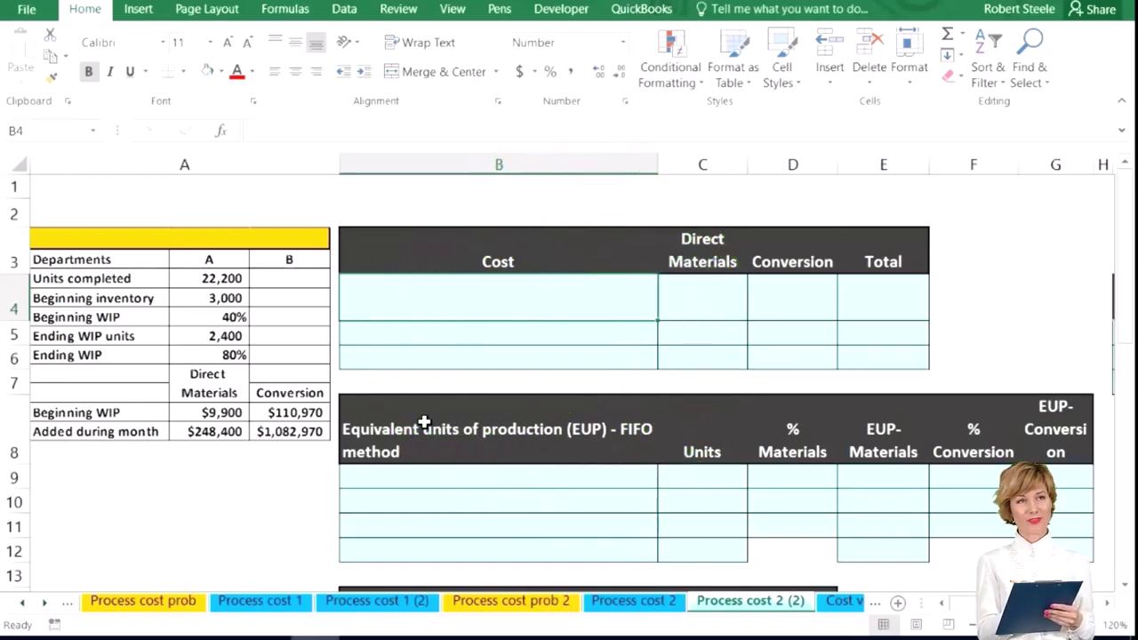
# Step: Label the first row of the Cost table "Beginning WIP" and enter 9900 for direct materials and 110970 for conversion
pyautogui.write('Beginning WIP')
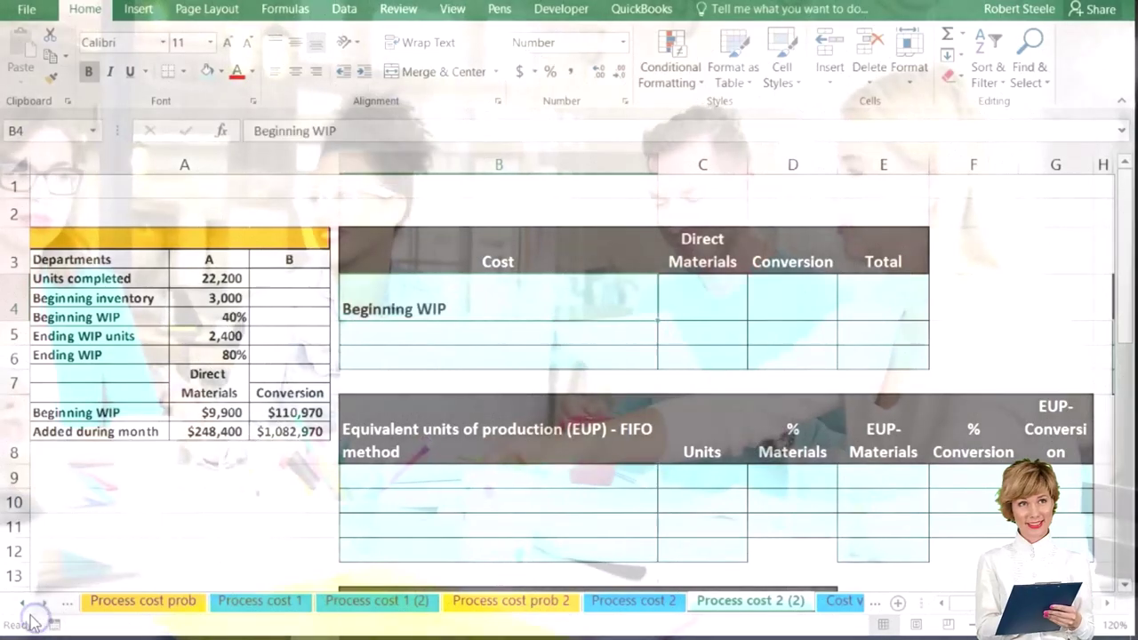
pyautogui.click(686, 304)
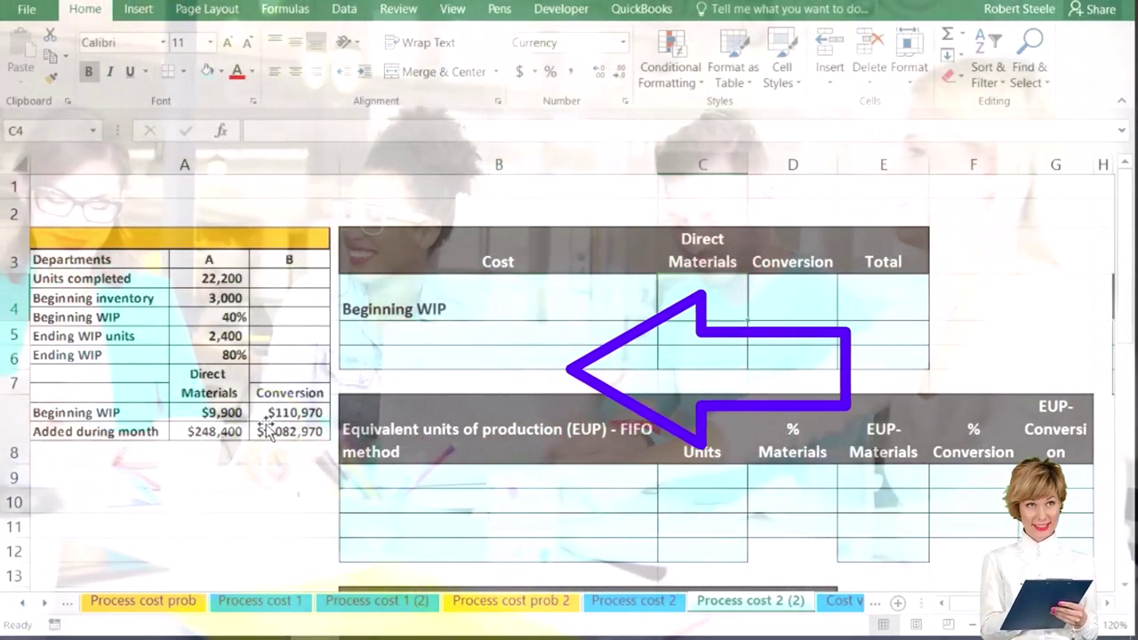
pyautogui.write('9900')
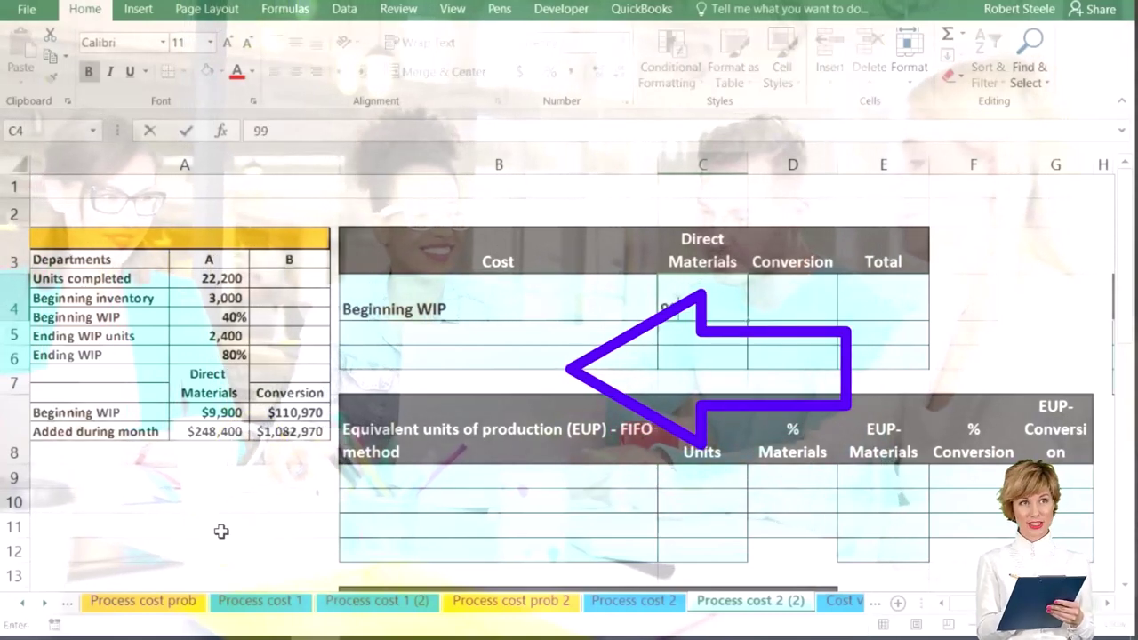
pyautogui.hotkey('ctrl', 'Return')
pyautogui.press('Right')
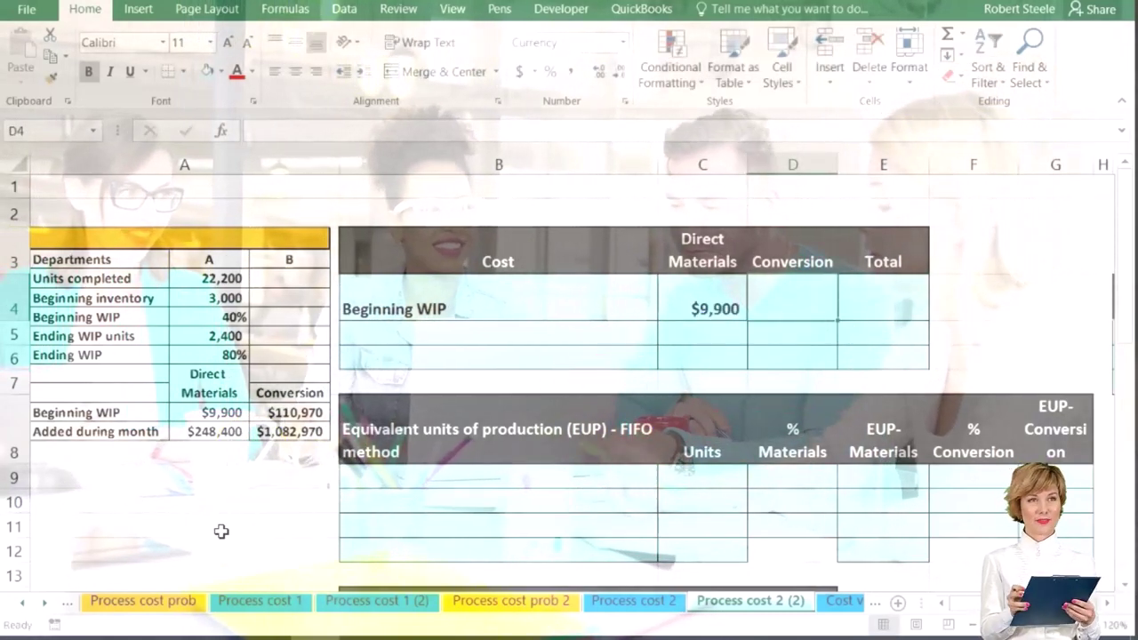
pyautogui.write('110970')
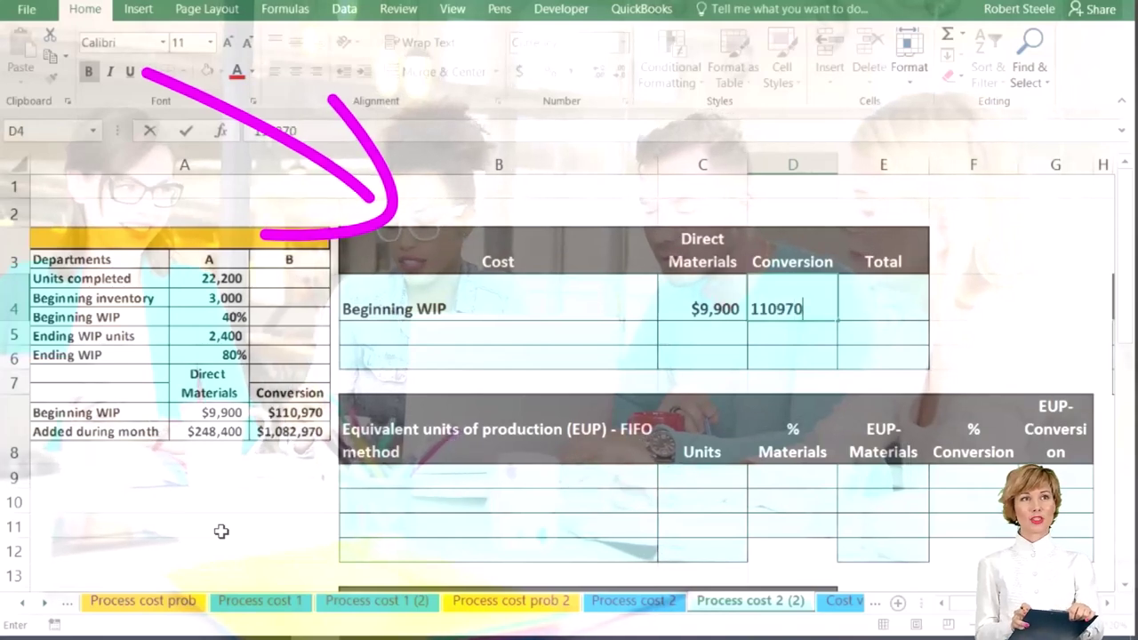
pyautogui.press('Right')
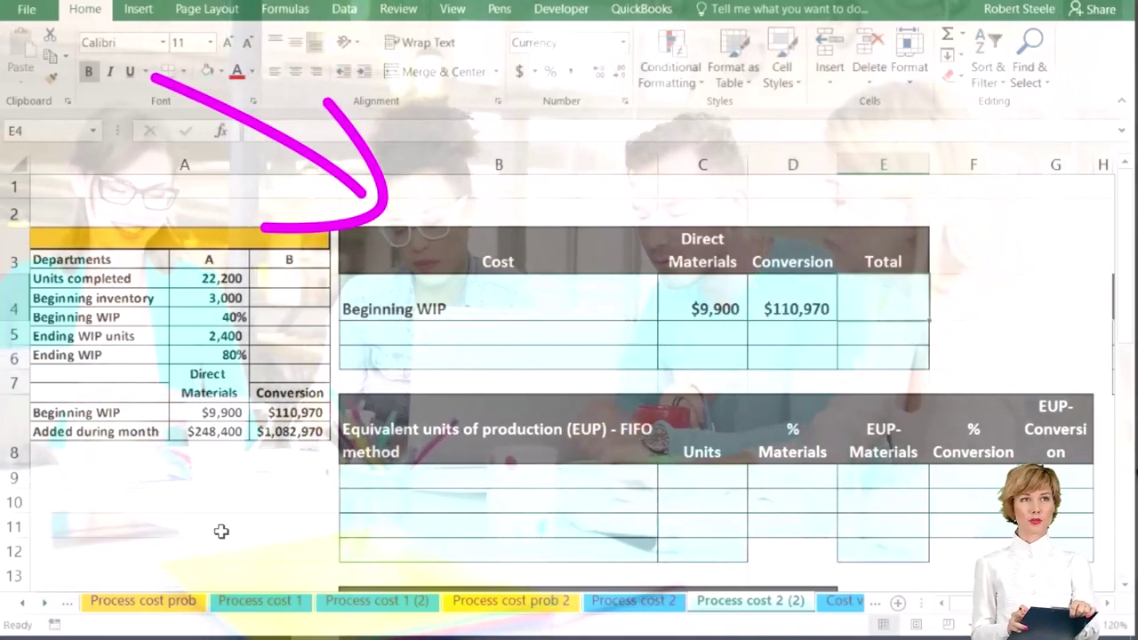
# Step: Total the Beginning WIP row in cell E4 with a SUM of C4:D4
pyautogui.write('=')
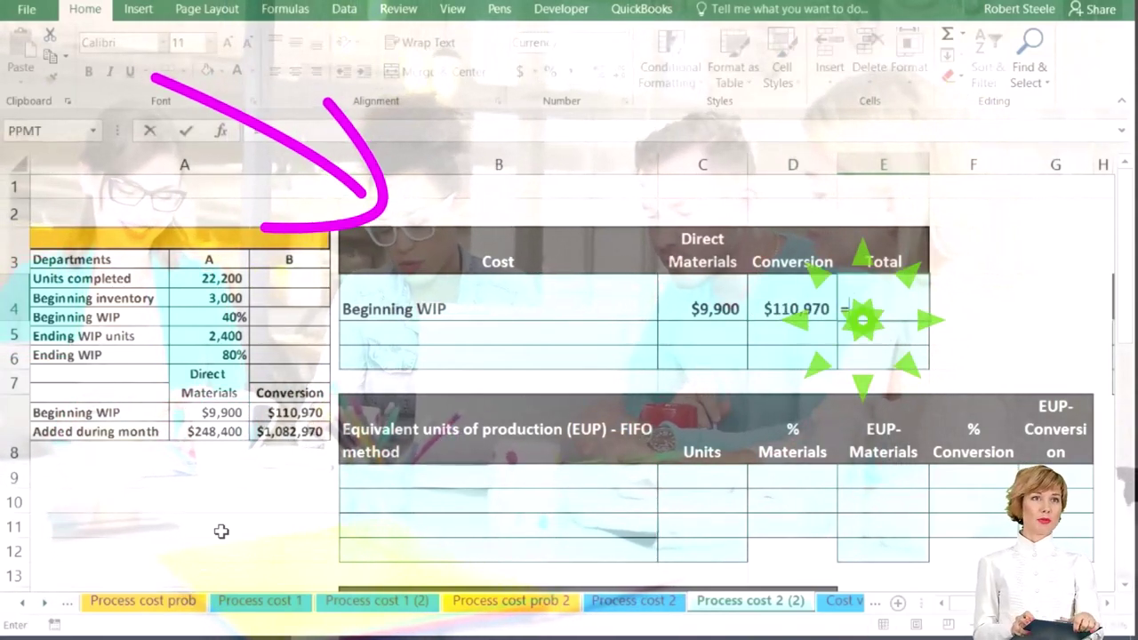
pyautogui.write('sum(')
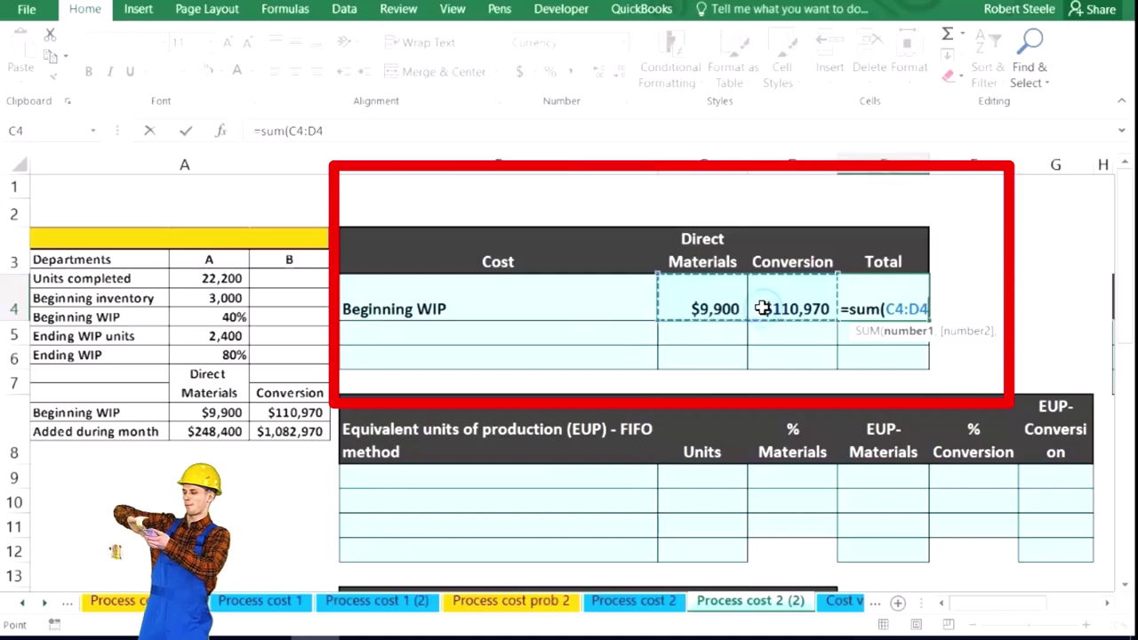
pyautogui.press('Return')
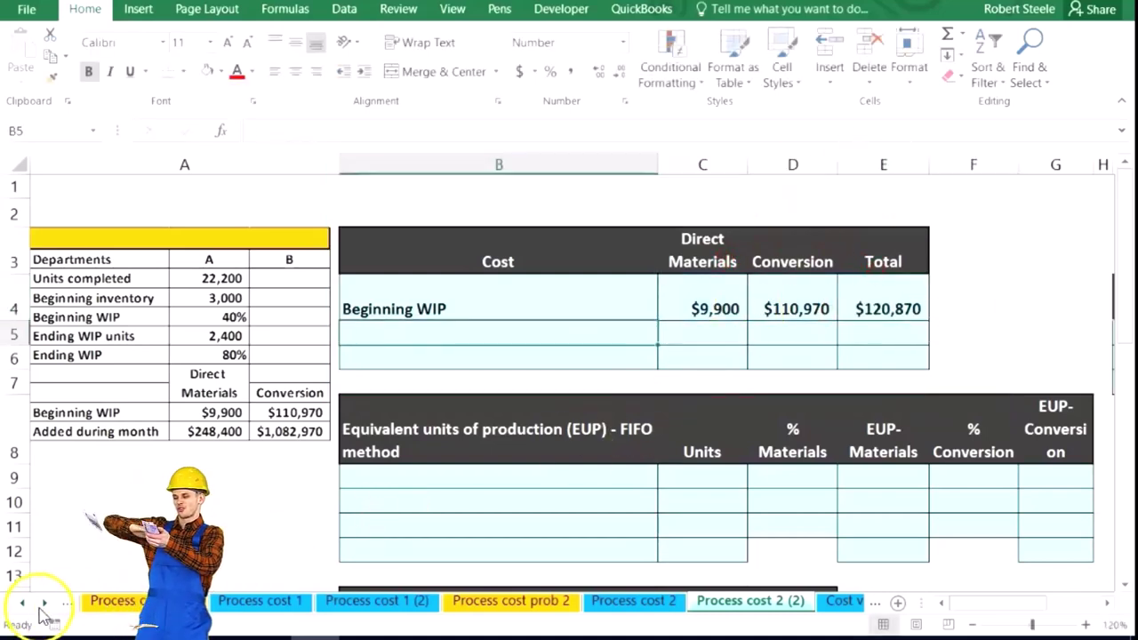
# Step: Add an "Added during the month" row in row 5 with 248400 for direct materials and 1,082,970 for conversion
pyautogui.write('Added during the month')
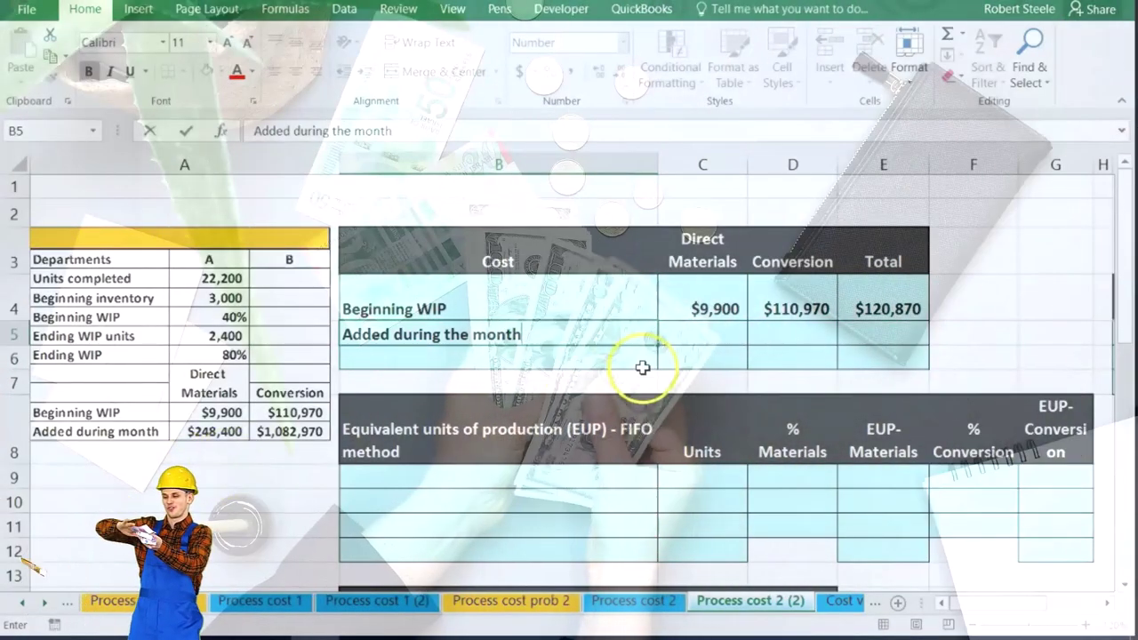
pyautogui.press('Tab')
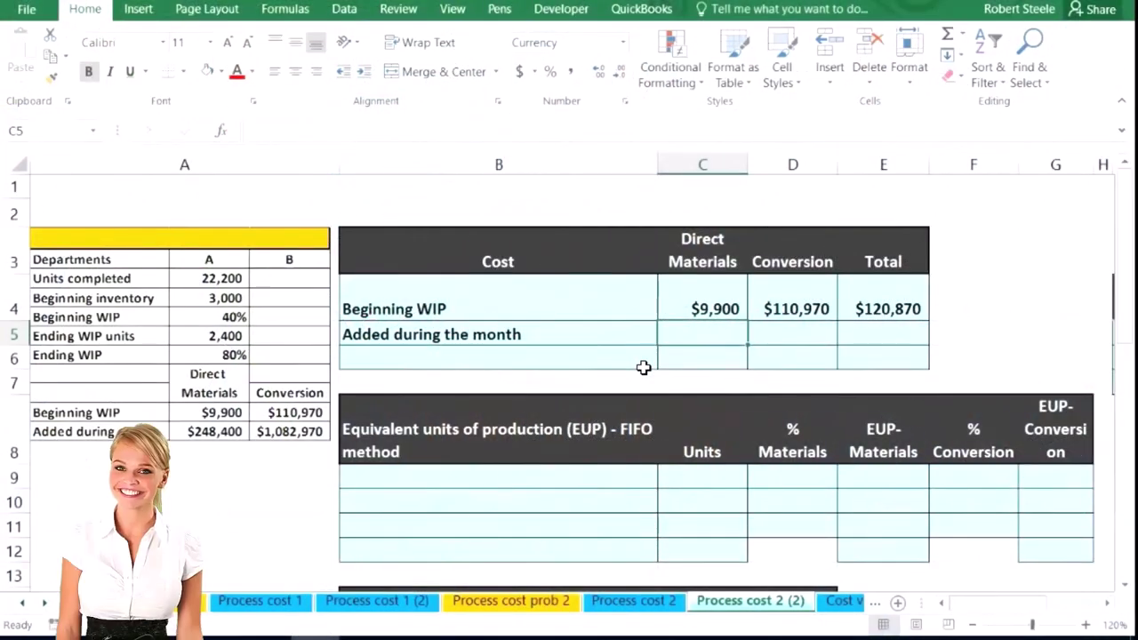
pyautogui.write('248400')
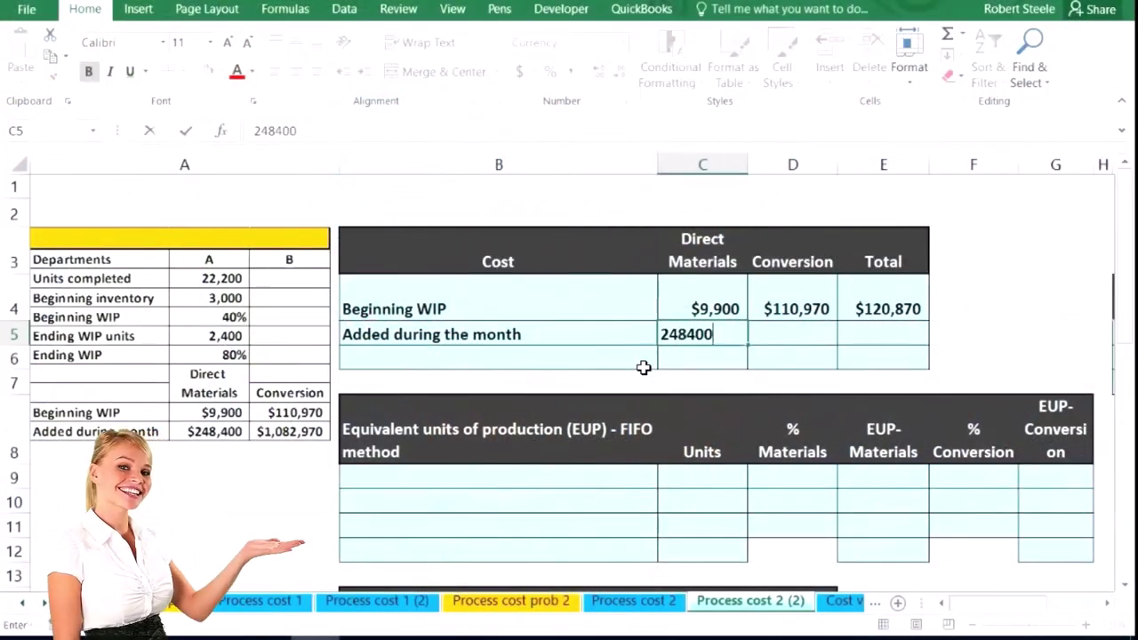
pyautogui.press('Tab')
pyautogui.write('1,082,970')
pyautogui.press('Tab')
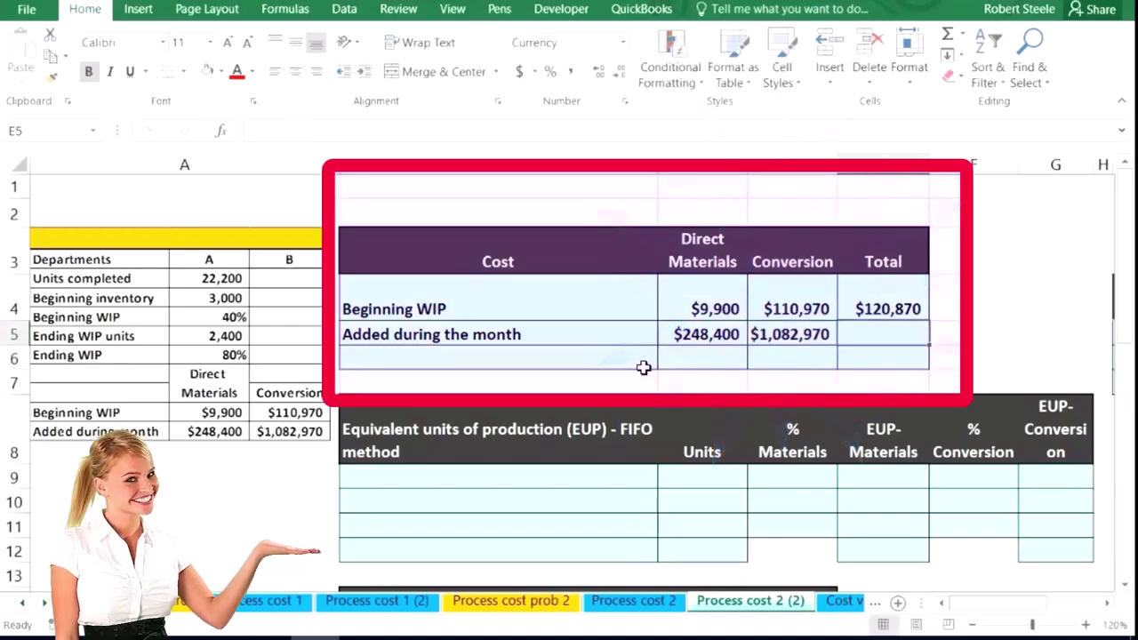
# Step: Total the "Added during the month" row in cell E5 with a SUM of C5:D5
pyautogui.write('=sum')
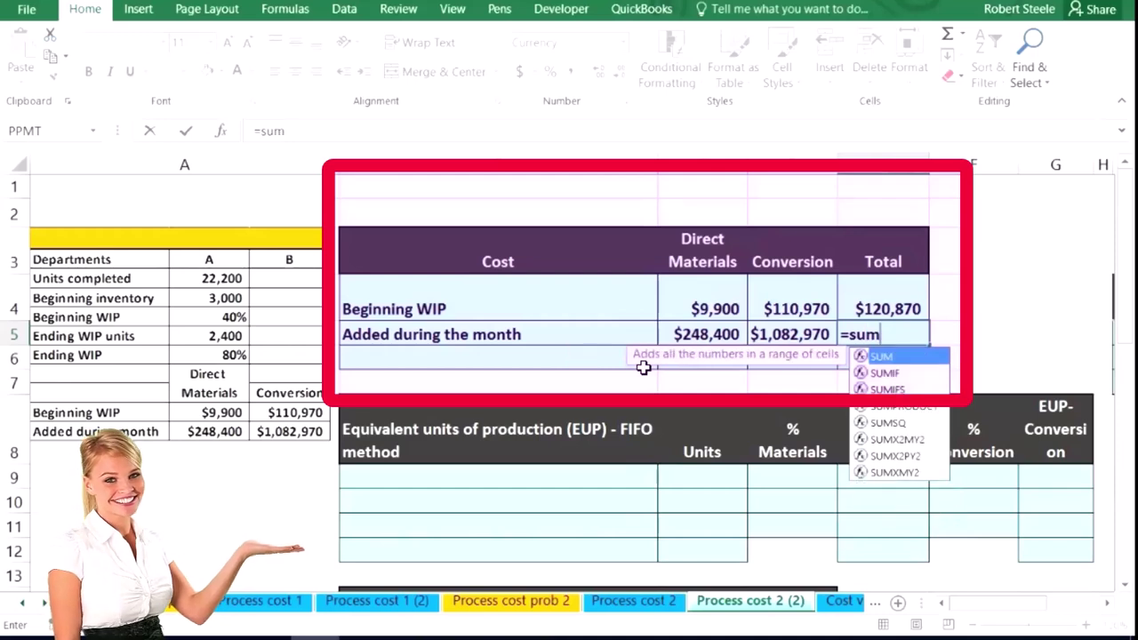
pyautogui.write('(')
pyautogui.click(718, 334)
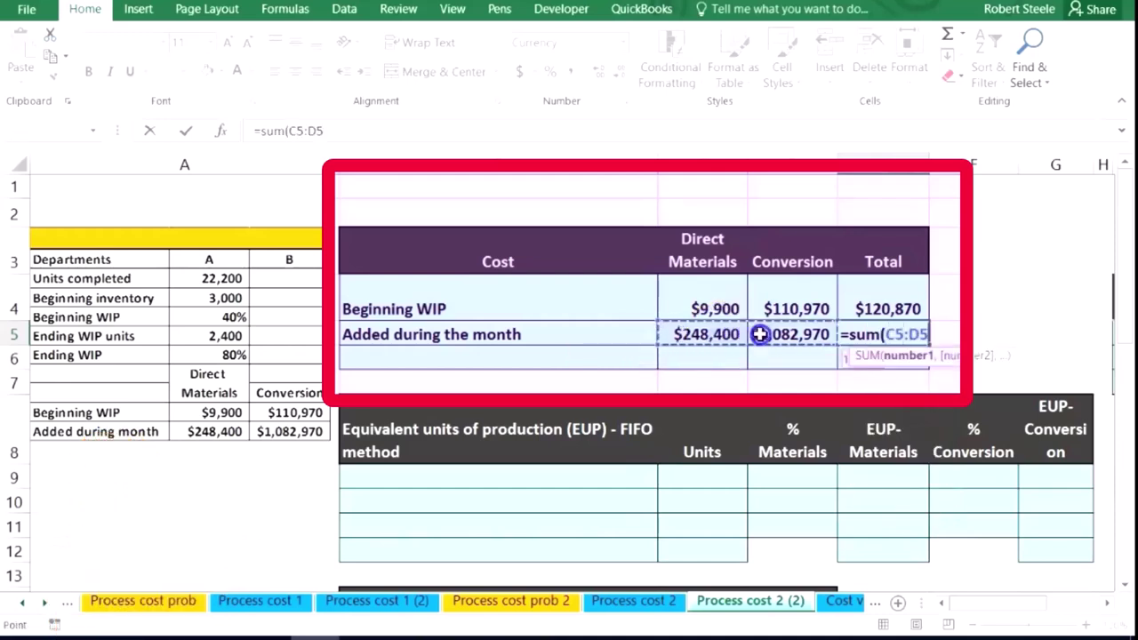
pyautogui.moveTo(758, 334); pyautogui.dragTo(760, 334)
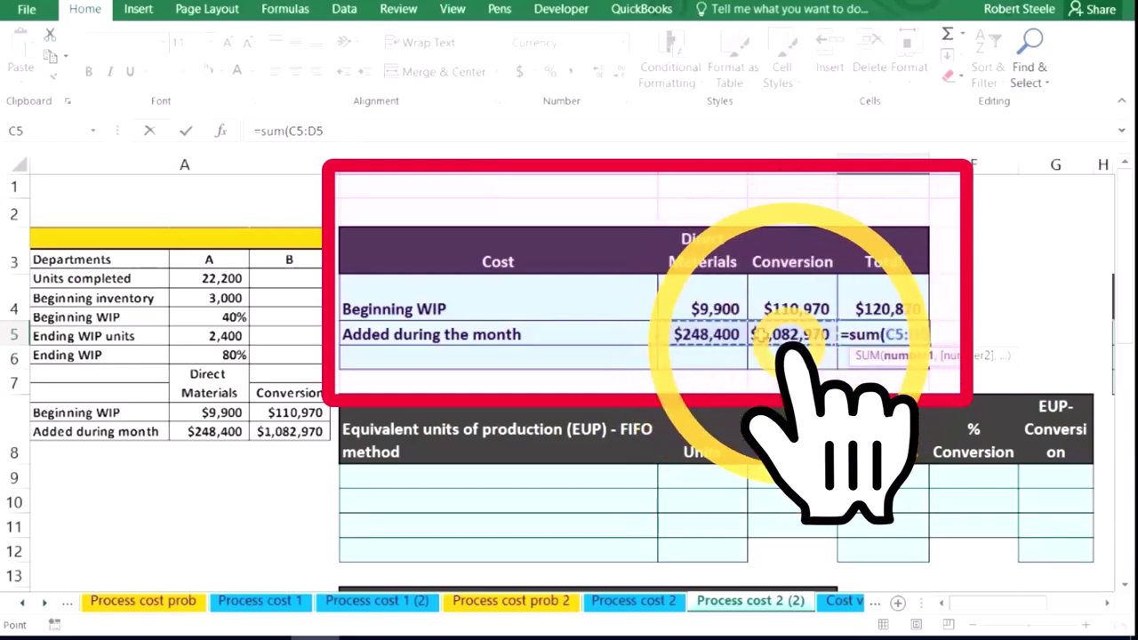
pyautogui.press('Return')
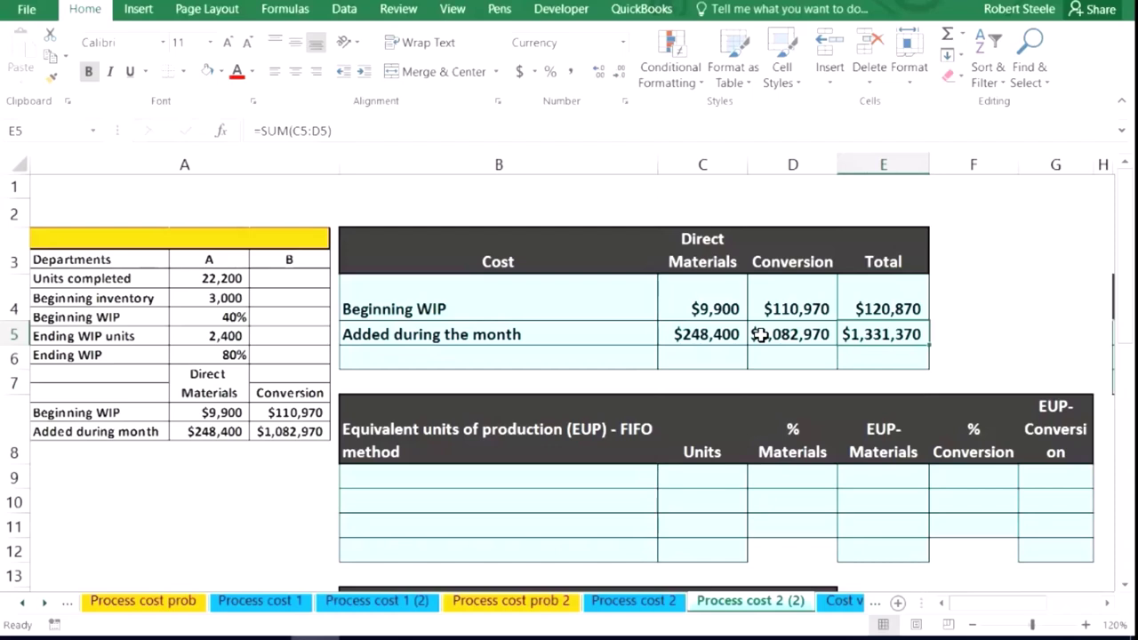
# Step: Label the last row of the Cost table "Total" in cell B6
pyautogui.press('Left')
pyautogui.press('Left')
pyautogui.write('Tital')
pyautogui.press('Right')
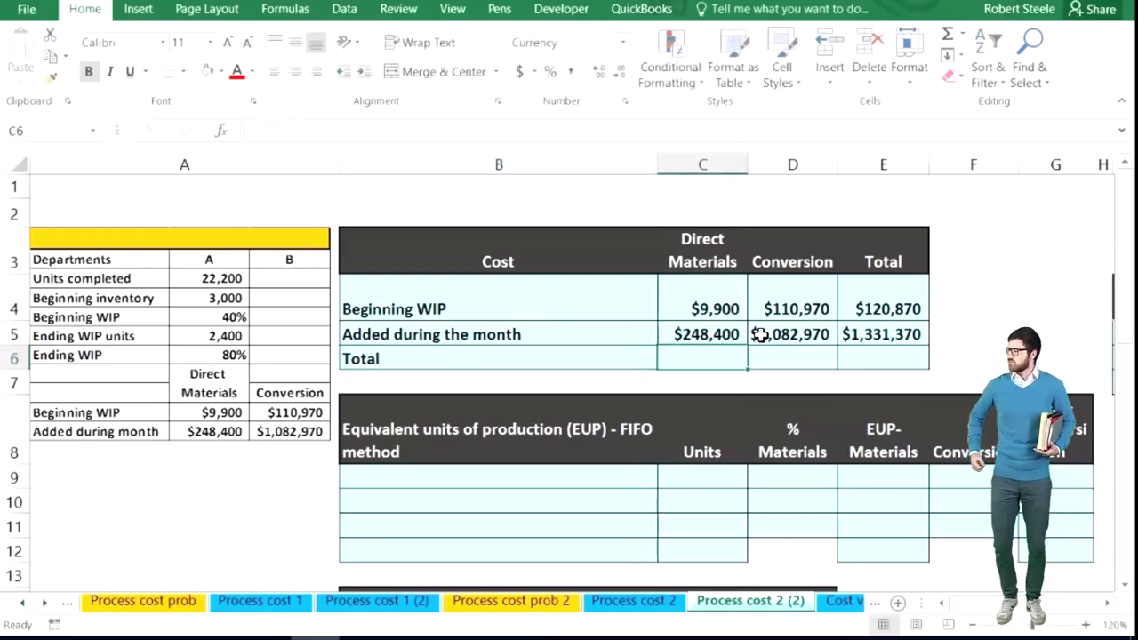
pyautogui.write('sum')
pyautogui.press('BackSpace')
pyautogui.press('BackSpace')
pyautogui.press('BackSpace')
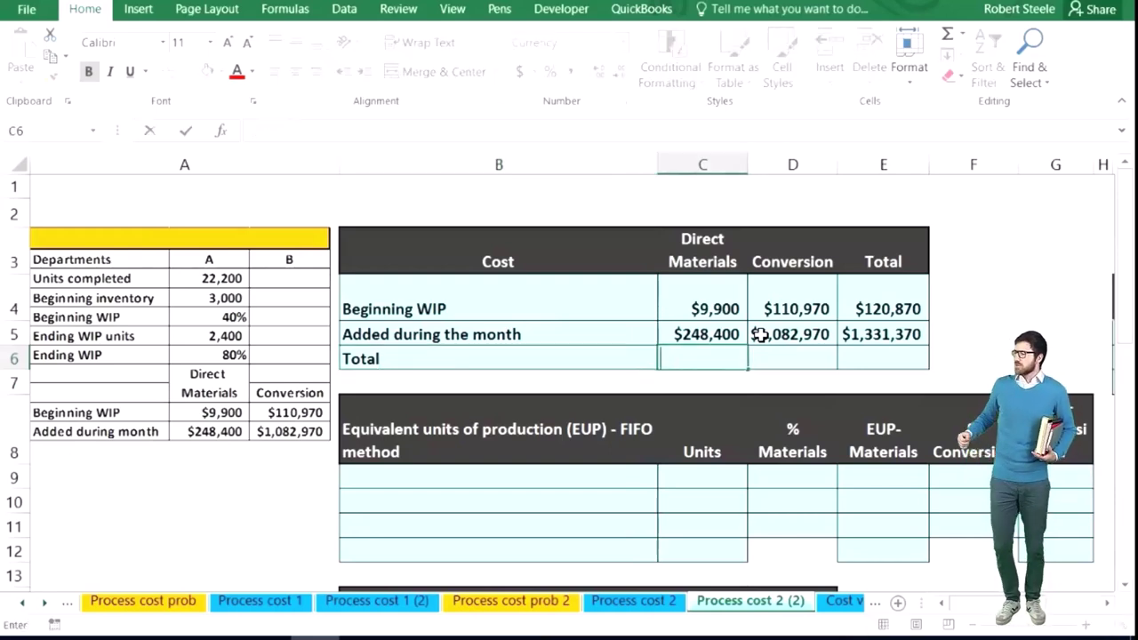
# Step: Sum the direct materials costs C4:C5 in cell C6 and the conversion costs D4:D5 in cell D6
pyautogui.write('=sum(')
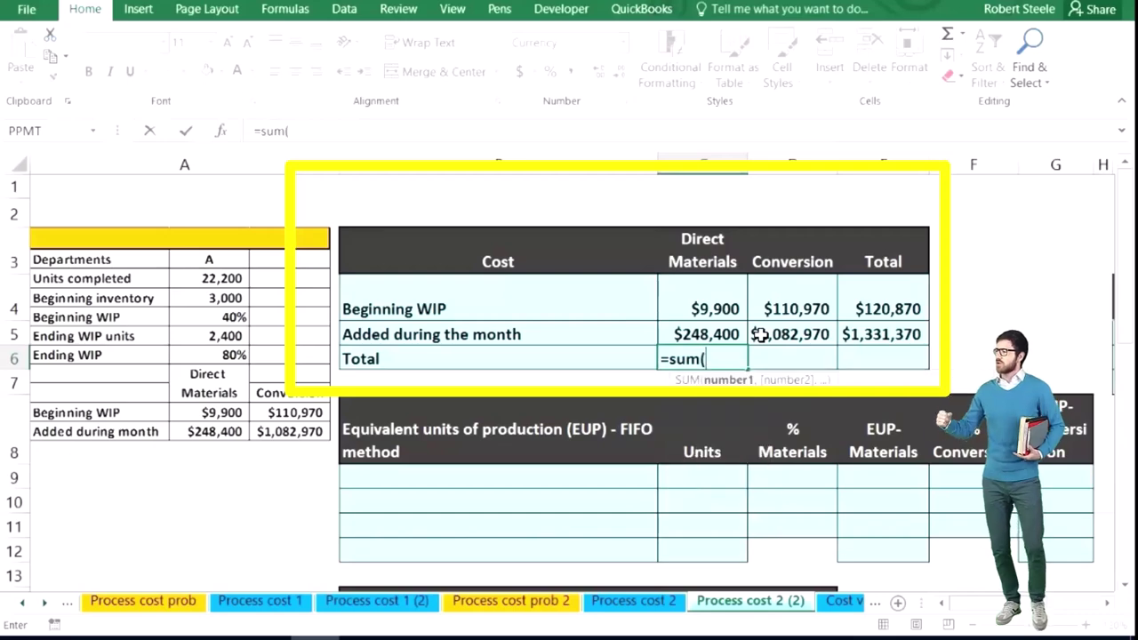
pyautogui.moveTo(720, 305); pyautogui.dragTo(700, 326)
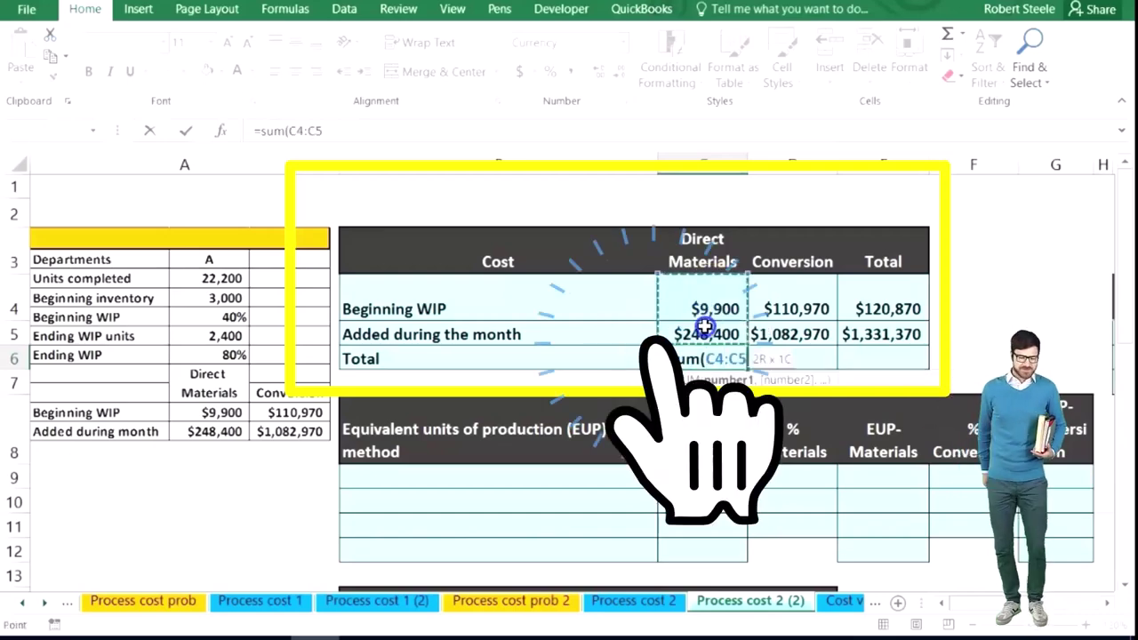
pyautogui.press('Tab')
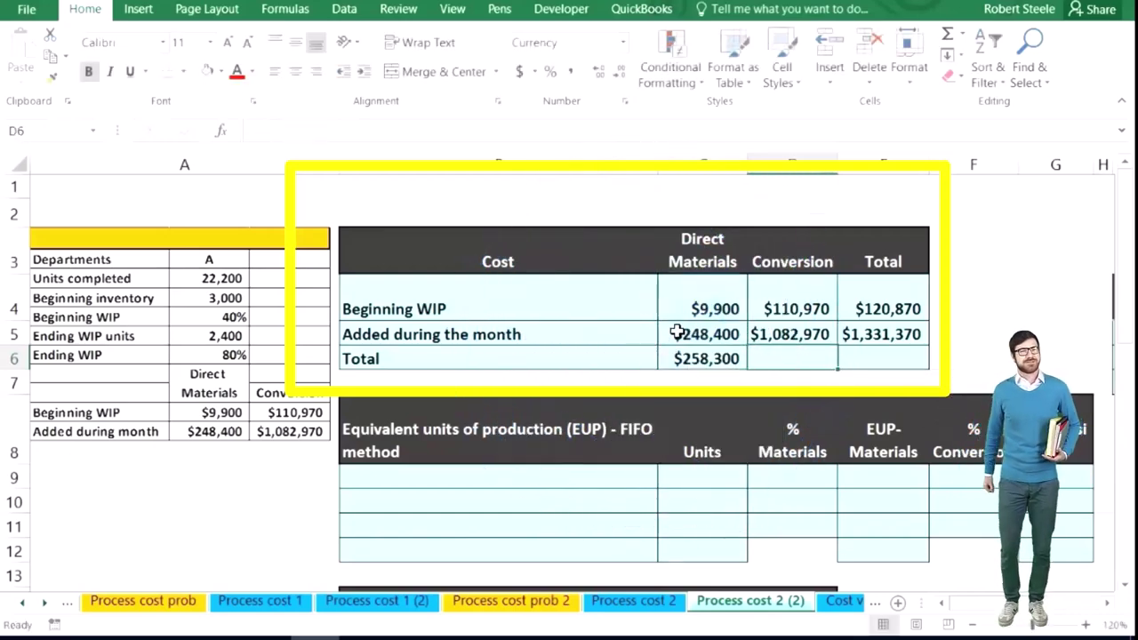
pyautogui.write('=sum(')
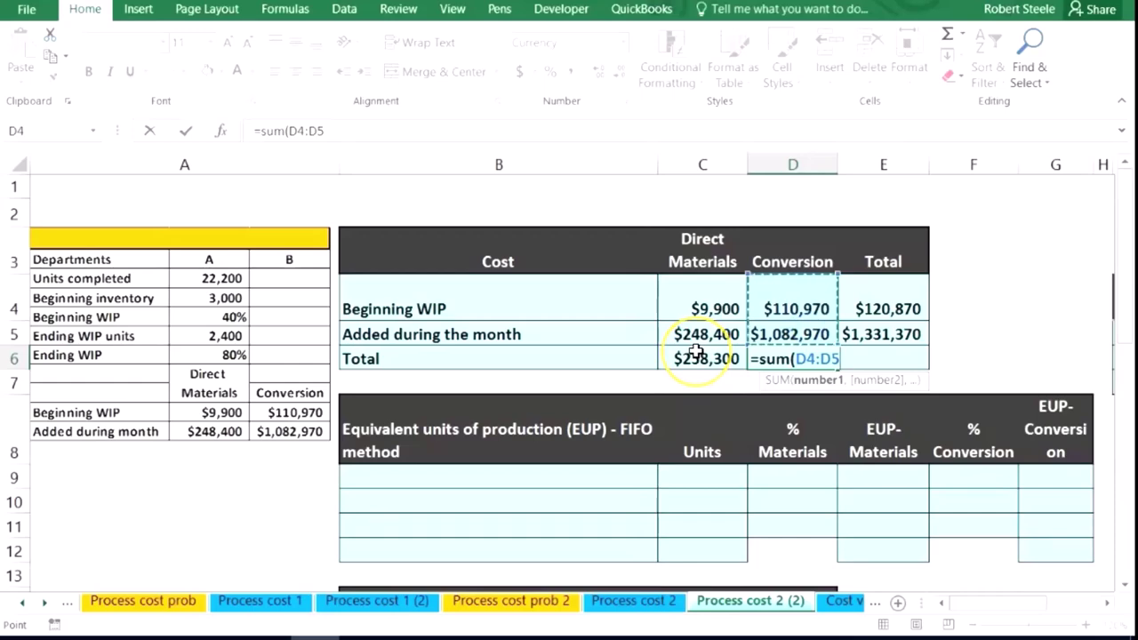
pyautogui.press('Return')
# Step: Calculate the overall cost in cell E6 with a SUM of E4:E5
pyautogui.click(867, 356)
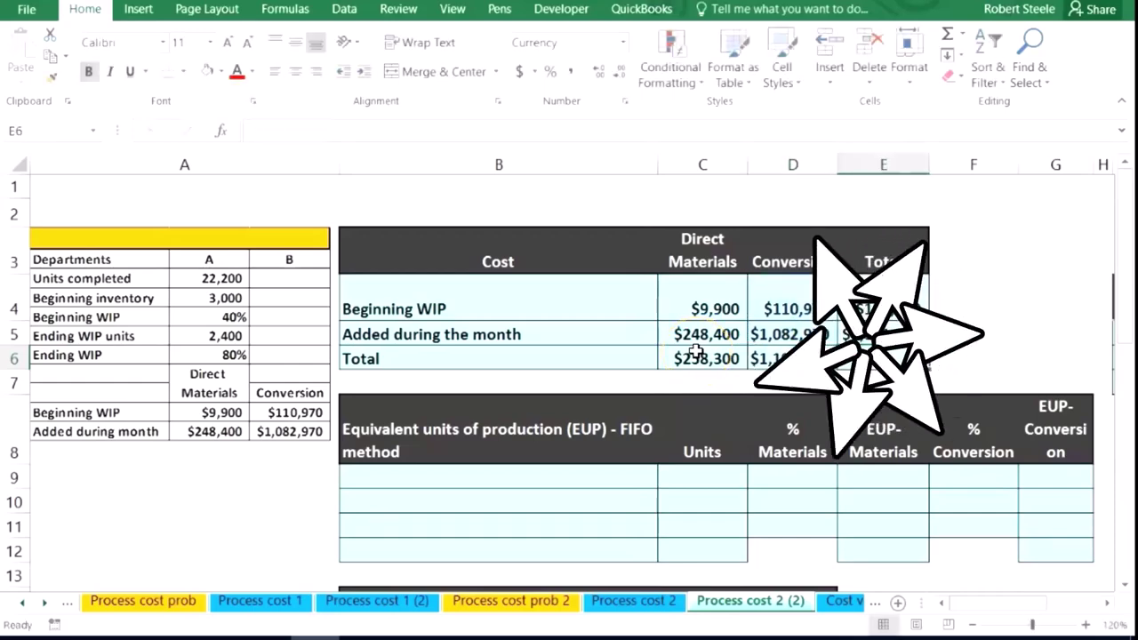
pyautogui.write('=sum(')
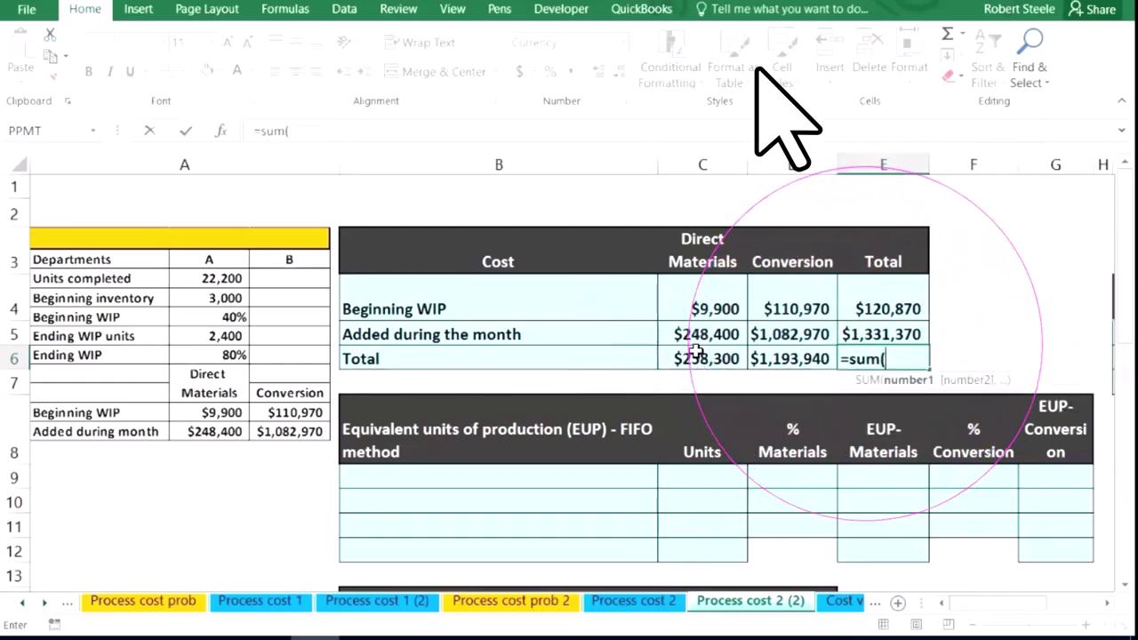
pyautogui.moveTo(873, 315); pyautogui.dragTo(875, 323)
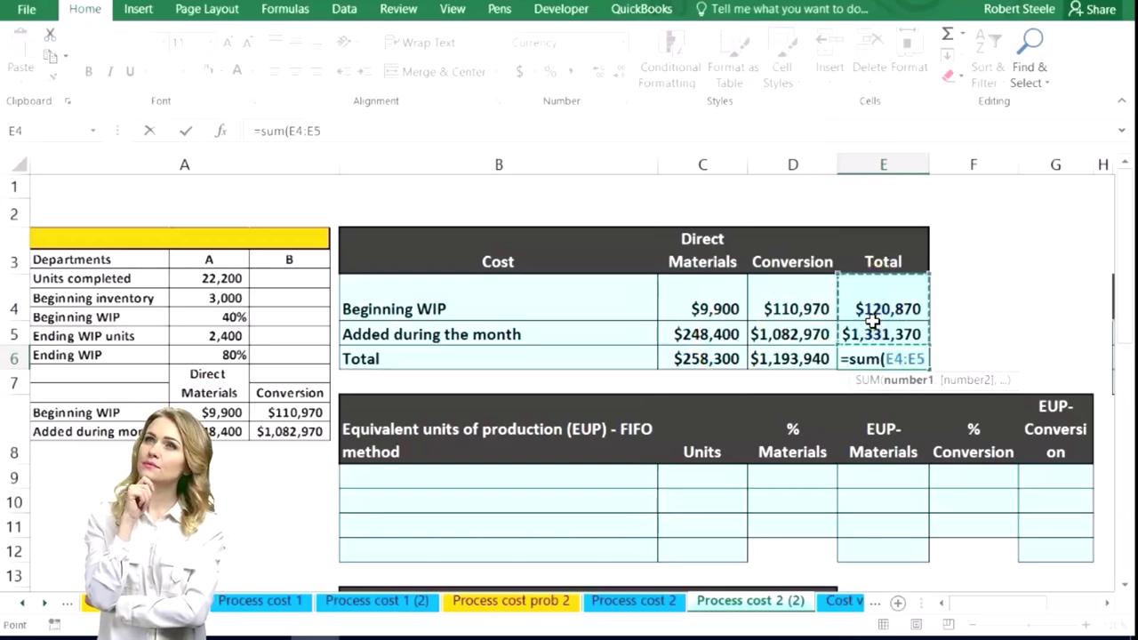
pyautogui.press('Return')
# Step: Check the combined direct materials and conversion totals in C6:D6 against the overall total in E6
pyautogui.click(743, 356)
pyautogui.moveTo(743, 357); pyautogui.dragTo(758, 358)
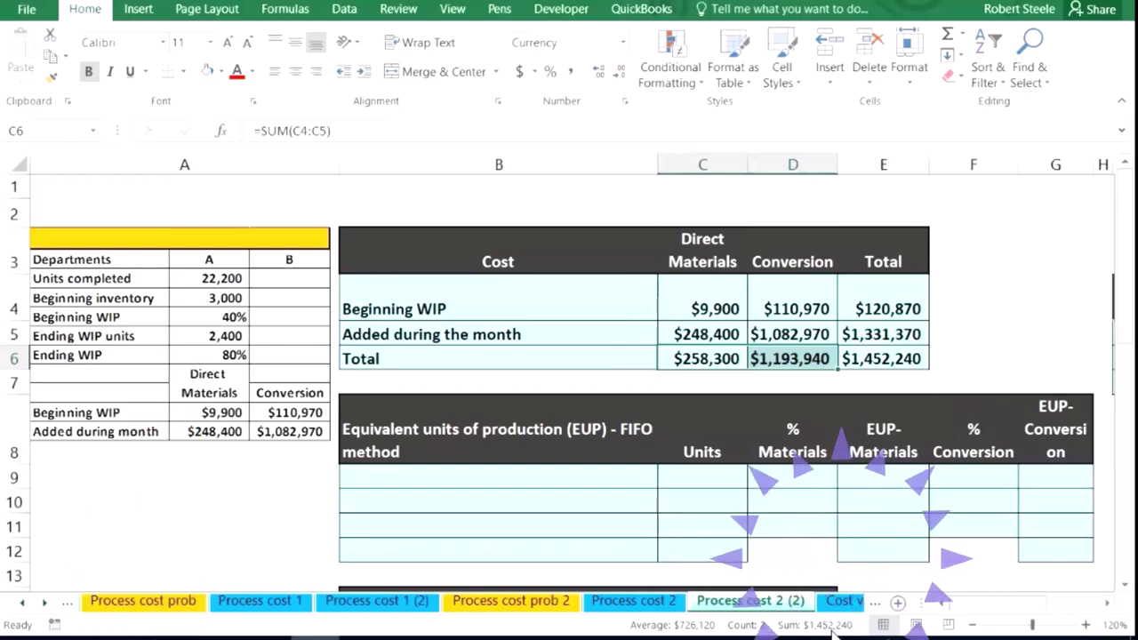
pyautogui.click(903, 358)
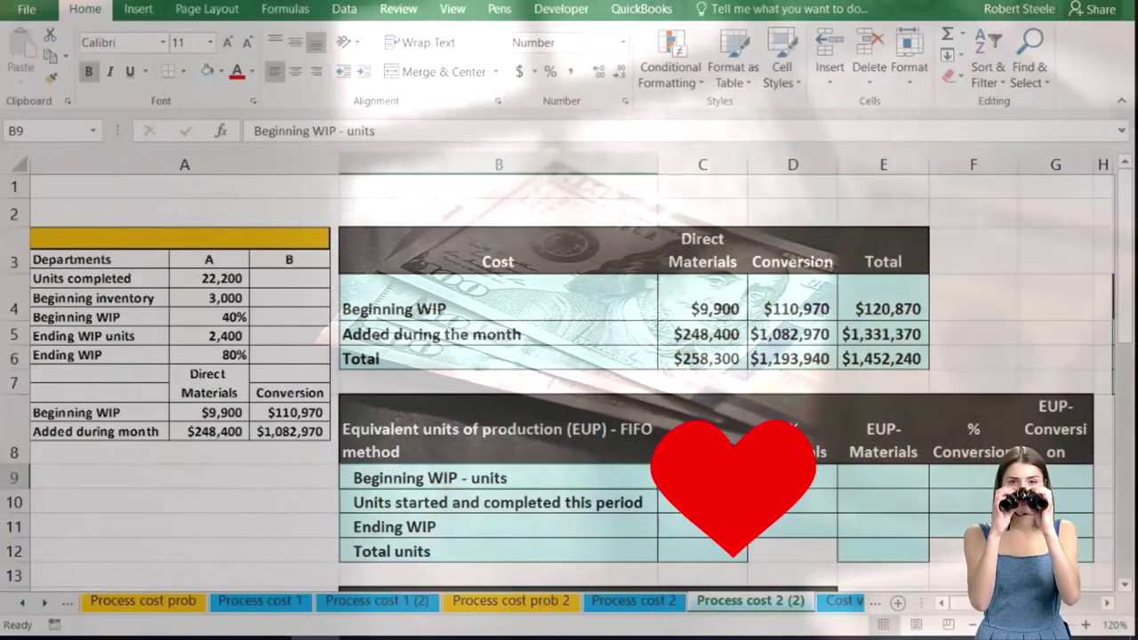
# Step: Enter 3,000 as the units for the "Beginning WIP - units" row of the equivalent units table
pyautogui.click(707, 483)
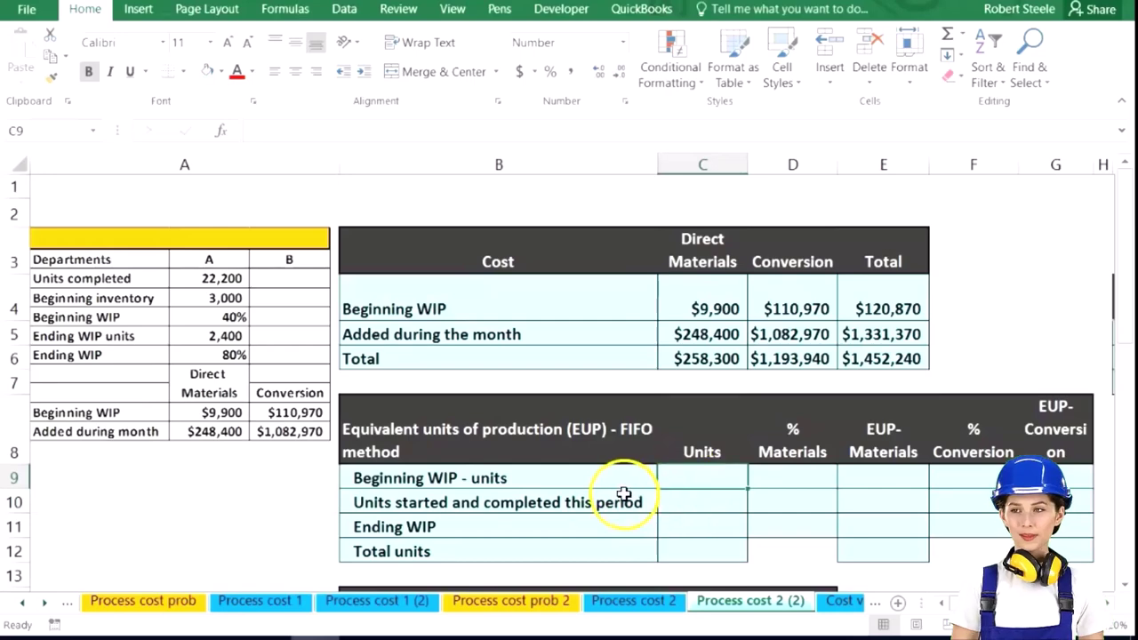
pyautogui.click(619, 480)
pyautogui.scroll(-1, 765, 507)
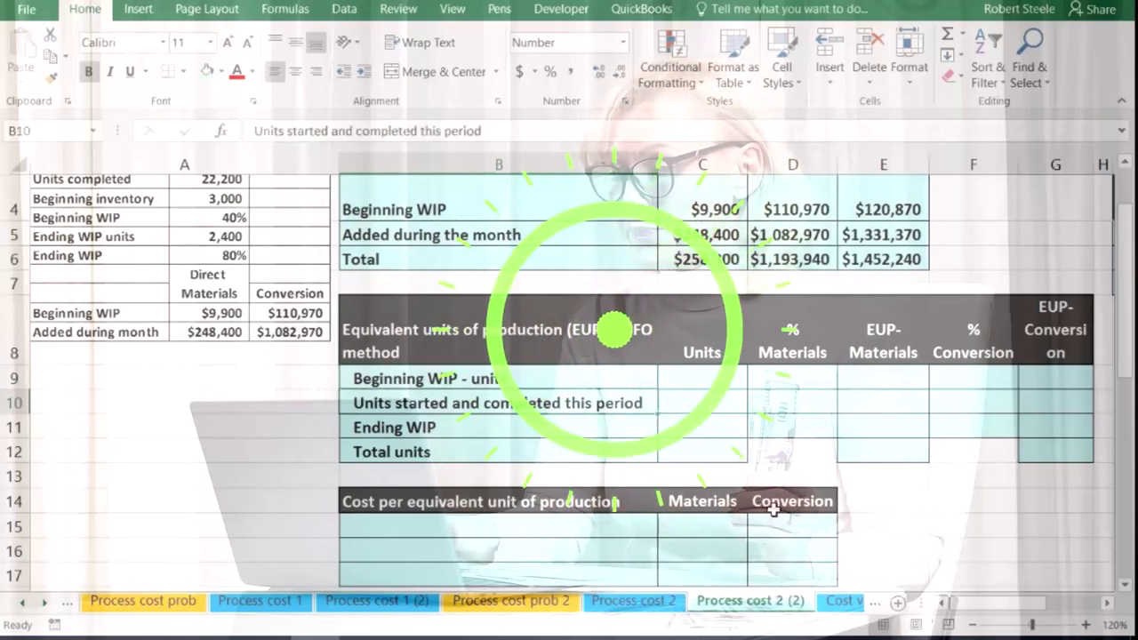
pyautogui.press('Down')
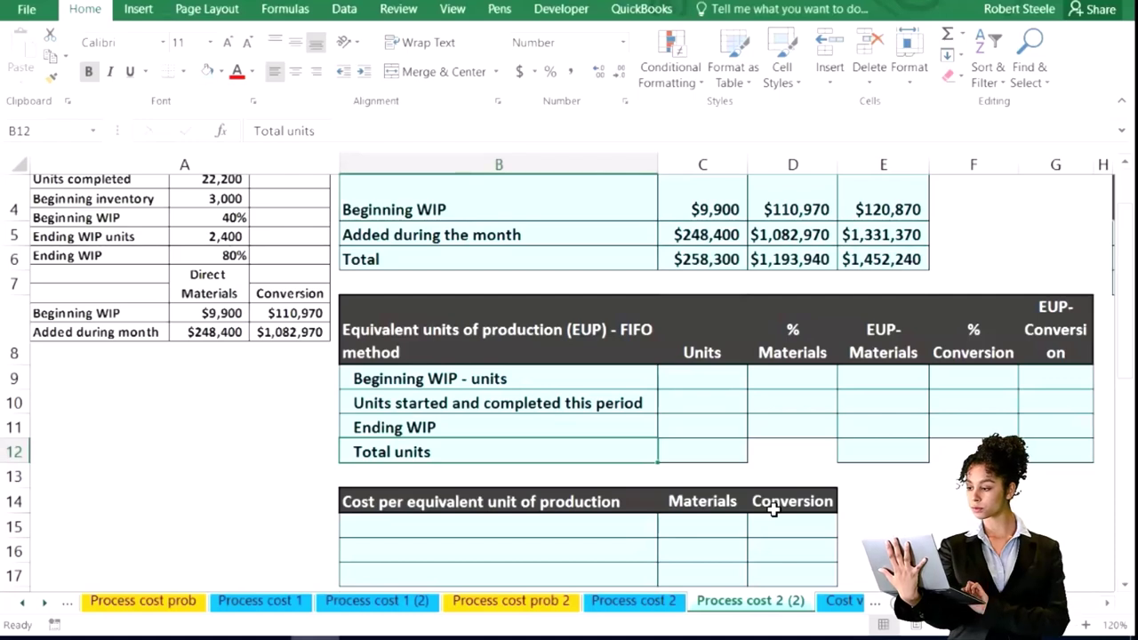
pyautogui.press('Right')
pyautogui.press('Up')
pyautogui.press('Up')
pyautogui.press('Up')
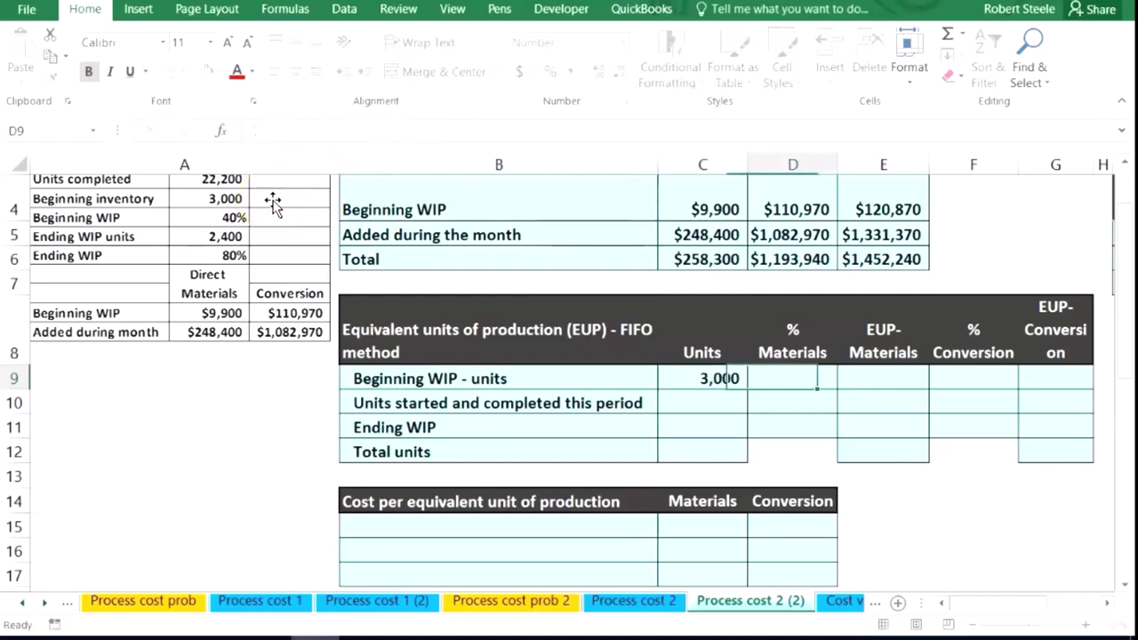
# Step: Set the % Materials of the "Beginning WIP - units" row to 0%
pyautogui.press('Tab')
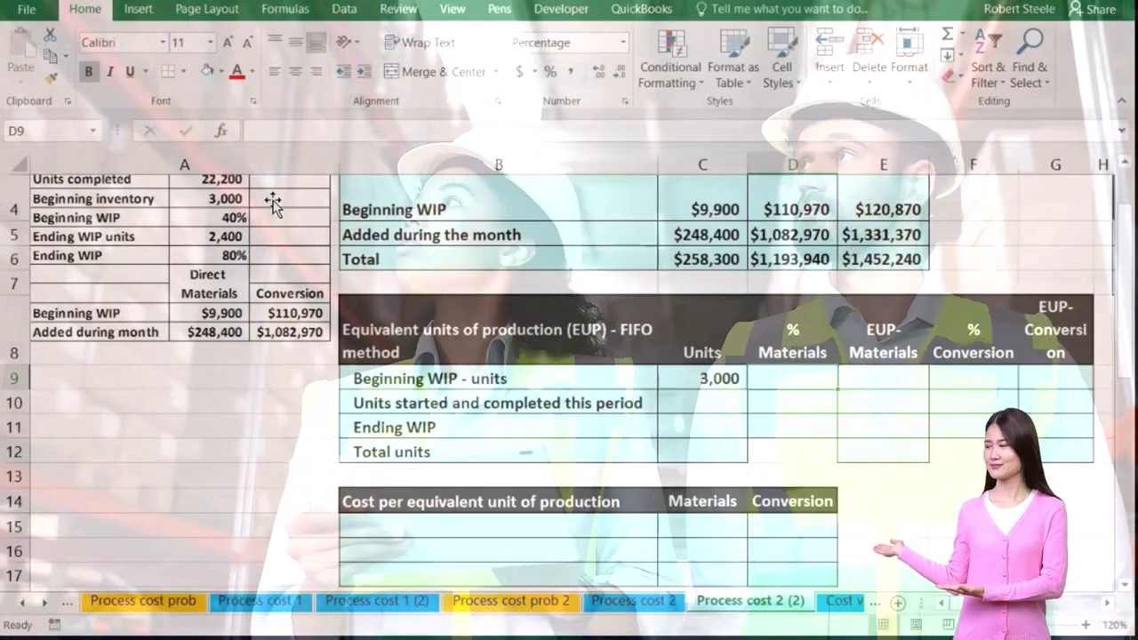
pyautogui.write('0')
pyautogui.press('Tab')
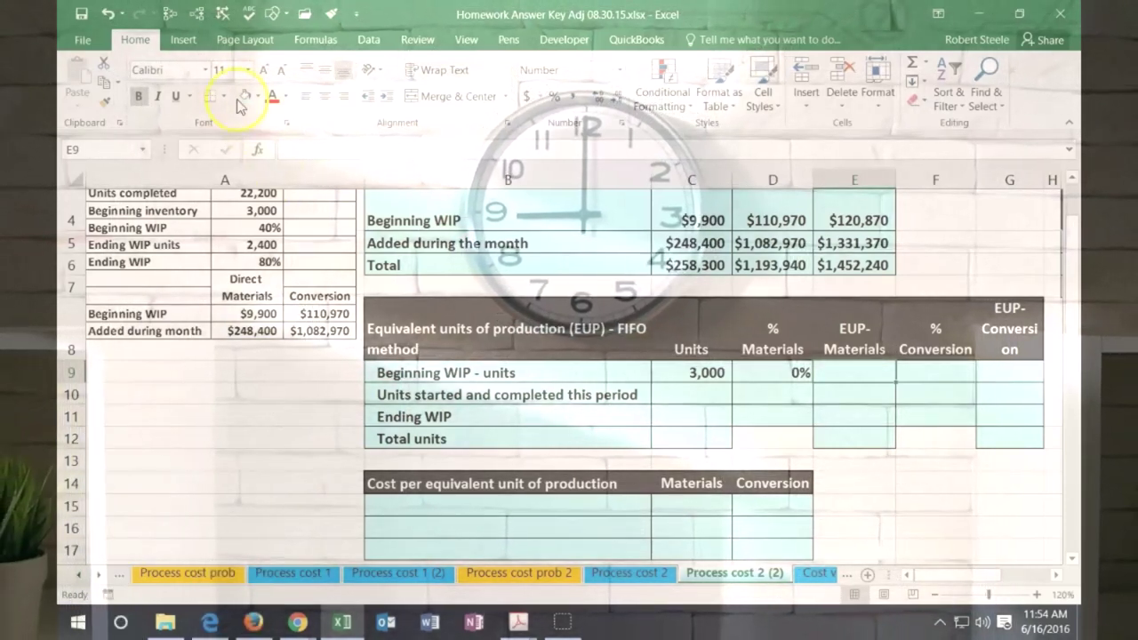
# Step: Select the "Added during the month" label with its direct materials and conversion costs to review them
pyautogui.moveTo(453, 243); pyautogui.dragTo(743, 249)
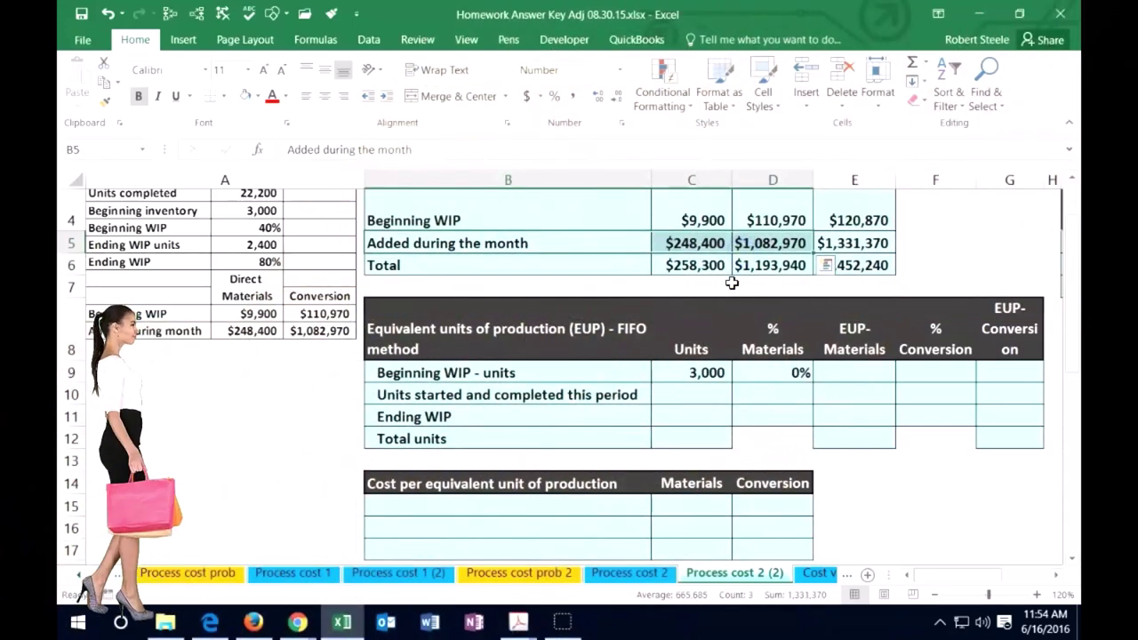
# Step: Calculate EUP-Materials for the "Beginning WIP - units" row in E9 with the formula =C9*D9
pyautogui.click(850, 374)
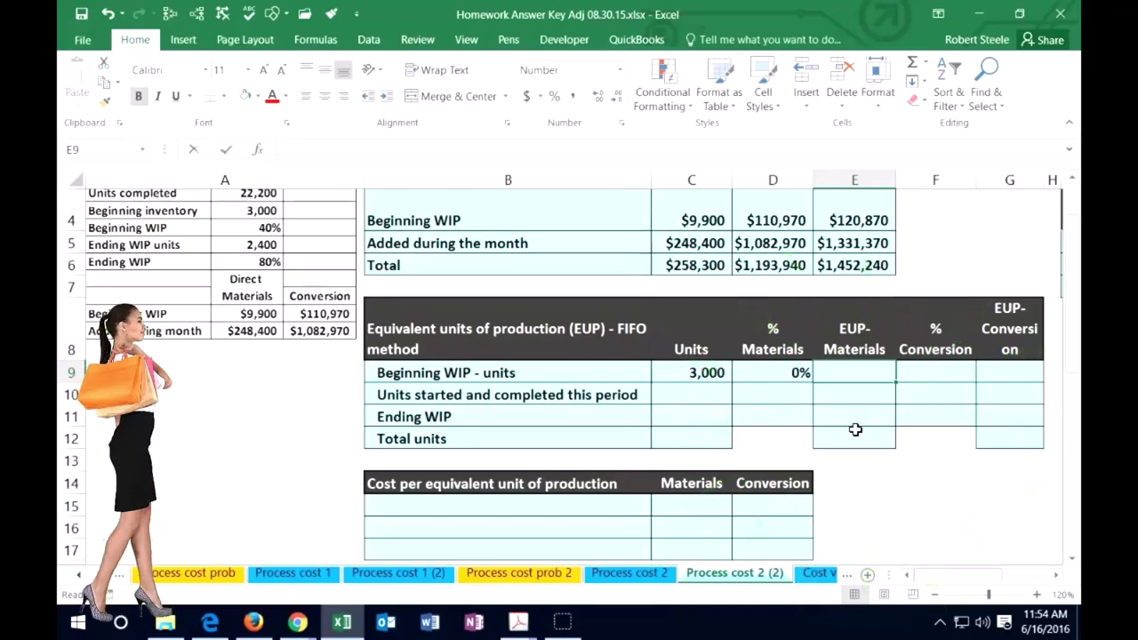
pyautogui.write('=C9*')
pyautogui.click(770, 367)
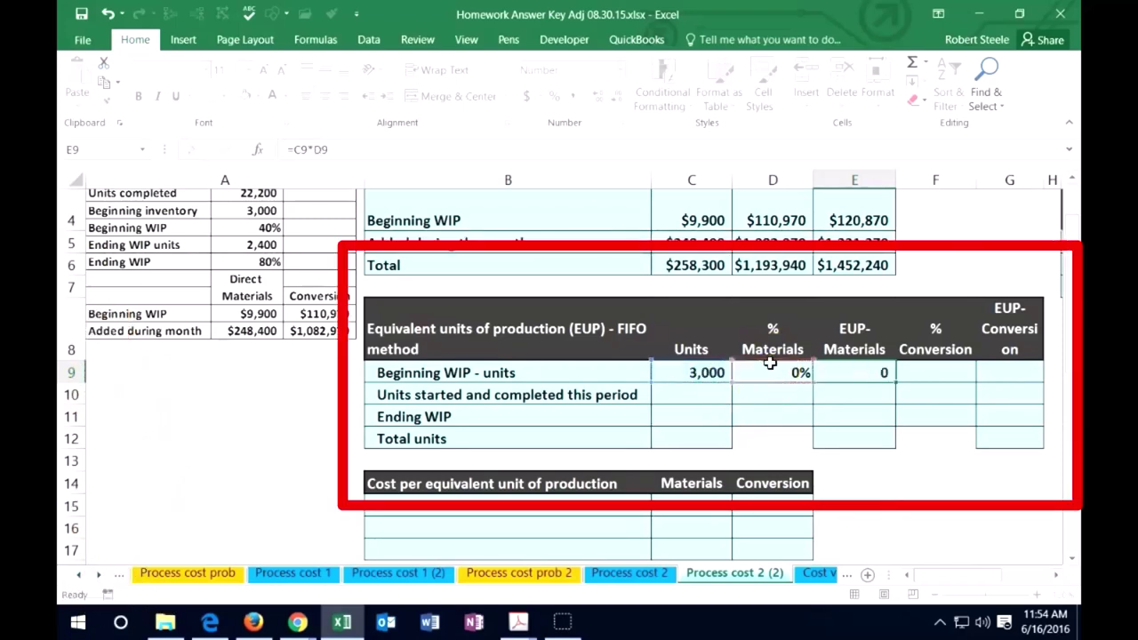
pyautogui.press('Tab')
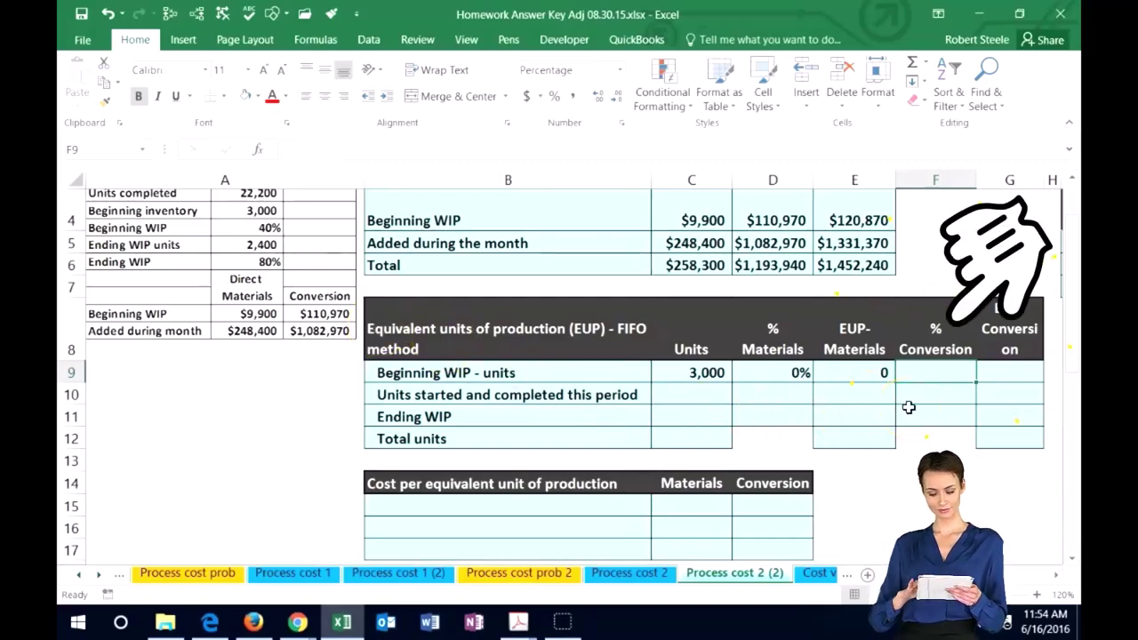
# Step: Enter the % Conversion of the "Beginning WIP - units" row in F9 as the formula =1-.4
pyautogui.write('=1')
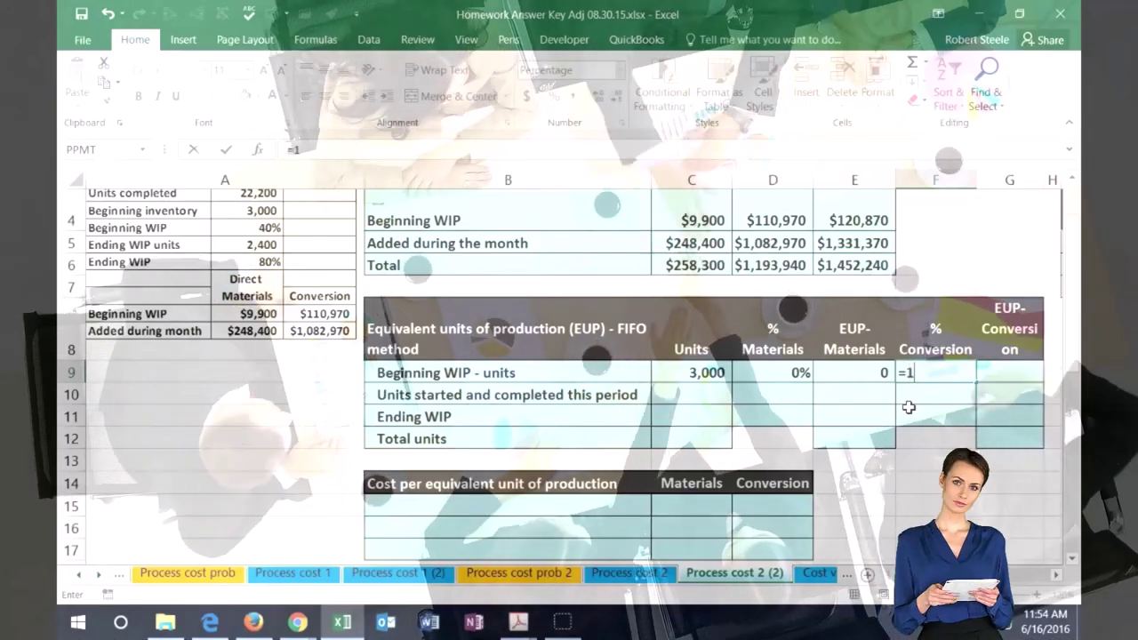
pyautogui.write('-A4')
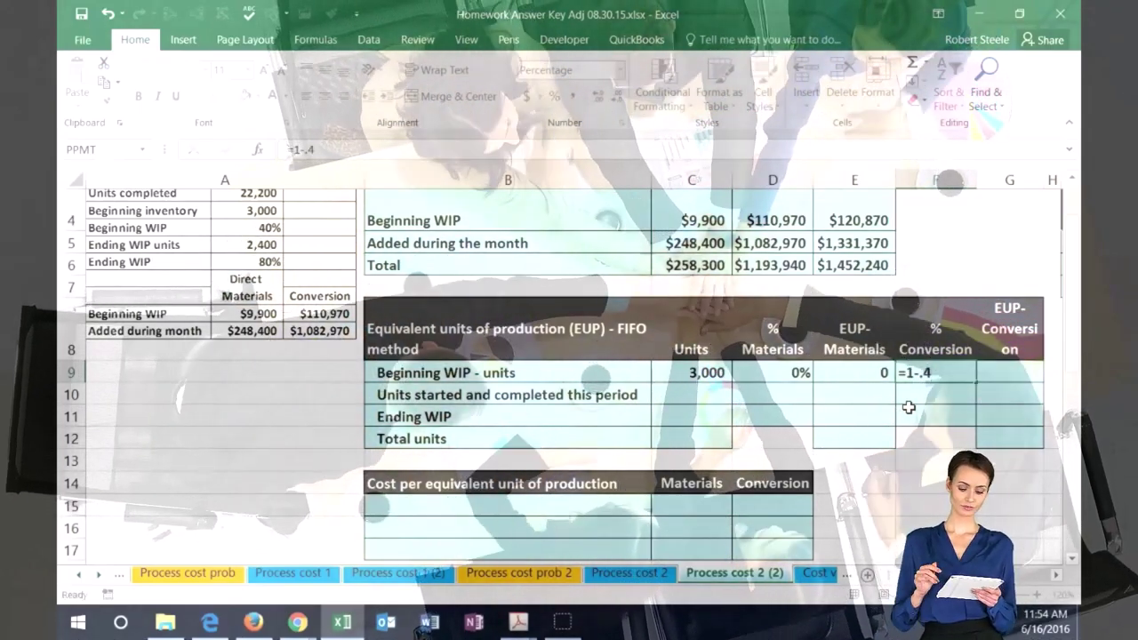
pyautogui.press('Return')
pyautogui.press('Up')
pyautogui.press('Right')
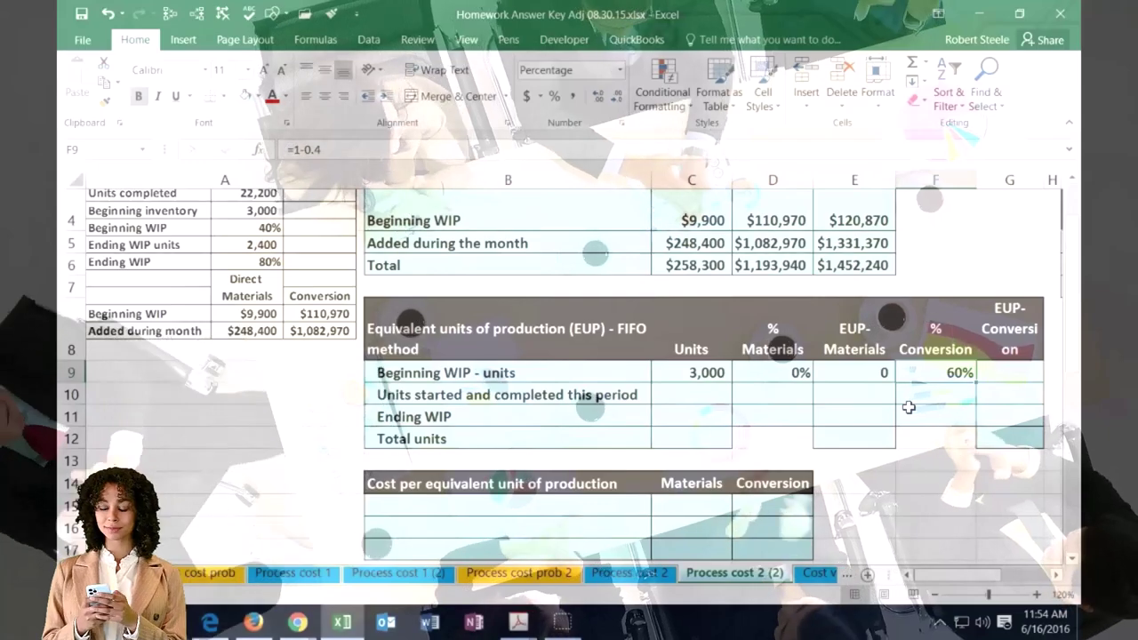
# Step: Calculate EUP-Conversion for the "Beginning WIP - units" row in G9 by multiplying its units in C9 by its % Conversion
pyautogui.press('Right')
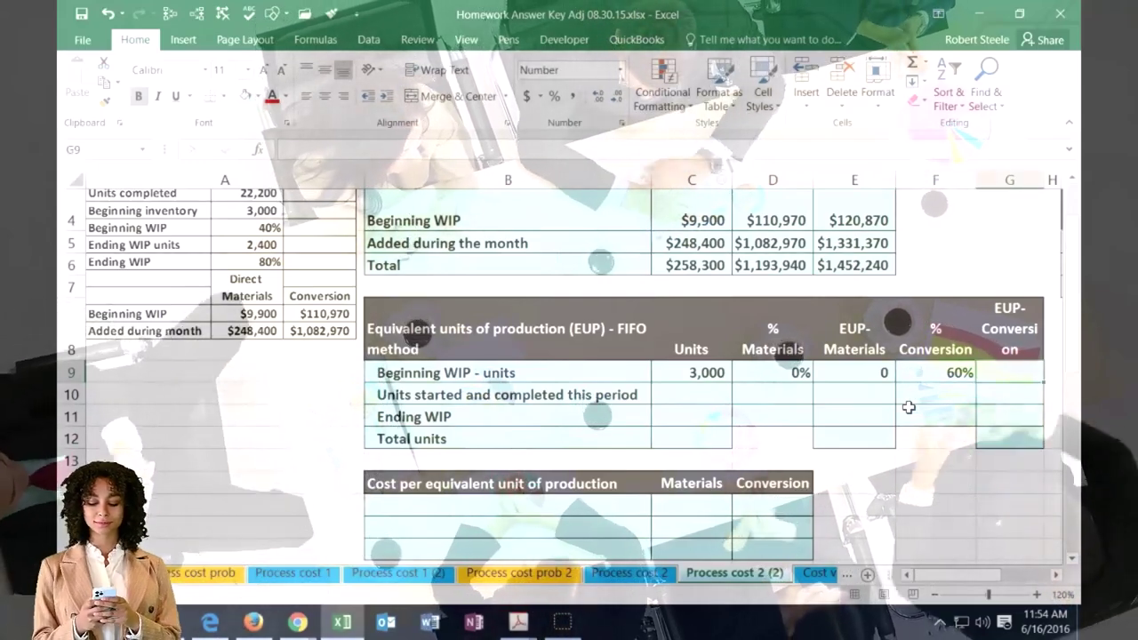
pyautogui.write('=C9')
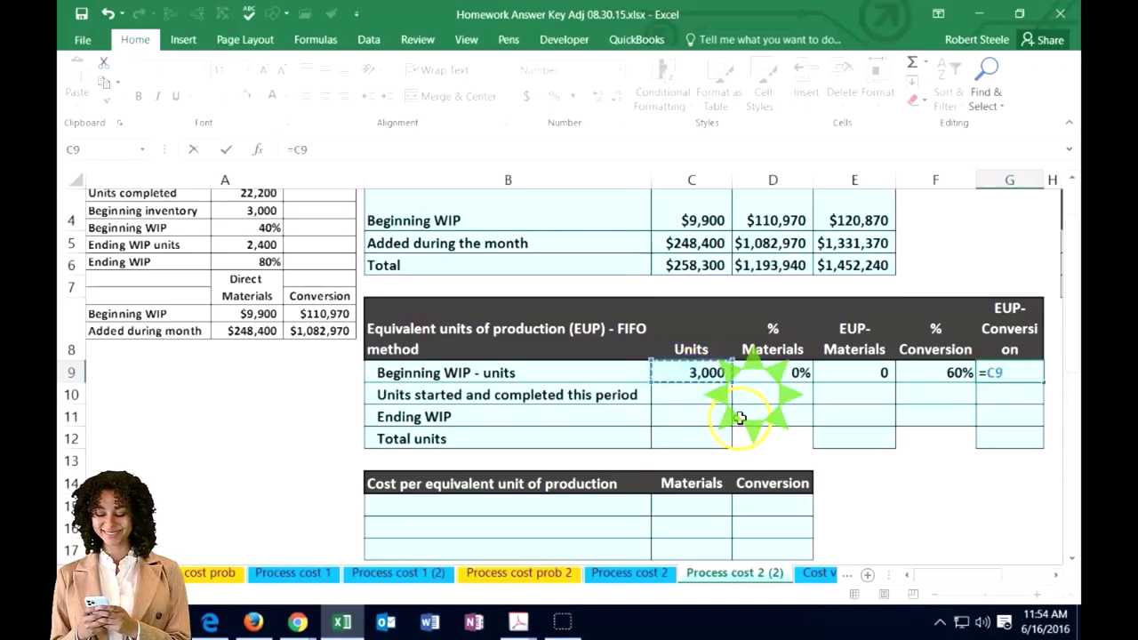
pyautogui.write('*')
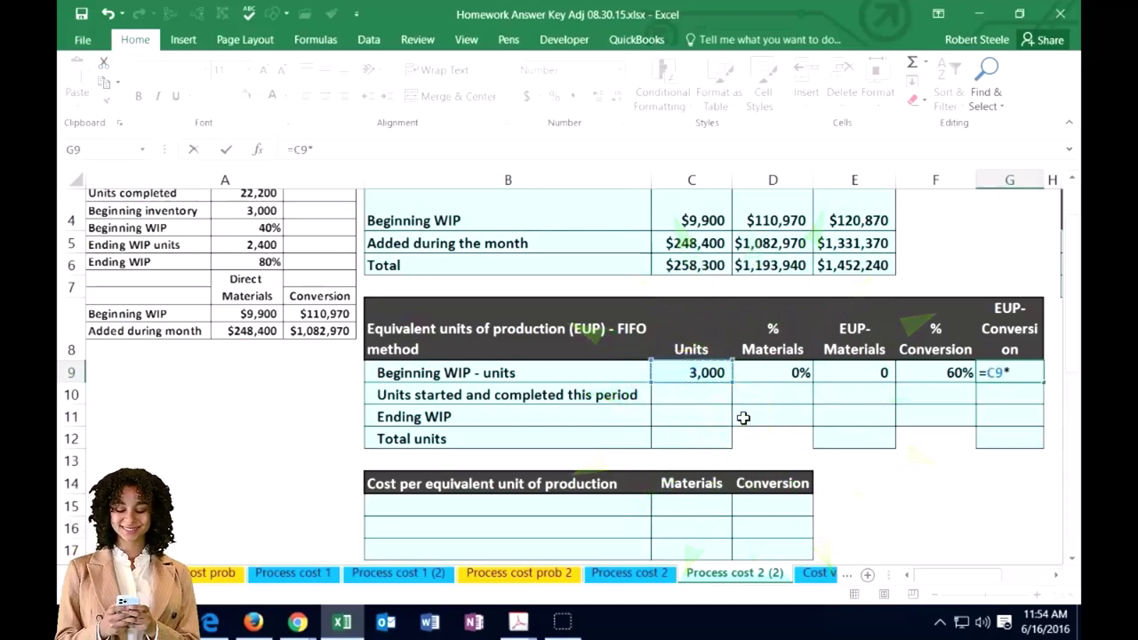
pyautogui.press('Return')
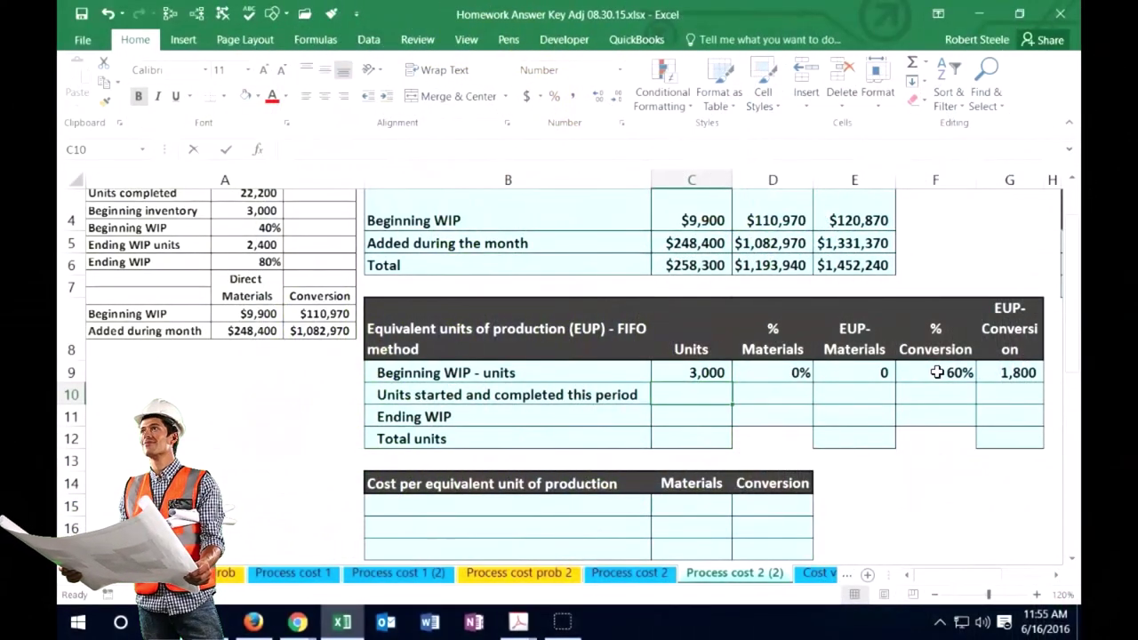
# Step: Calculate the units started and completed this period in C10 with the formula =22200-3000
pyautogui.write('=')
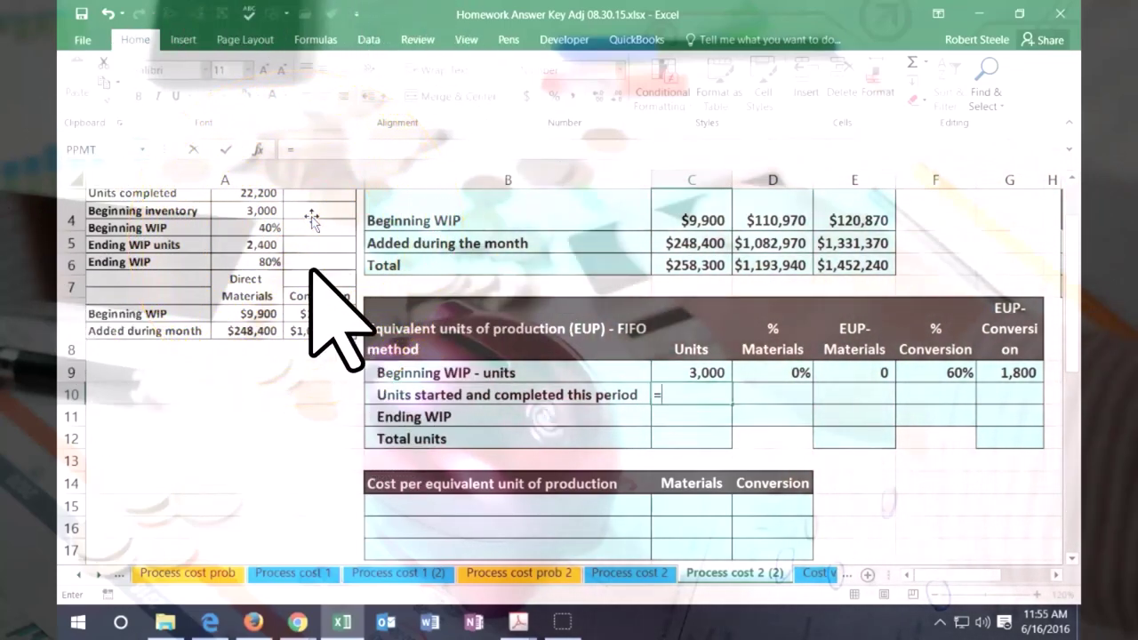
pyautogui.write('222')
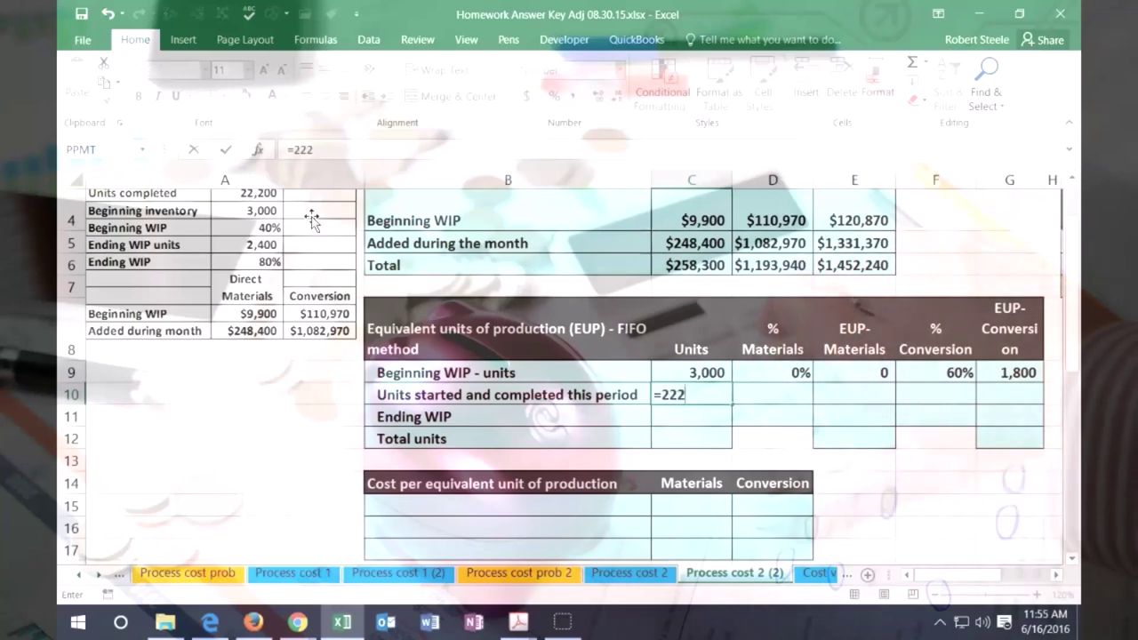
pyautogui.write('00')
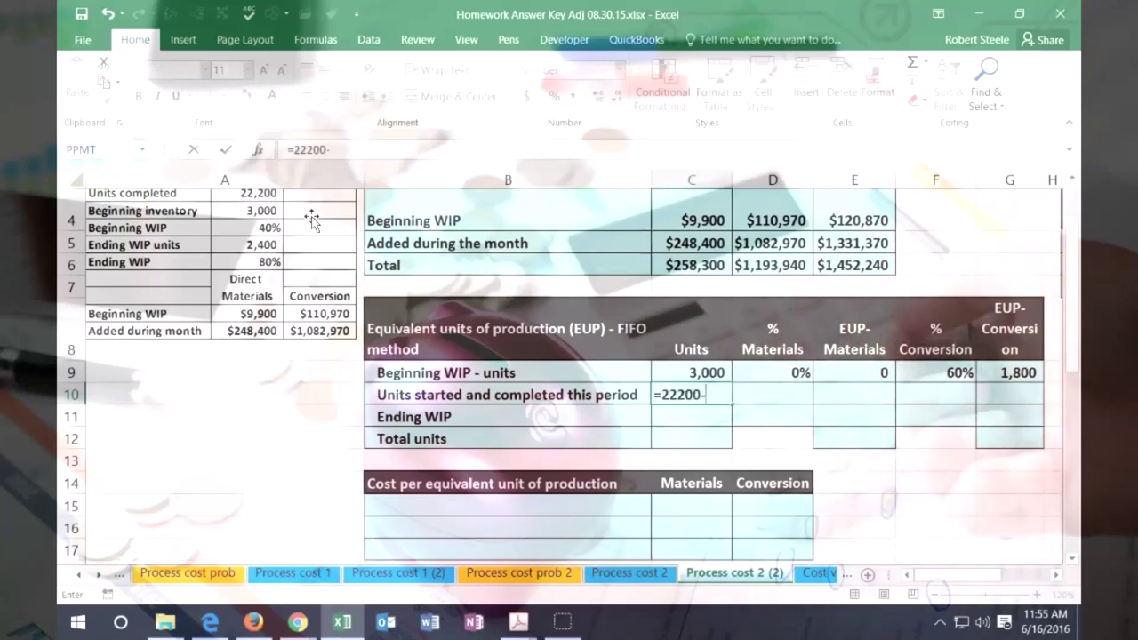
pyautogui.write('-')
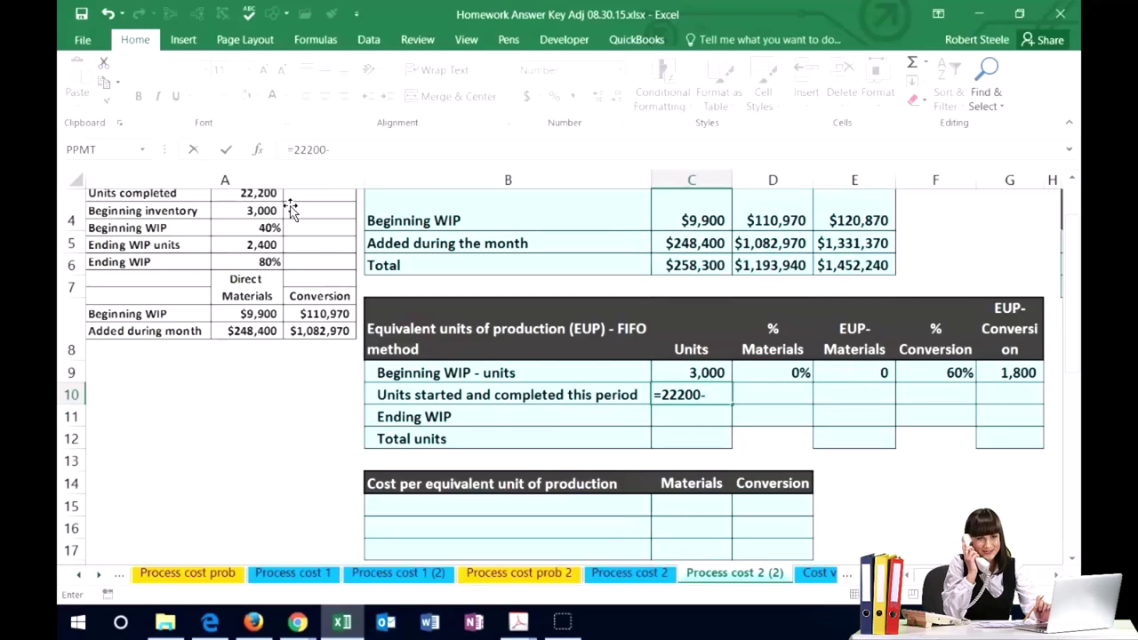
pyautogui.write('0')
pyautogui.hotkey('ctrl', 'Return')
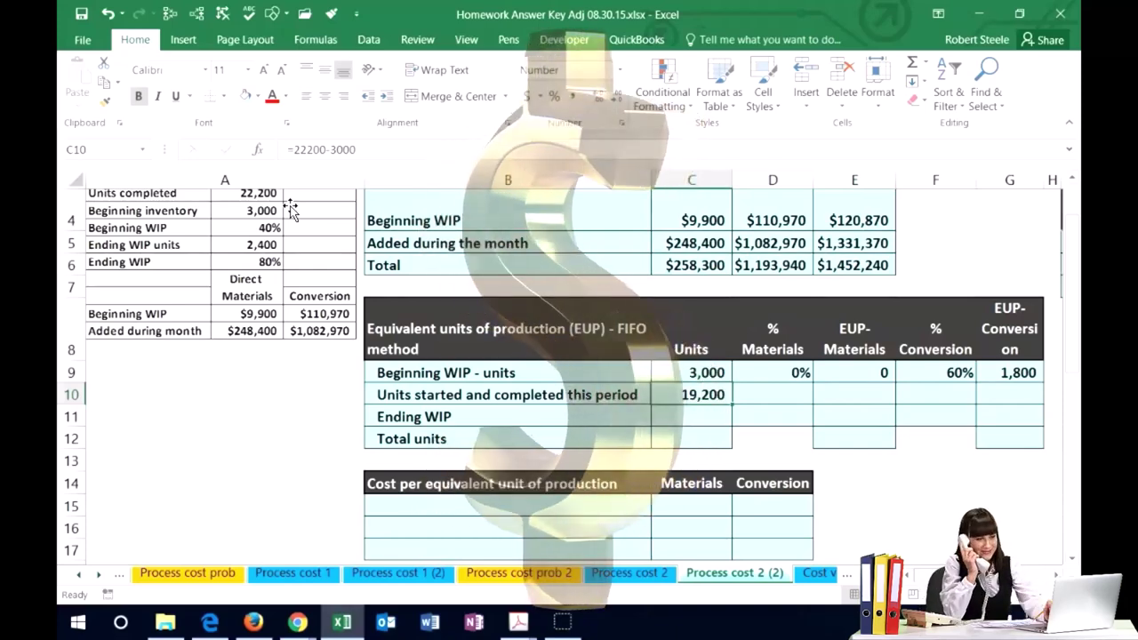
# Step: Set % Materials of the "Units started and completed this period" row to 100% and calculate its EUP-Materials in E10 as units times % Materials
pyautogui.press('Right')
pyautogui.write('100')
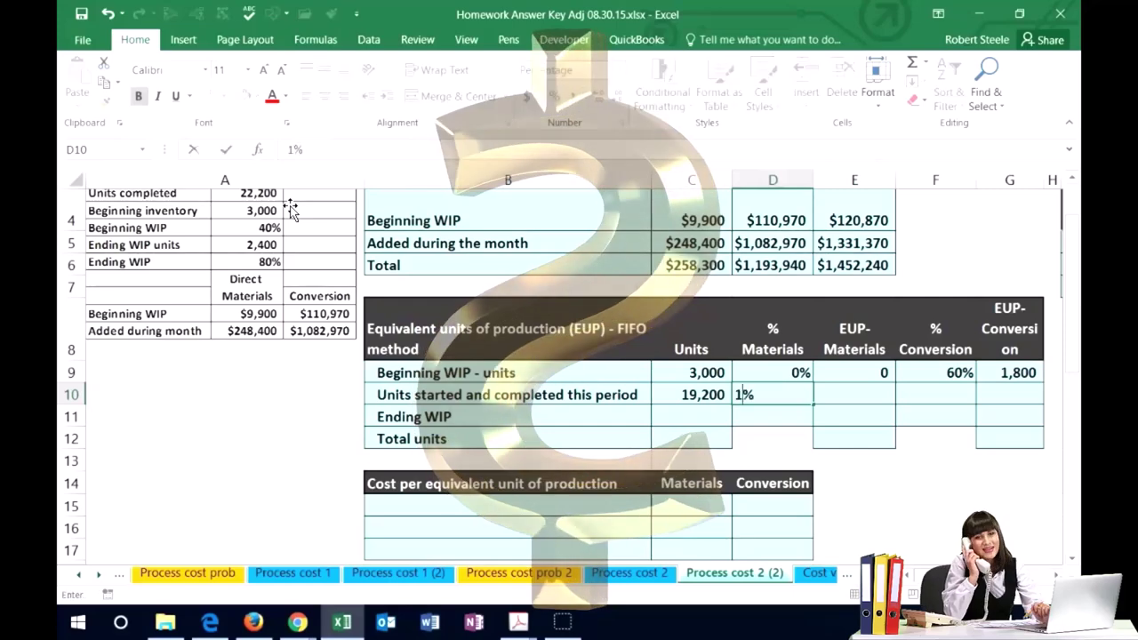
pyautogui.press('Right')
pyautogui.write('=')
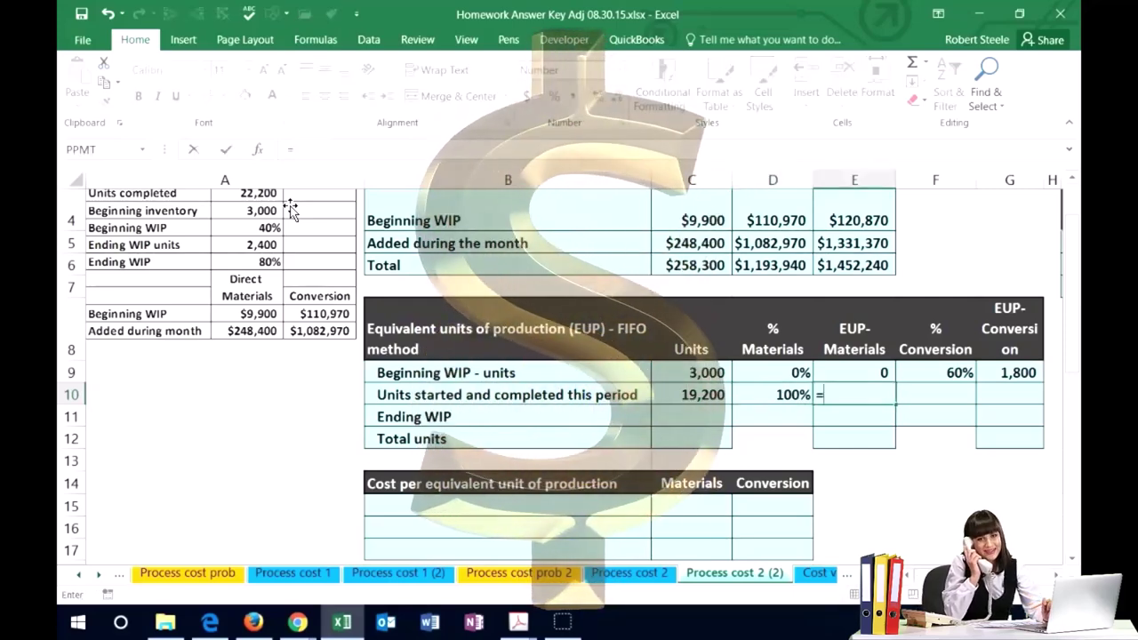
pyautogui.click(674, 398)
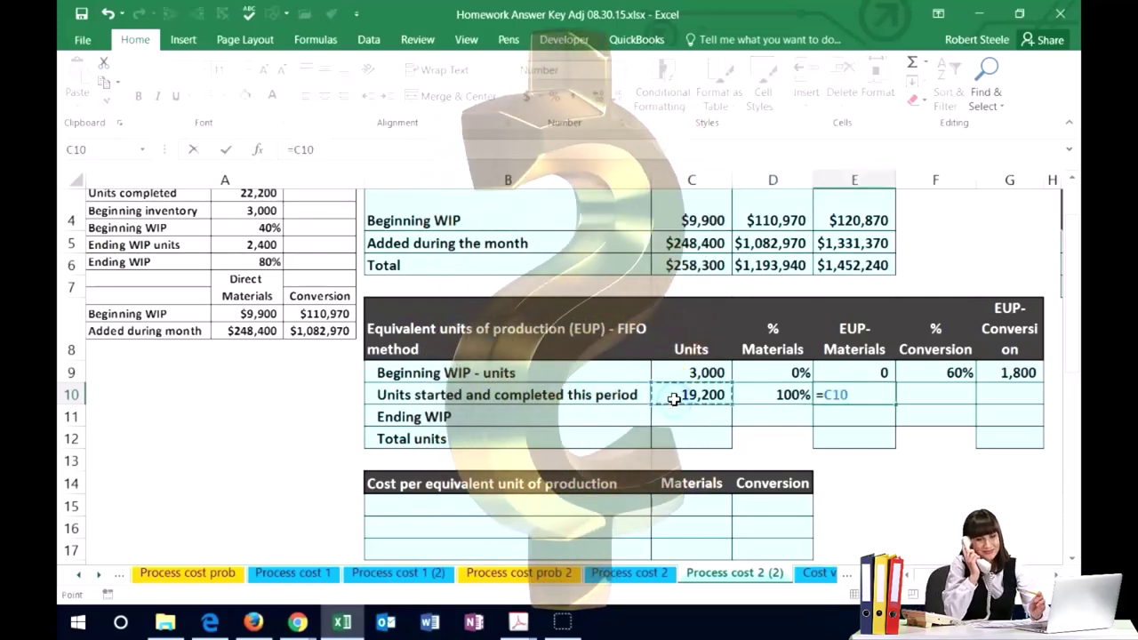
pyautogui.write('*')
pyautogui.press('Left')
pyautogui.press('Tab')
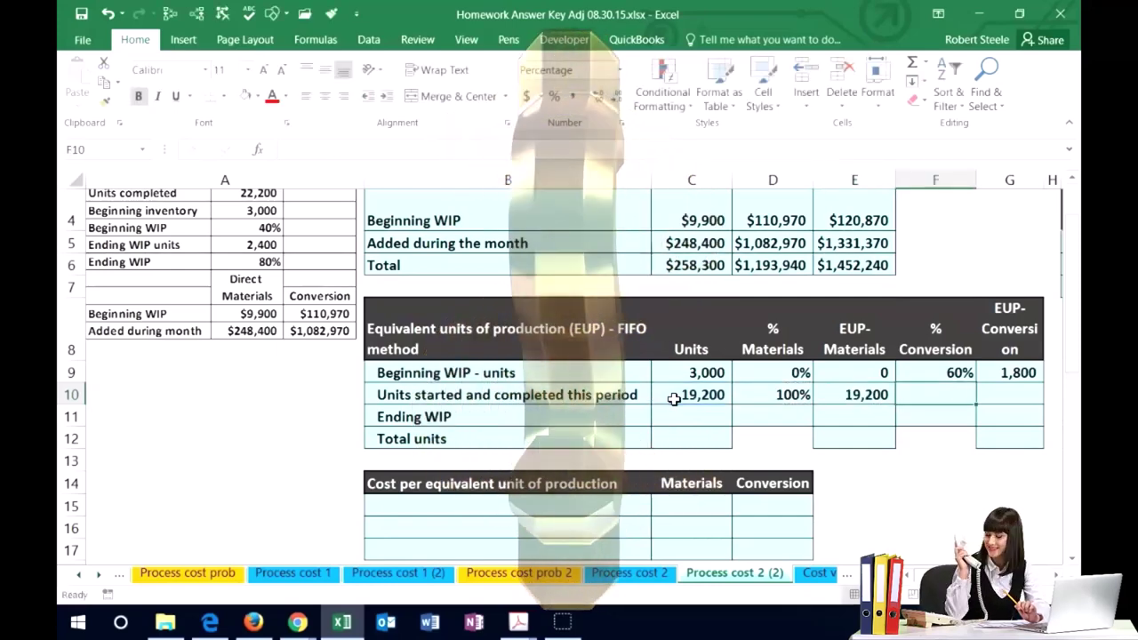
# Step: Set % Conversion of the "Units started and completed this period" row to 100% and calculate its EUP-Conversion in G10 as =C10*F10
pyautogui.write('1')
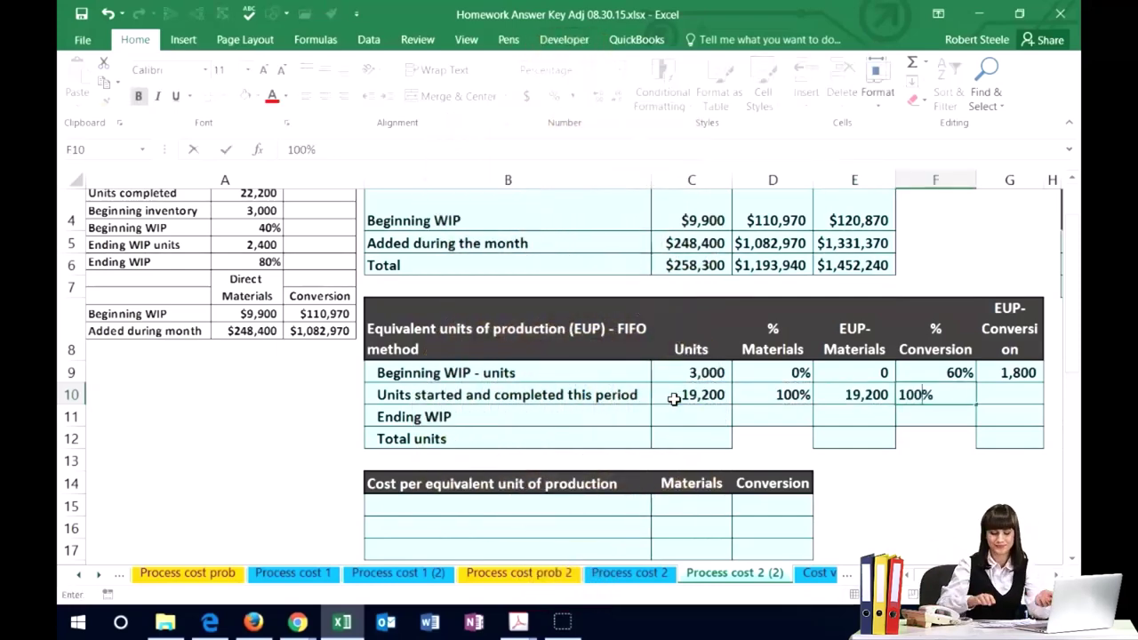
pyautogui.write('00')
pyautogui.press('Tab')
pyautogui.write('=')
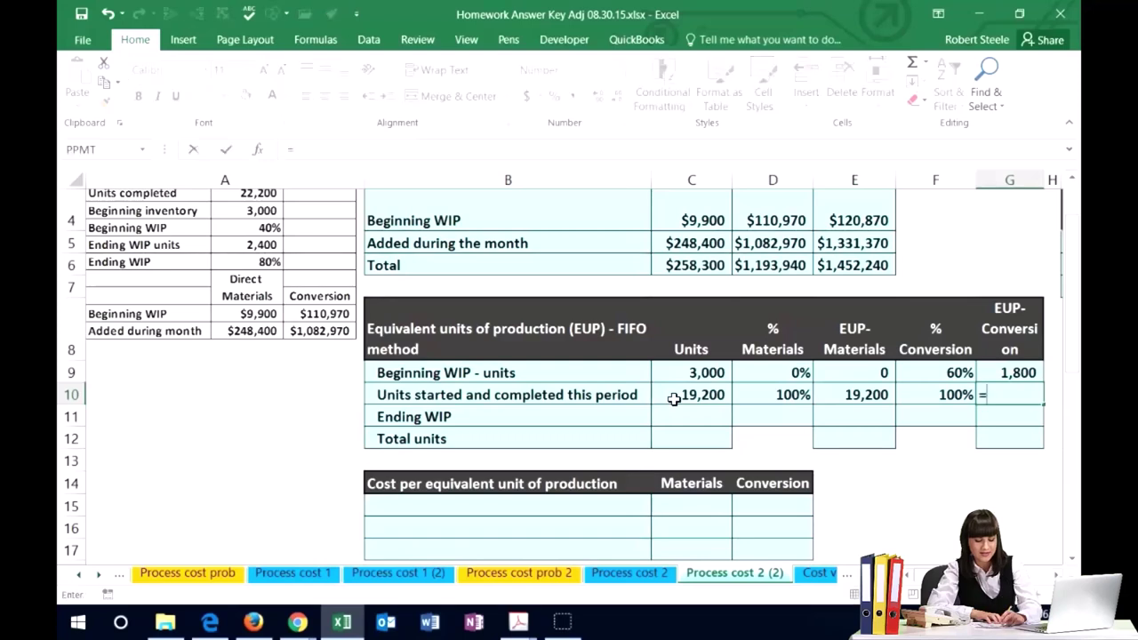
pyautogui.click(674, 399)
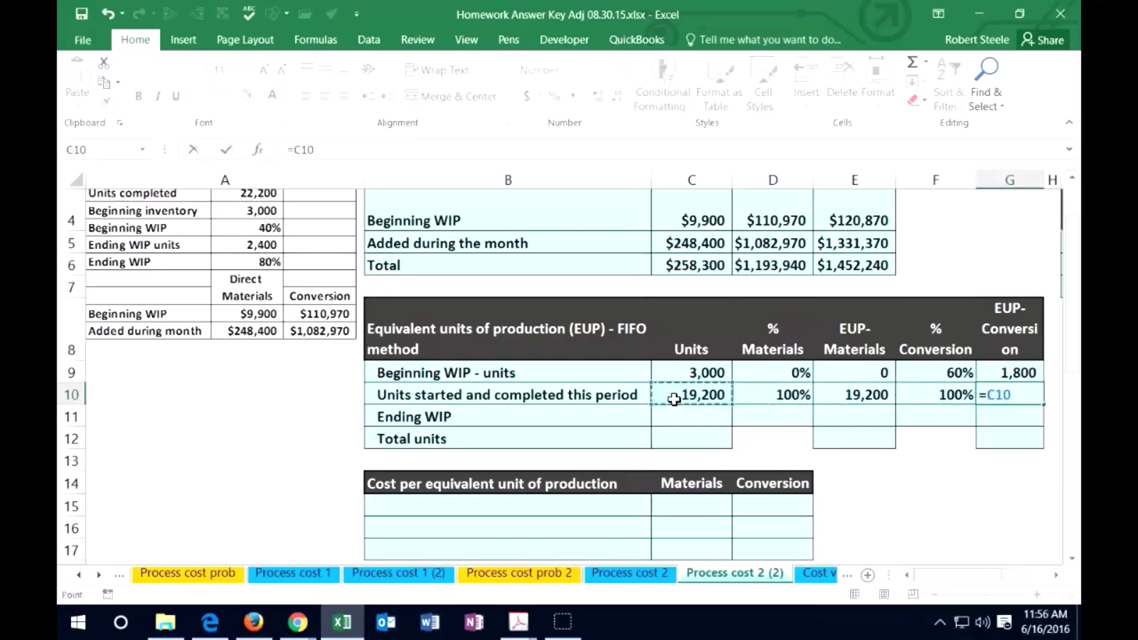
pyautogui.write('*F10')
pyautogui.press('Return')
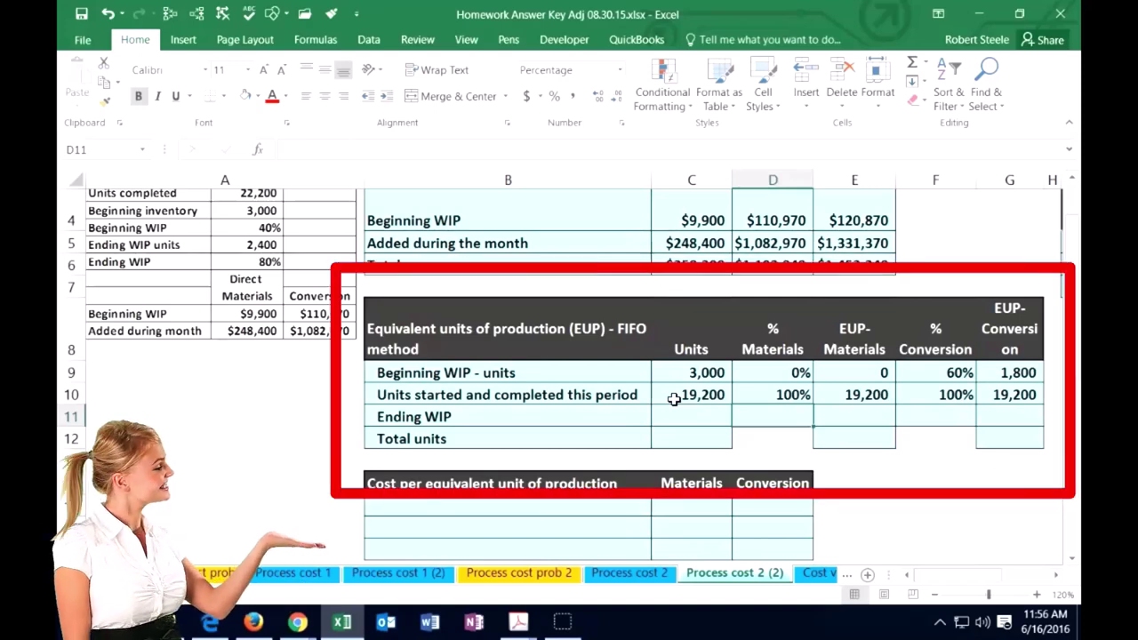
# Step: Enter 2,400 units and 100% Materials for the "Ending WIP" row of the equivalent units table
pyautogui.press('Left')
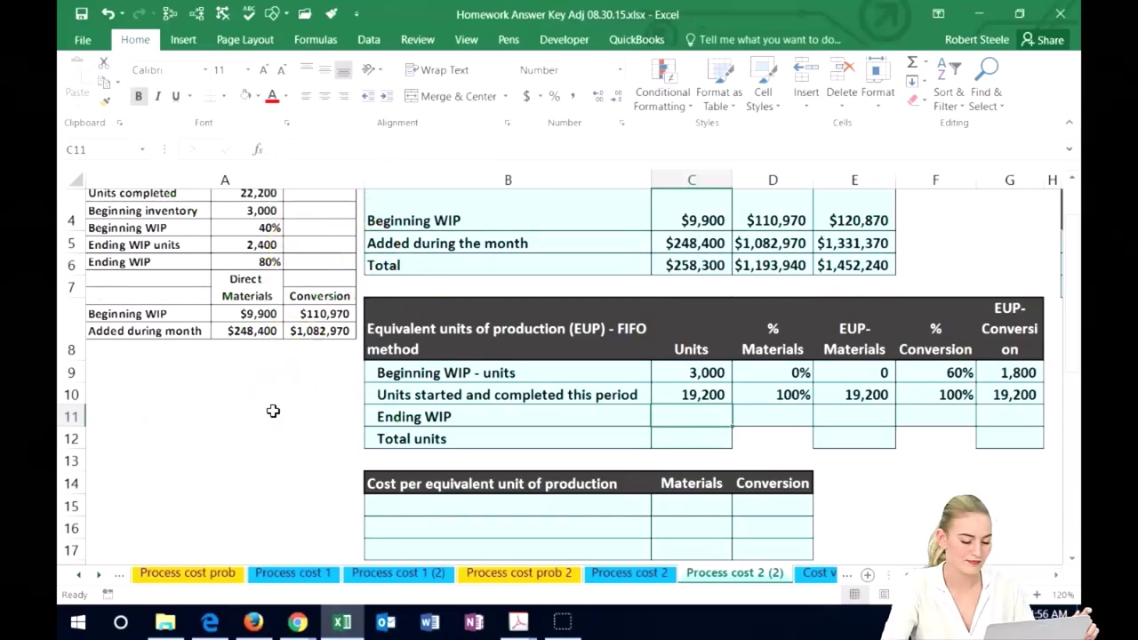
pyautogui.write('2400')
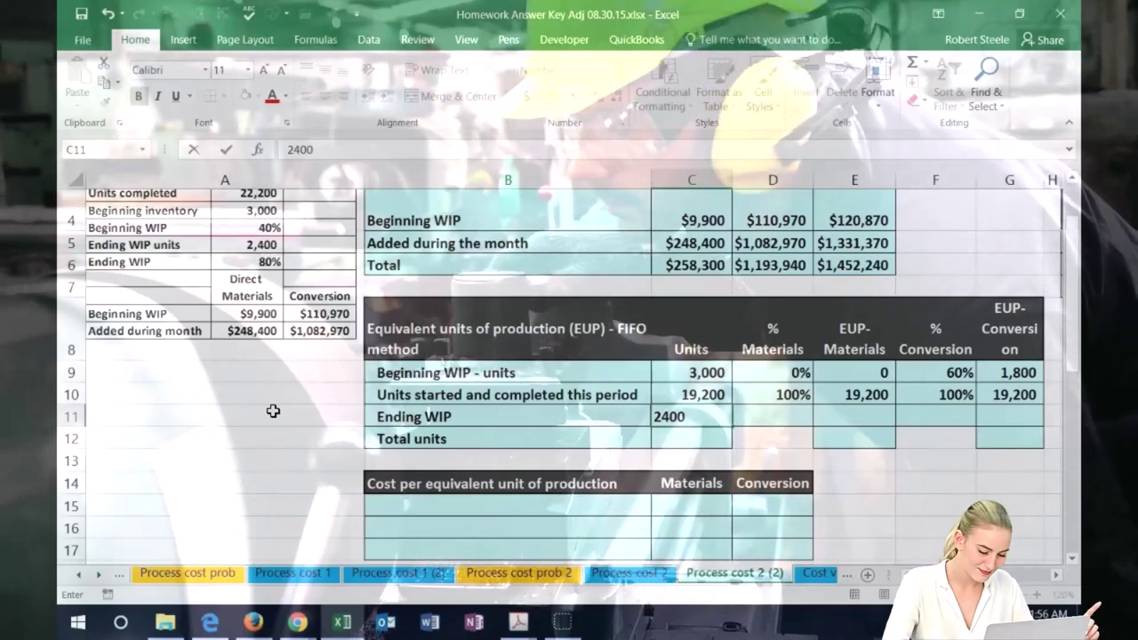
pyautogui.press('Tab')
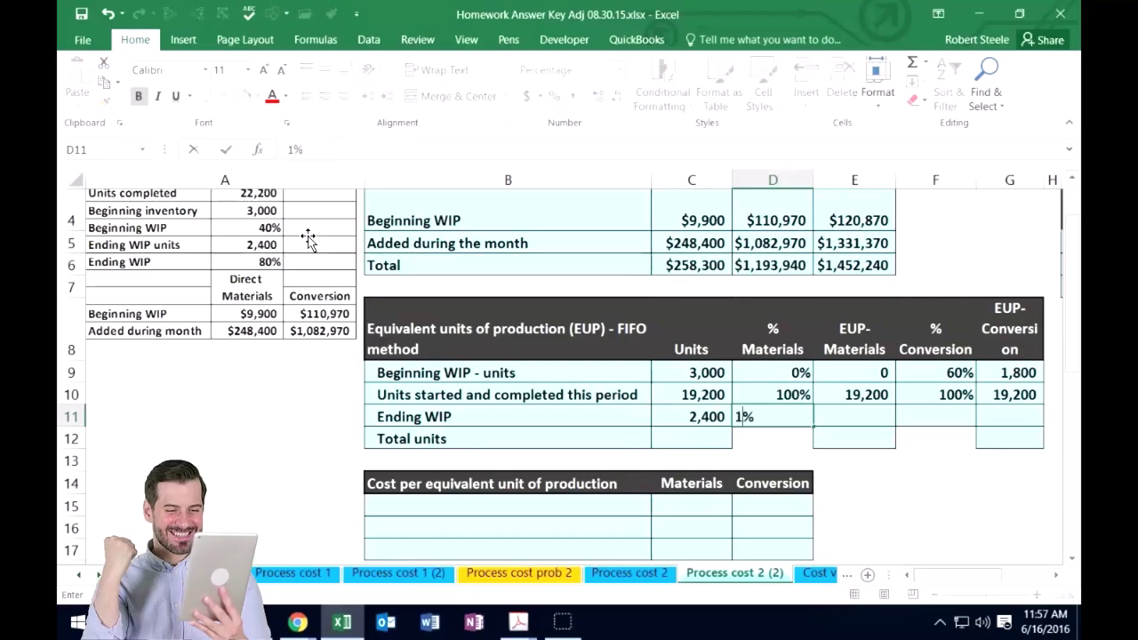
pyautogui.write('100')
pyautogui.press('Tab')
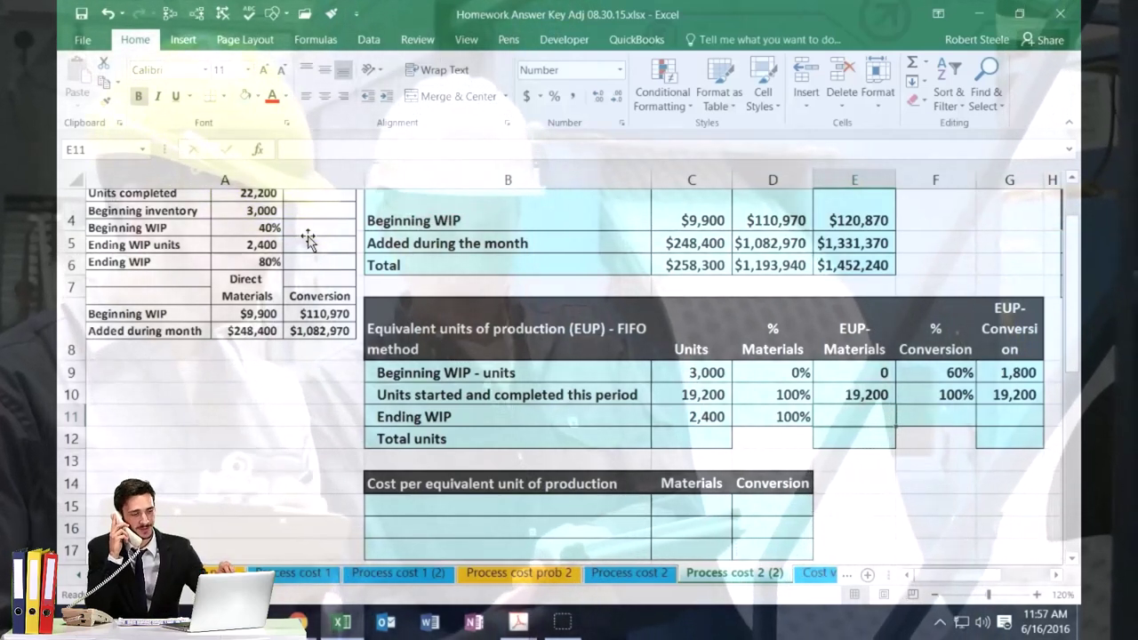
# Step: Calculate EUP-Materials for the "Ending WIP" row in E11 with the formula =C11*D11
pyautogui.write('=')
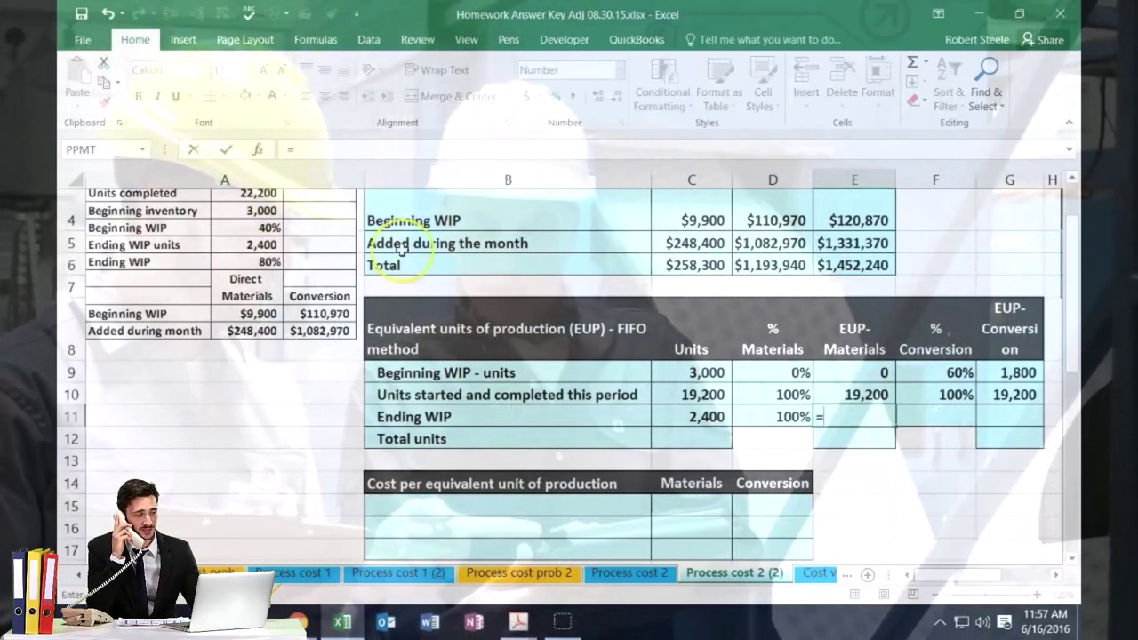
pyautogui.click(686, 417)
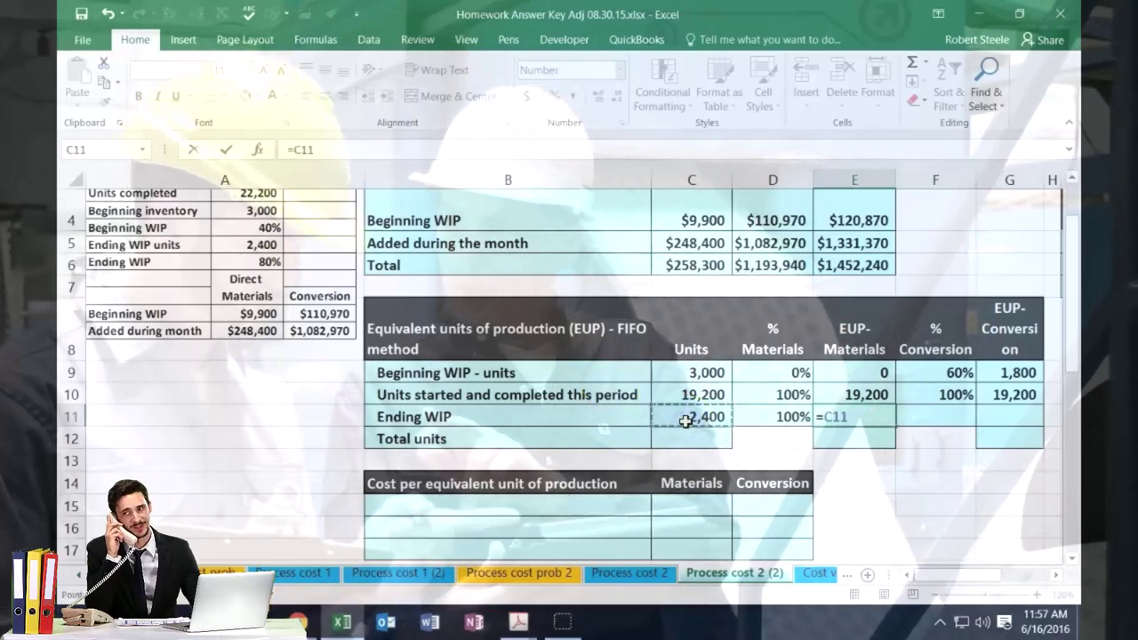
pyautogui.write('*')
pyautogui.click(761, 416)
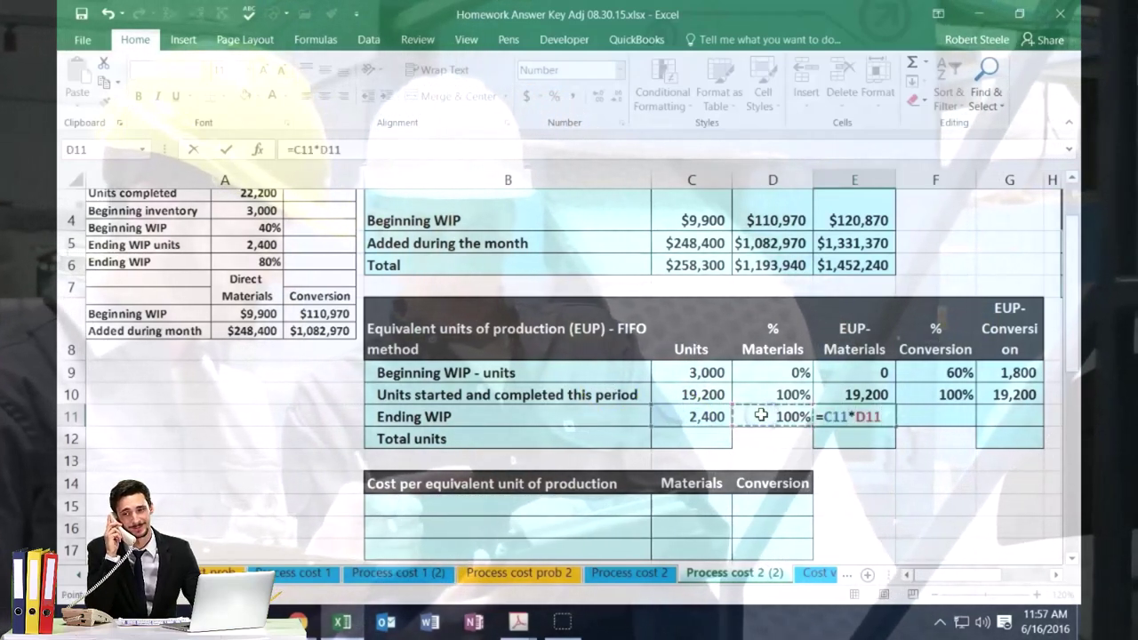
pyautogui.press('Tab')
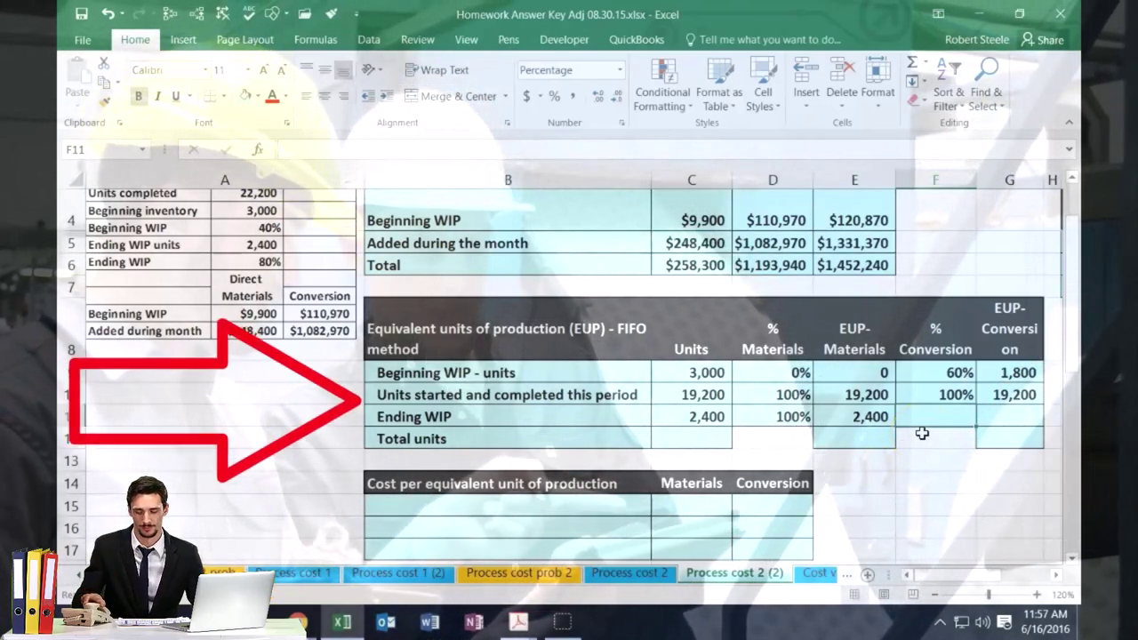
# Step: Set % Conversion of the "Ending WIP" row to 80% and calculate its EUP-Conversion in G11 as =C11*F11
pyautogui.write('8')
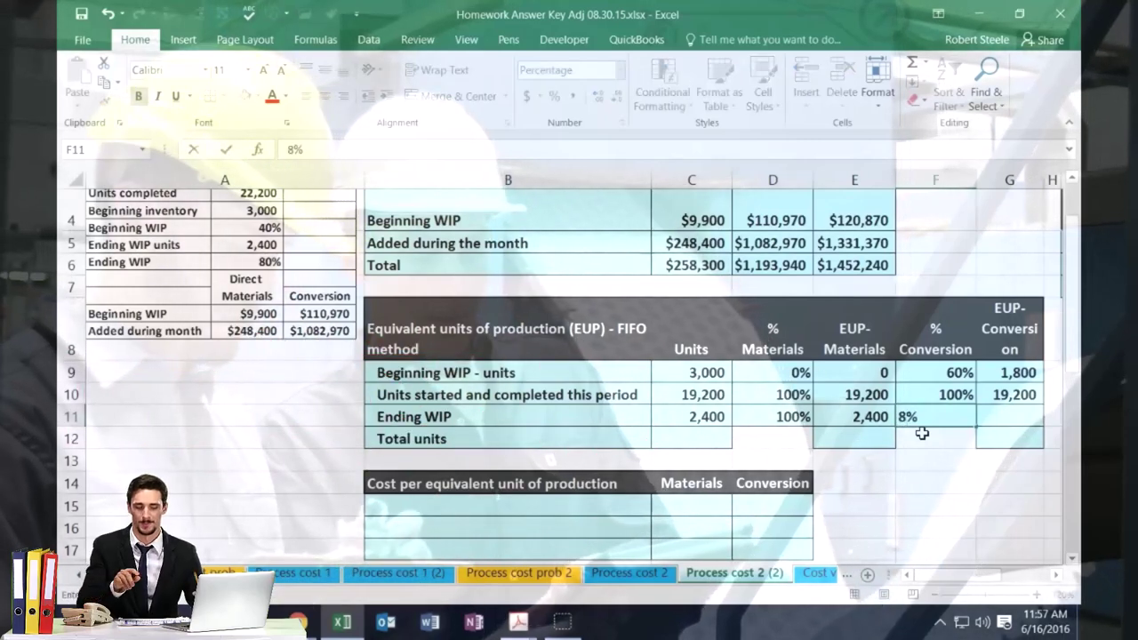
pyautogui.write('0')
pyautogui.hotkey('ctrl', 'Return')
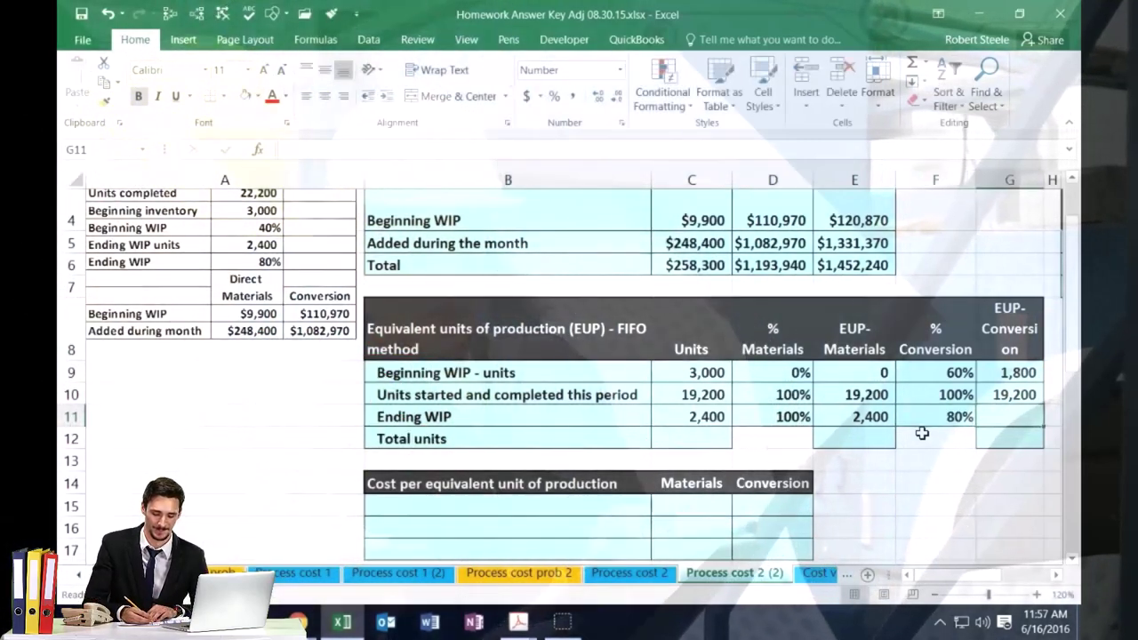
pyautogui.click(985, 423)
pyautogui.write('=C11')
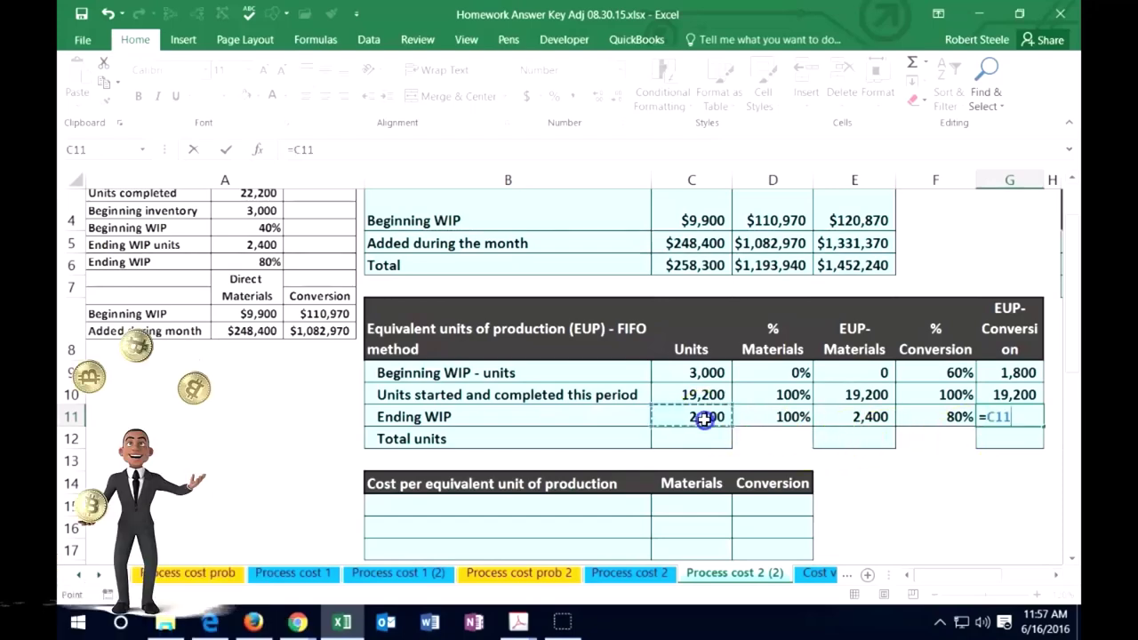
pyautogui.write('*')
pyautogui.click(952, 417)
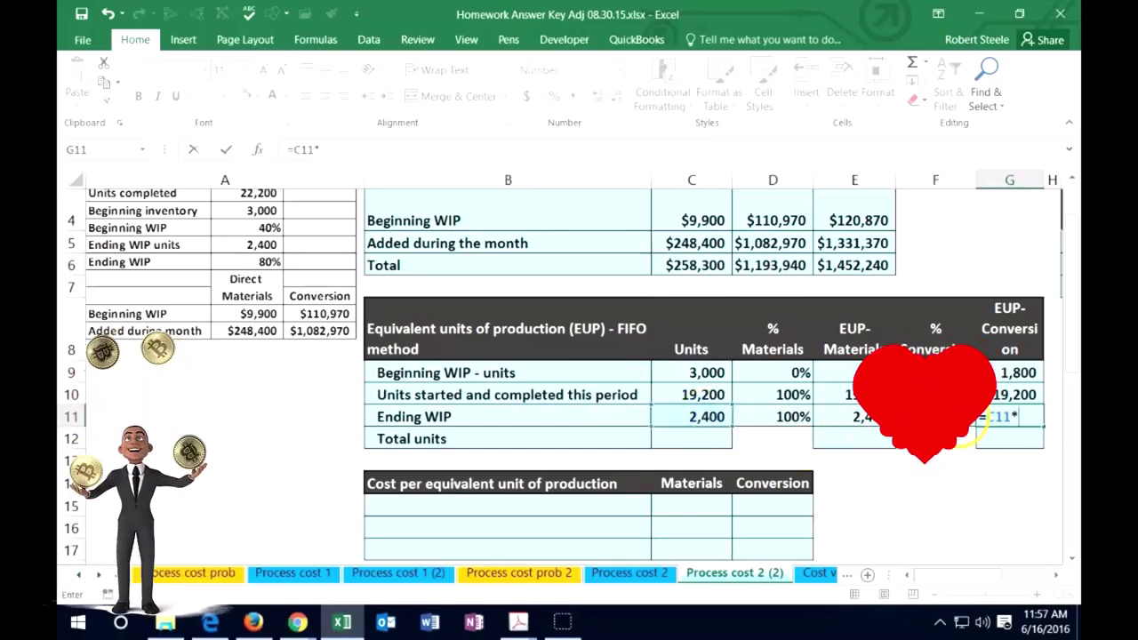
pyautogui.hotkey('ctrl', 'Return')
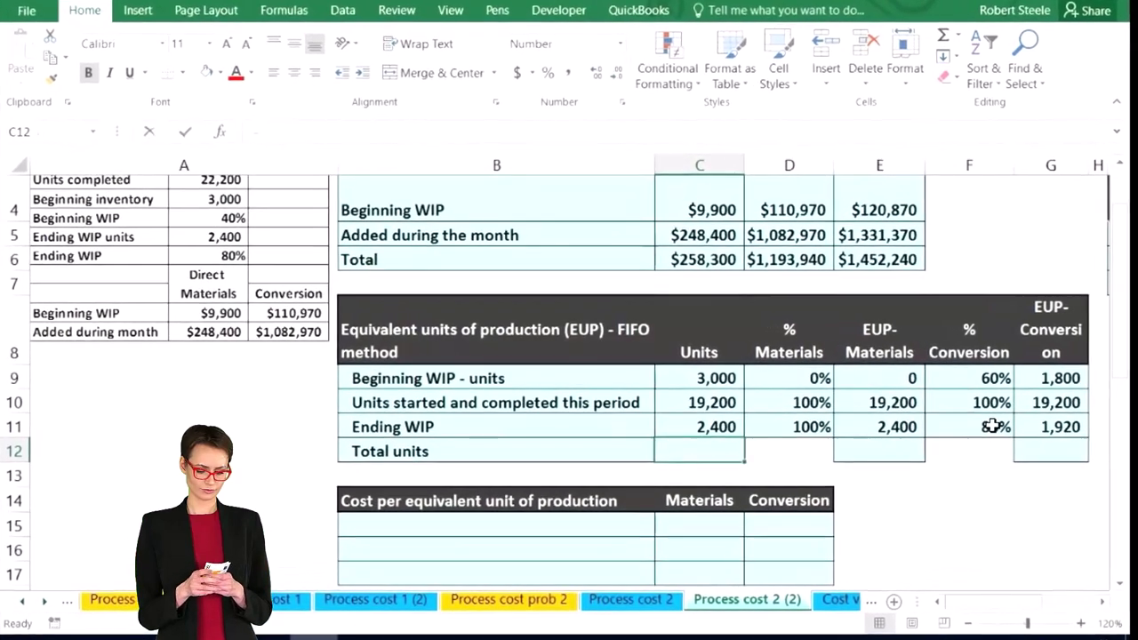
# Step: Fill the "Total units" row for Units with =SUM(C9:C11) in C12 and for EUP-Materials with =SUM(E9:E11) in E12
pyautogui.write('=sum(')
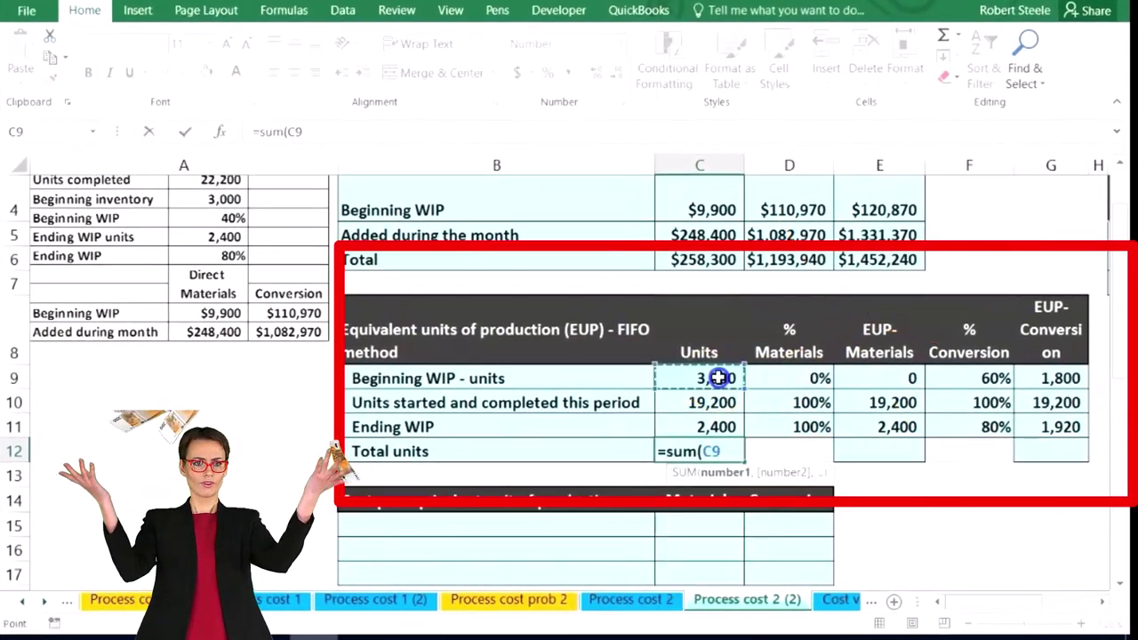
pyautogui.moveTo(715, 391); pyautogui.dragTo(716, 416)
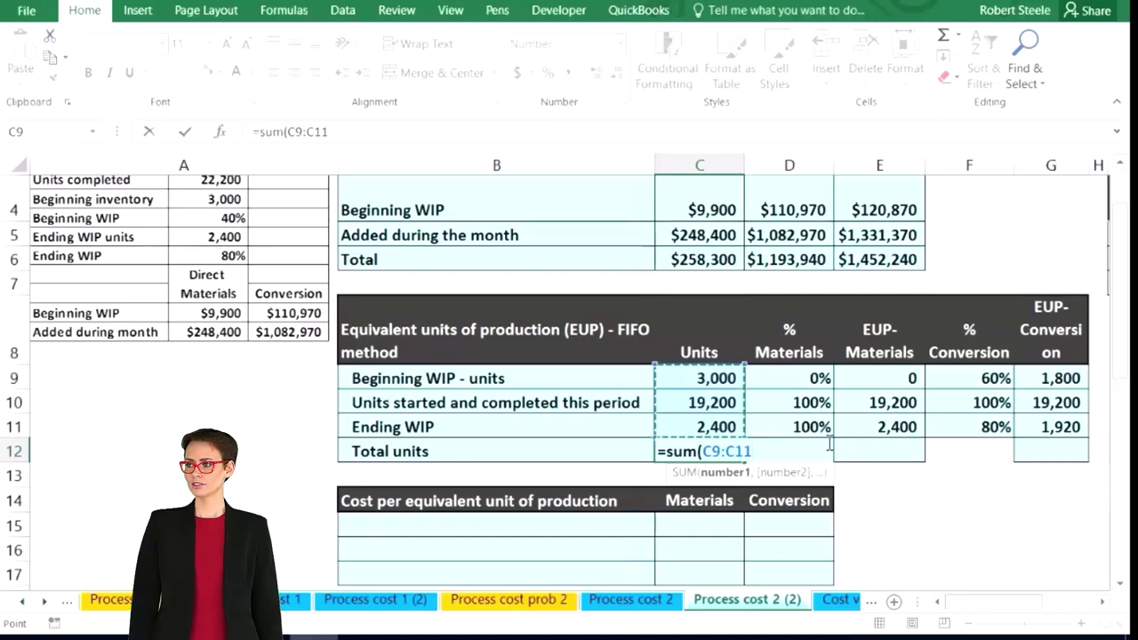
pyautogui.press('Return')
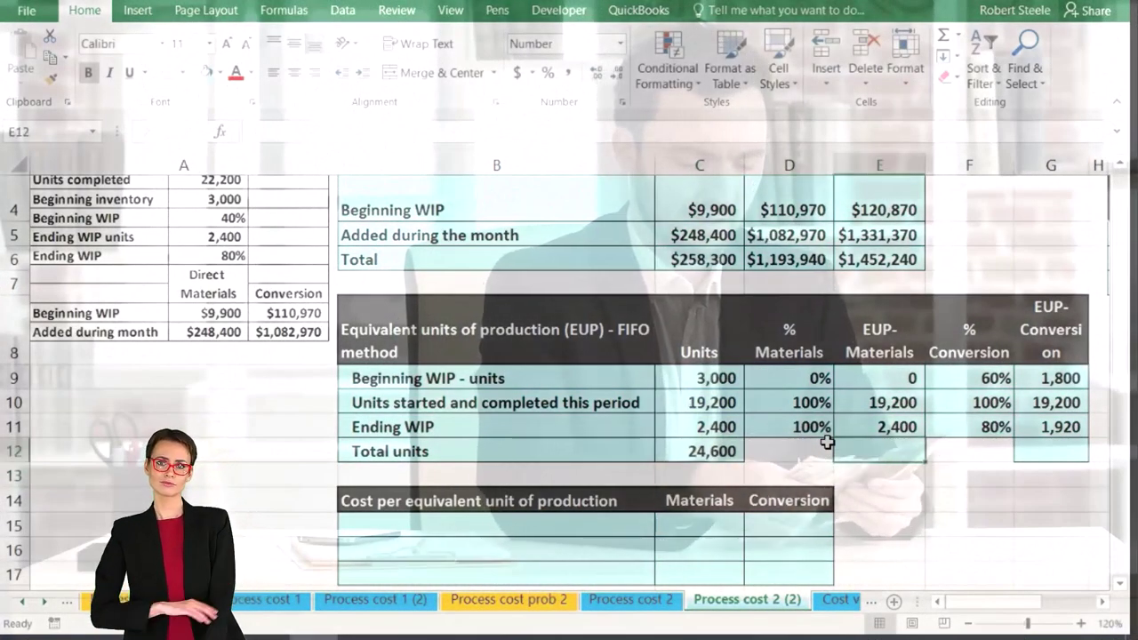
pyautogui.write('=sum(')
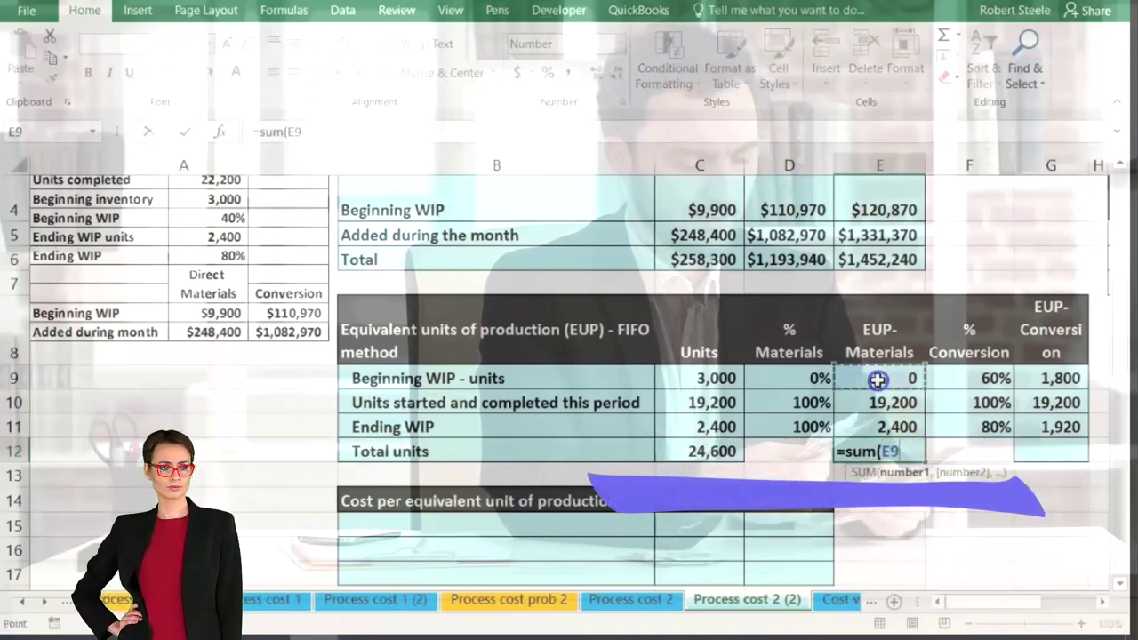
pyautogui.moveTo(877, 380); pyautogui.dragTo(878, 402)
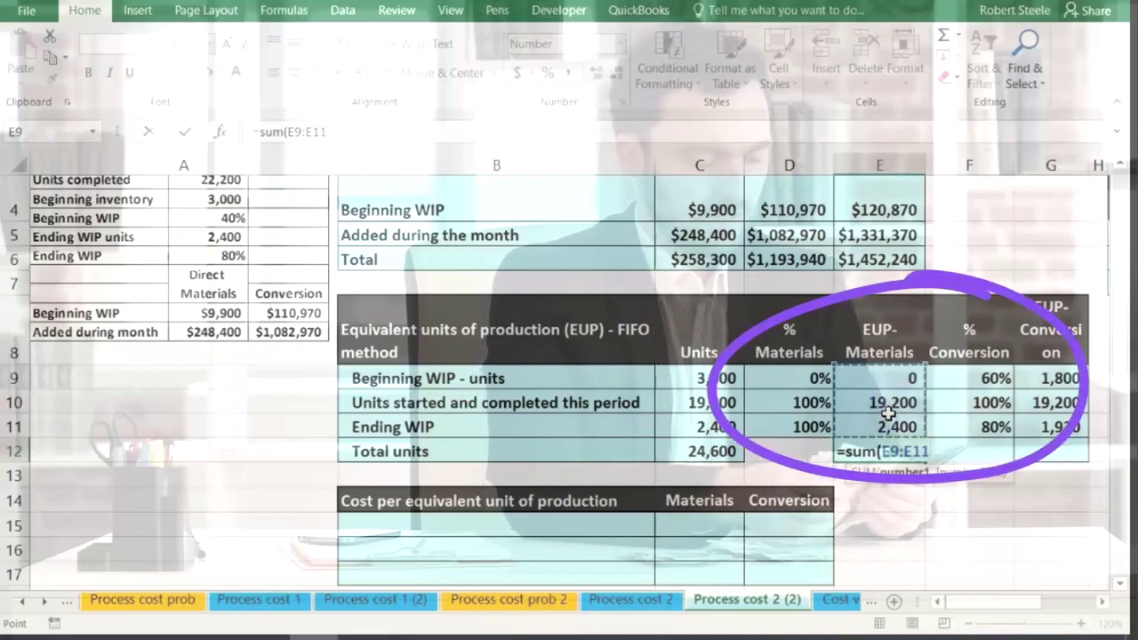
pyautogui.press('Return')
# Step: Sum the EUP-Conversion column in G12 of the "Total units" row with =SUM(G9:G11)
pyautogui.press('Right')
pyautogui.press('Right')
pyautogui.press('Up')
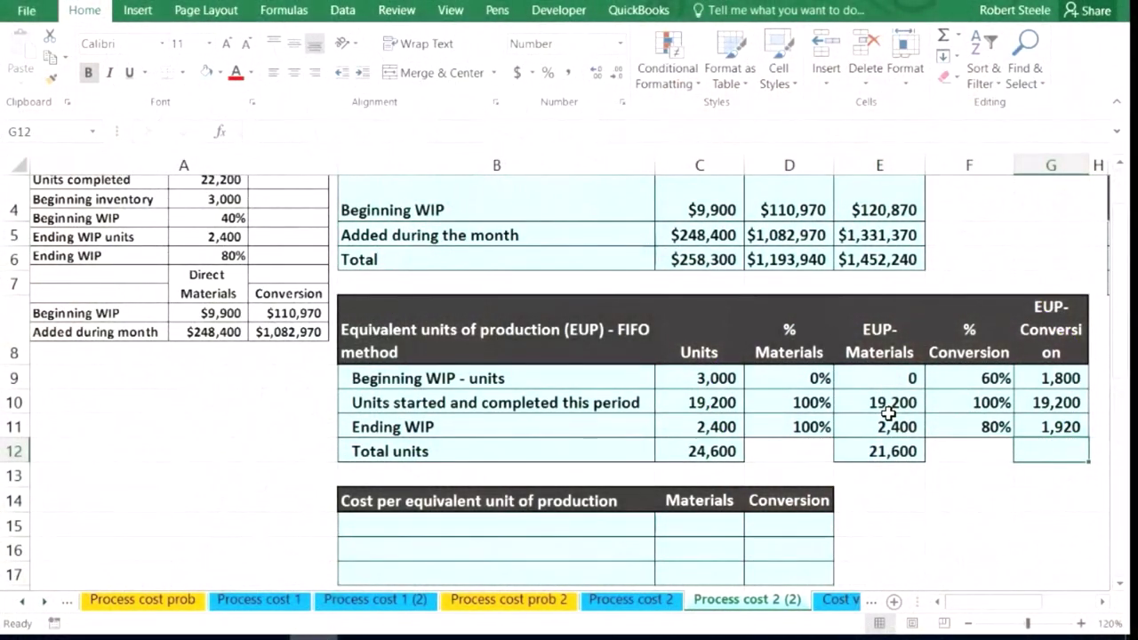
pyautogui.write('=sum(')
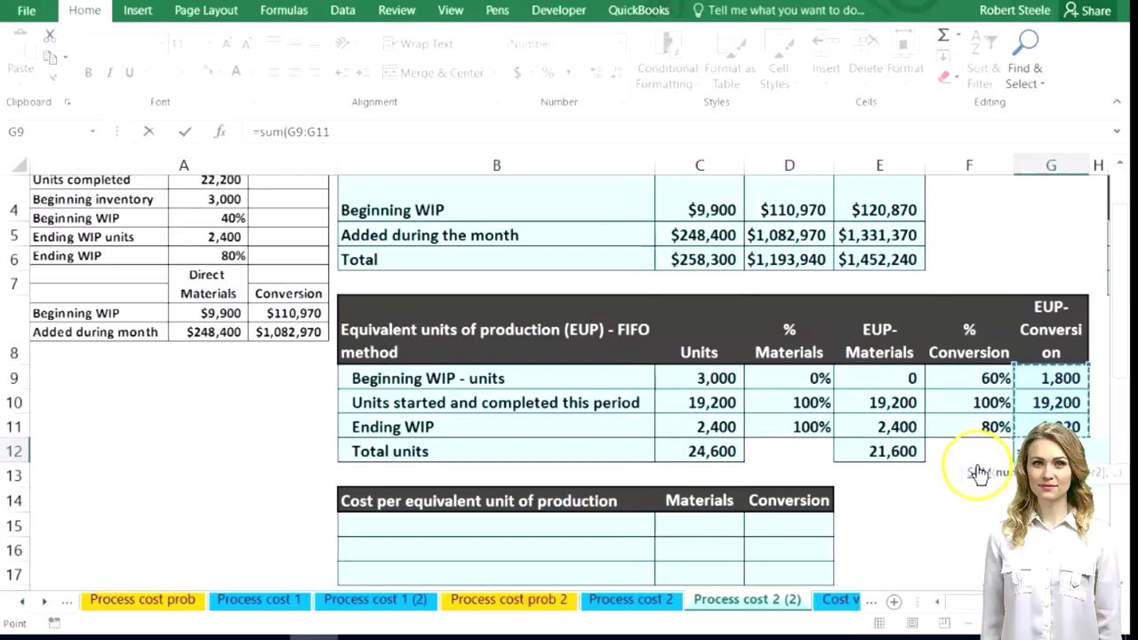
pyautogui.press('Return')
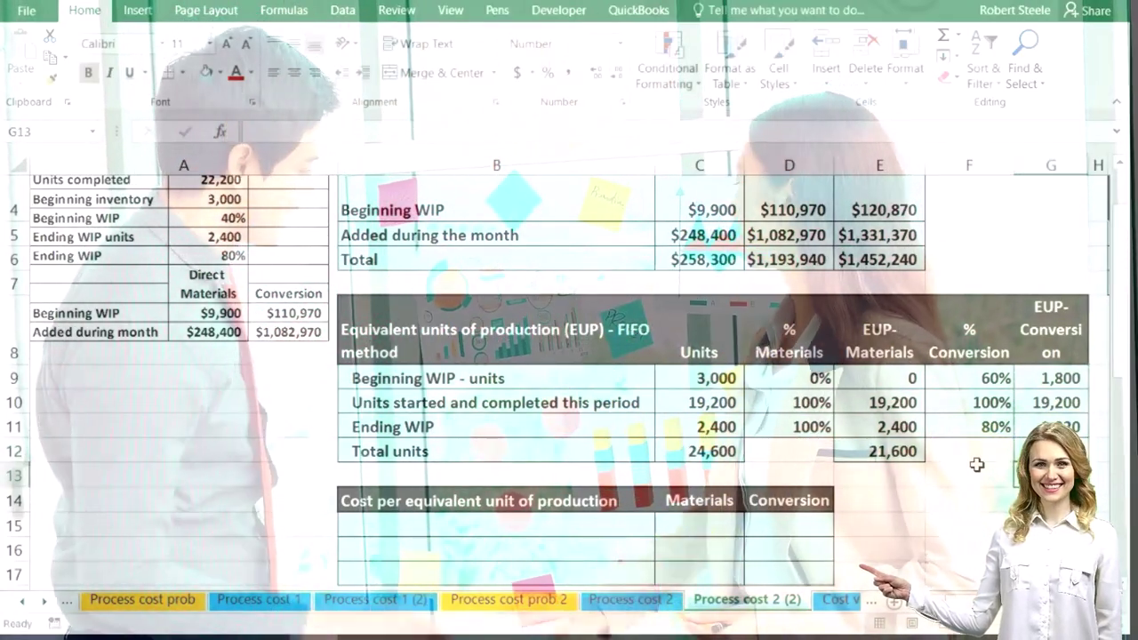
pyautogui.click(702, 449)
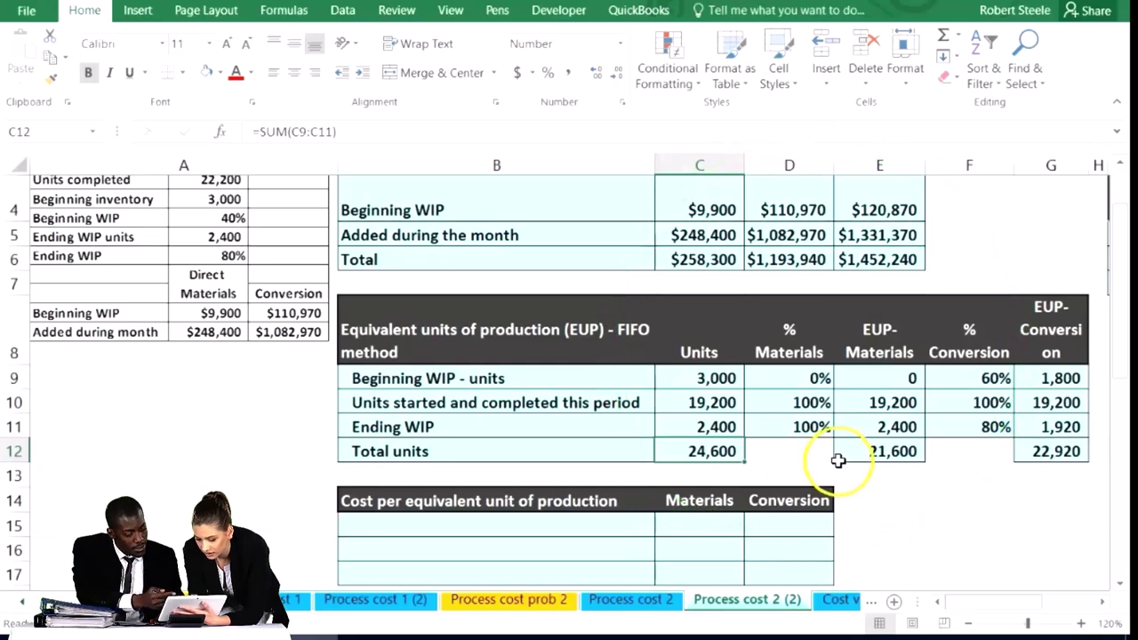
pyautogui.click(882, 452)
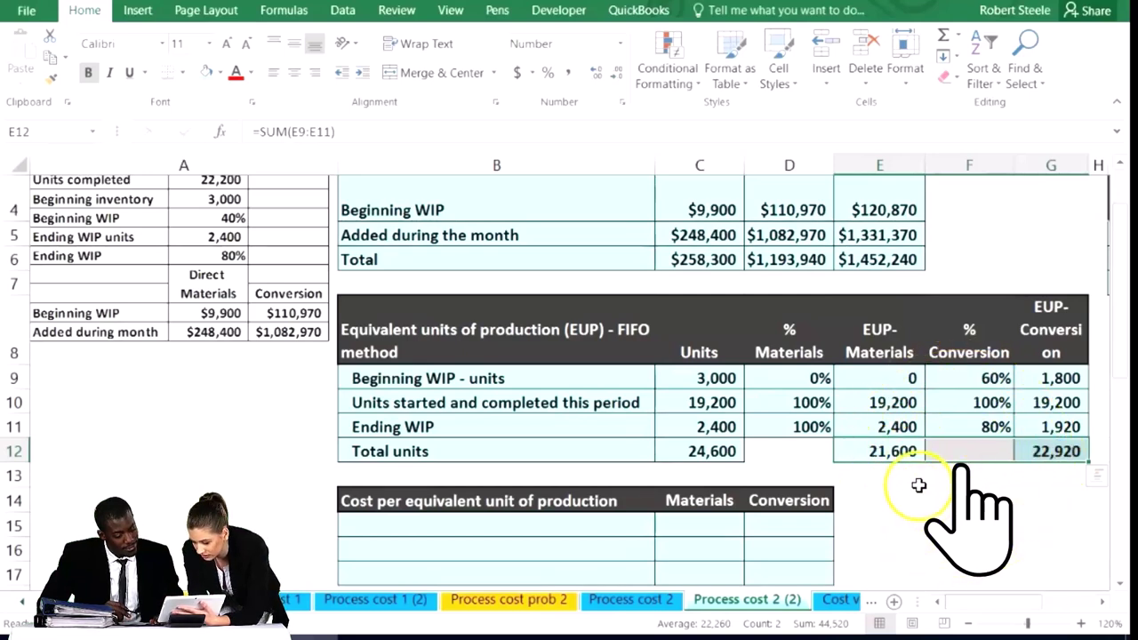
pyautogui.click(896, 455)
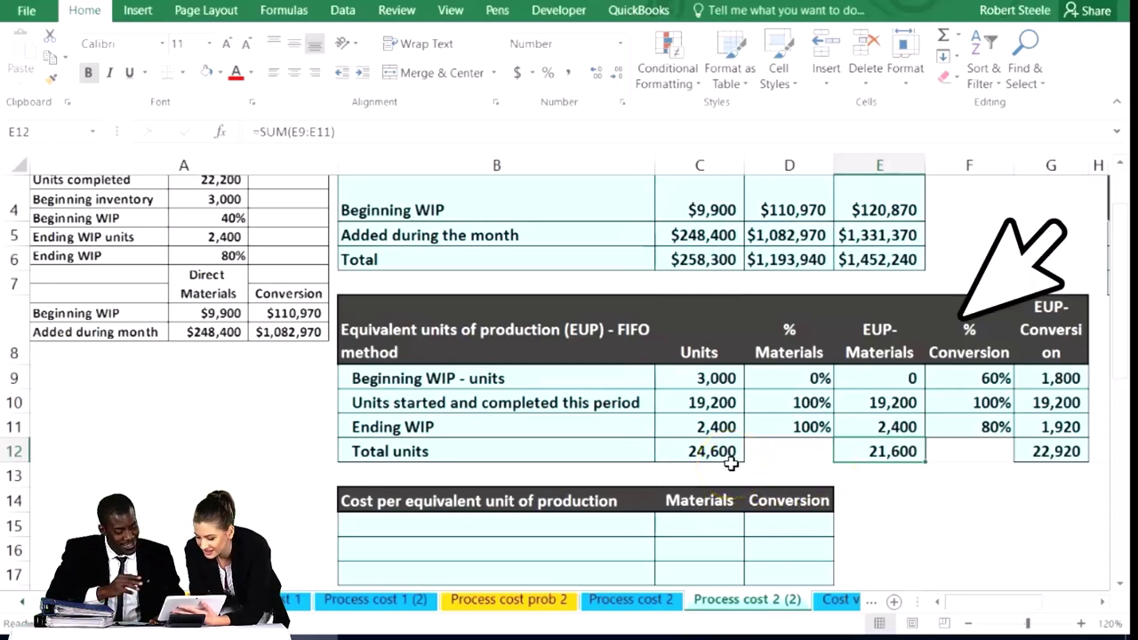
pyautogui.click(1069, 452)
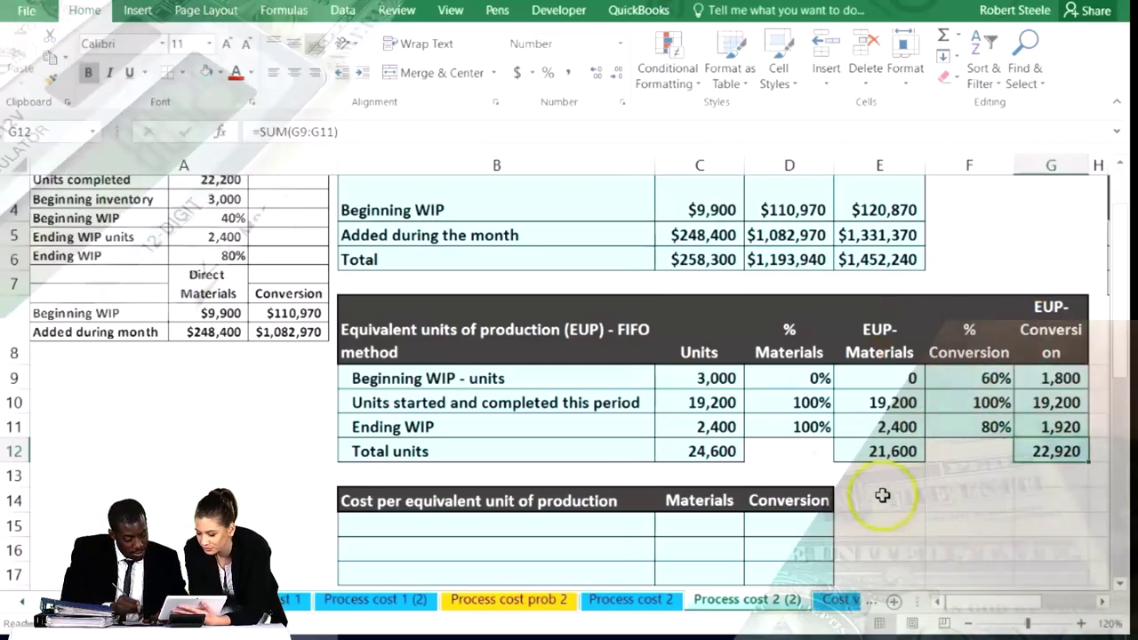
# Step: Label rows B15:B17 "Cost incurred this period", "Equivalent units of production" and "Cost per equivalent unit of production"
pyautogui.scroll(-1, 698, 472)
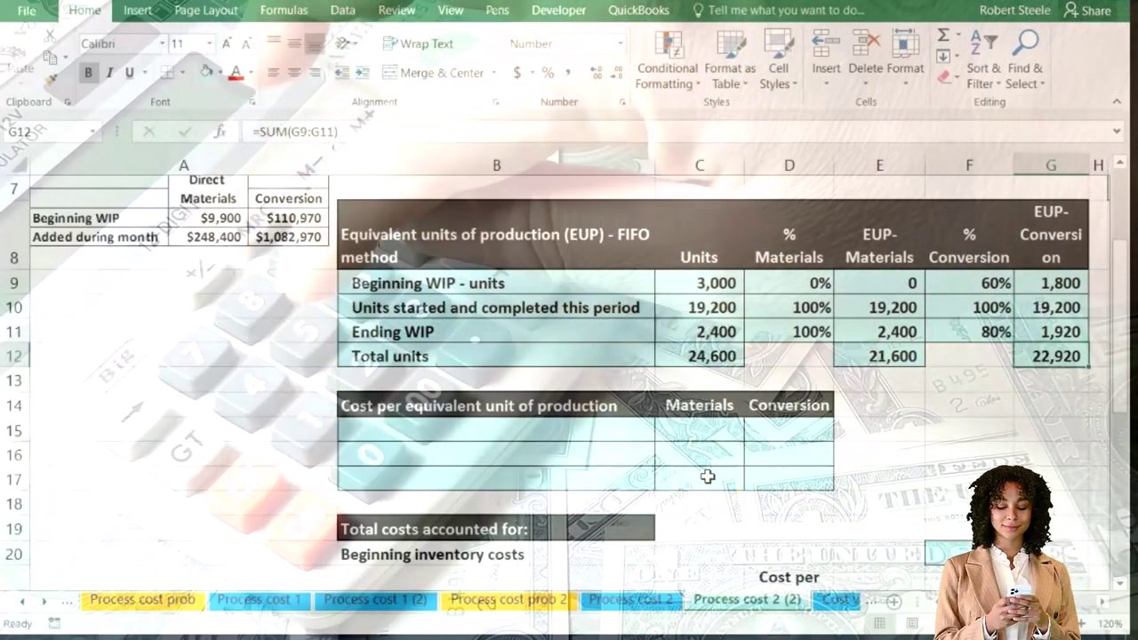
pyautogui.click(226, 574)
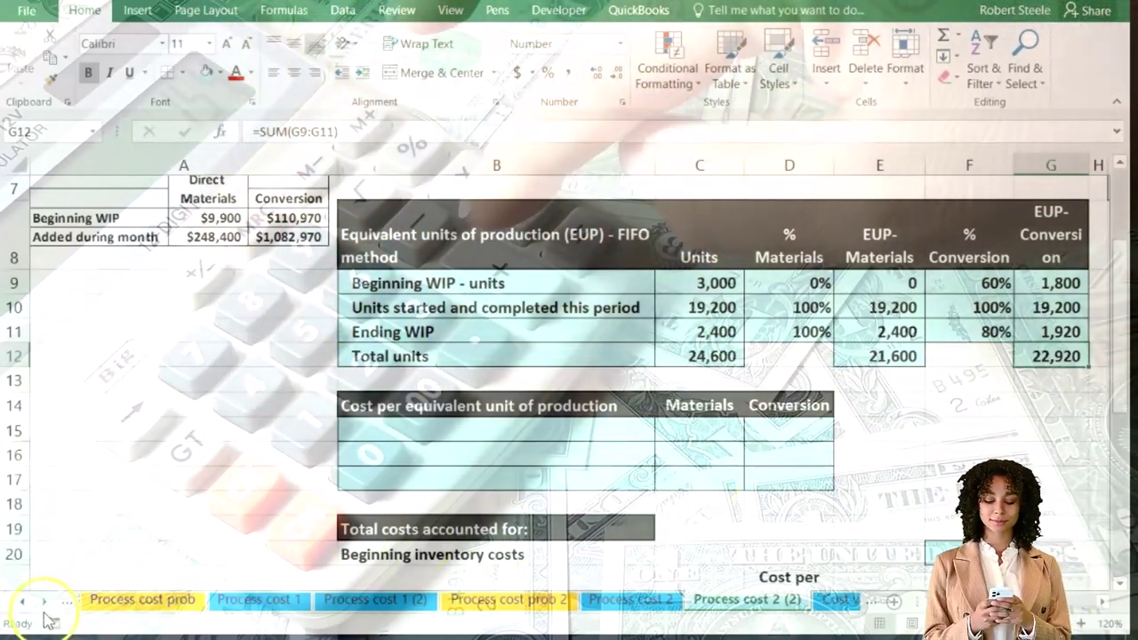
pyautogui.write('Cost incurred this period Equivalent units of production Cost per equivalent unit of production')
pyautogui.click(273, 435)
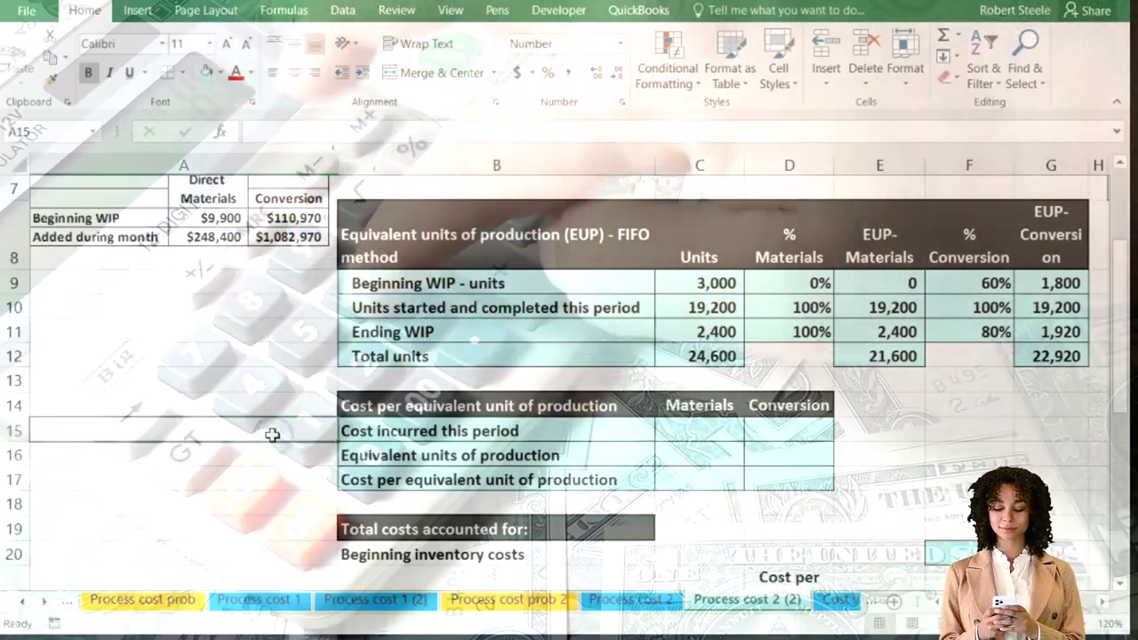
pyautogui.click(281, 421)
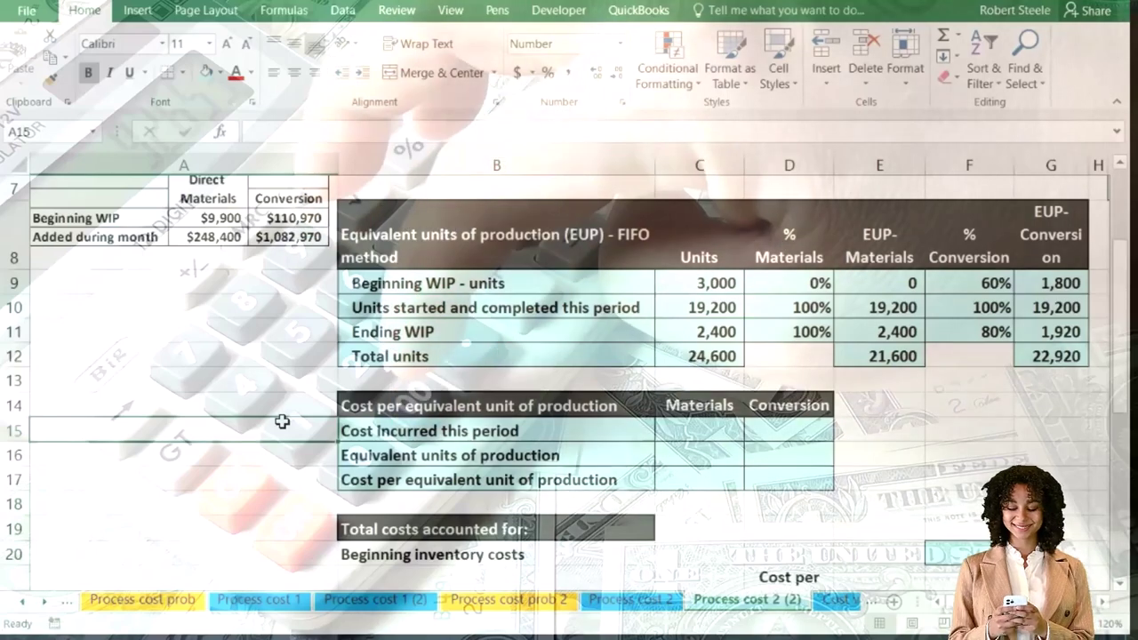
pyautogui.moveTo(352, 292); pyautogui.dragTo(1024, 344)
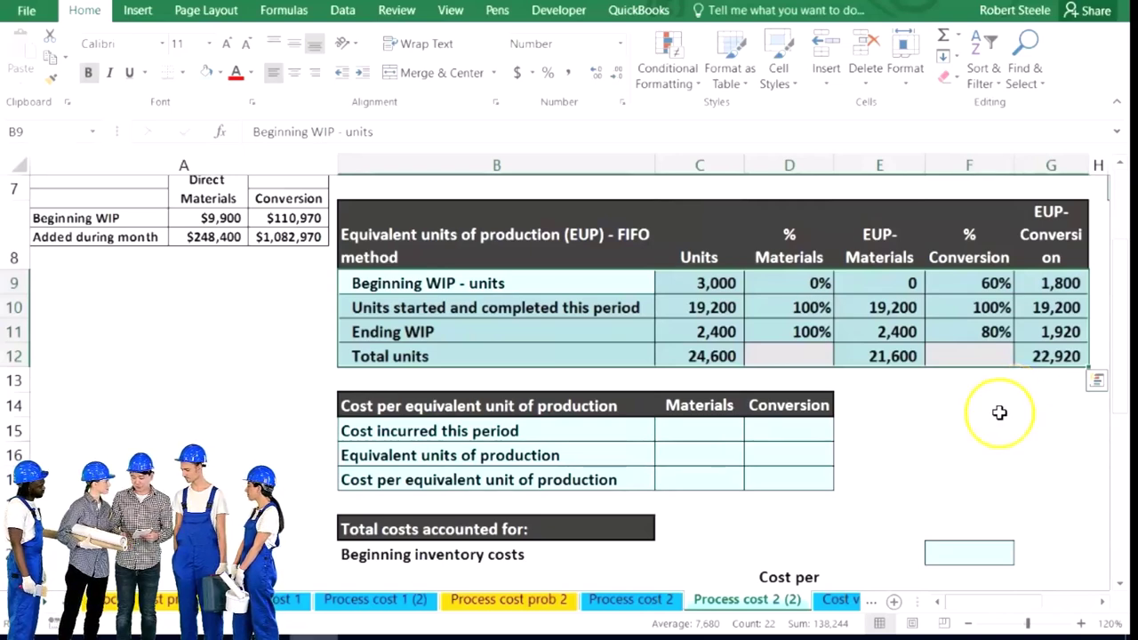
pyautogui.click(999, 411)
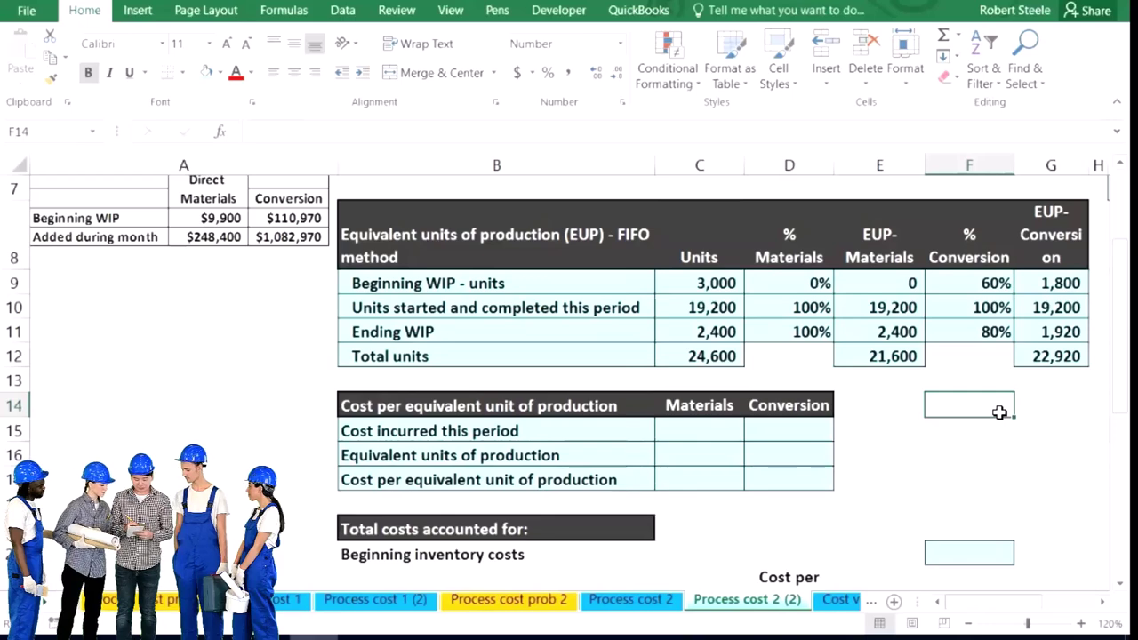
# Step: Link the Materials "Cost incurred this period" in C15 to the direct materials added during the month with =C5
pyautogui.click(696, 431)
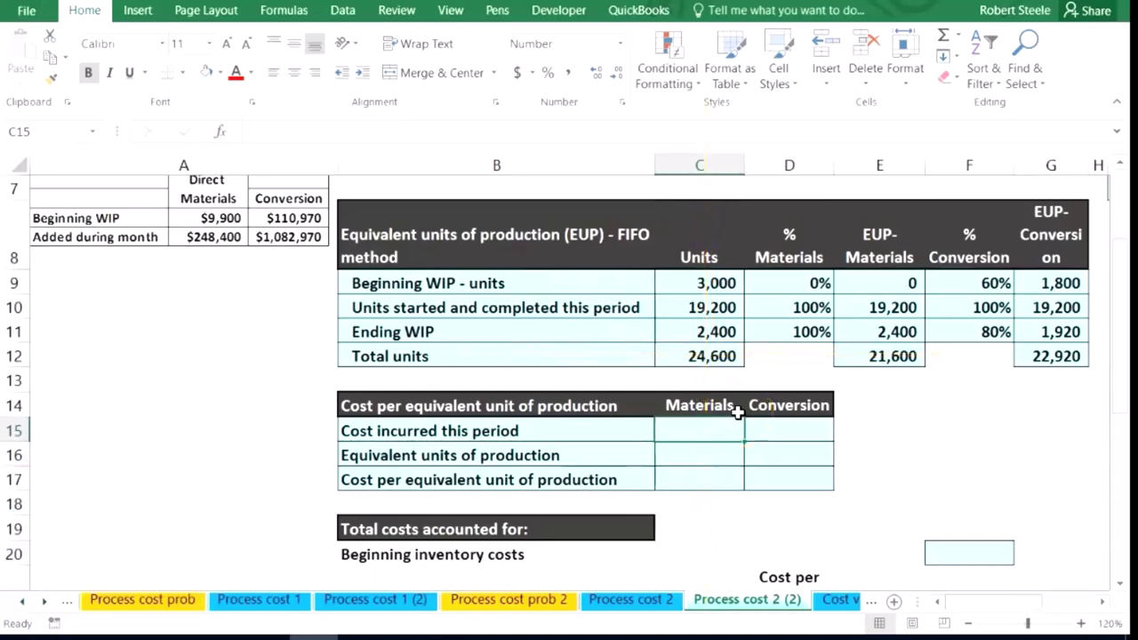
pyautogui.write('=')
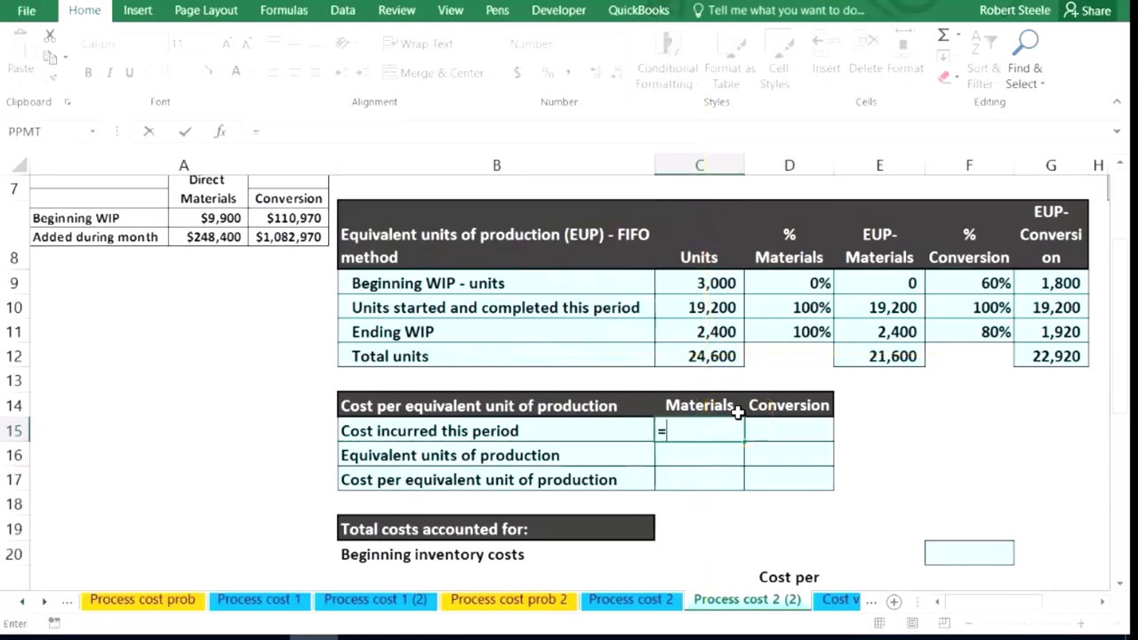
pyautogui.scroll(2, 773, 397)
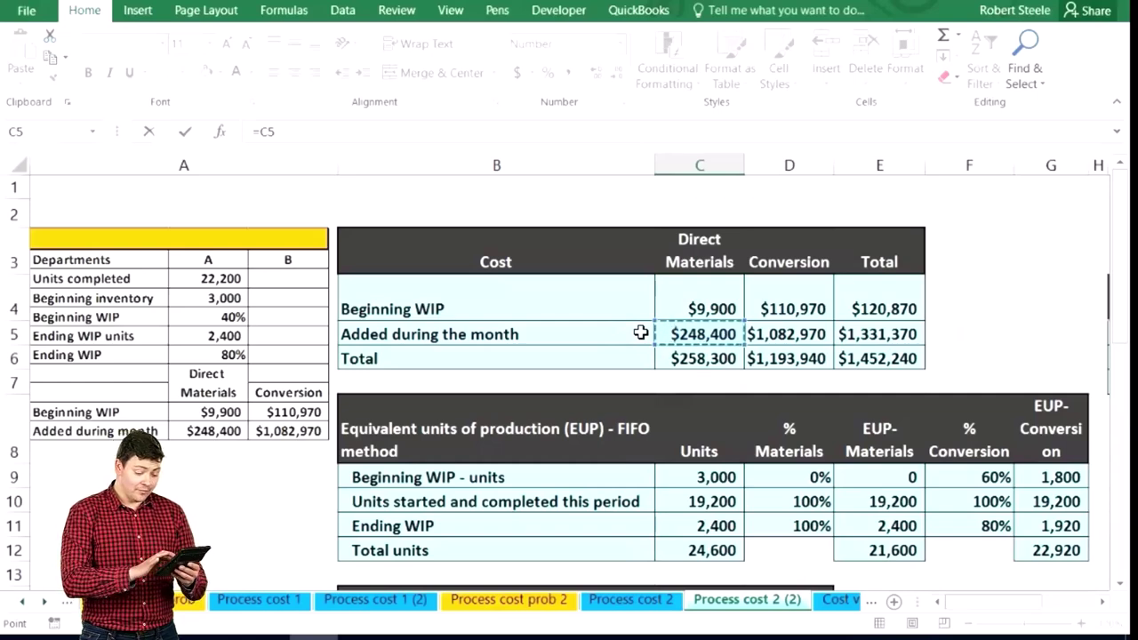
pyautogui.press('Return')
# Step: Link the Conversion "Cost incurred this period" in D15 to the conversion cost added during the month with =D5
pyautogui.press('Return')
pyautogui.press('Up')
pyautogui.press('Up')
pyautogui.press('Right')
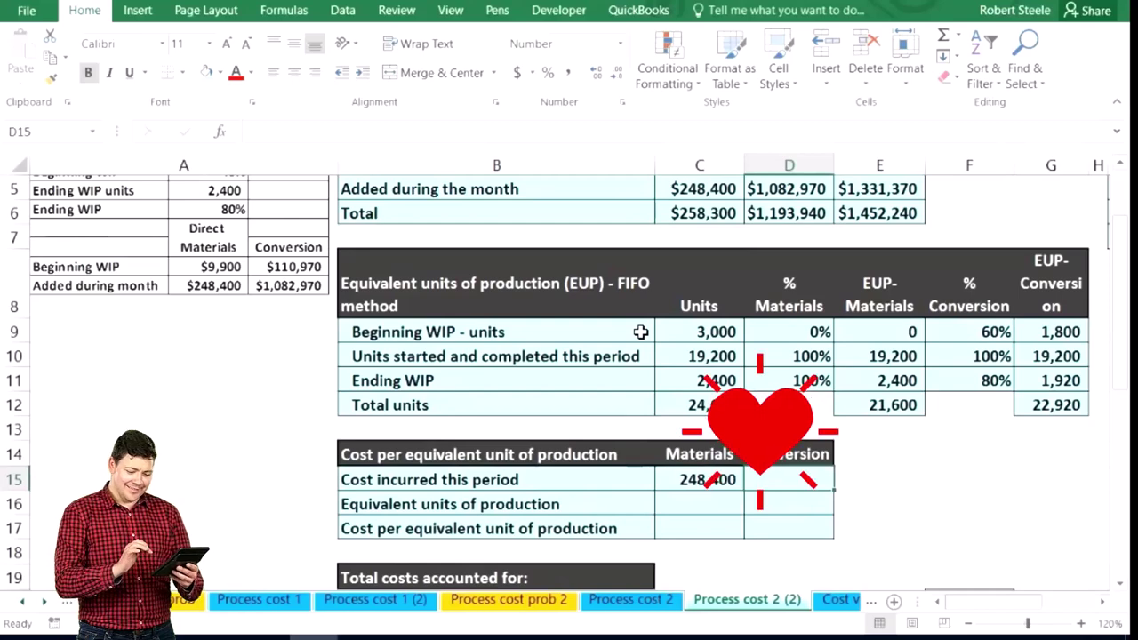
pyautogui.write('=')
pyautogui.scroll(2, 640, 332)
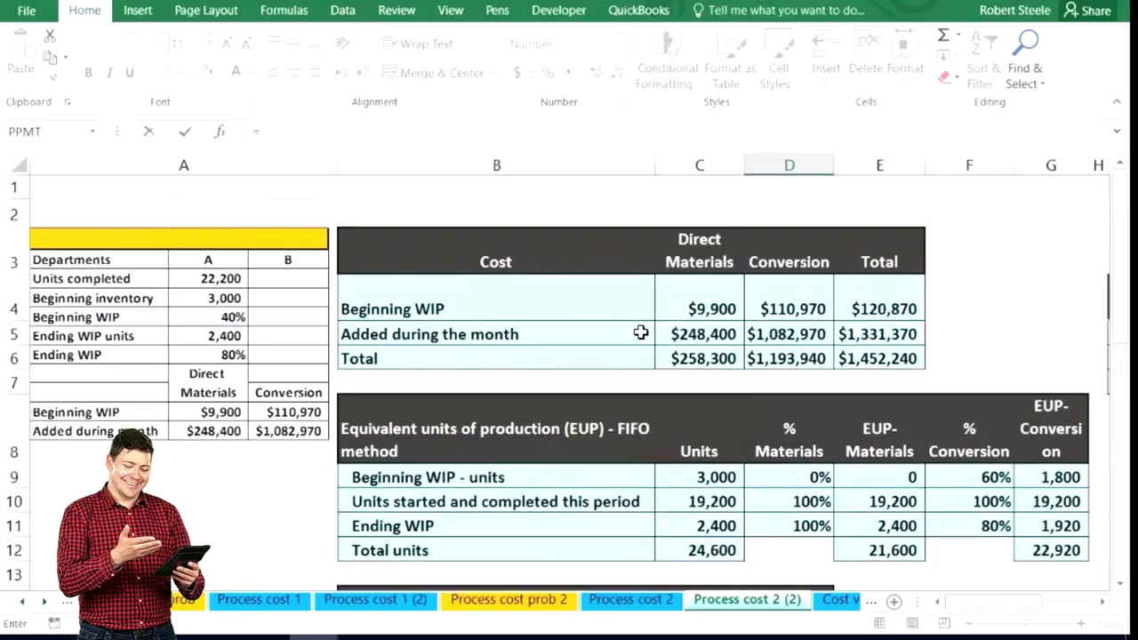
pyautogui.click(782, 331)
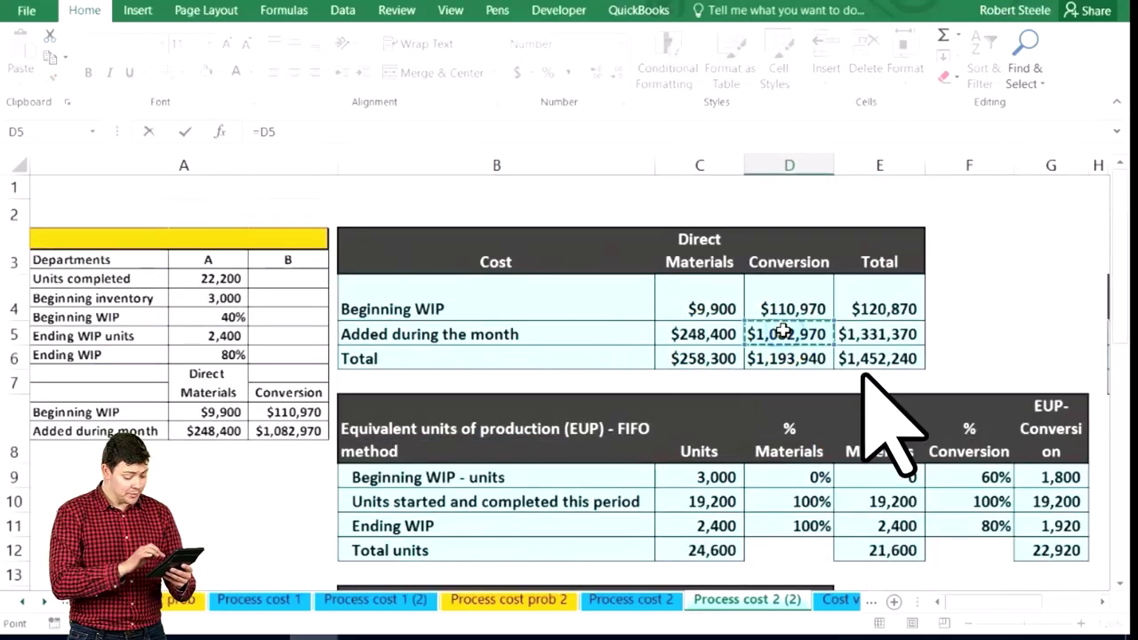
pyautogui.press('Return')
# Step: Link the Materials "Equivalent units of production" in C16 to the EUP-Materials total with =E12
pyautogui.press('Down')
pyautogui.press('Down')
pyautogui.press('Up')
pyautogui.press('Up')
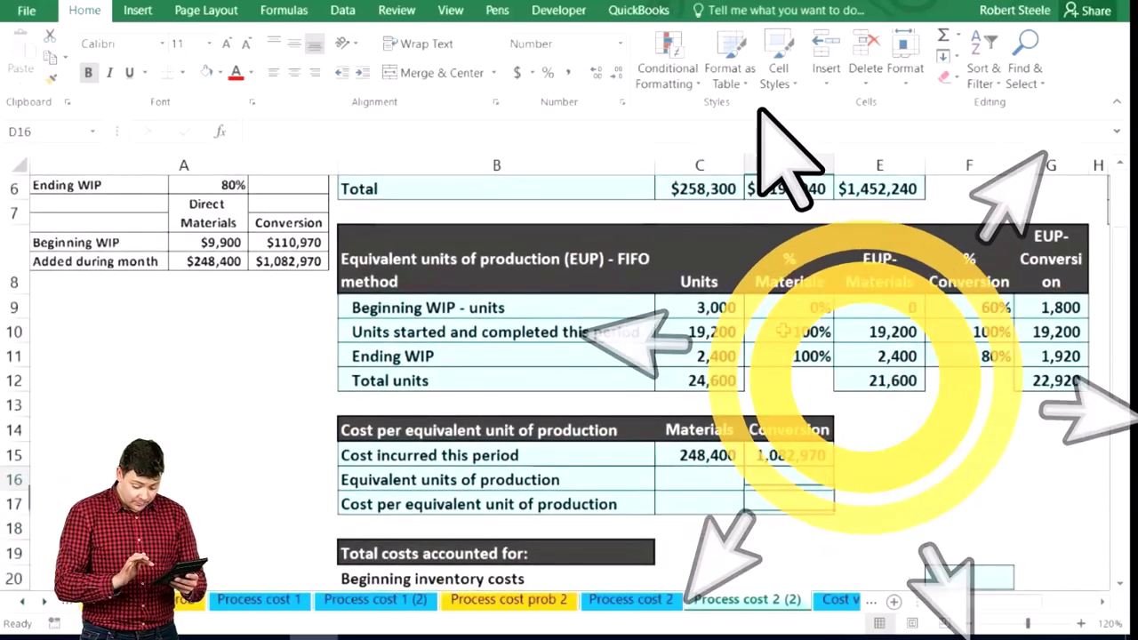
pyautogui.press('Left')
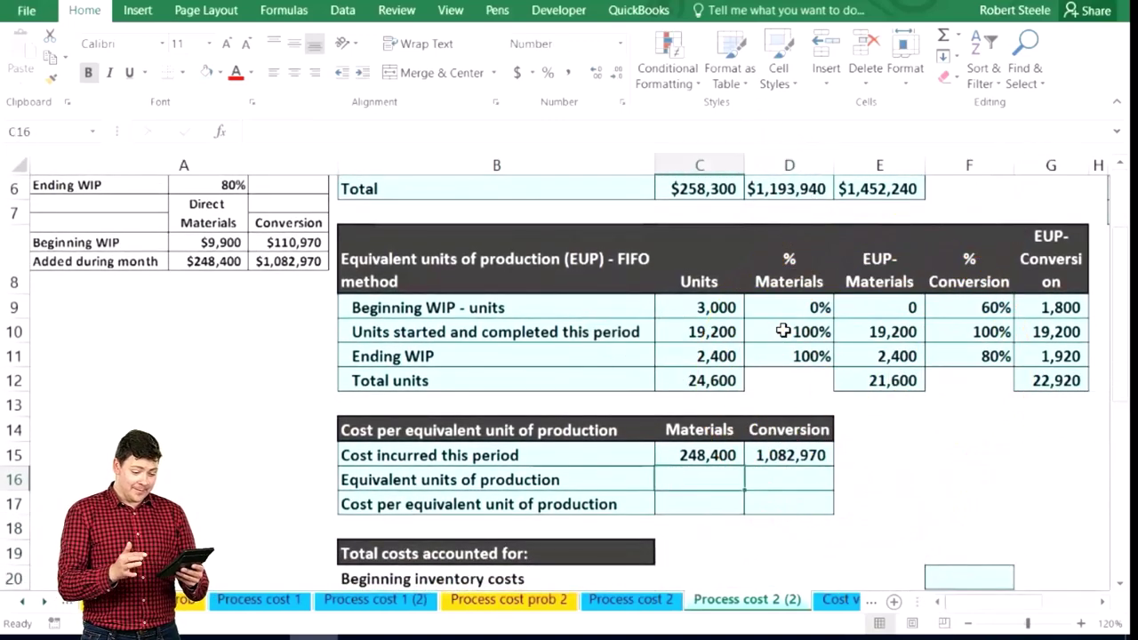
pyautogui.write('=')
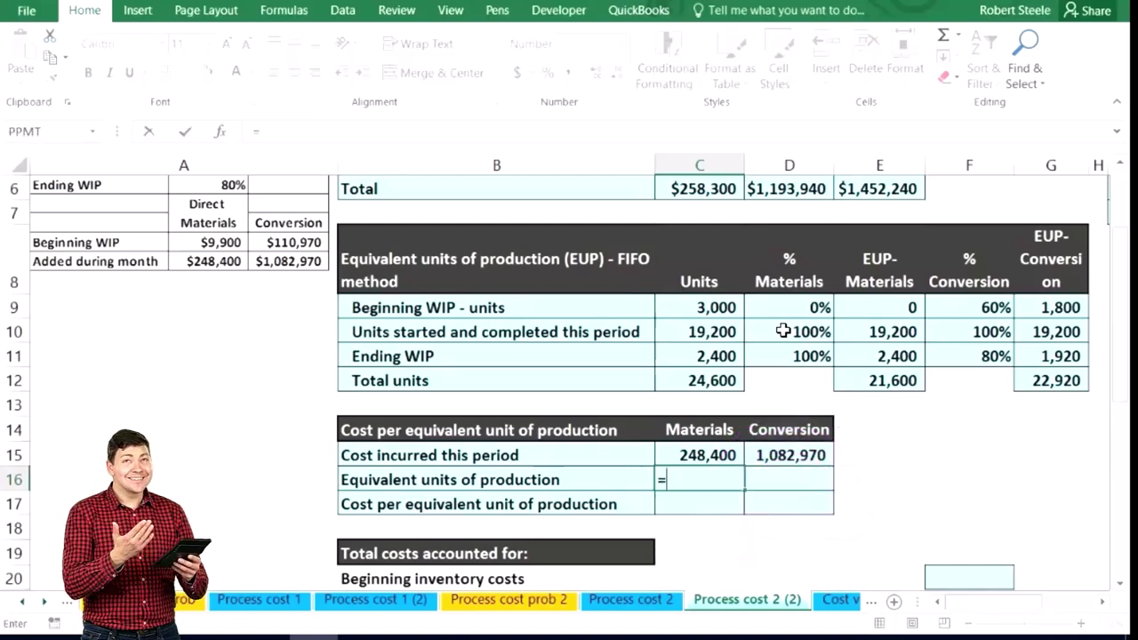
pyautogui.click(893, 380)
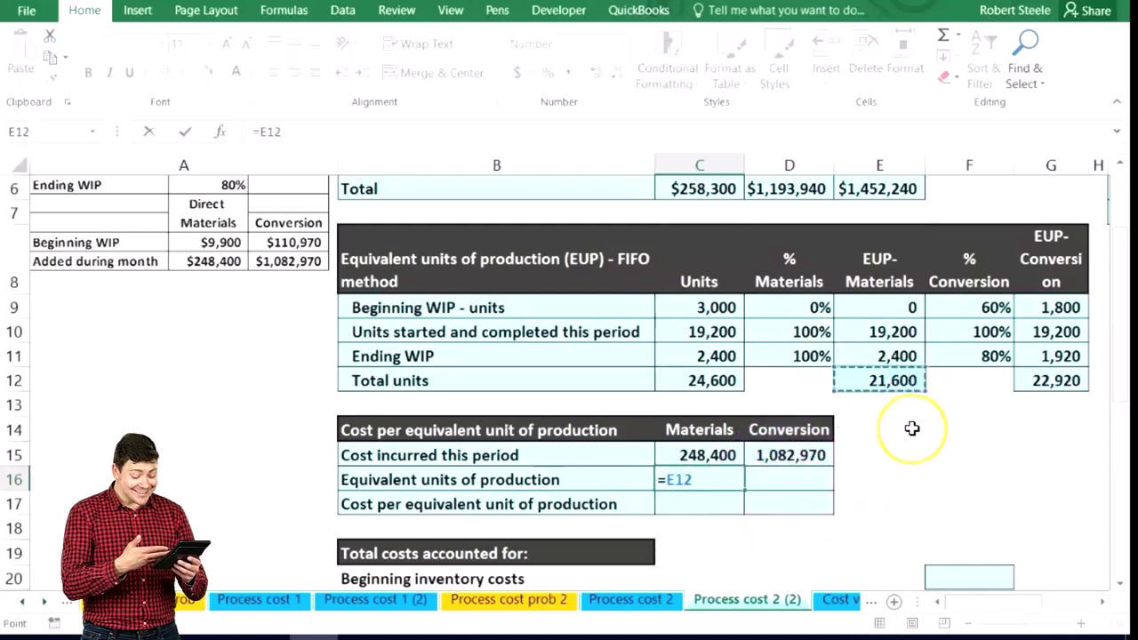
pyautogui.press('Tab')
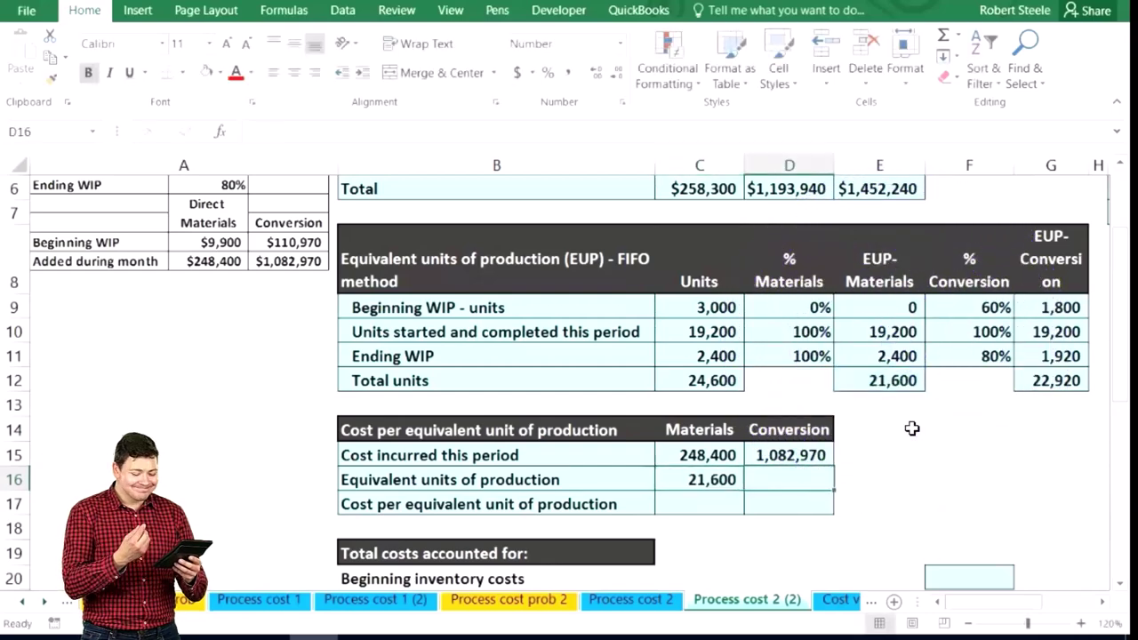
# Step: Link the Conversion "Equivalent units of production" in D16 to the EUP-Conversion total with =G12
pyautogui.write('=')
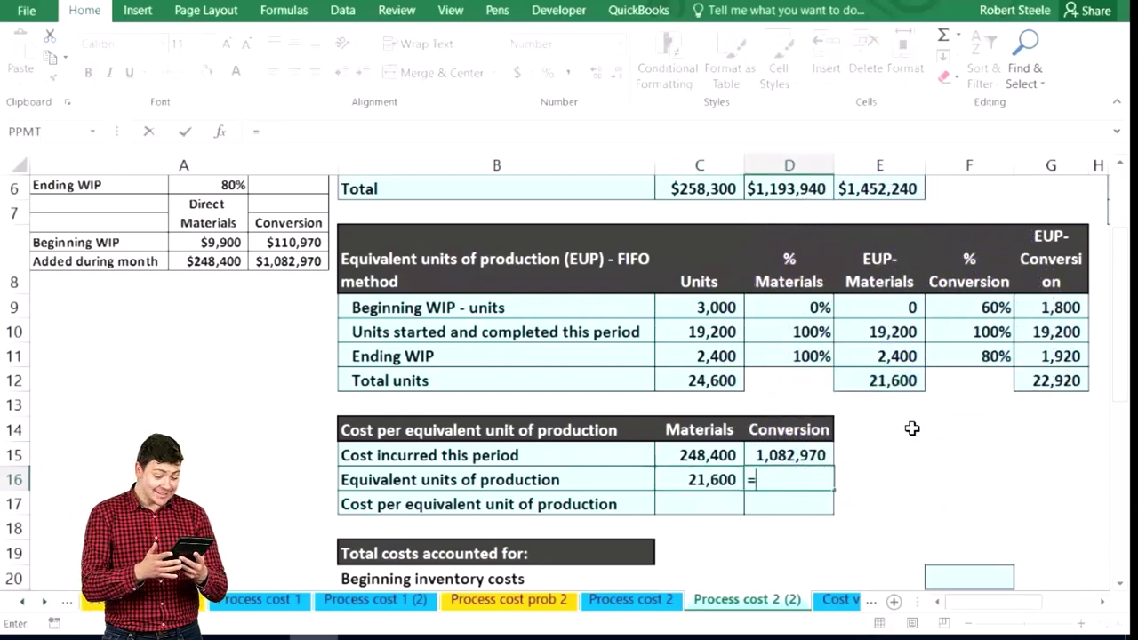
pyautogui.click(1063, 380)
pyautogui.press('Return')
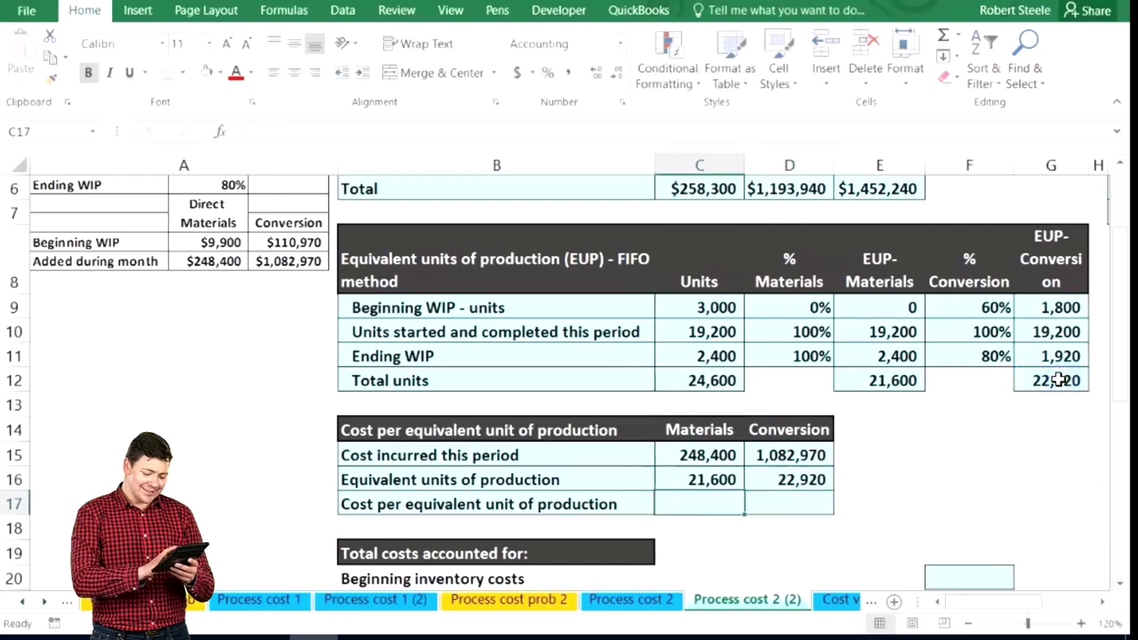
# Step: Format C15:D15 and C17:D17 as Currency with the $ symbol and zero decimal places
pyautogui.moveTo(718, 453); pyautogui.dragTo(757, 455)
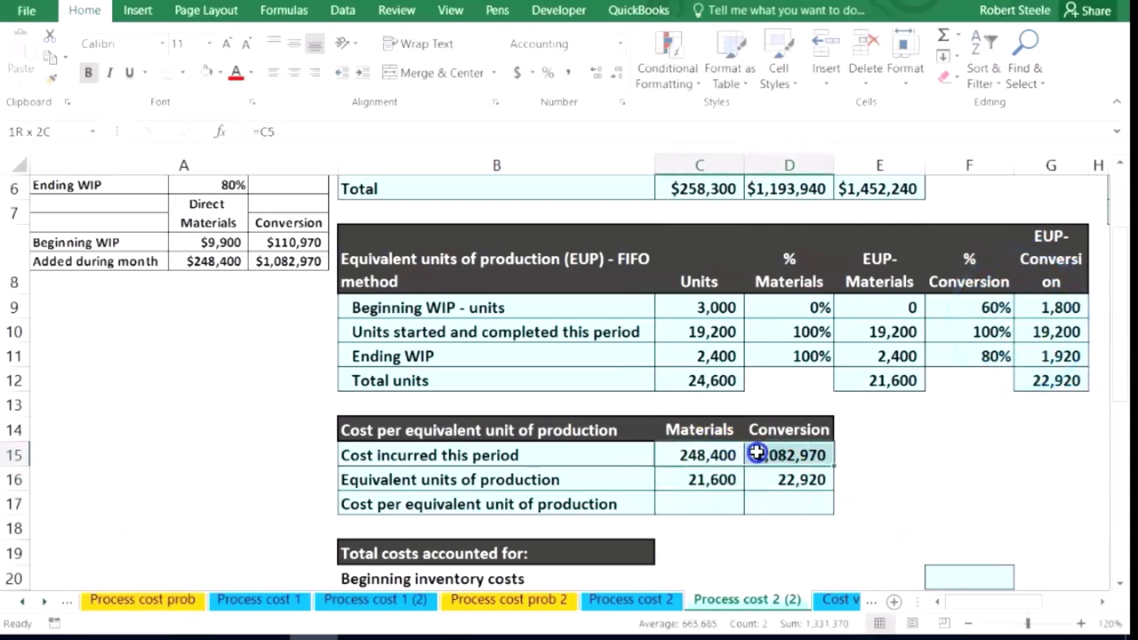
pyautogui.click(718, 500)
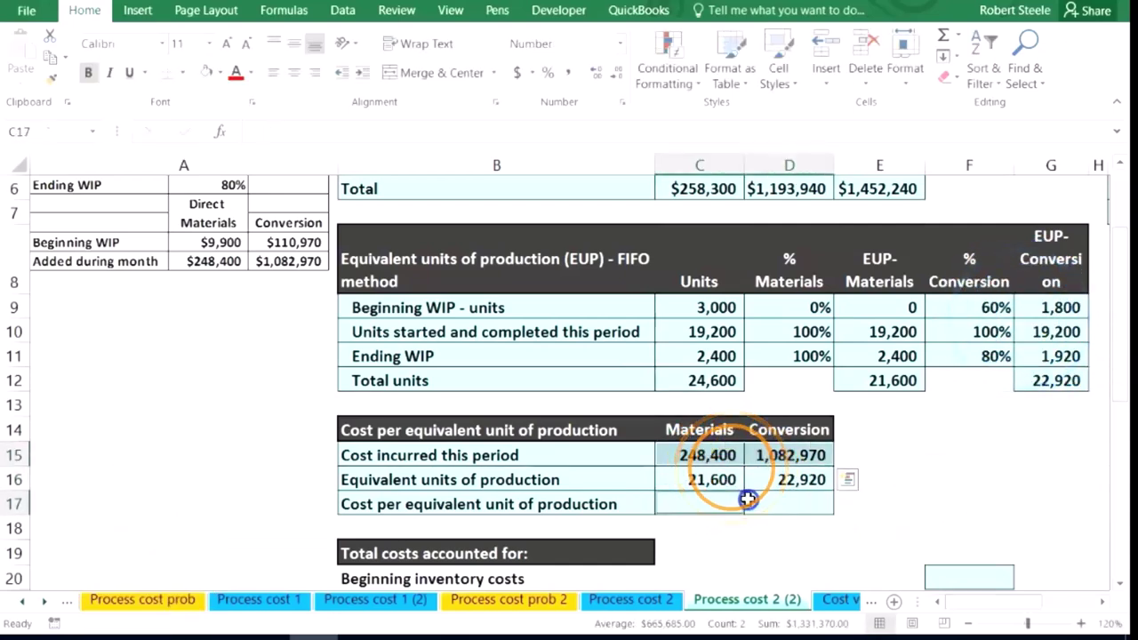
pyautogui.rightClick(754, 500)
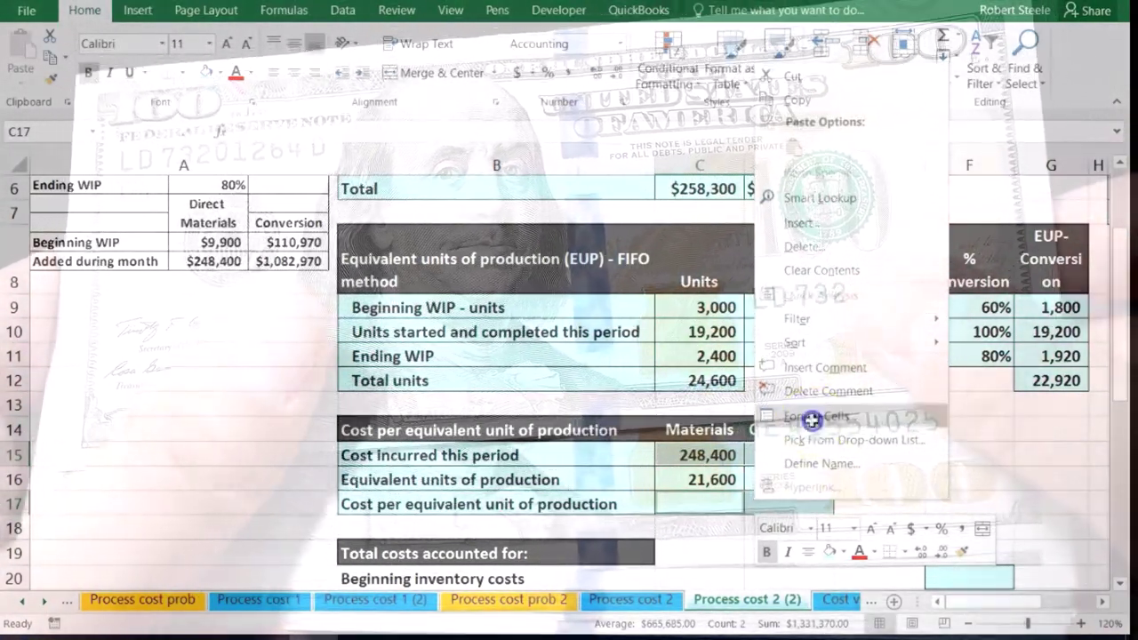
pyautogui.click(803, 417)
pyautogui.click(604, 275)
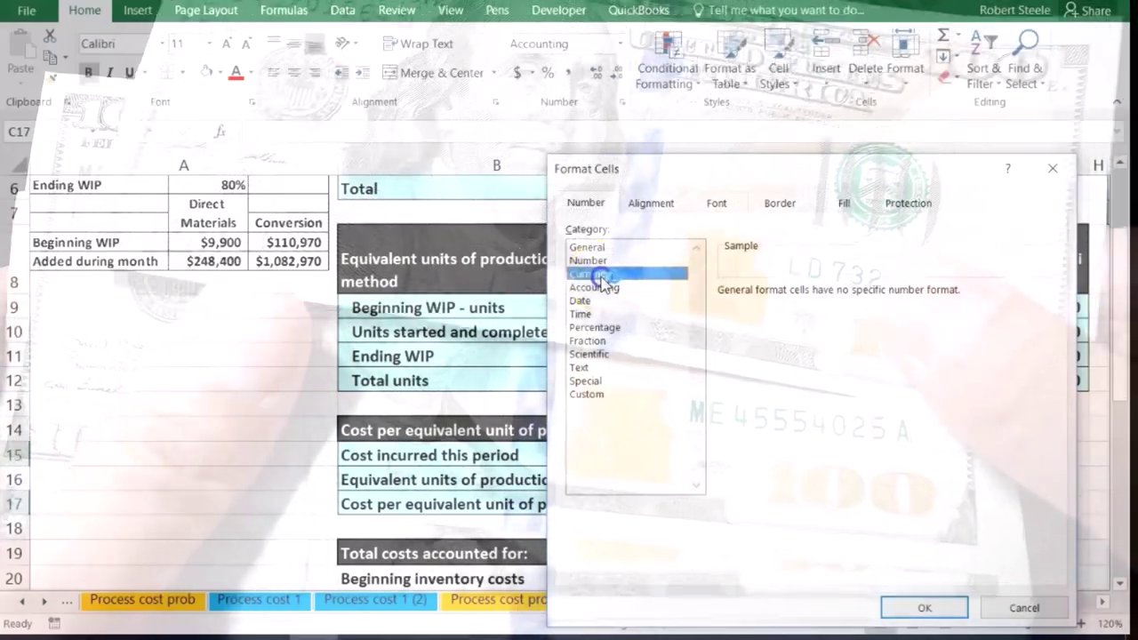
pyautogui.click(852, 318)
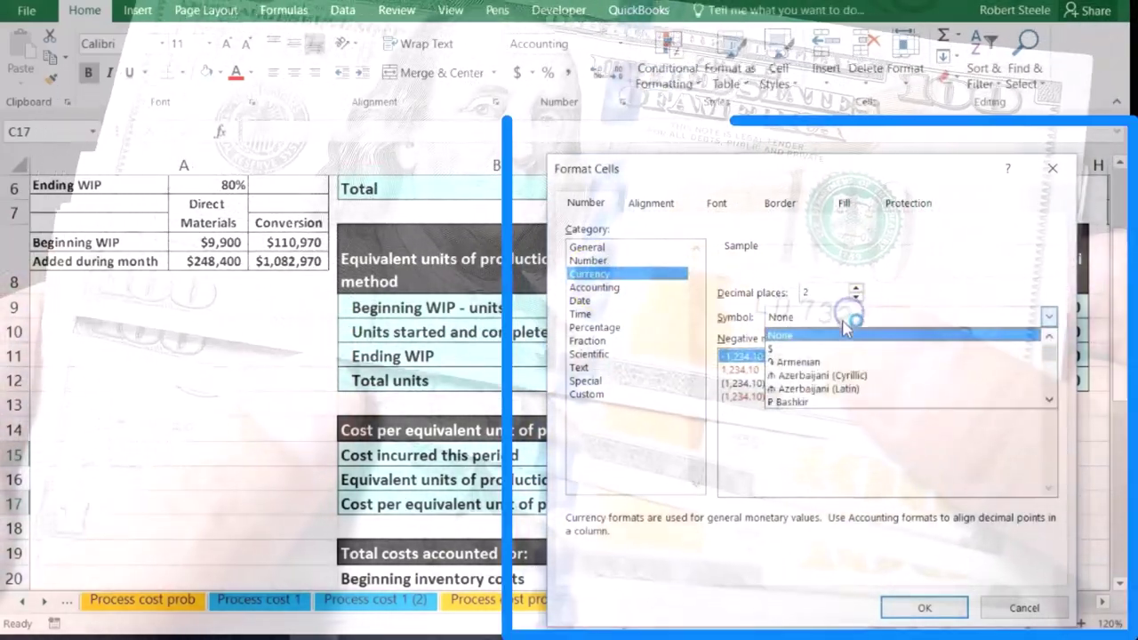
pyautogui.click(782, 336)
pyautogui.click(855, 297)
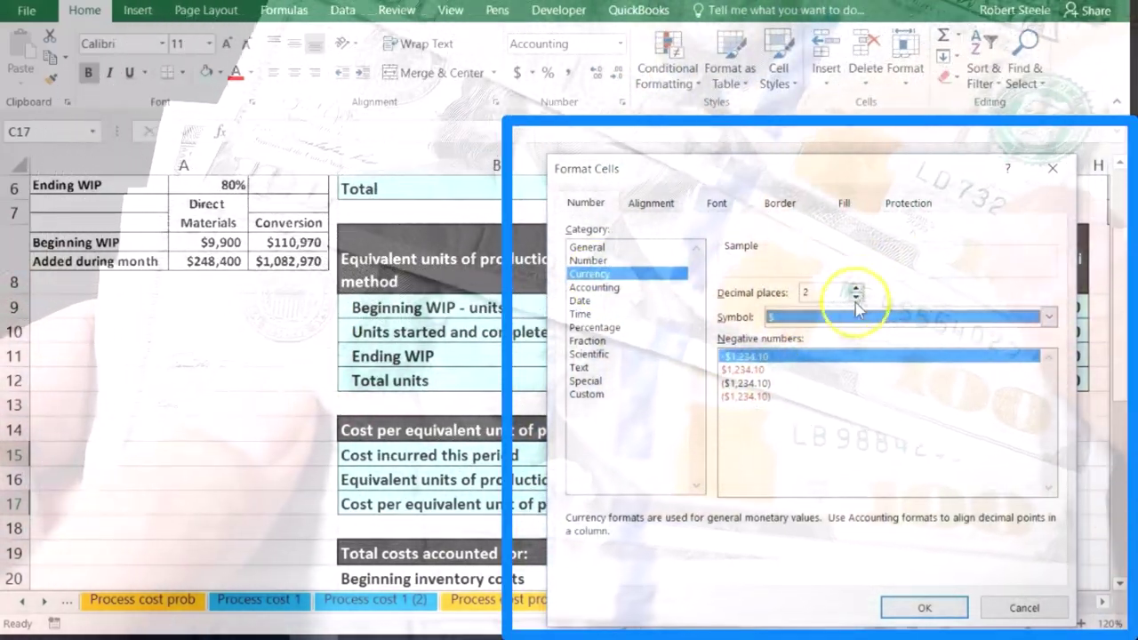
pyautogui.click(855, 297)
pyautogui.click(905, 609)
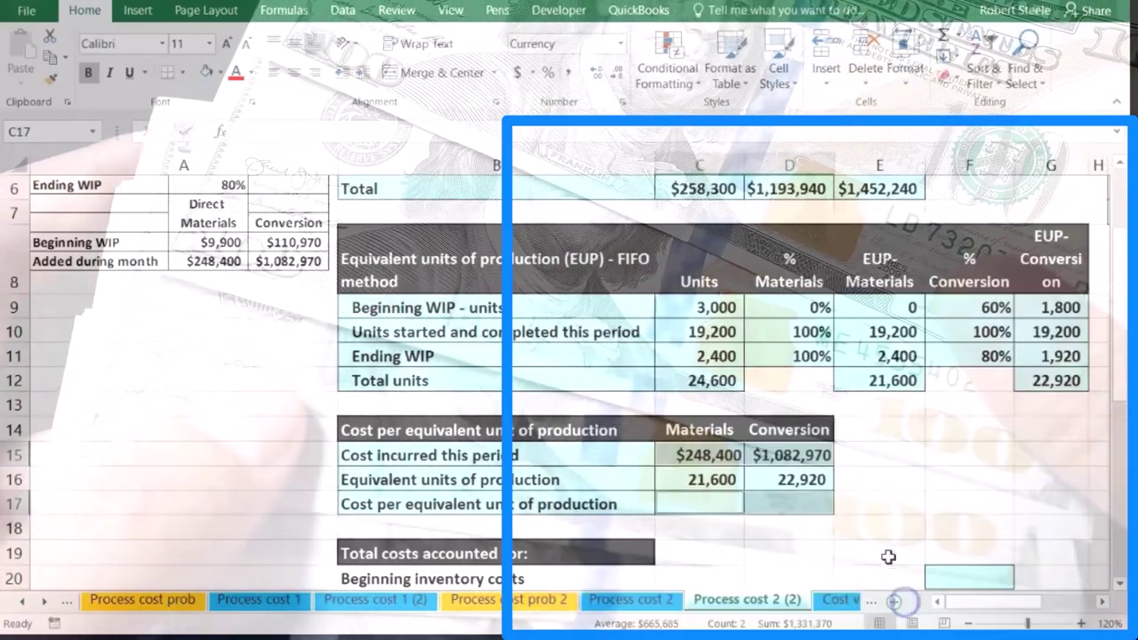
# Step: Calculate the Materials "Cost per equivalent unit of production" in C17 with =C15/C16
pyautogui.click(729, 480)
pyautogui.moveTo(753, 479); pyautogui.dragTo(767, 479)
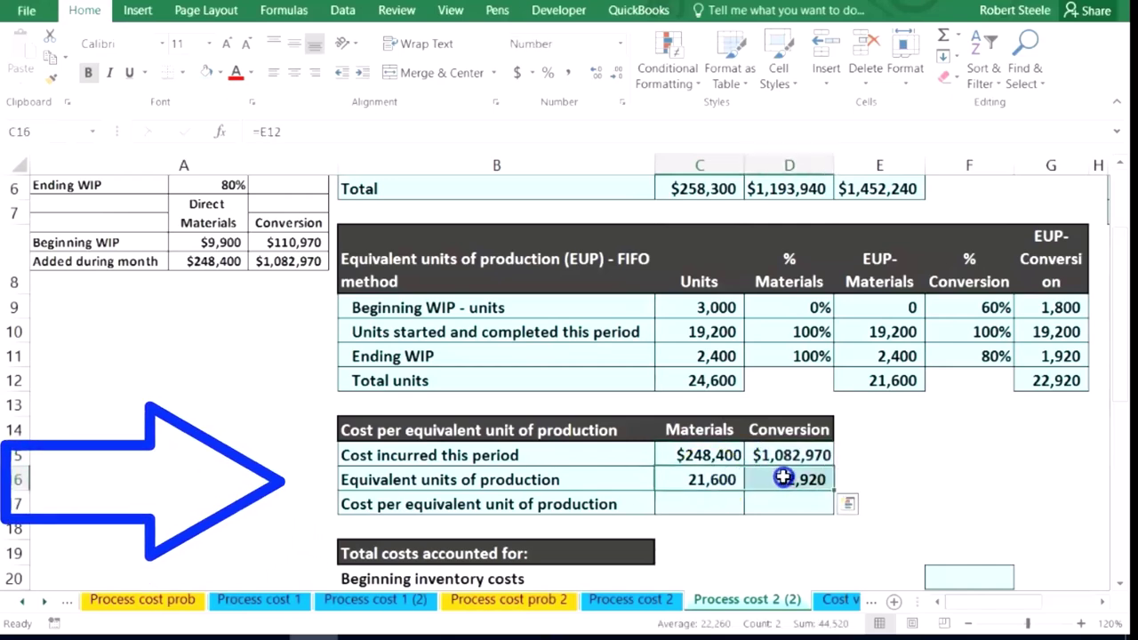
pyautogui.click(725, 506)
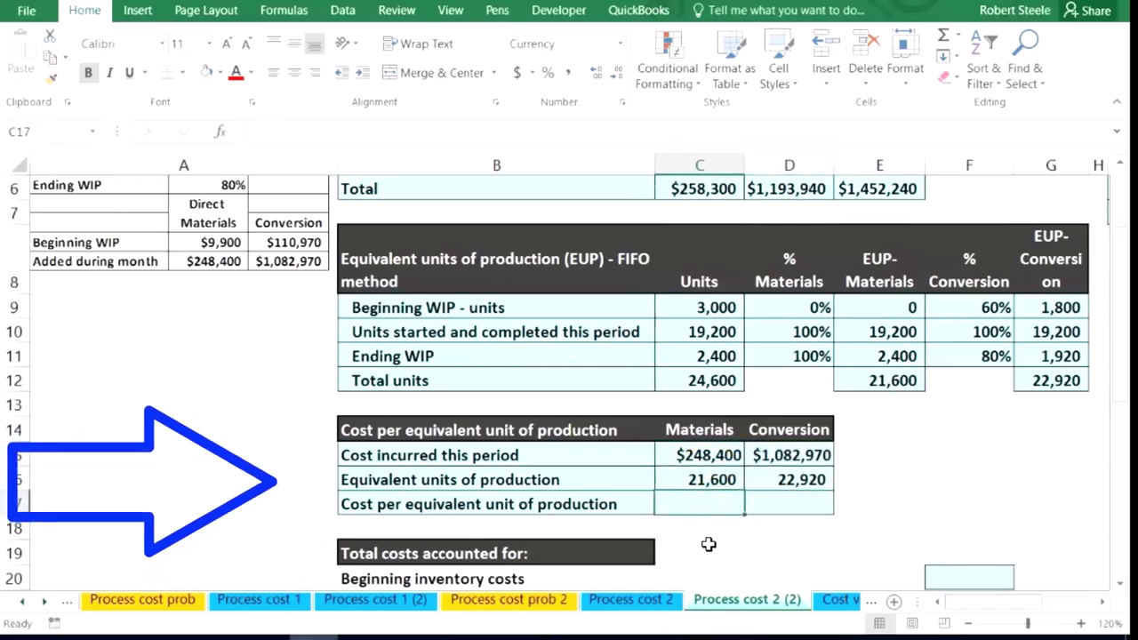
pyautogui.write('=')
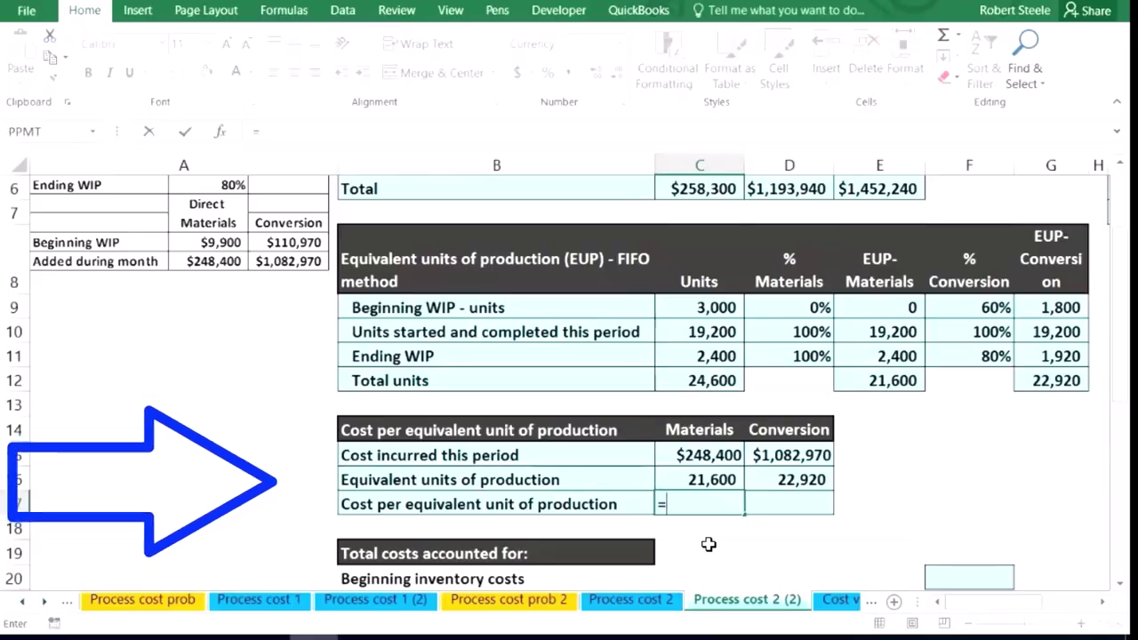
pyautogui.click(716, 455)
pyautogui.write('/')
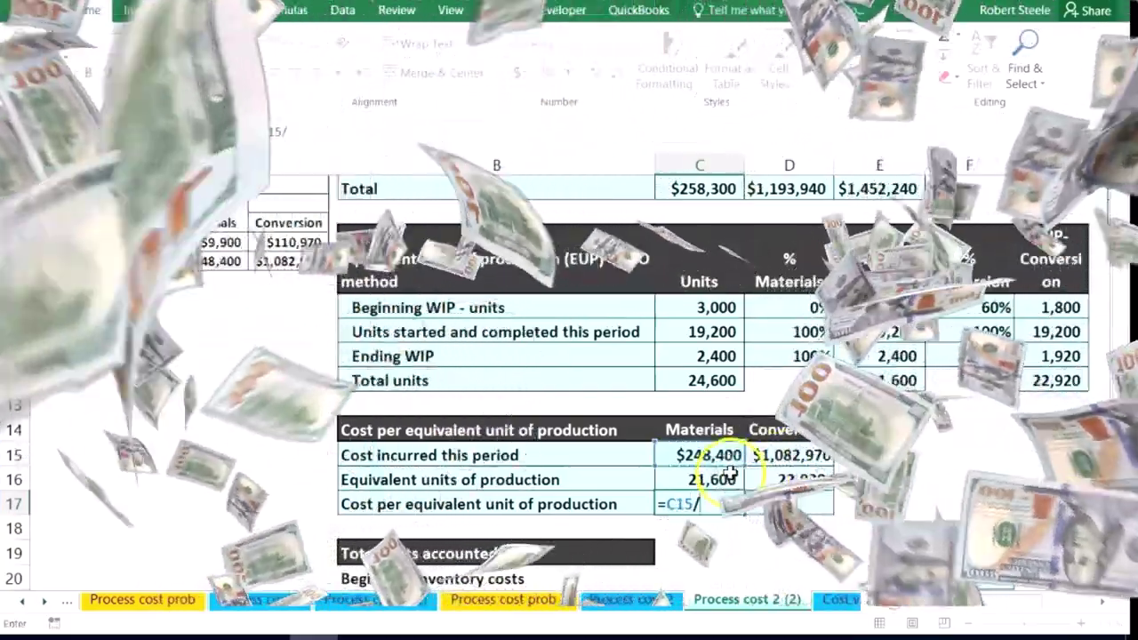
pyautogui.click(724, 480)
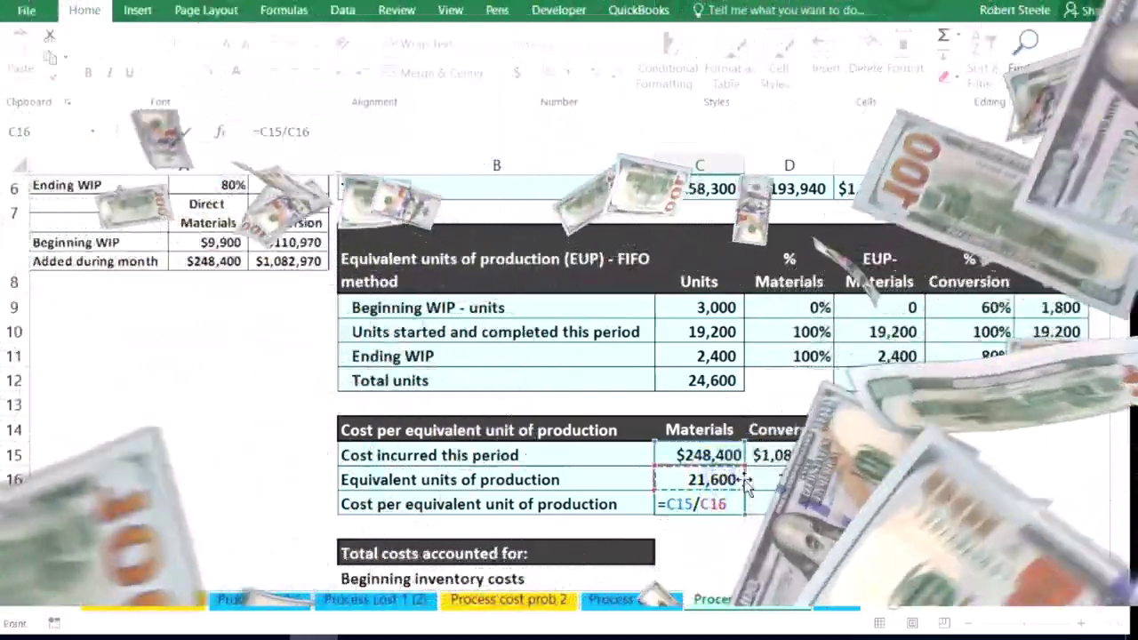
pyautogui.press('Return')
pyautogui.press('Up')
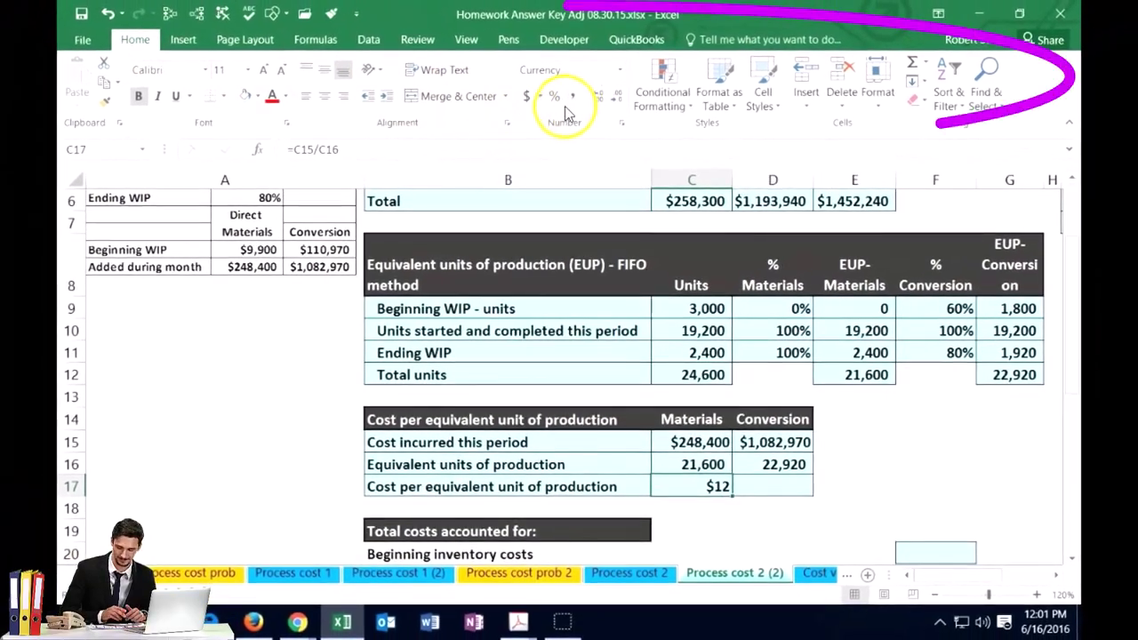
# Step: Show the Materials cost per equivalent unit in C17 with two decimal places
pyautogui.click(595, 97)
pyautogui.click(596, 97)
pyautogui.click(595, 97)
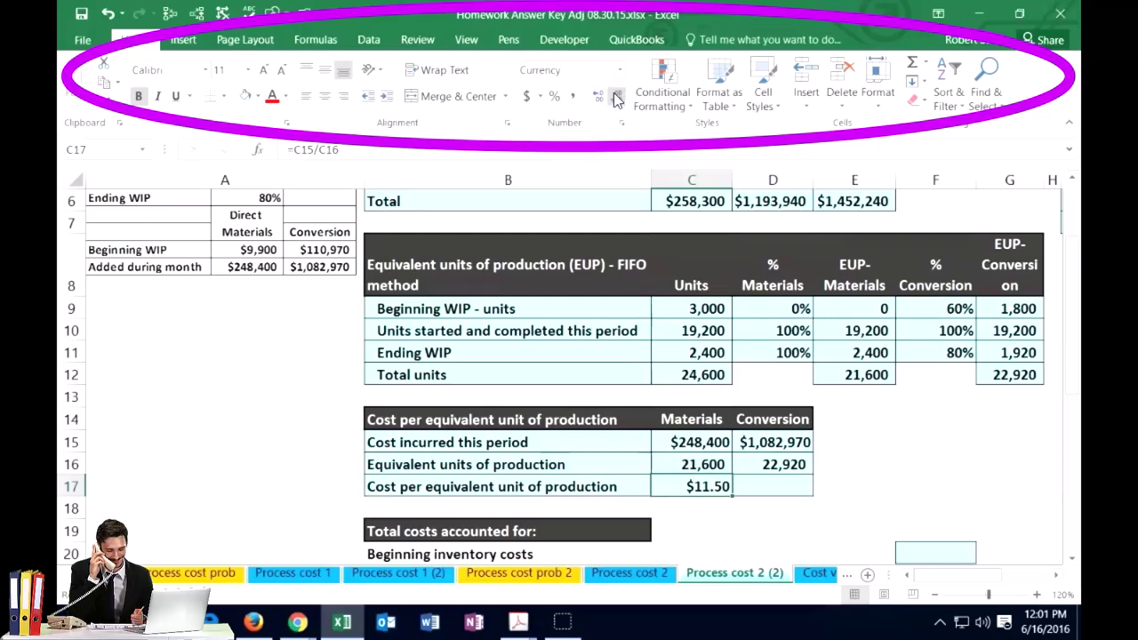
# Step: Calculate the Conversion "Cost per equivalent unit of production" in D17 with =D15/D16
pyautogui.click(777, 489)
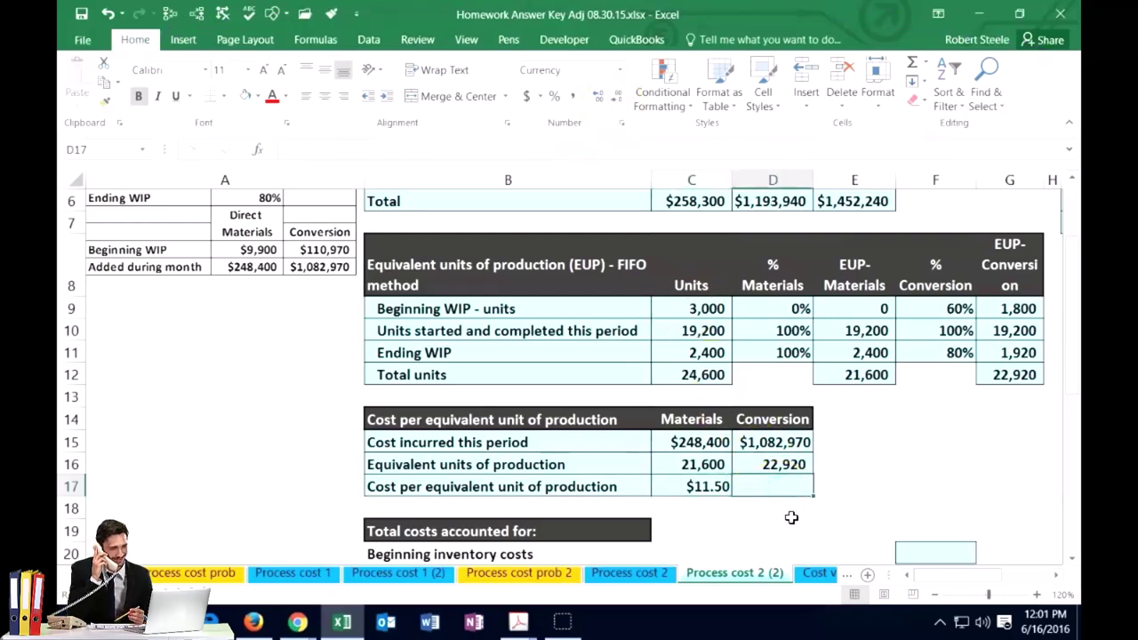
pyautogui.write('=')
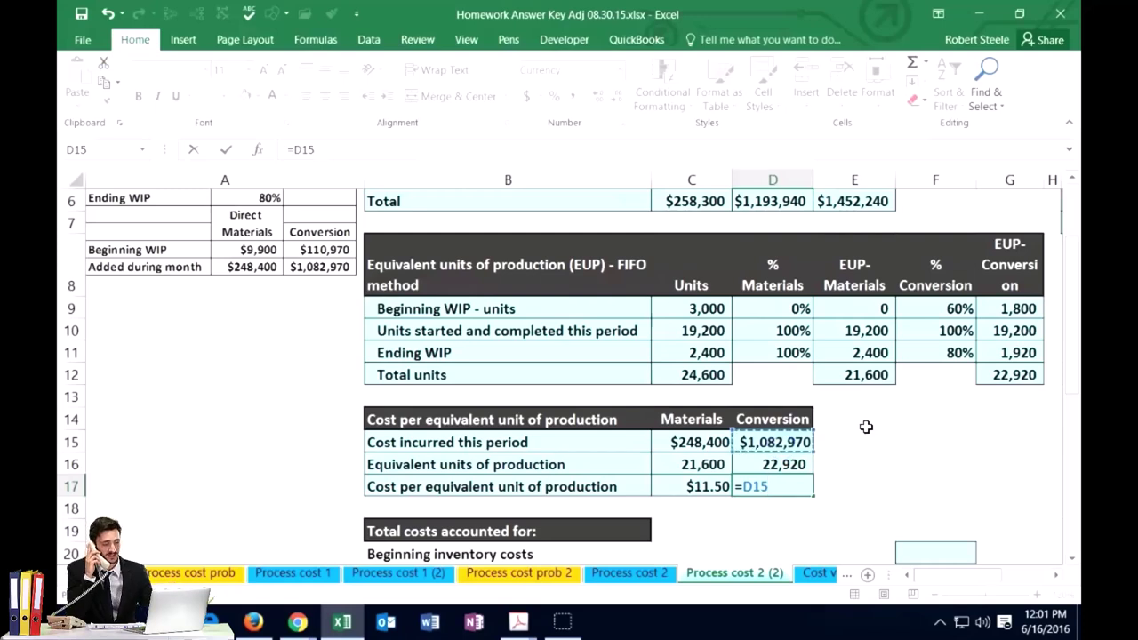
pyautogui.click(782, 464)
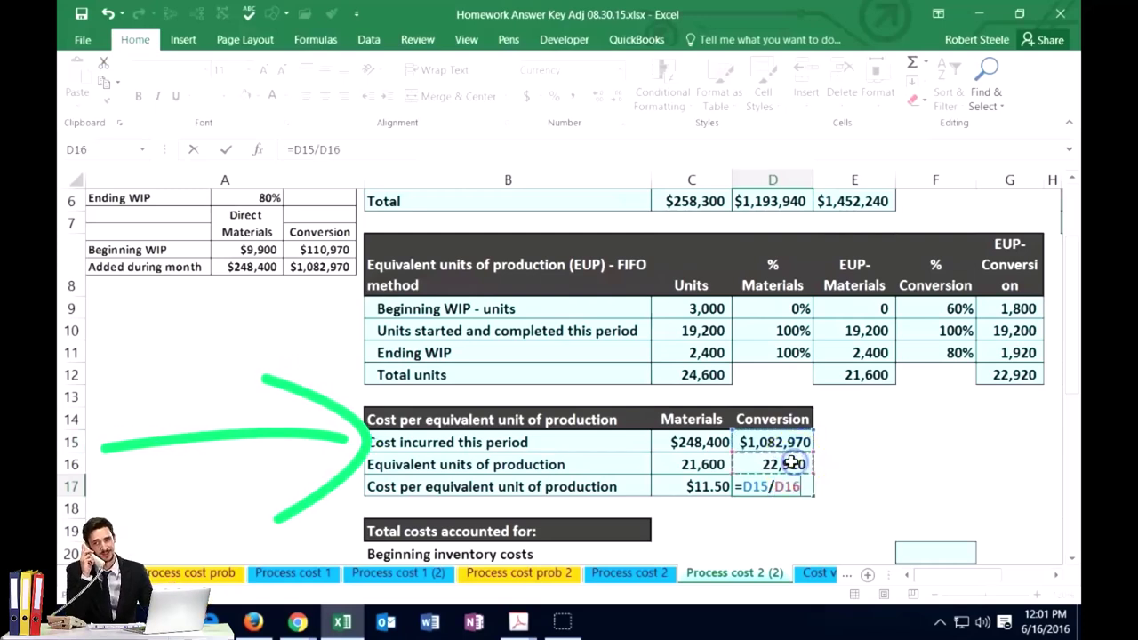
pyautogui.hotkey('ctrl', 'Return')
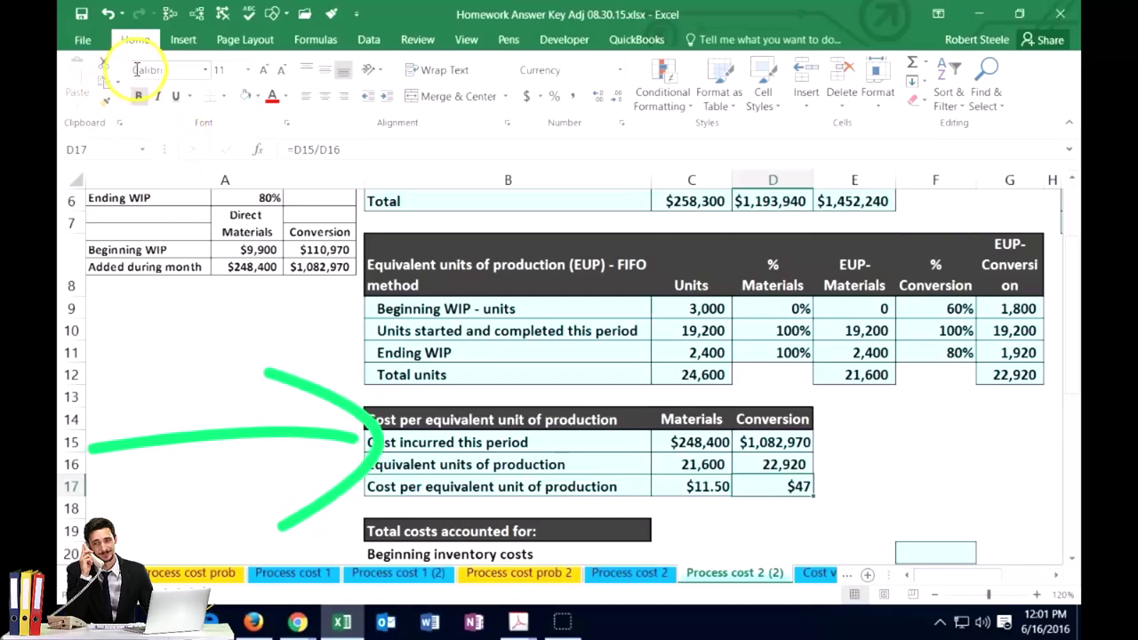
# Step: Show the Conversion cost per equivalent unit in D17 with two decimal places
pyautogui.click(598, 96)
pyautogui.click(598, 96)
pyautogui.click(598, 96)
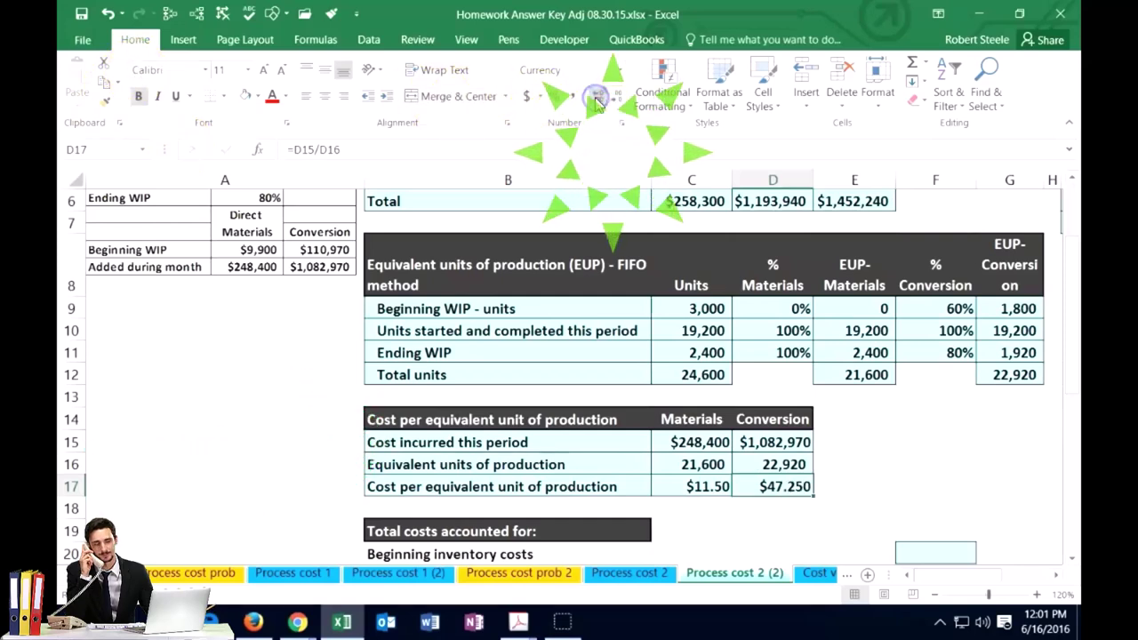
pyautogui.click(616, 98)
# Step: Link "Beginning inventory costs" in F20 to the total Beginning WIP cost with =E4
pyautogui.click(855, 488)
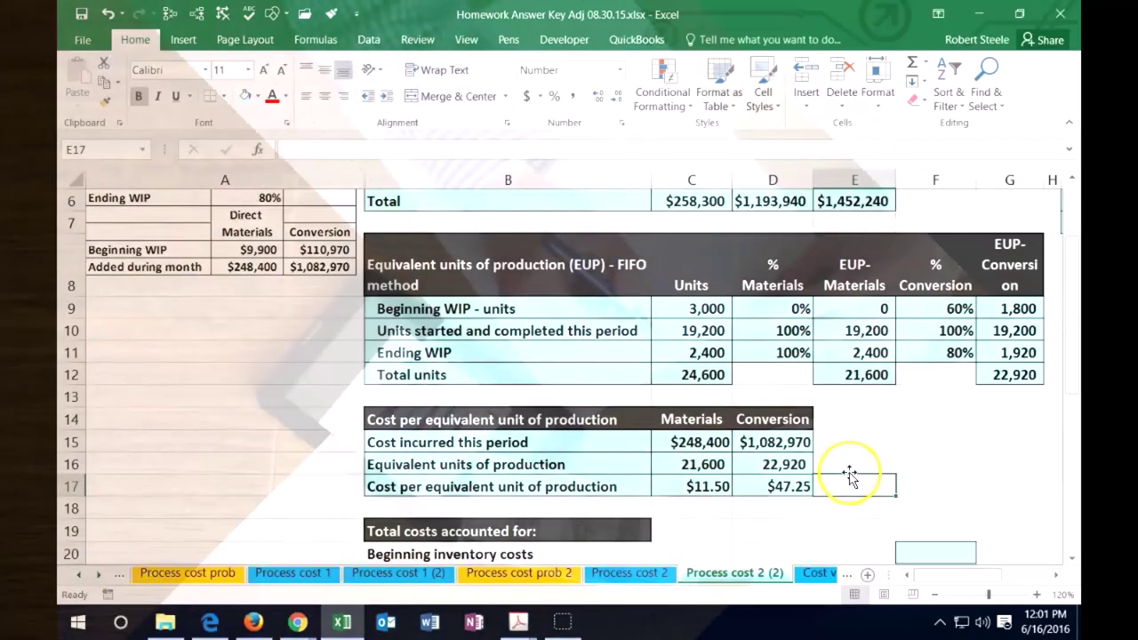
pyautogui.scroll(-1, 850, 475)
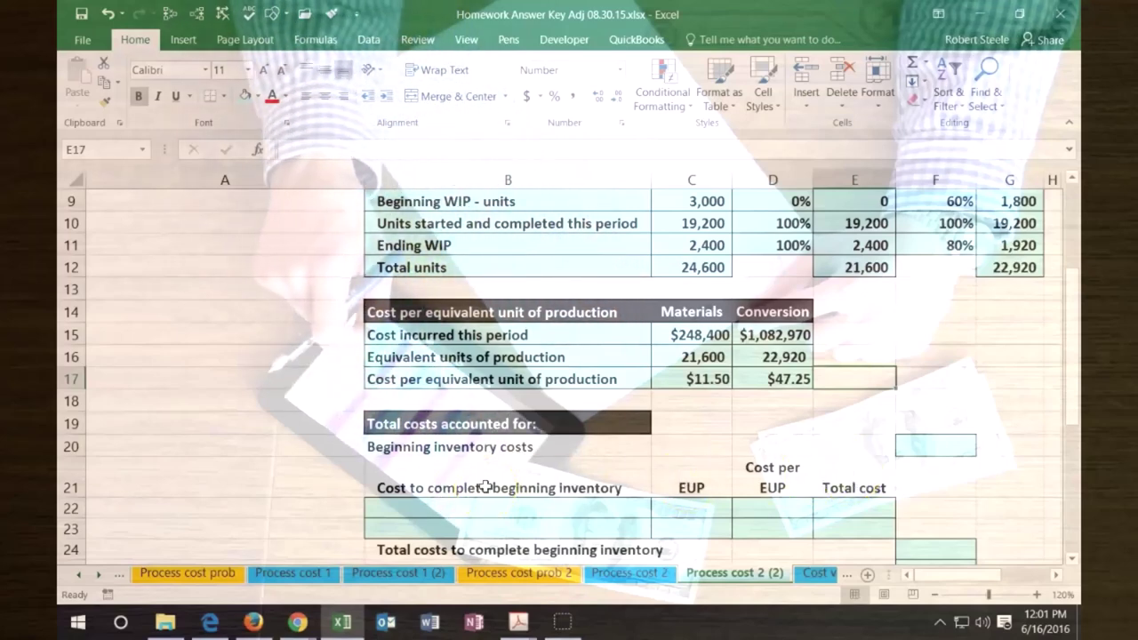
pyautogui.scroll(-2, 484, 484)
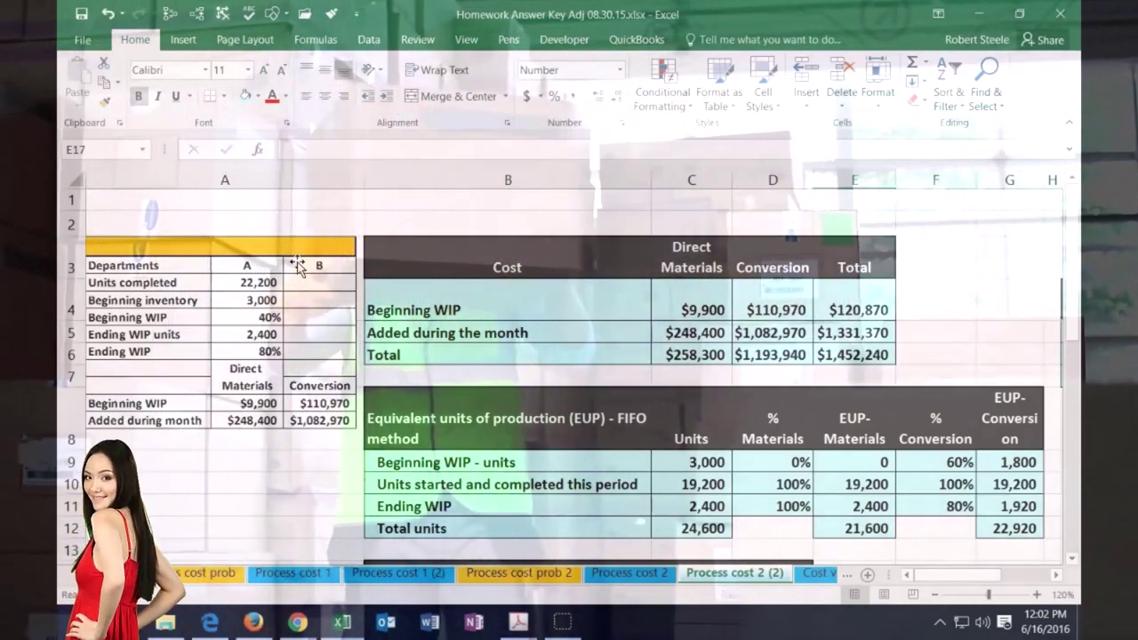
pyautogui.scroll(-5, 523, 336)
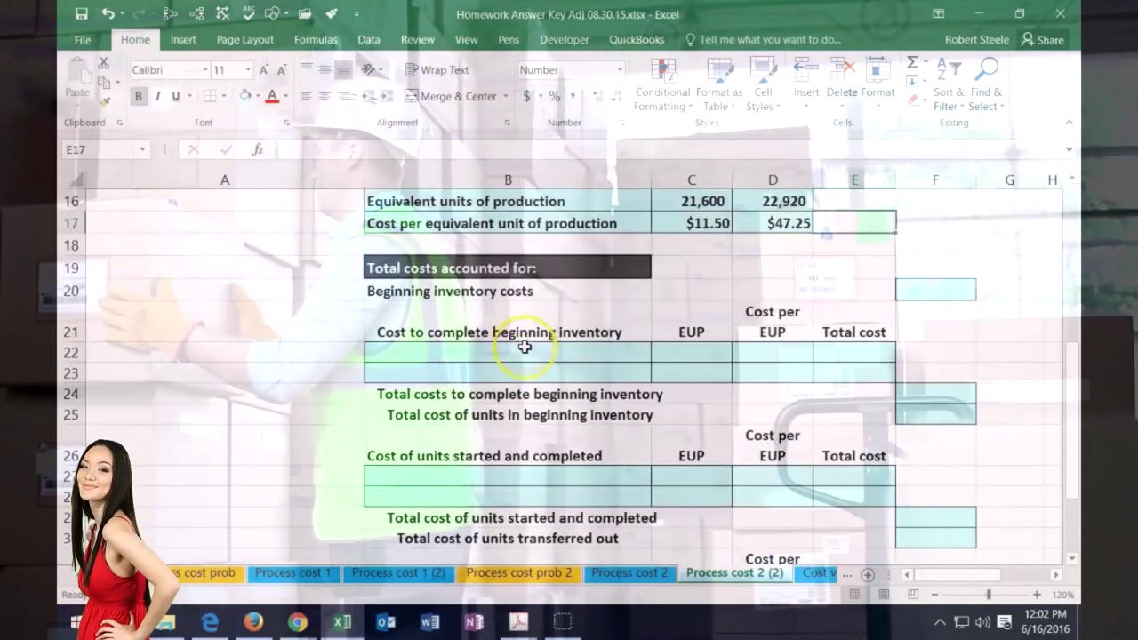
pyautogui.click(494, 354)
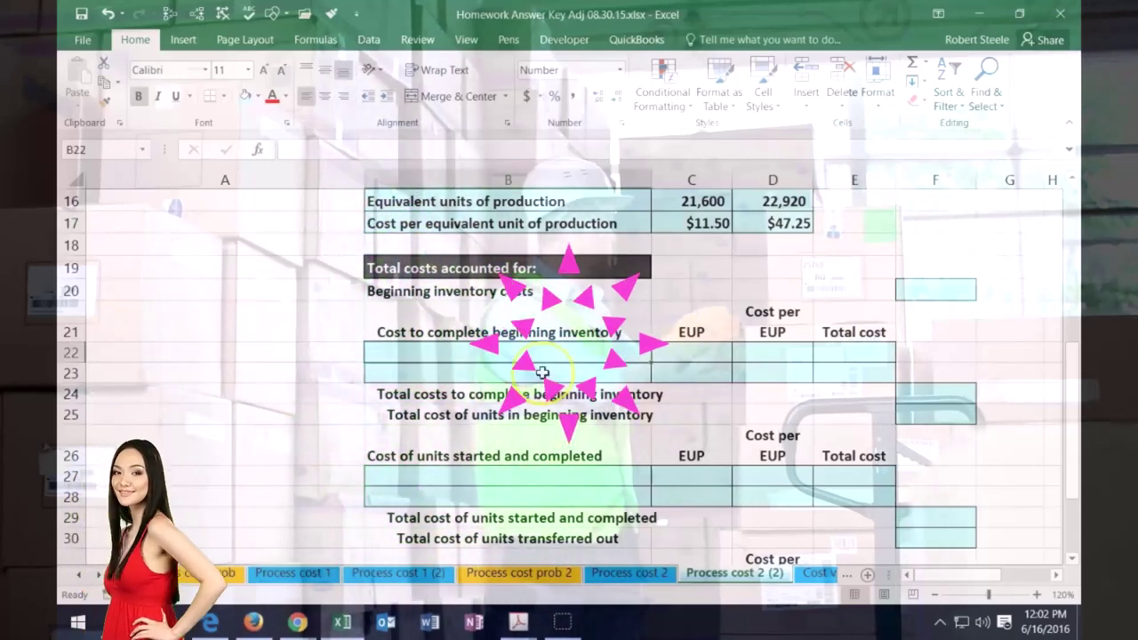
pyautogui.click(908, 293)
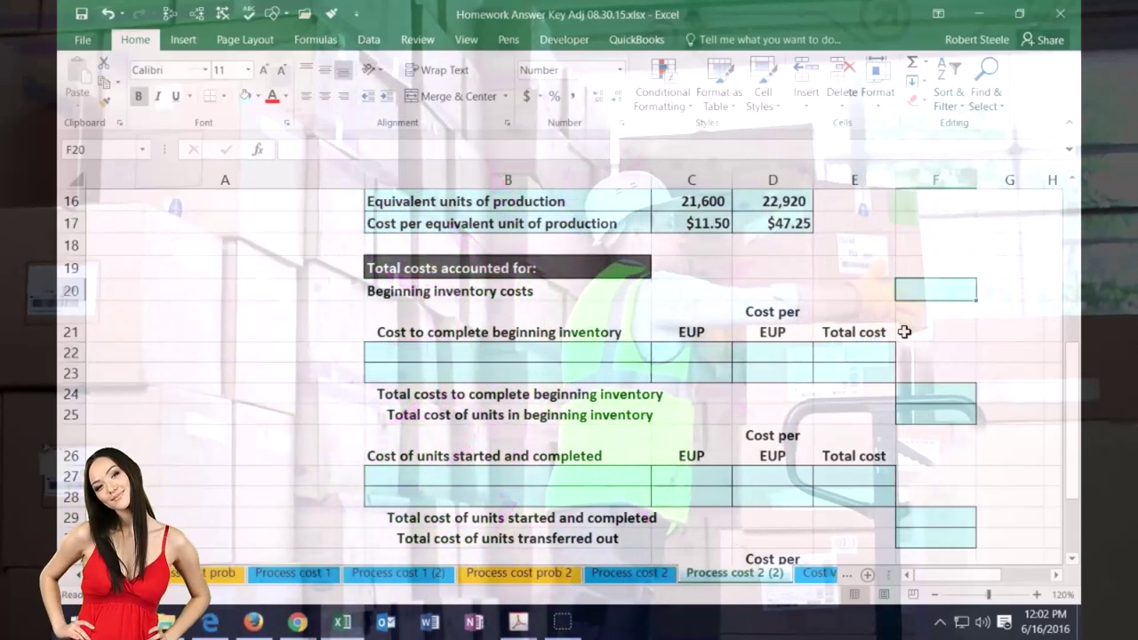
pyautogui.write('=')
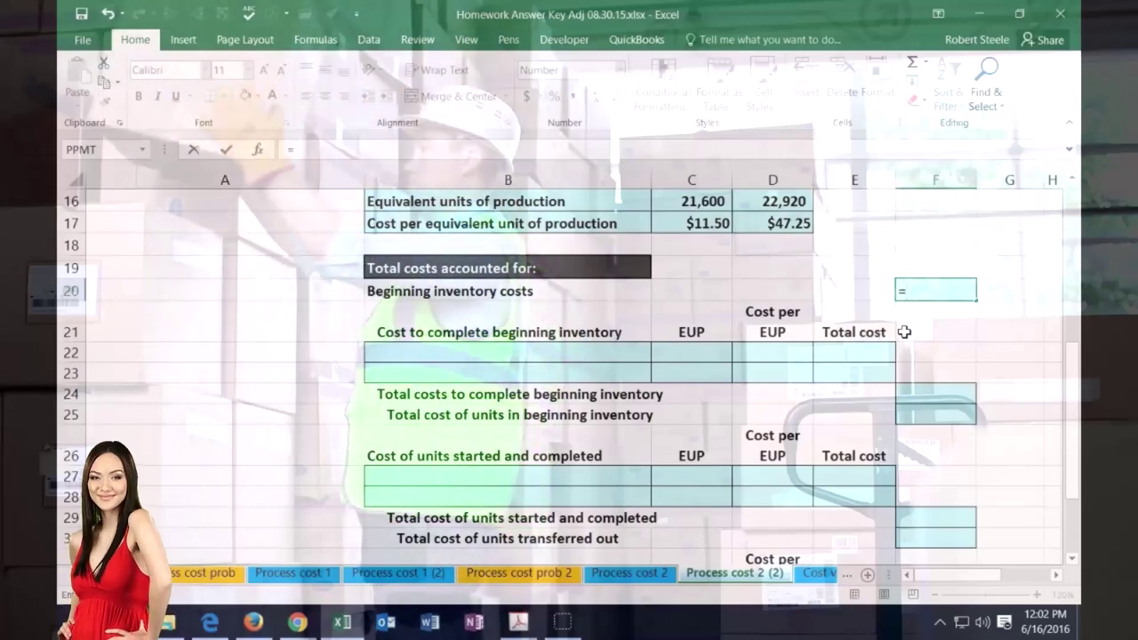
pyautogui.scroll(5, 904, 331)
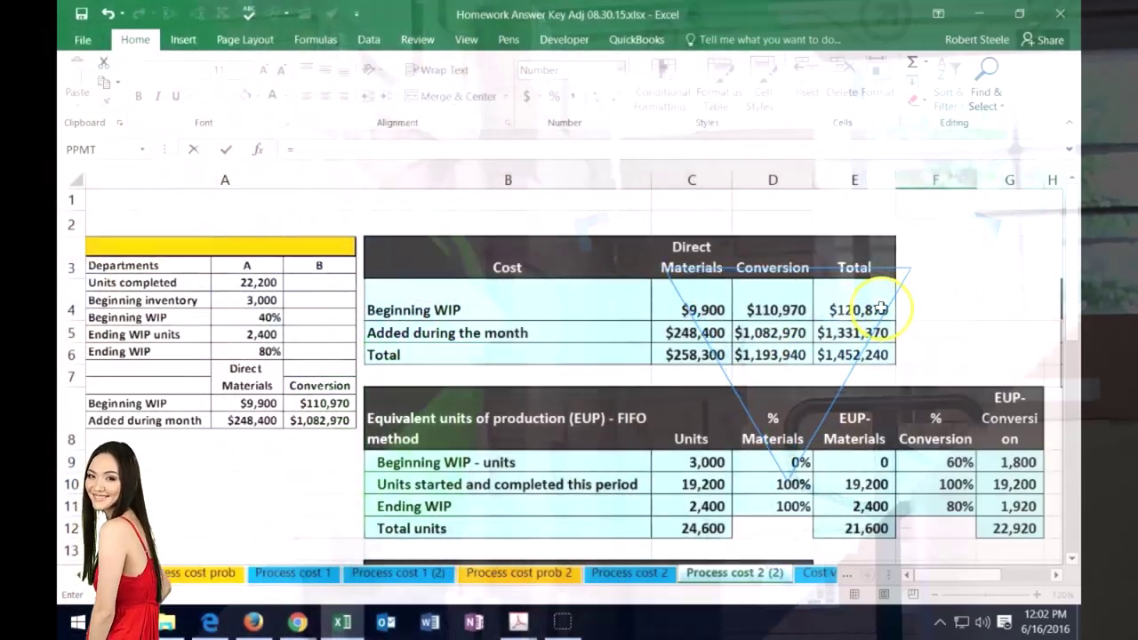
pyautogui.click(879, 308)
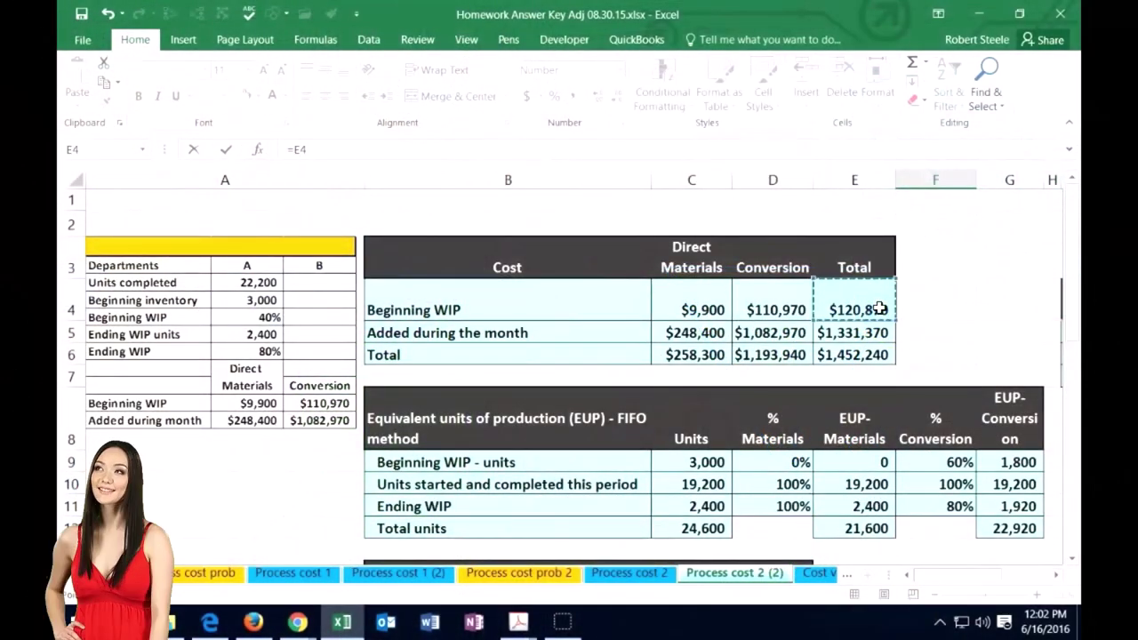
pyautogui.press('Return')
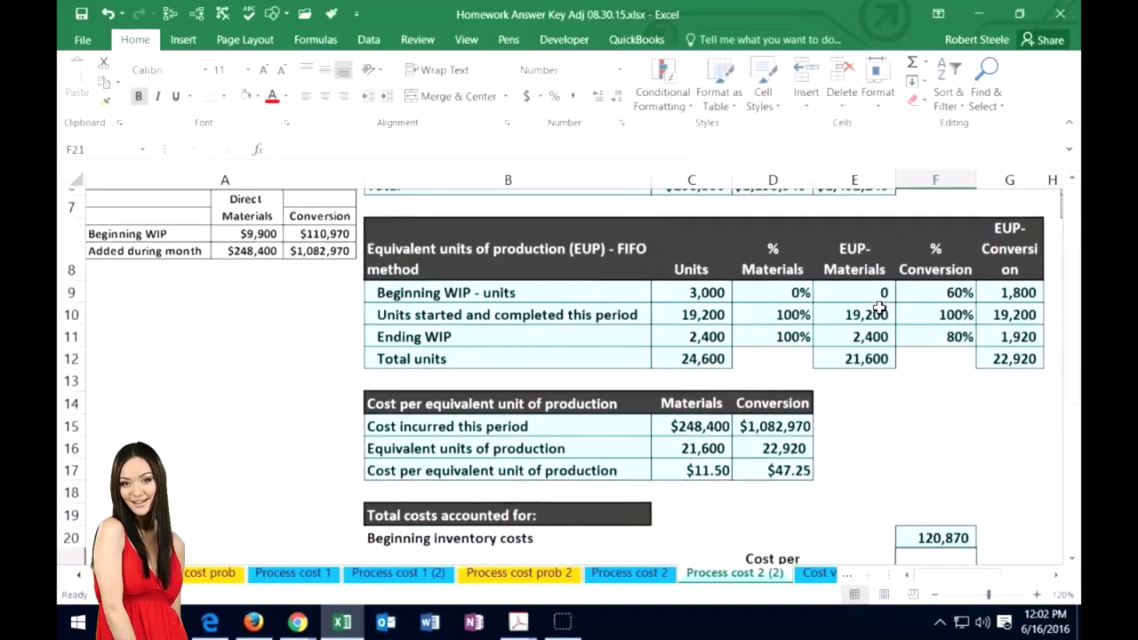
# Step: Label B22 "Direct materials" and B23 "Conversion" under "Cost to complete beginning inventory"
pyautogui.scroll(-3, 873, 320)
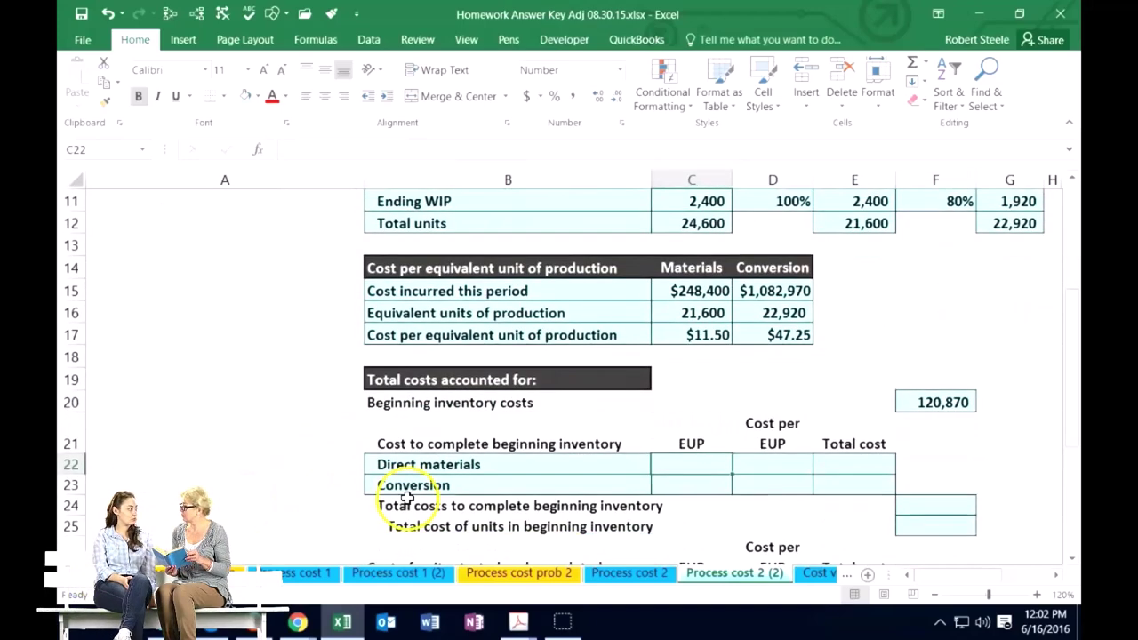
pyautogui.click(405, 491)
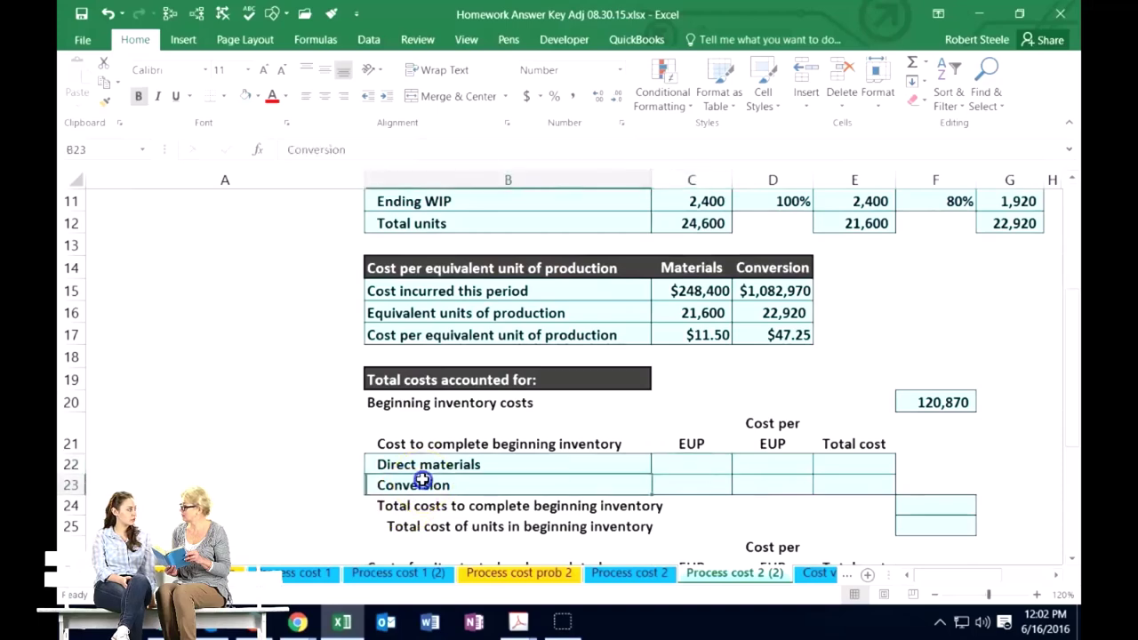
pyautogui.scroll(2, 404, 489)
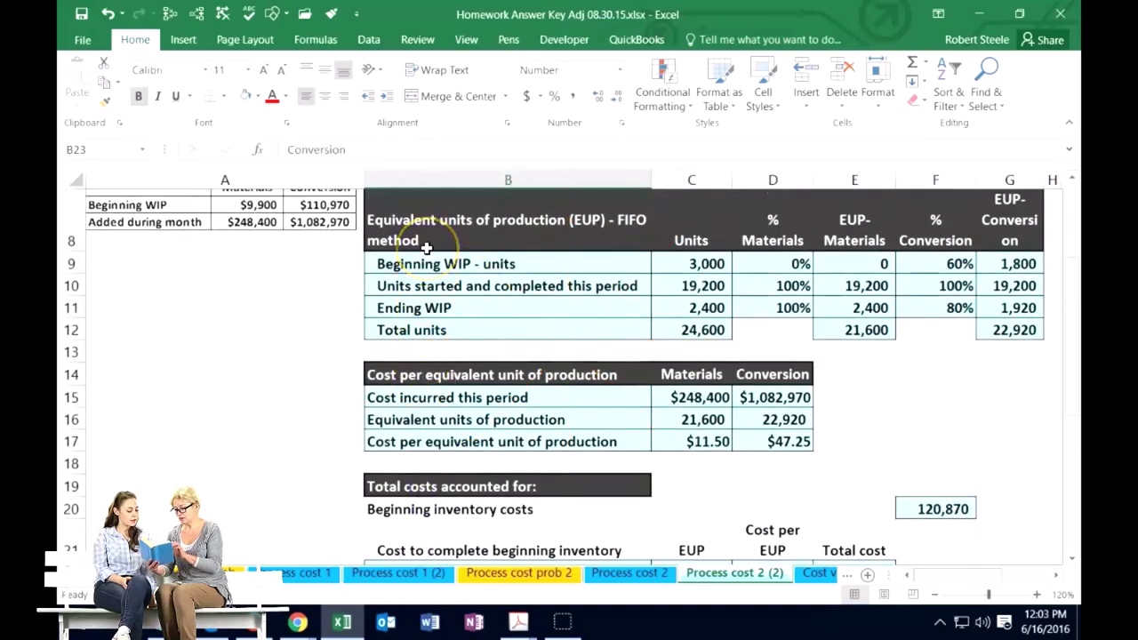
pyautogui.scroll(-2, 321, 346)
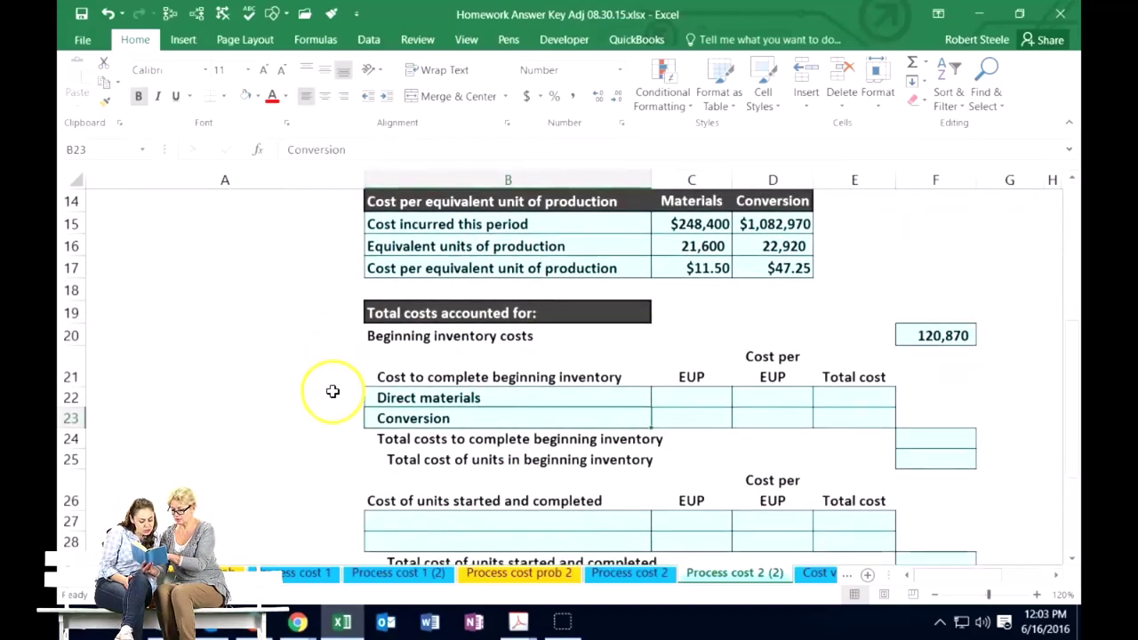
# Step: Link the Direct materials EUP in C22 to the Beginning WIP EUP-Materials figure in the equivalent units table
pyautogui.click(435, 398)
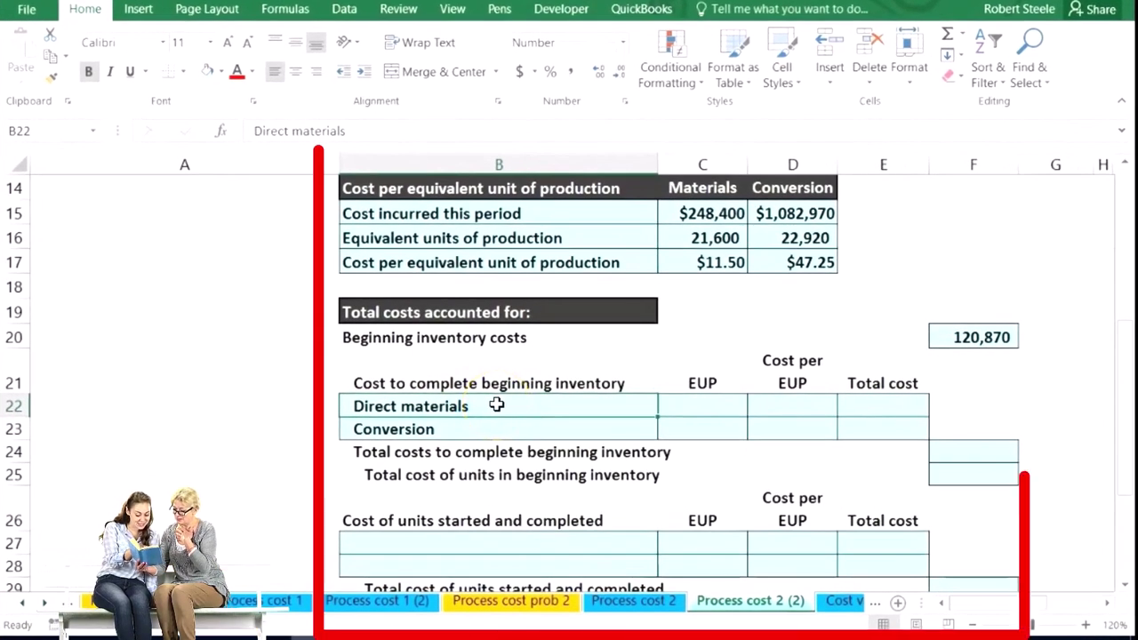
pyautogui.click(695, 402)
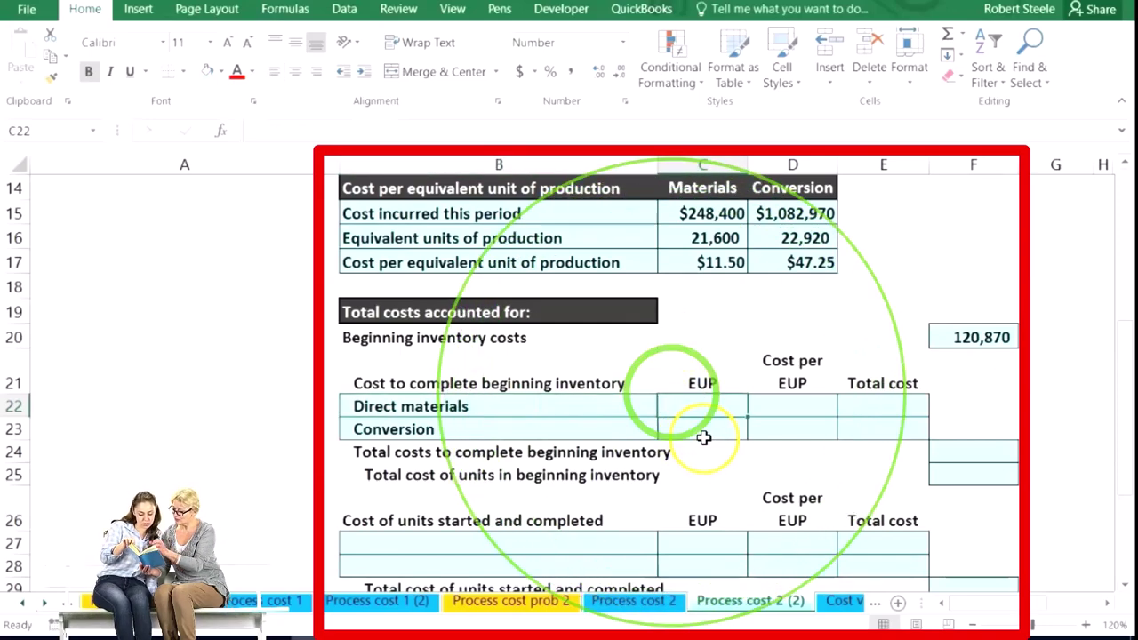
pyautogui.write('=')
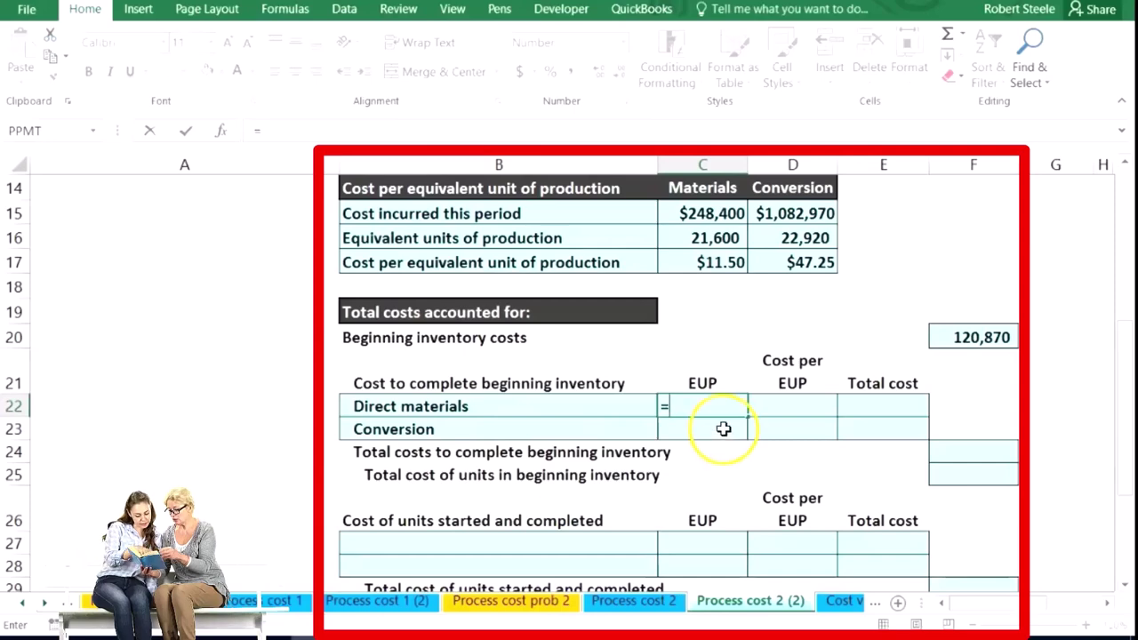
pyautogui.scroll(2, 724, 429)
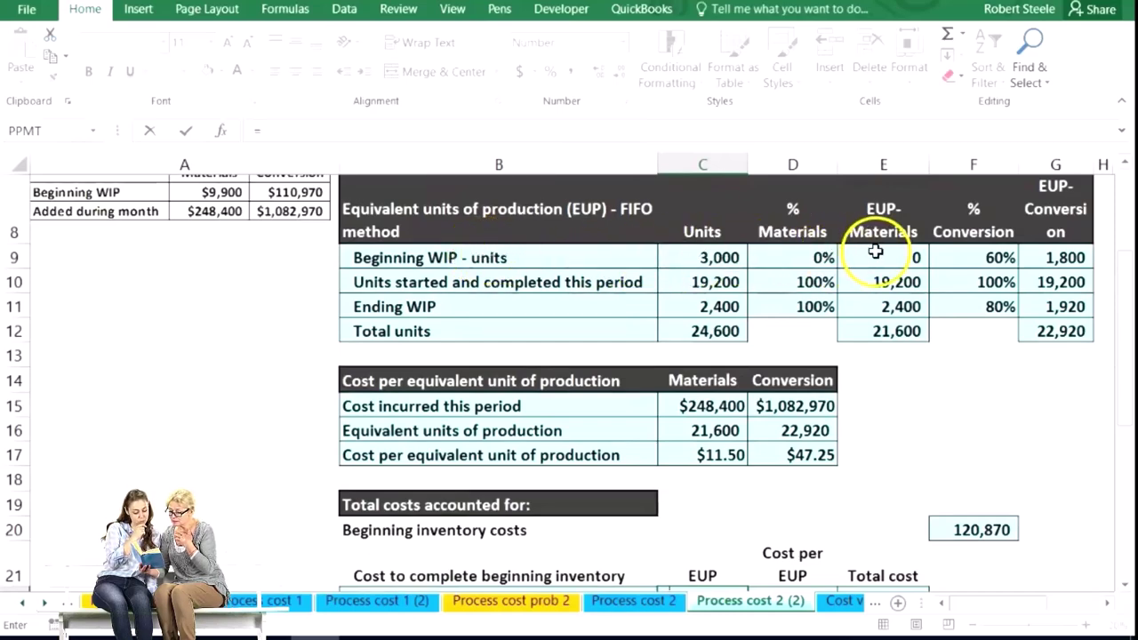
pyautogui.press('Return')
pyautogui.press('Right')
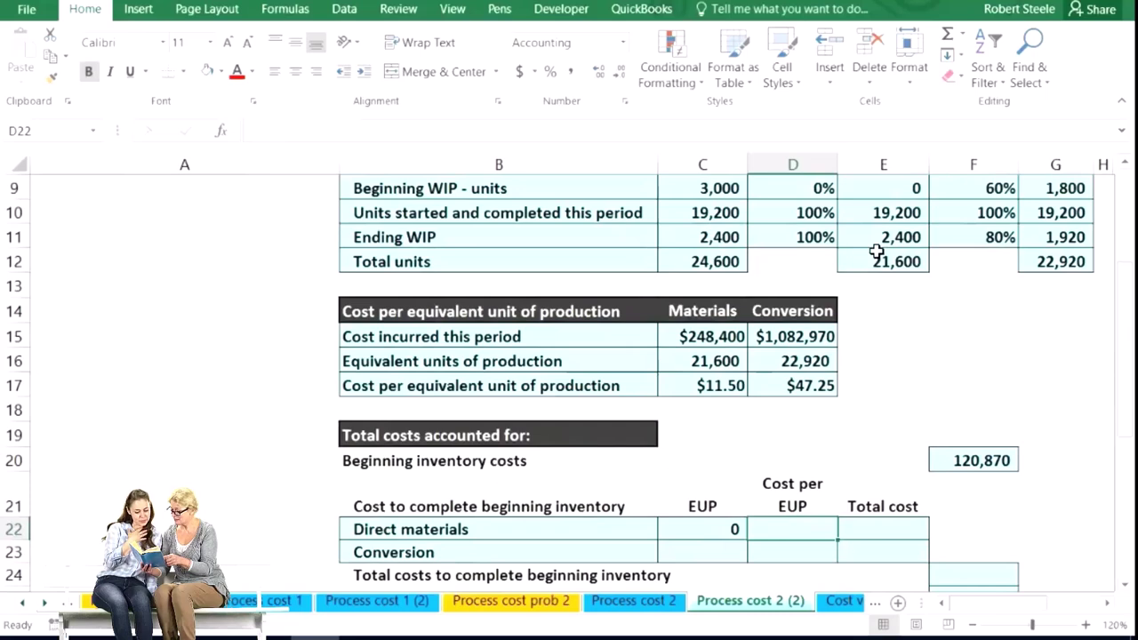
# Step: Link the Direct materials cost per EUP in D22 with =C17 and calculate its total cost in E22 as C22 times D22
pyautogui.write('=')
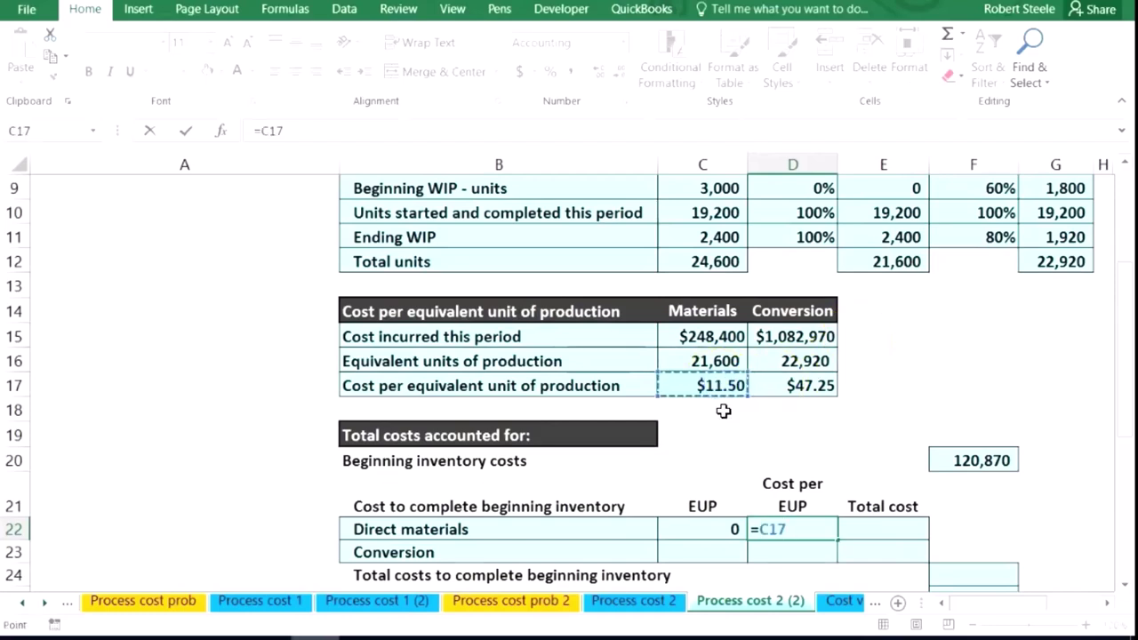
pyautogui.press('Tab')
pyautogui.write('=')
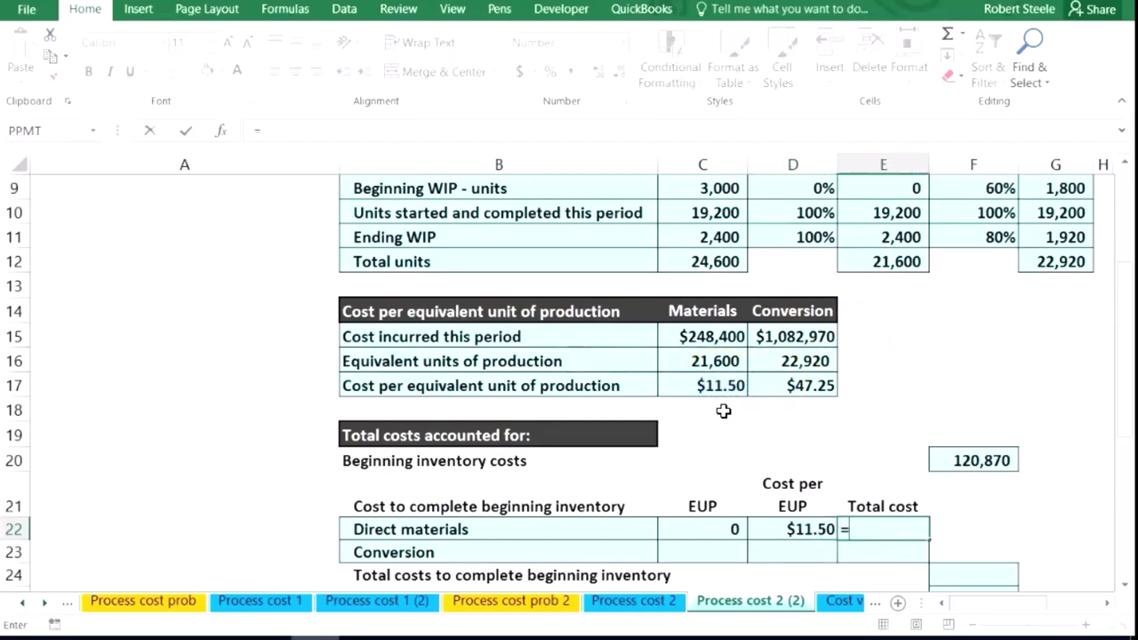
pyautogui.click(699, 528)
pyautogui.write('*')
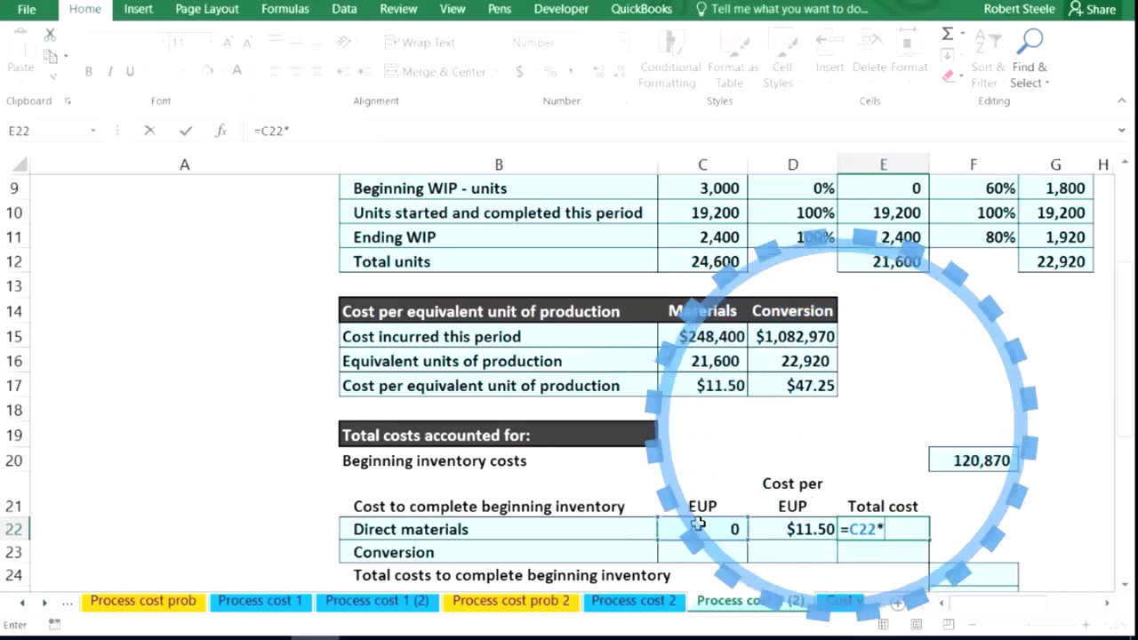
pyautogui.scroll(-1, 694, 525)
pyautogui.scroll(-1, 694, 524)
pyautogui.press('Return')
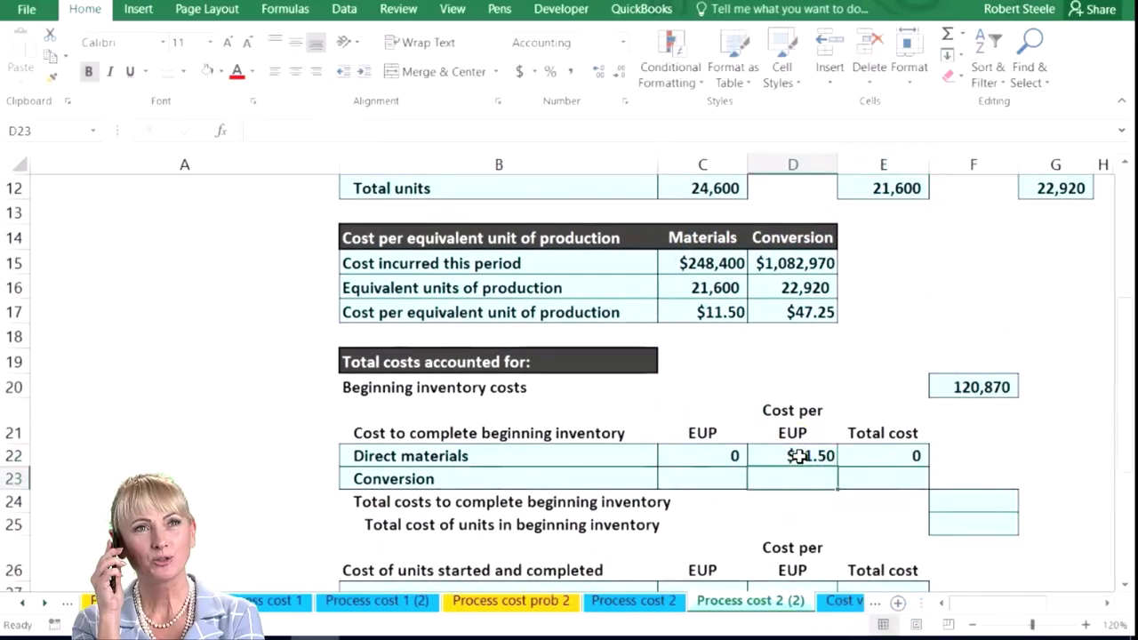
# Step: Link the Conversion EUP in C23 to the Beginning WIP EUP-Conversion figure with =G9
pyautogui.press('Left')
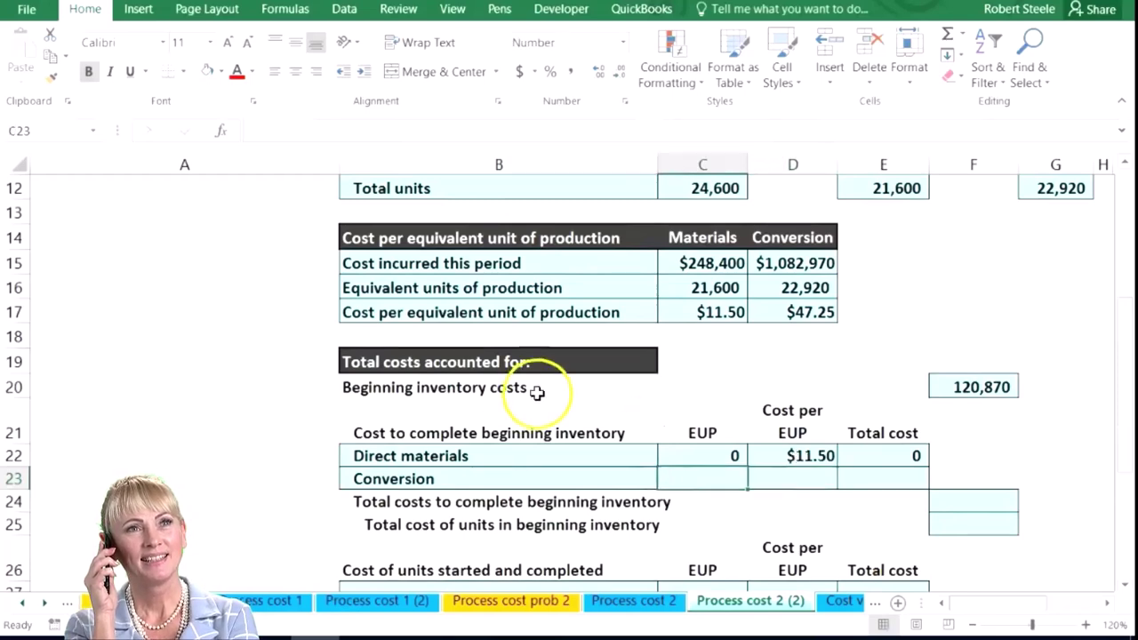
pyautogui.write('=')
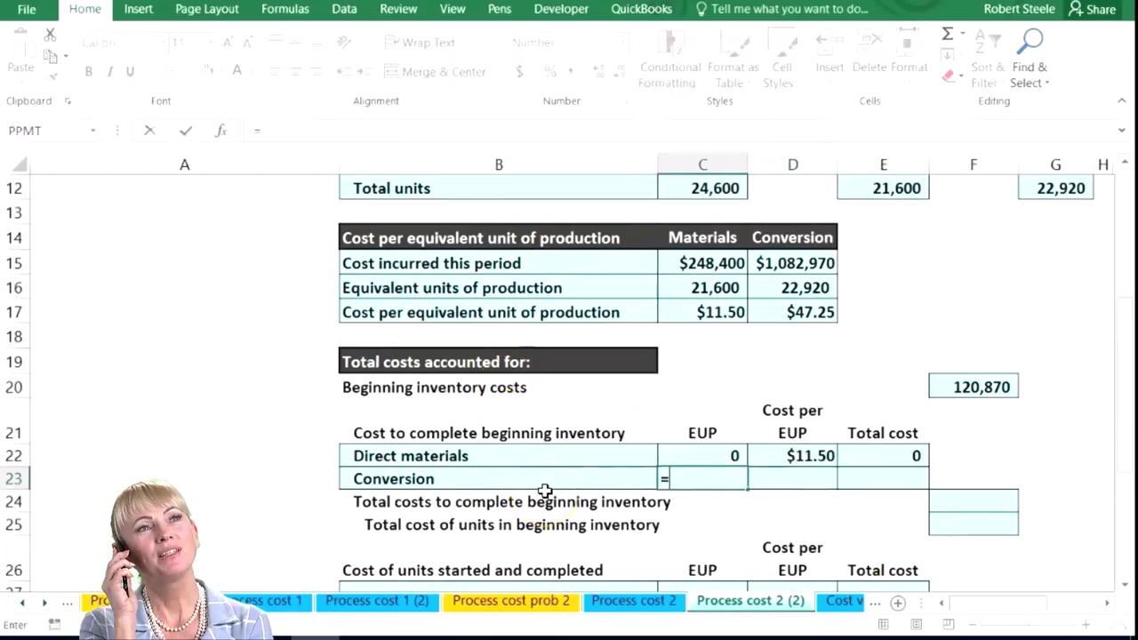
pyautogui.scroll(2, 649, 504)
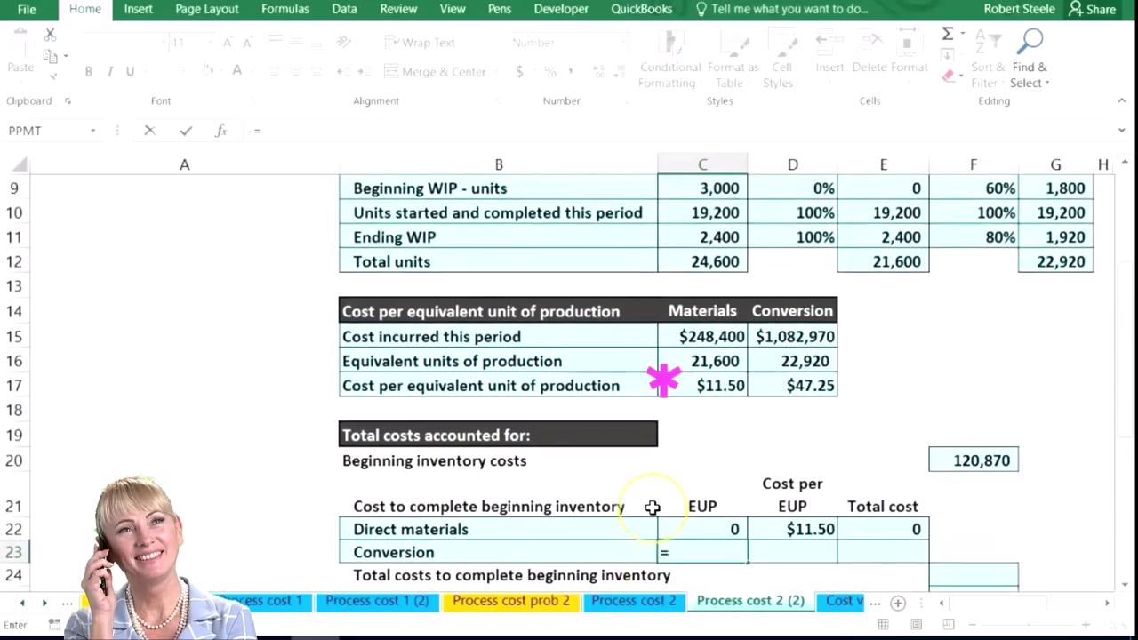
pyautogui.press('Escape')
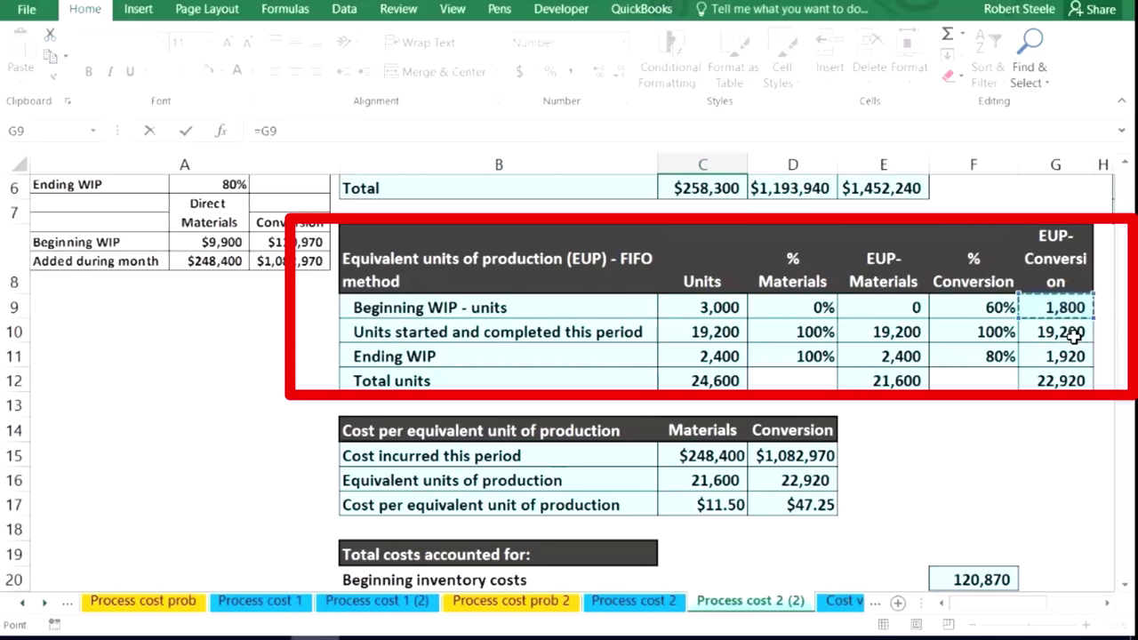
pyautogui.scroll(-1, 1074, 334)
pyautogui.press('Down')
pyautogui.press('Down')
pyautogui.press('Down')
pyautogui.press('Down')
pyautogui.press('Down')
pyautogui.press('Down')
pyautogui.press('Down')
pyautogui.press('Down')
pyautogui.press('Down')
pyautogui.press('Down')
pyautogui.press('Down')
pyautogui.press('Down')
pyautogui.press('Down')
pyautogui.press('Down')
pyautogui.press('Down')
pyautogui.press('Left')
pyautogui.press('Left')
pyautogui.press('Left')
pyautogui.press('Up')
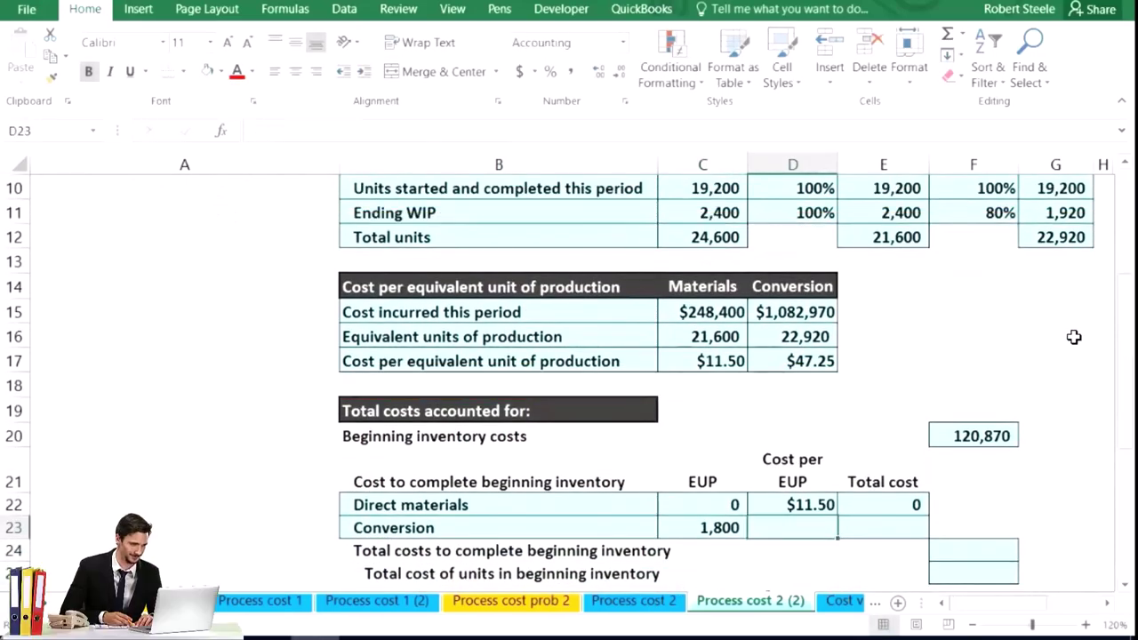
# Step: Link the Conversion cost per EUP in D23 with =D17 and calculate its total cost in E23 as C23 times D23
pyautogui.write('=')
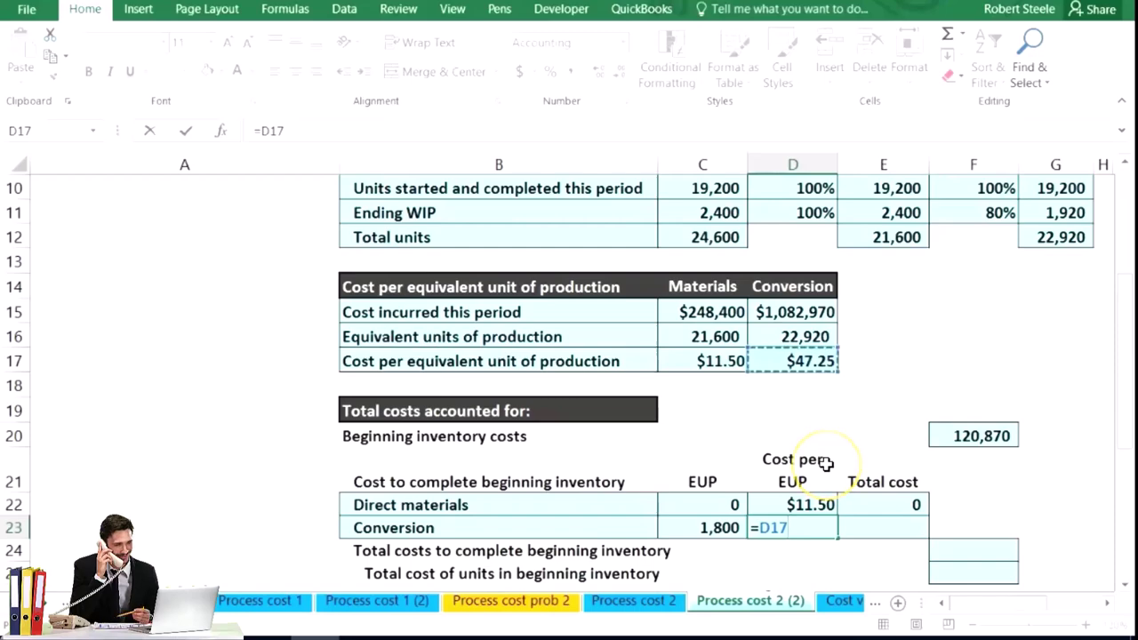
pyautogui.press('Tab')
pyautogui.scroll(-1, 826, 463)
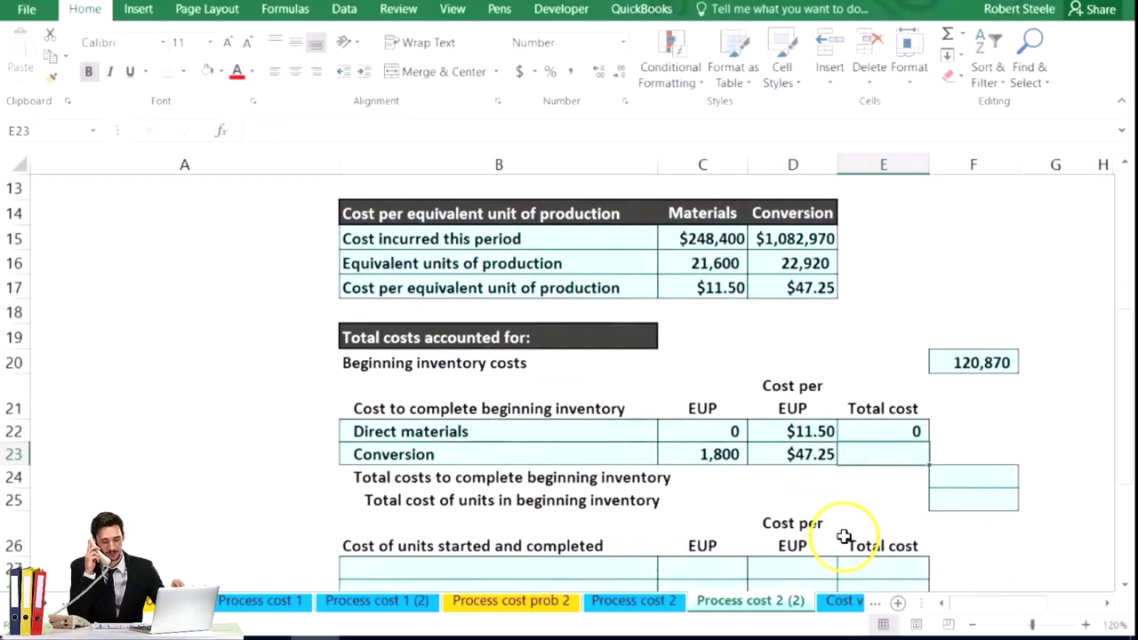
pyautogui.write('=')
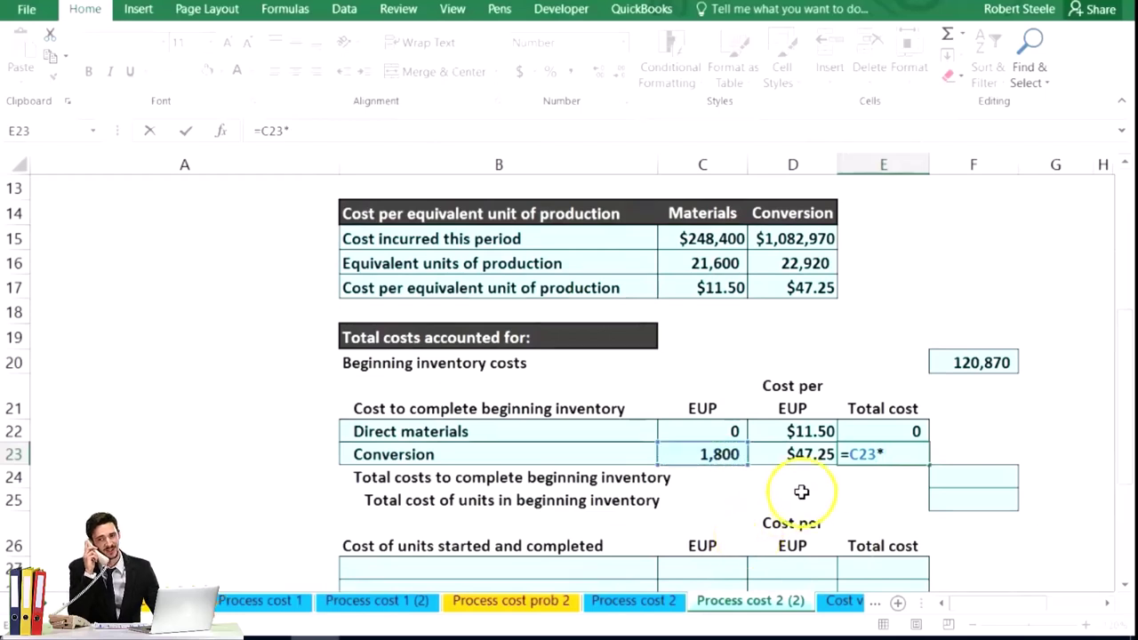
pyautogui.press('Return')
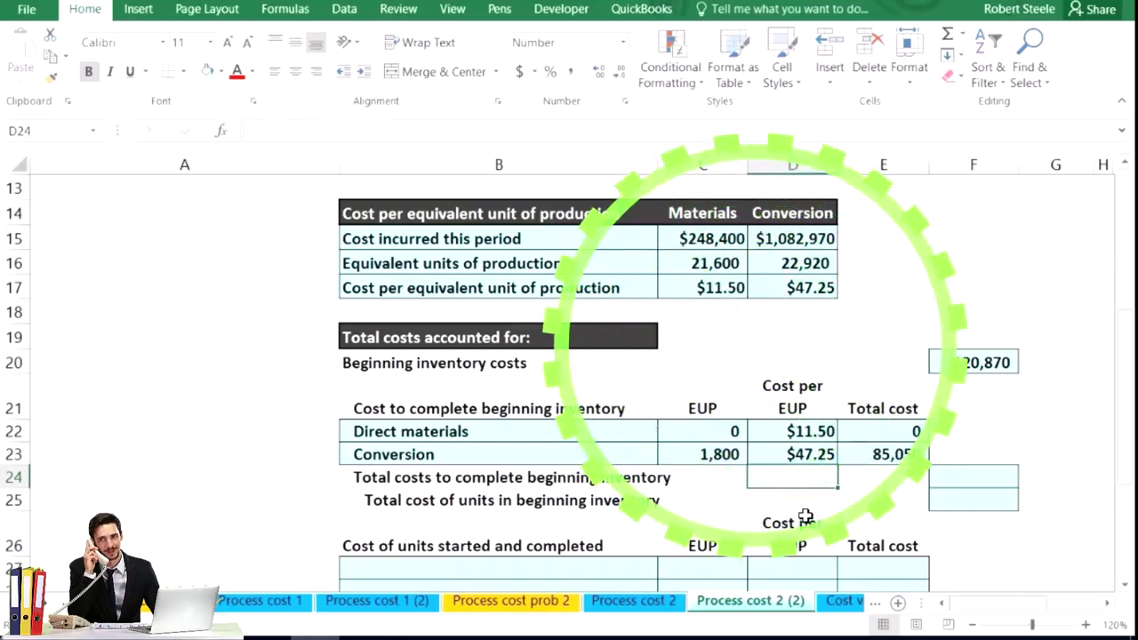
# Step: Calculate "Total costs to complete beginning inventory" in F24 as the SUM of E22:E23
pyautogui.press('Right')
pyautogui.press('Right')
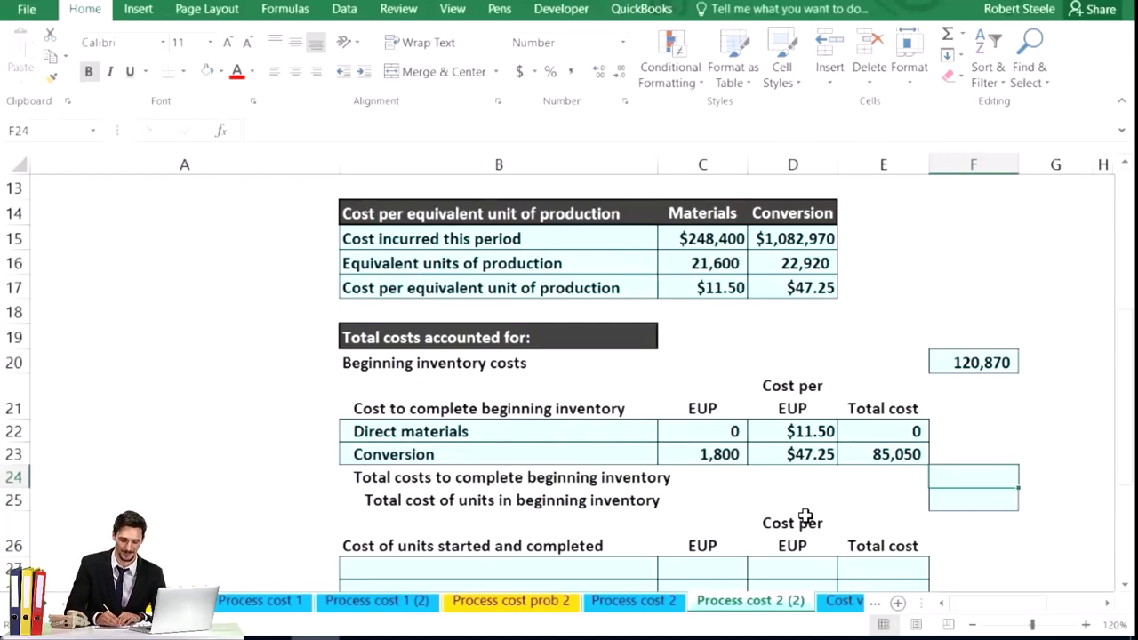
pyautogui.write('=sum')
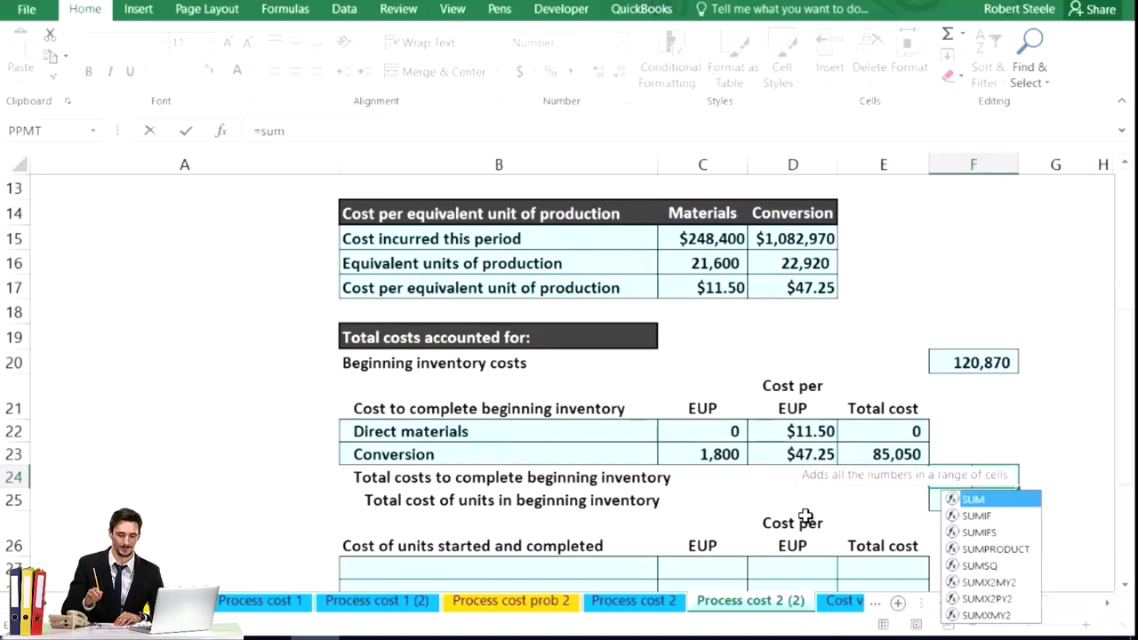
pyautogui.write('(')
pyautogui.moveTo(920, 433); pyautogui.dragTo(860, 467)
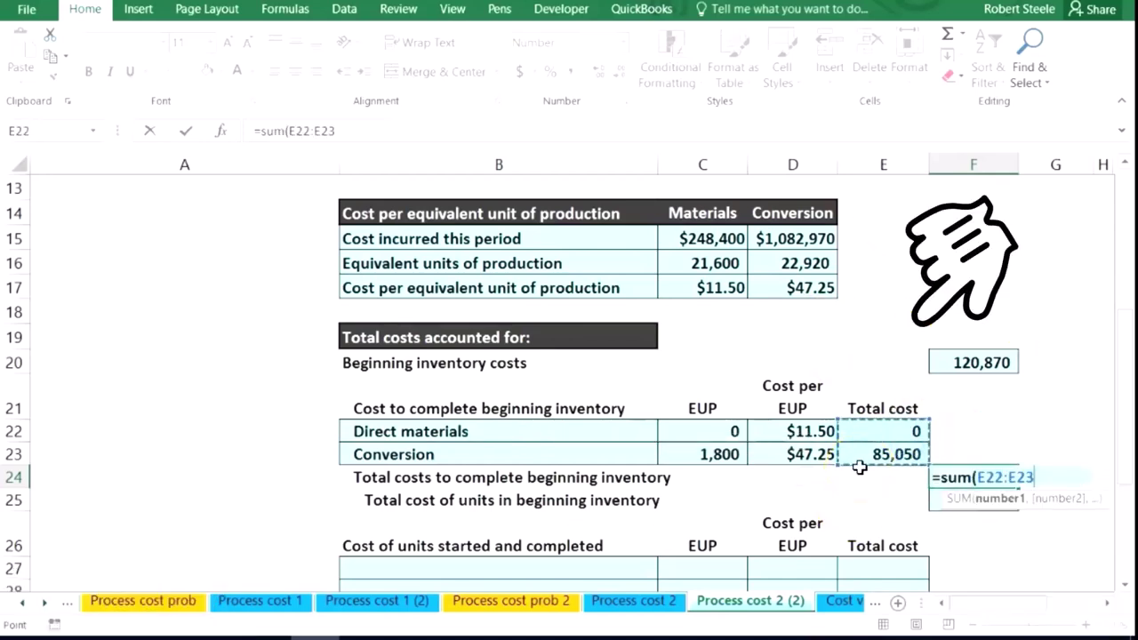
pyautogui.press('Return')
# Step: Fill the "Beginning WIP - units" row, B9:G9, in the equivalent units table with light green
pyautogui.scroll(2, 860, 467)
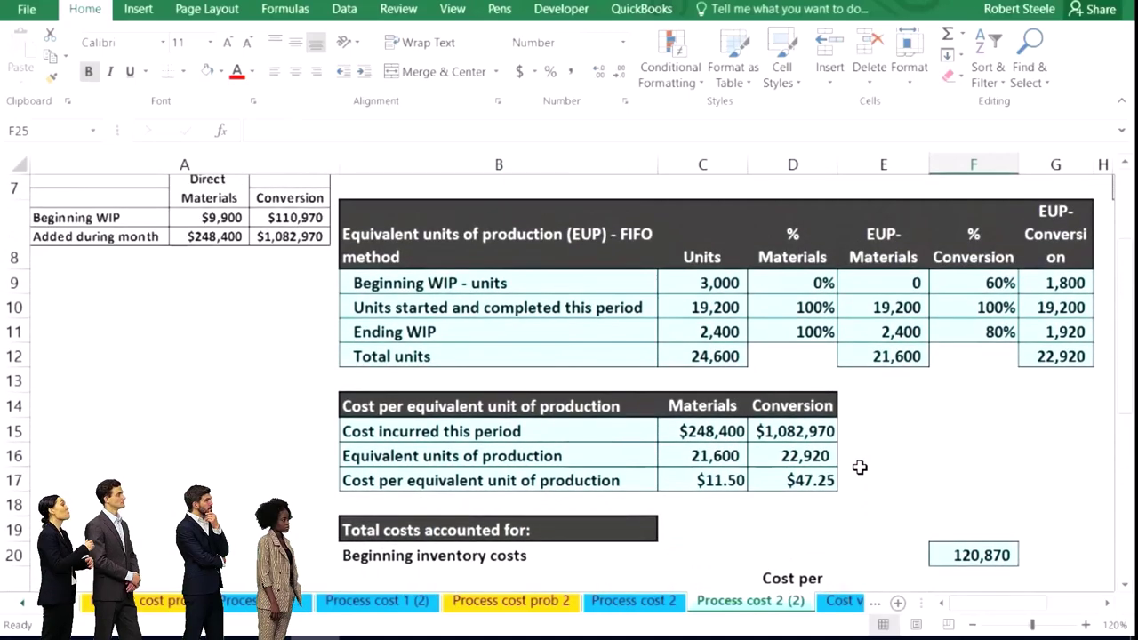
pyautogui.click(519, 307)
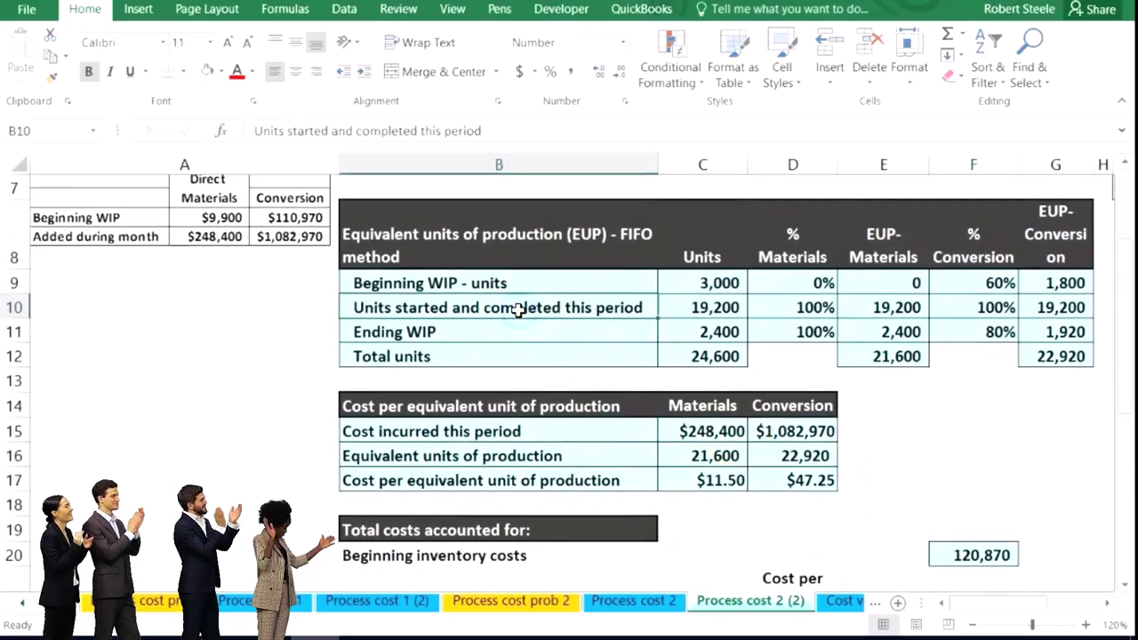
pyautogui.moveTo(501, 284); pyautogui.dragTo(1031, 285)
pyautogui.rightClick(1031, 285)
pyautogui.click(876, 188)
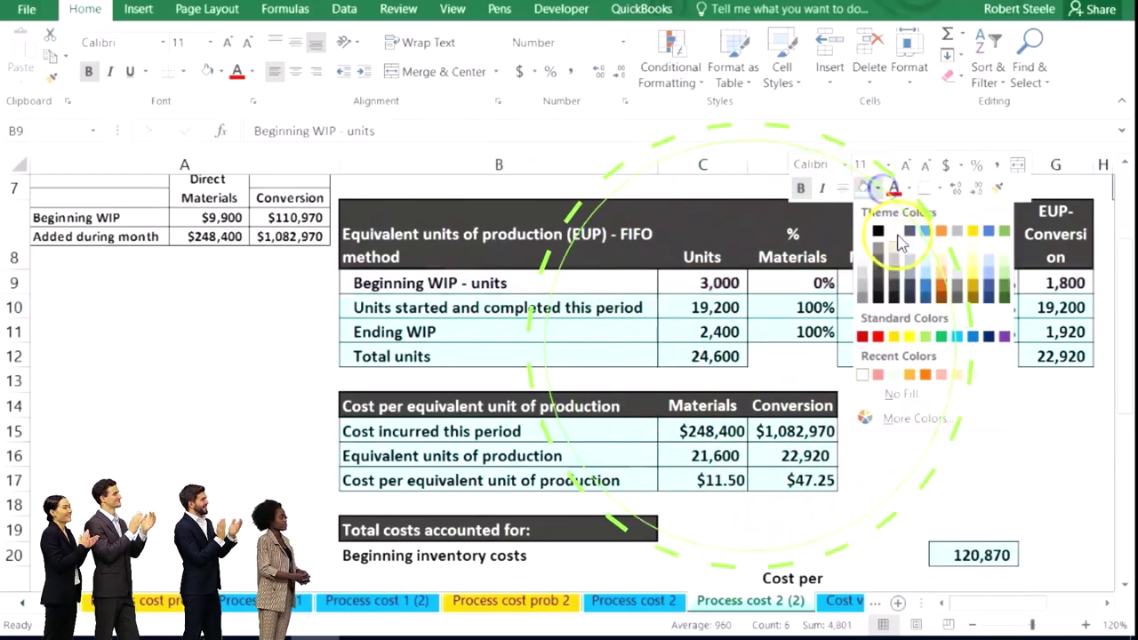
pyautogui.click(924, 336)
pyautogui.click(475, 302)
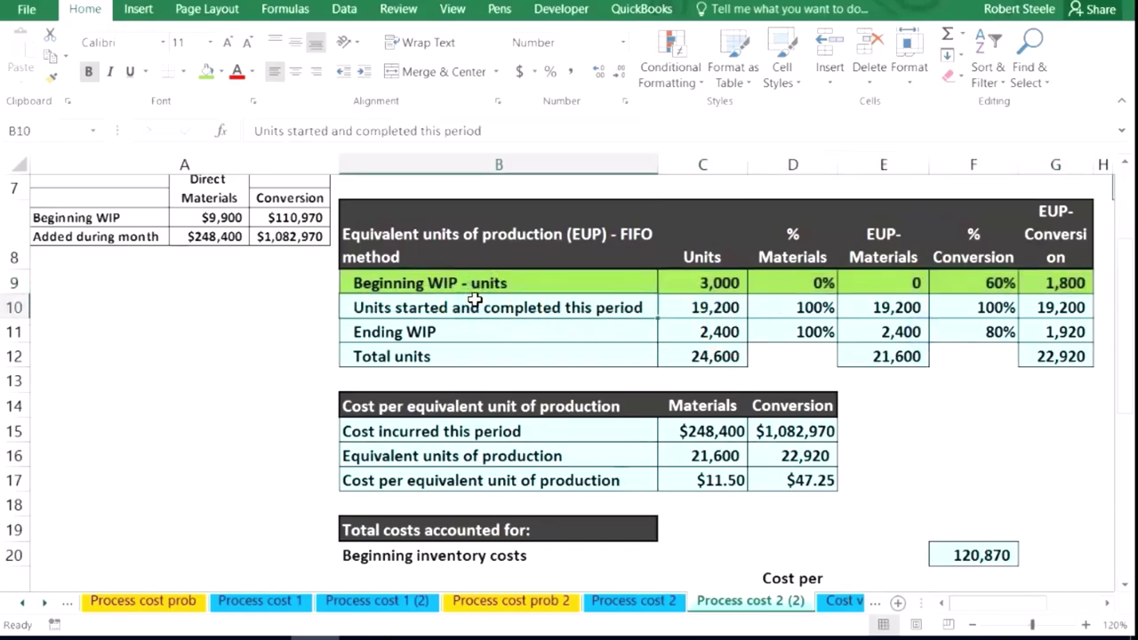
# Step: Link the first label under "Cost of units started and completed", B27, to the Direct materials label with +B22
pyautogui.scroll(-3, 476, 301)
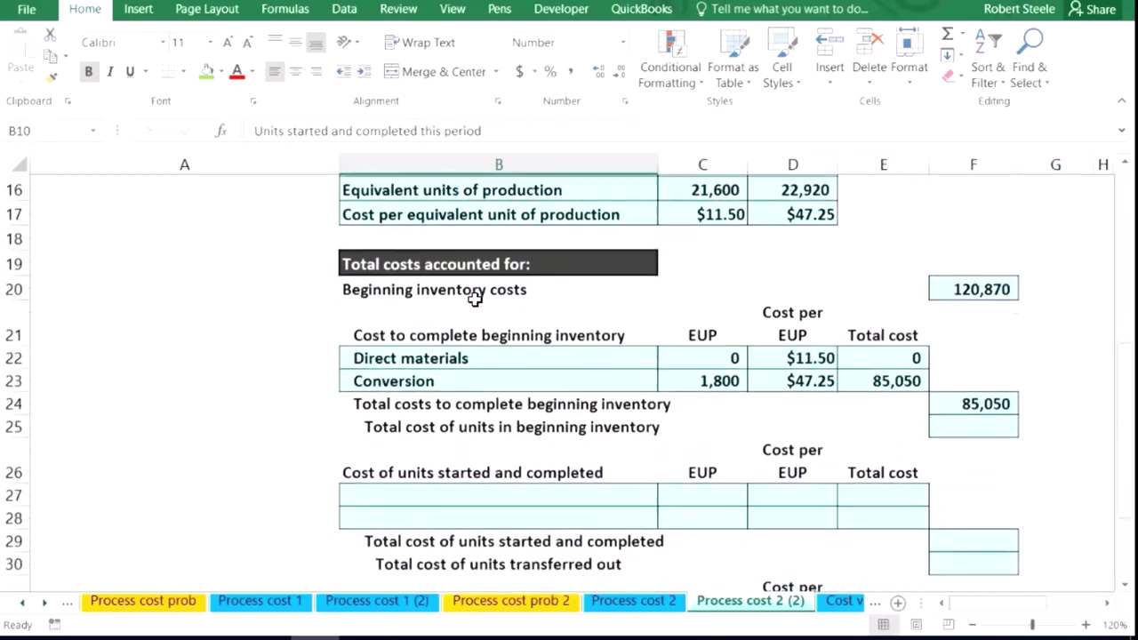
pyautogui.click(433, 495)
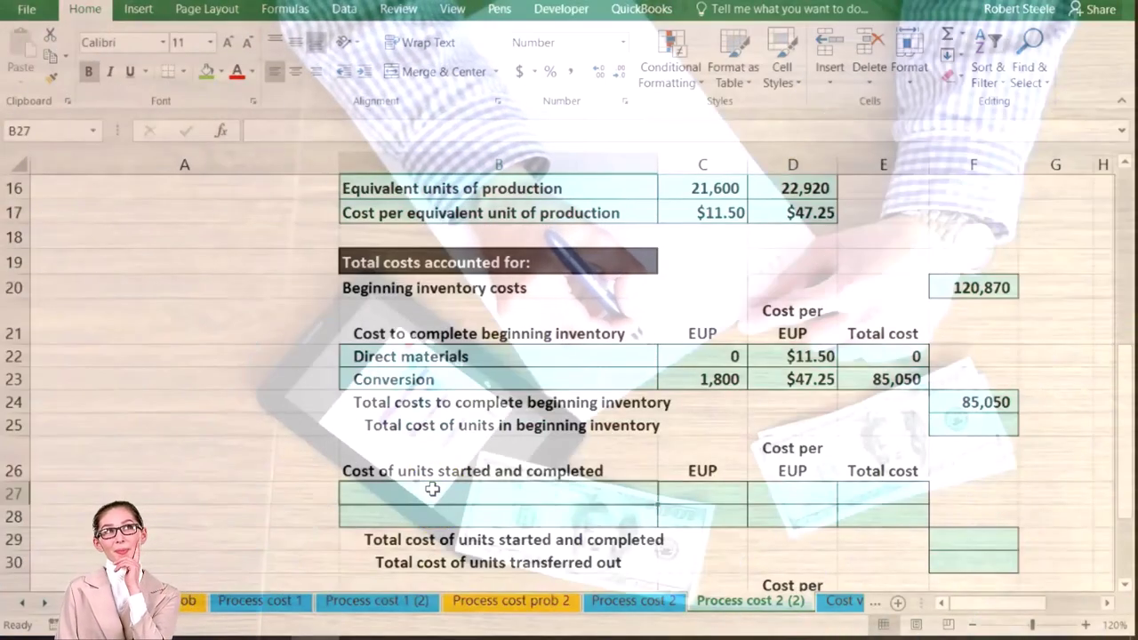
pyautogui.write('+')
pyautogui.click(450, 463)
pyautogui.press('Up')
pyautogui.press('Up')
pyautogui.press('Up')
pyautogui.press('Up')
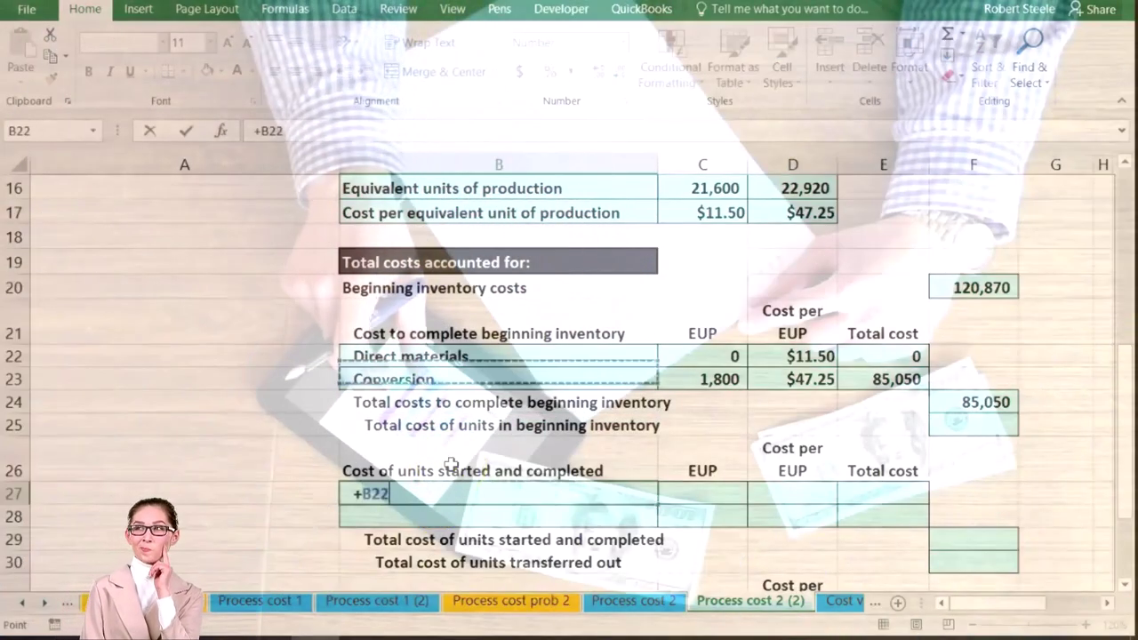
pyautogui.press('Return')
# Step: Link the second label under "Cost of units started and completed", B28, to the Conversion label with +B23
pyautogui.write('+')
pyautogui.press('Up')
pyautogui.press('Up')
pyautogui.press('Up')
pyautogui.press('Up')
pyautogui.press('Up')
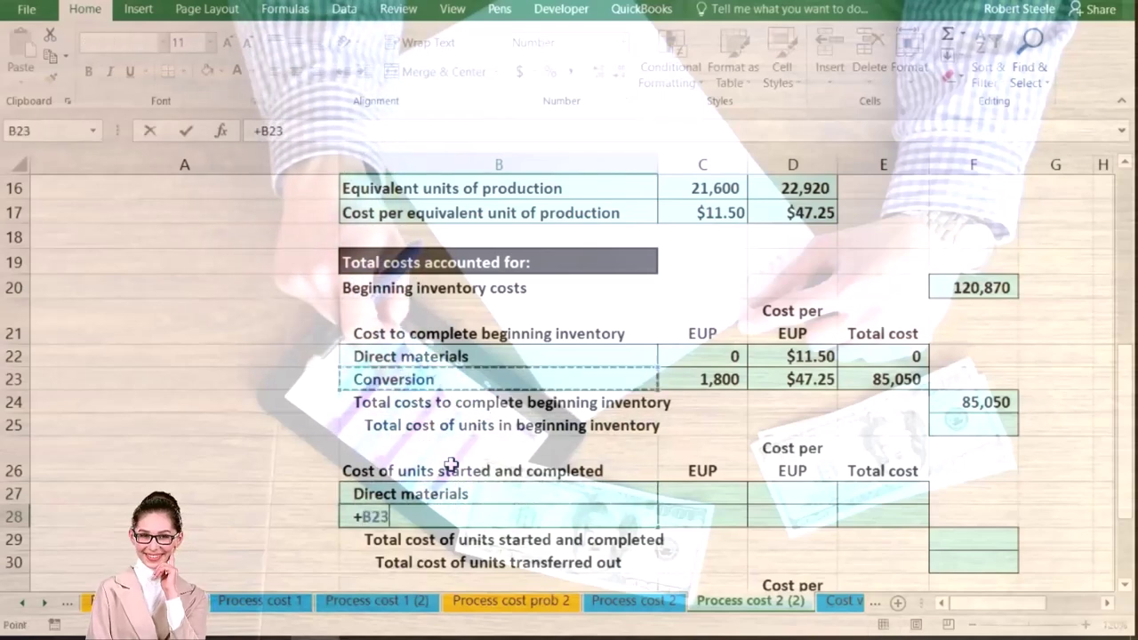
pyautogui.press('Return')
pyautogui.press('Up')
pyautogui.press('Up')
pyautogui.press('Down')
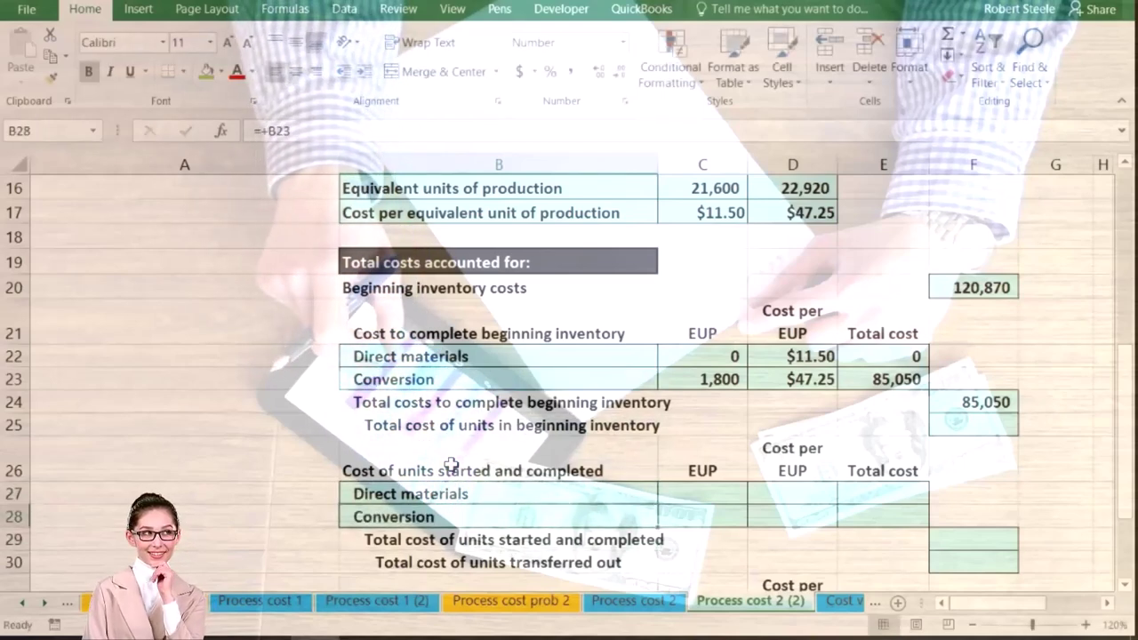
pyautogui.press('Right')
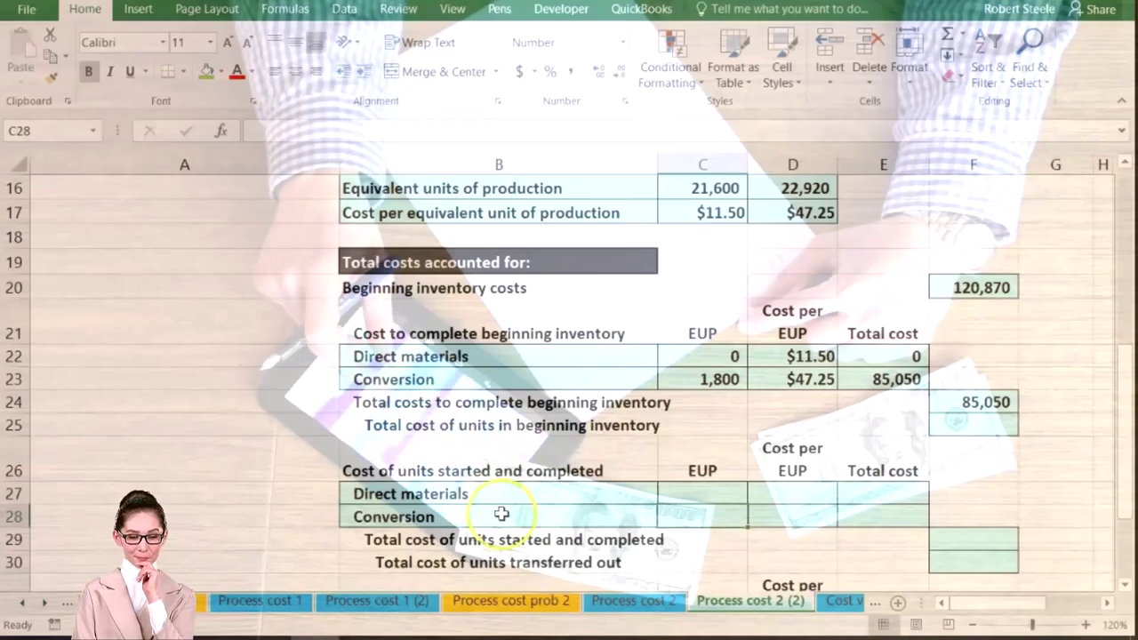
pyautogui.write('=')
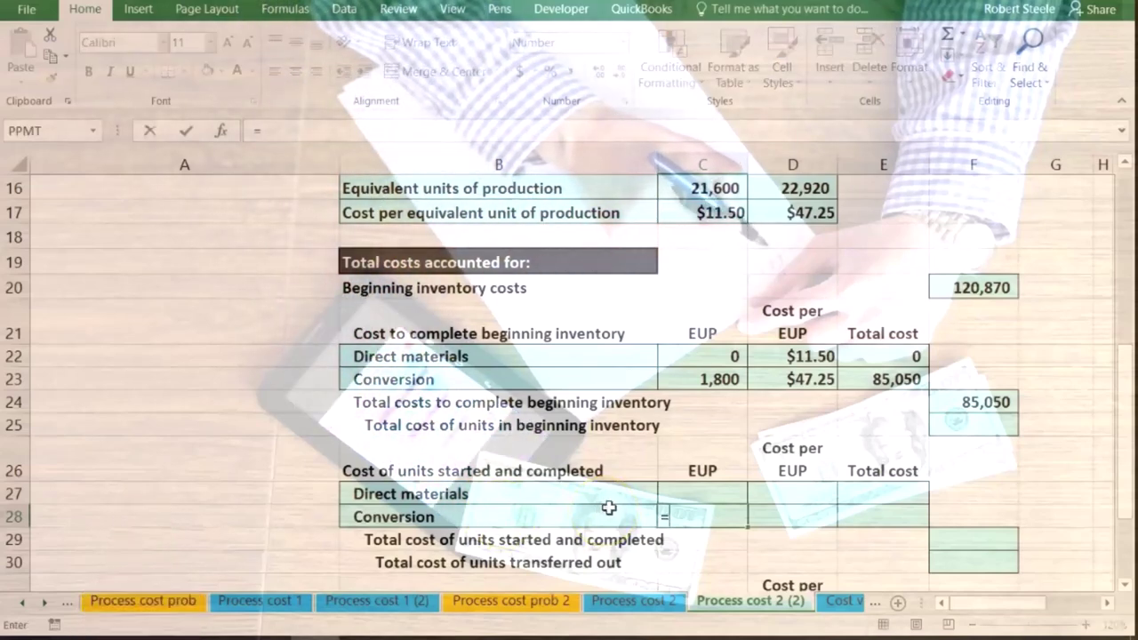
pyautogui.scroll(3, 608, 507)
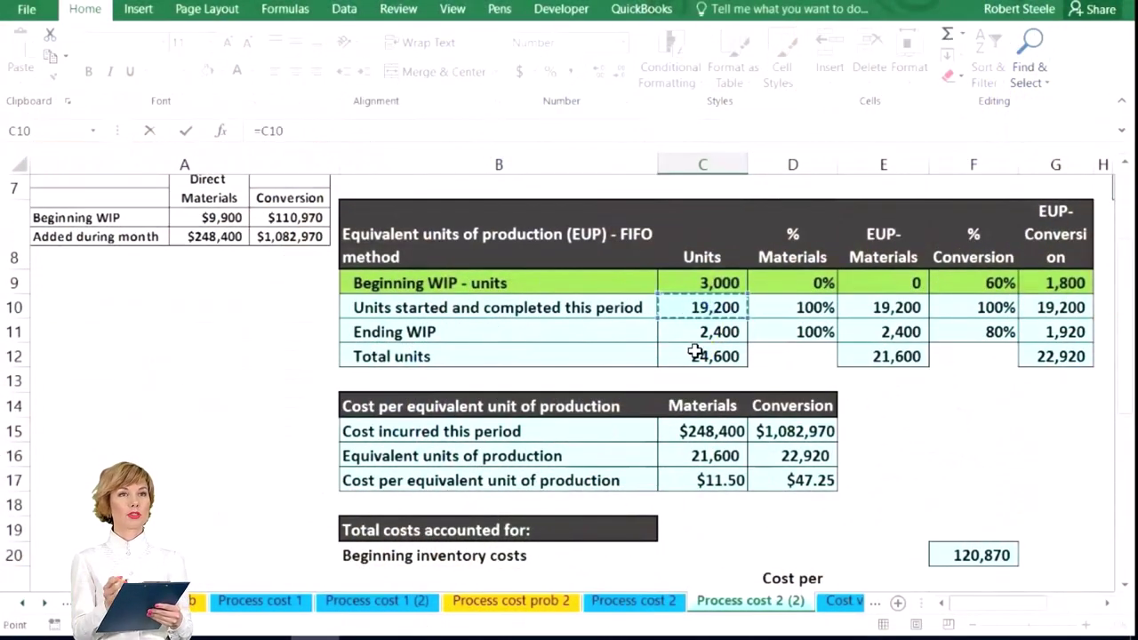
pyautogui.press('Tab')
pyautogui.scroll(-1, 695, 455)
# Step: Link the Direct materials EUP under "Cost of units started and completed", C27, to the started-and-completed materials EUP in E10
pyautogui.click(692, 496)
pyautogui.press('Up')
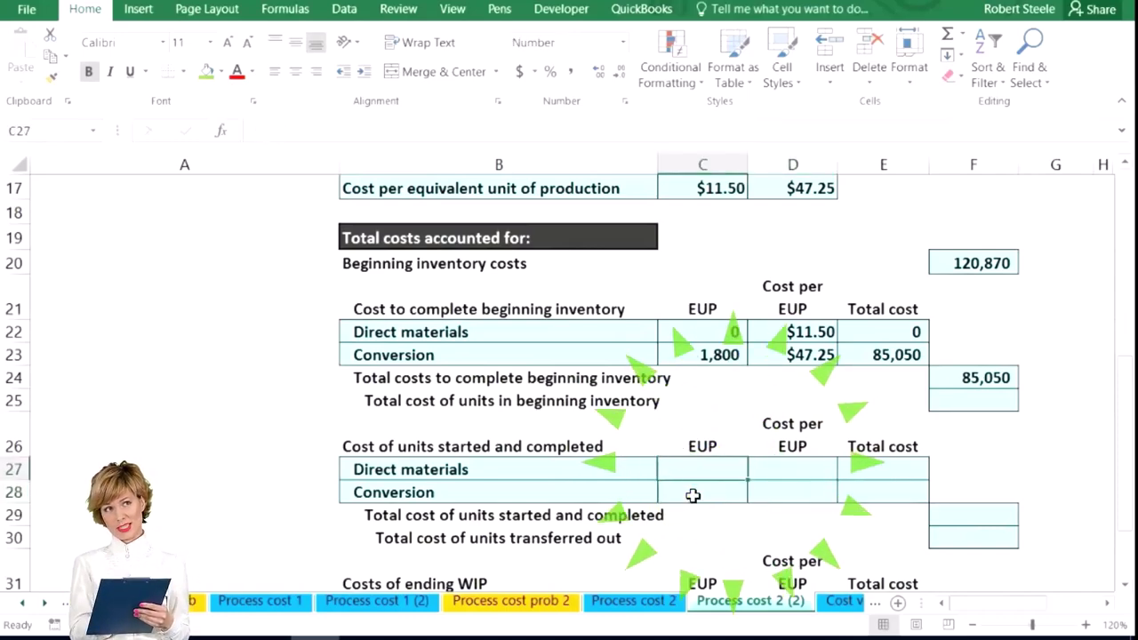
pyautogui.write('=')
pyautogui.scroll(4, 693, 496)
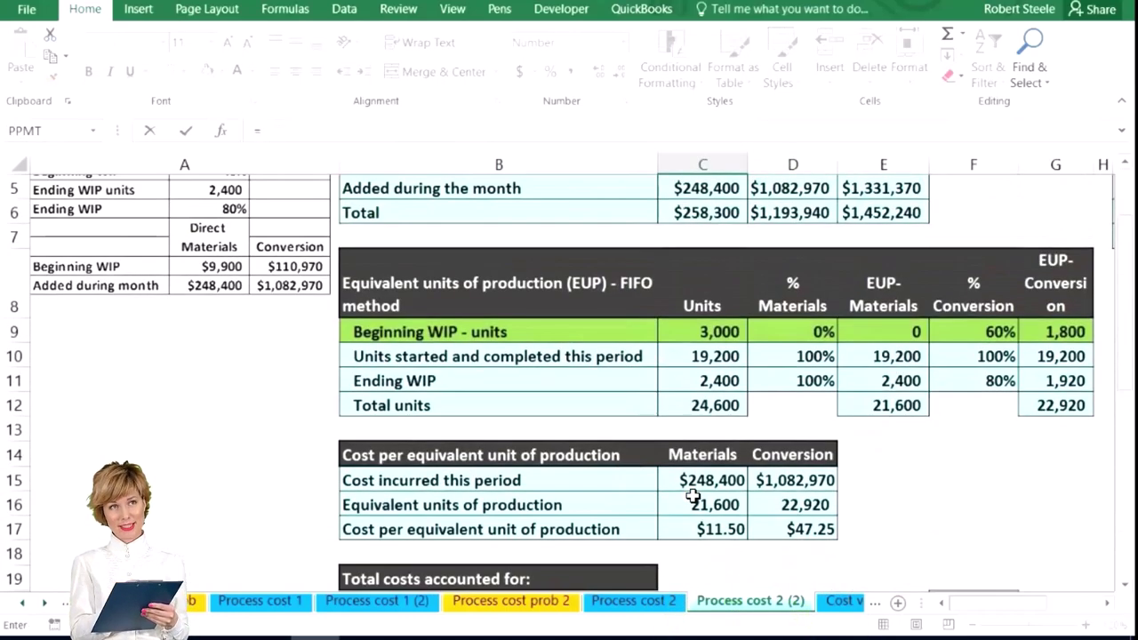
pyautogui.click(907, 354)
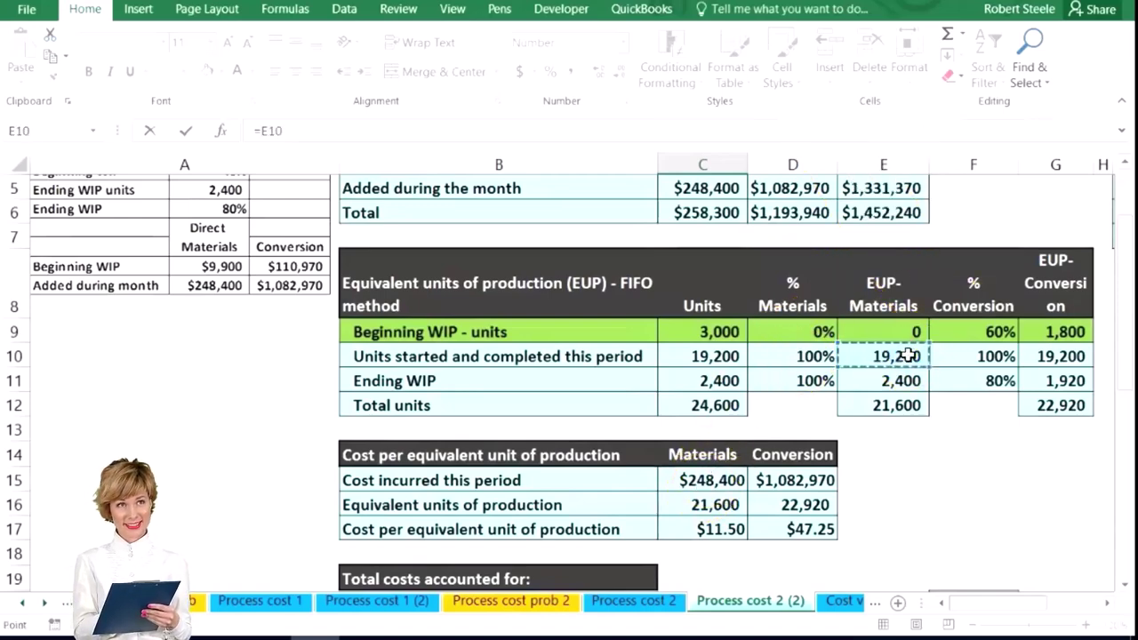
pyautogui.press('Tab')
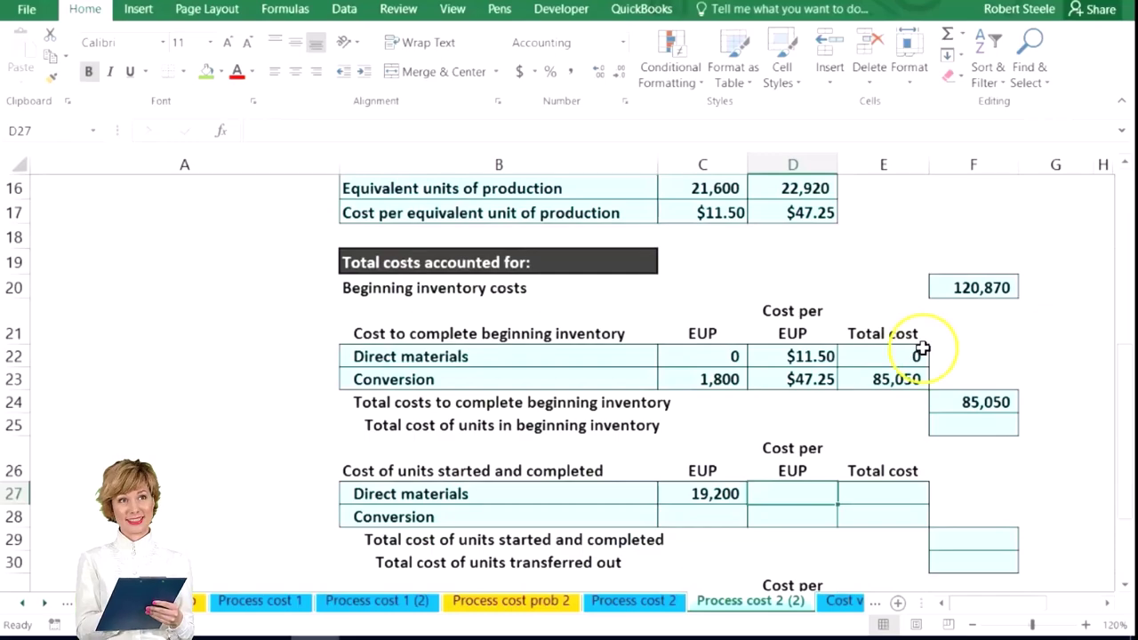
# Step: Link the Direct materials cost per EUP in D27 to D22 and calculate its total cost in E27 as C27*D27
pyautogui.write('=')
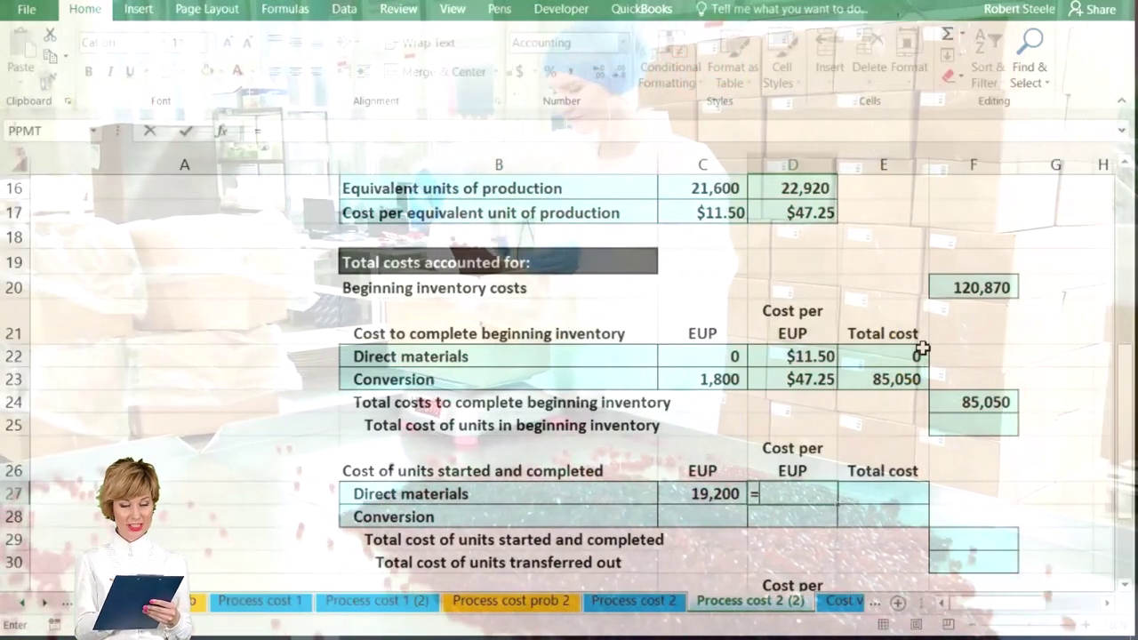
pyautogui.click(821, 356)
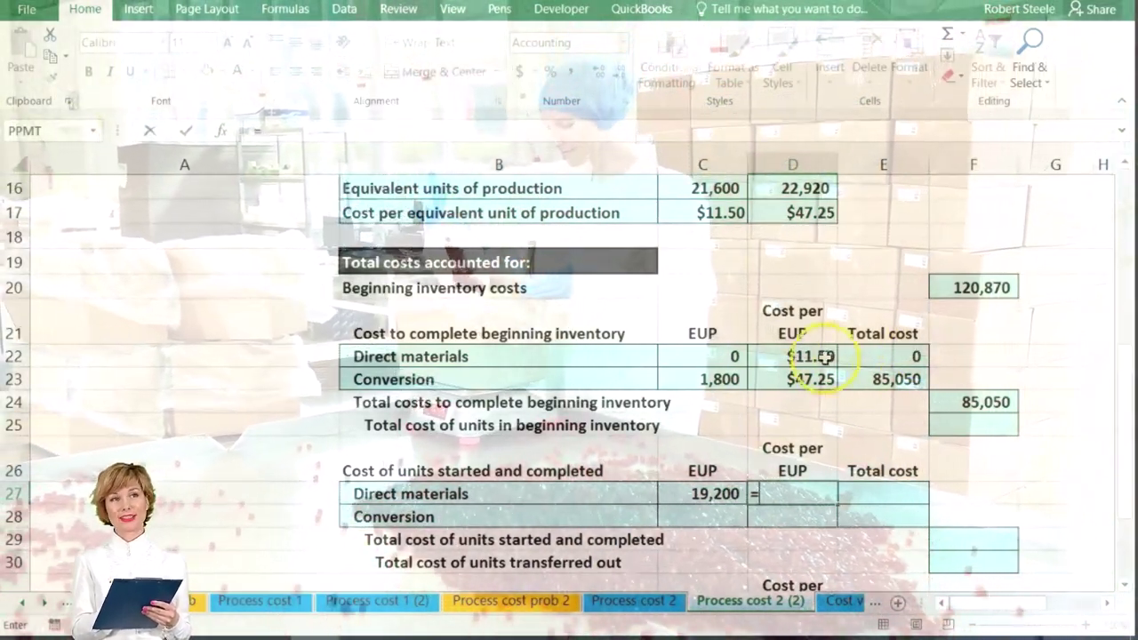
pyautogui.press('Tab')
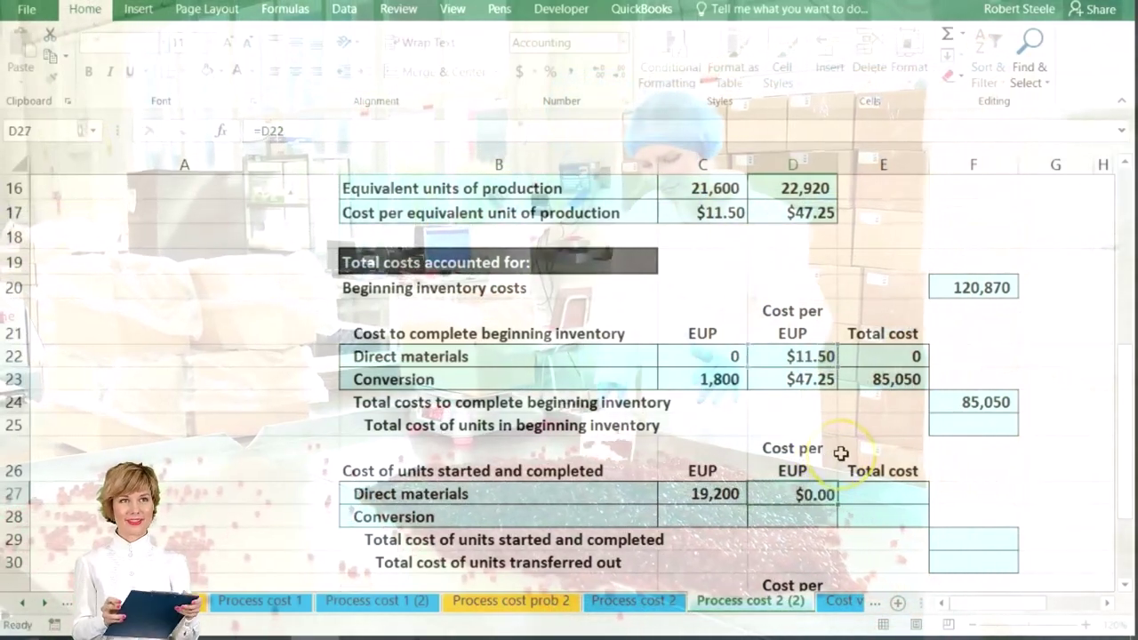
pyautogui.write('=')
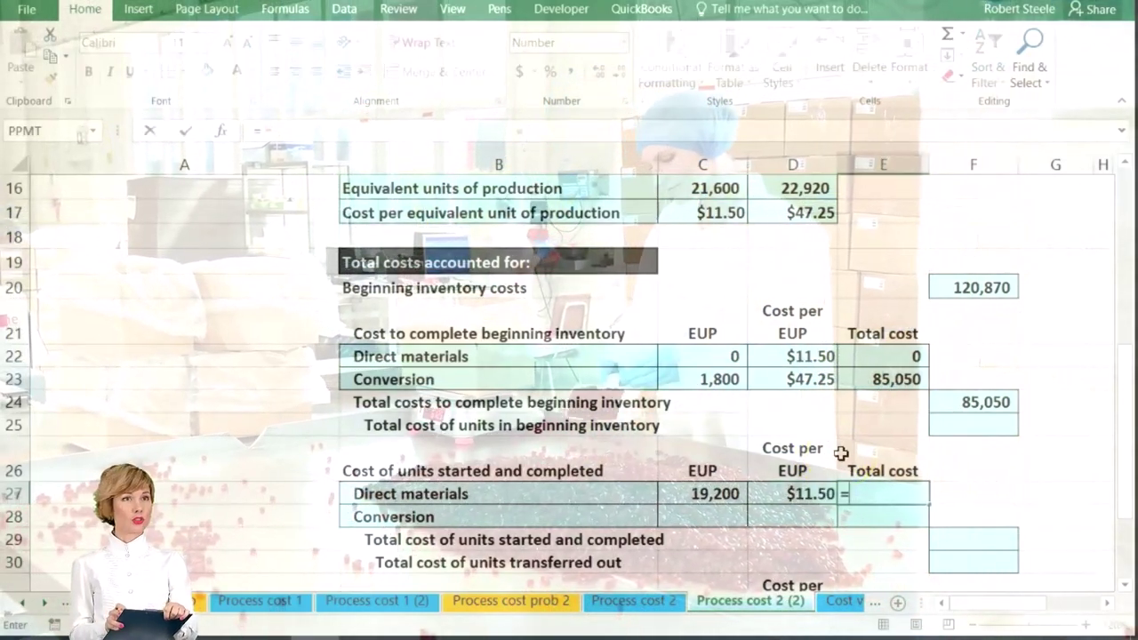
pyautogui.click(731, 492)
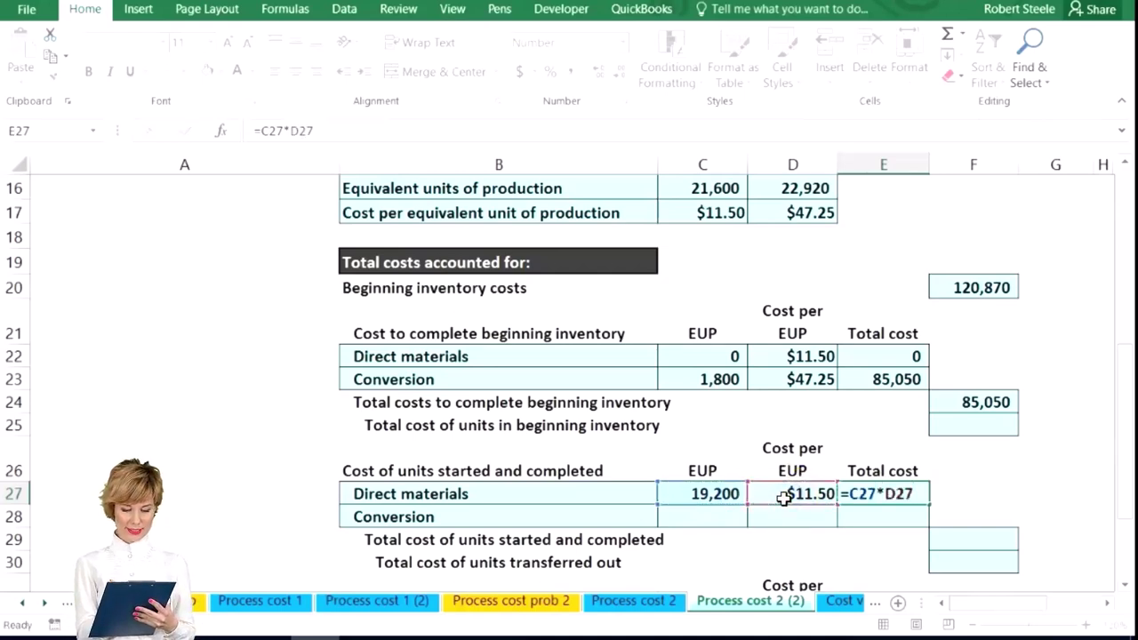
pyautogui.press('Return')
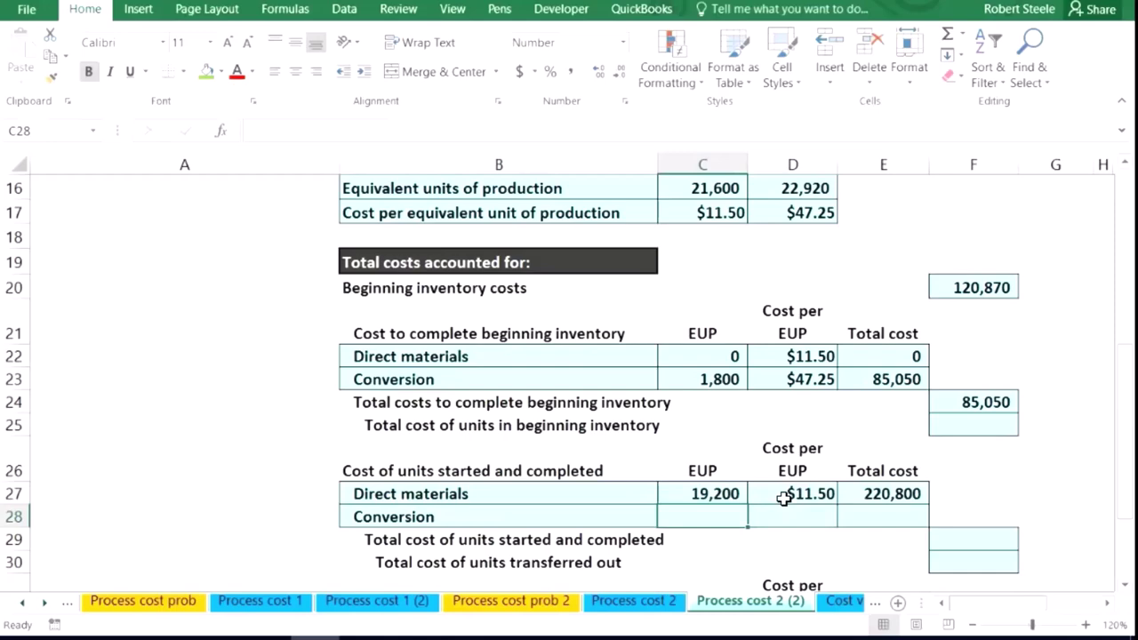
# Step: Link the Conversion EUP under "Cost of units started and completed", C28, to the started-and-completed conversion EUP in G10
pyautogui.write('=')
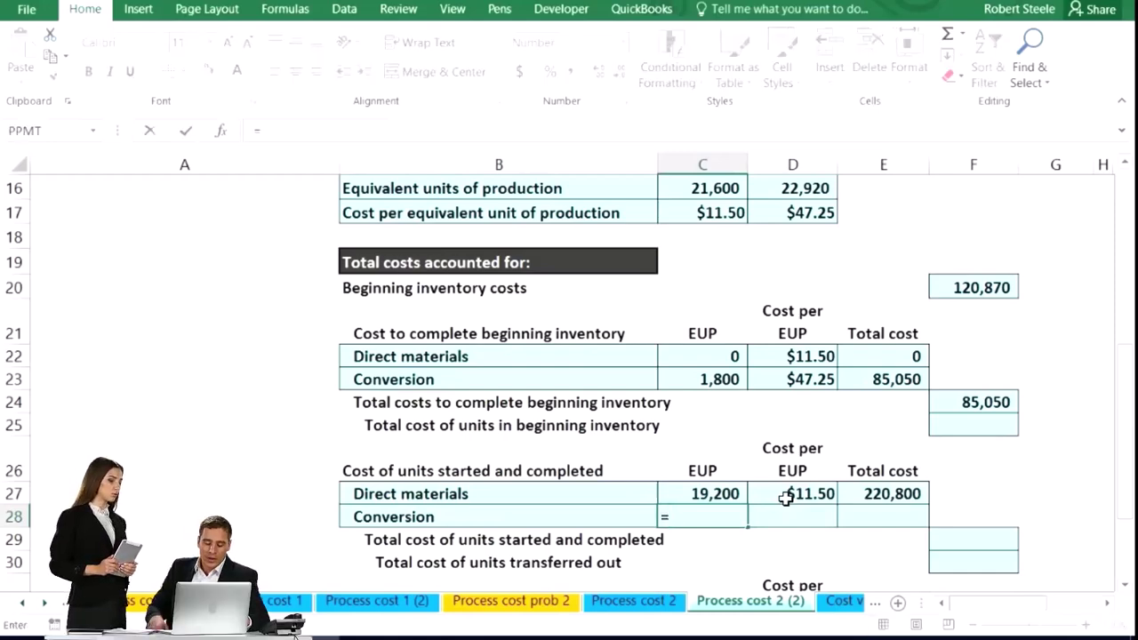
pyautogui.scroll(3, 786, 499)
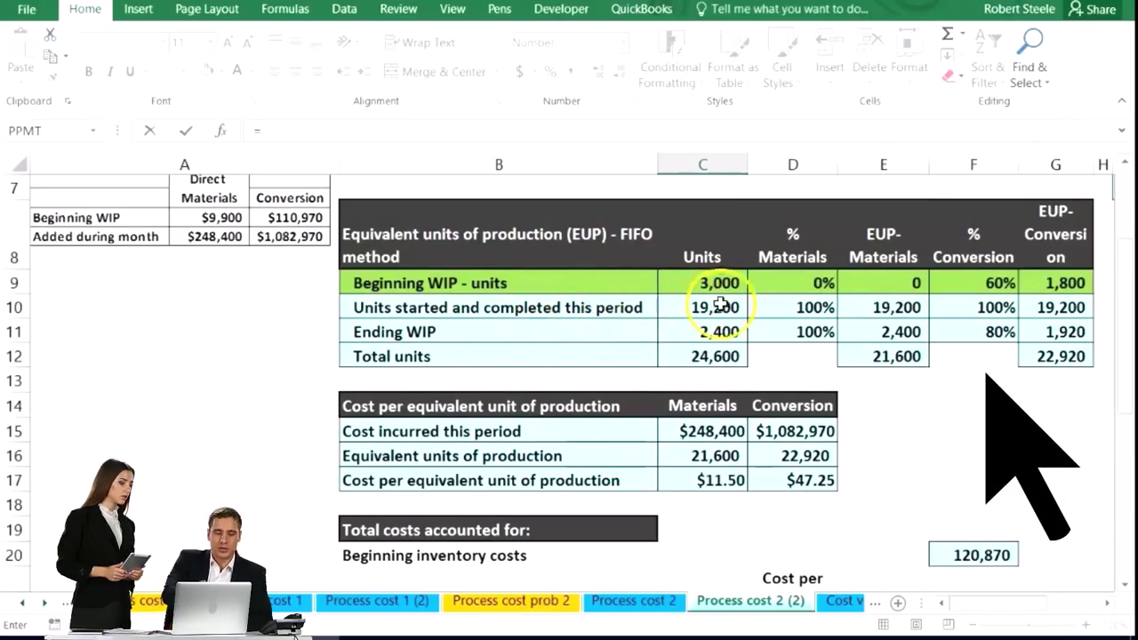
pyautogui.click(1053, 306)
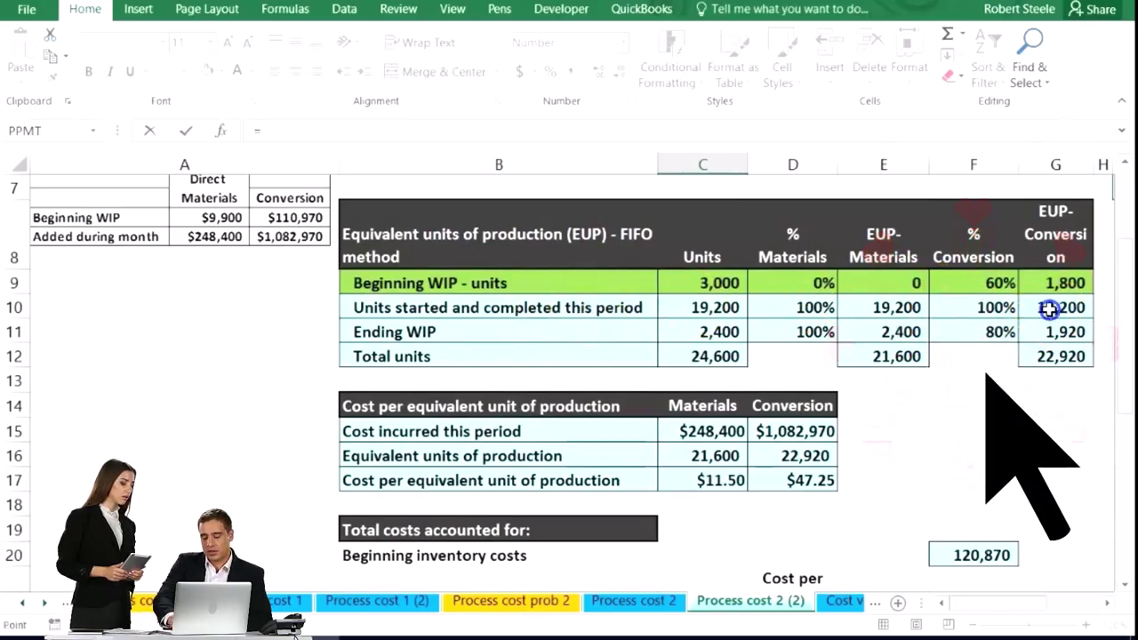
pyautogui.press('Return')
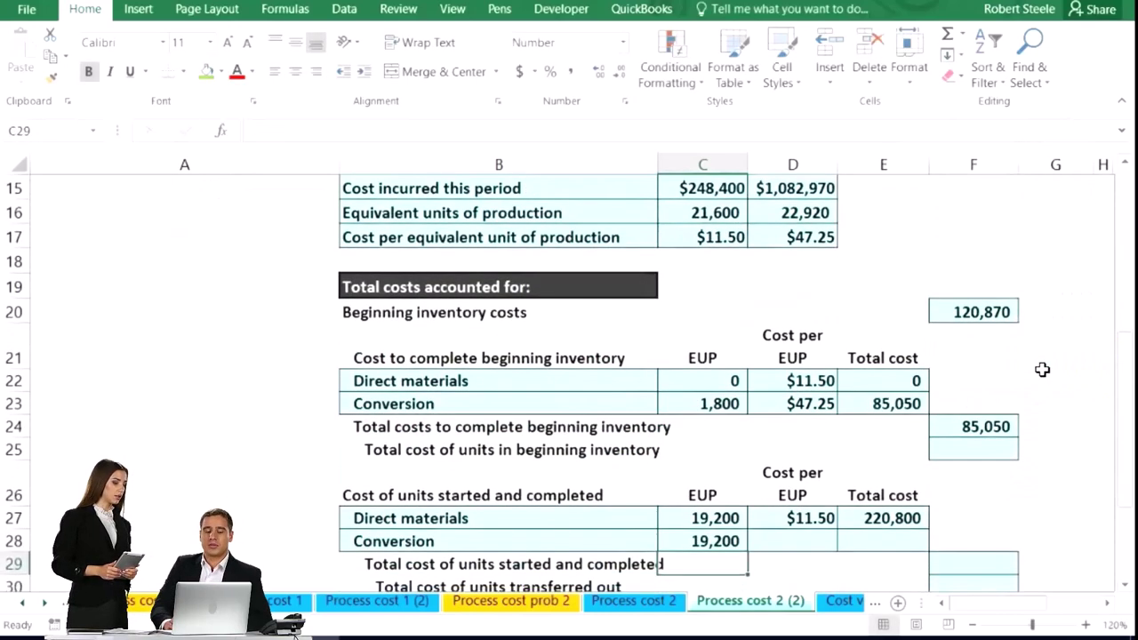
# Step: Link the Conversion cost per EUP in D28 to the conversion cost per equivalent unit in D17
pyautogui.press('Right')
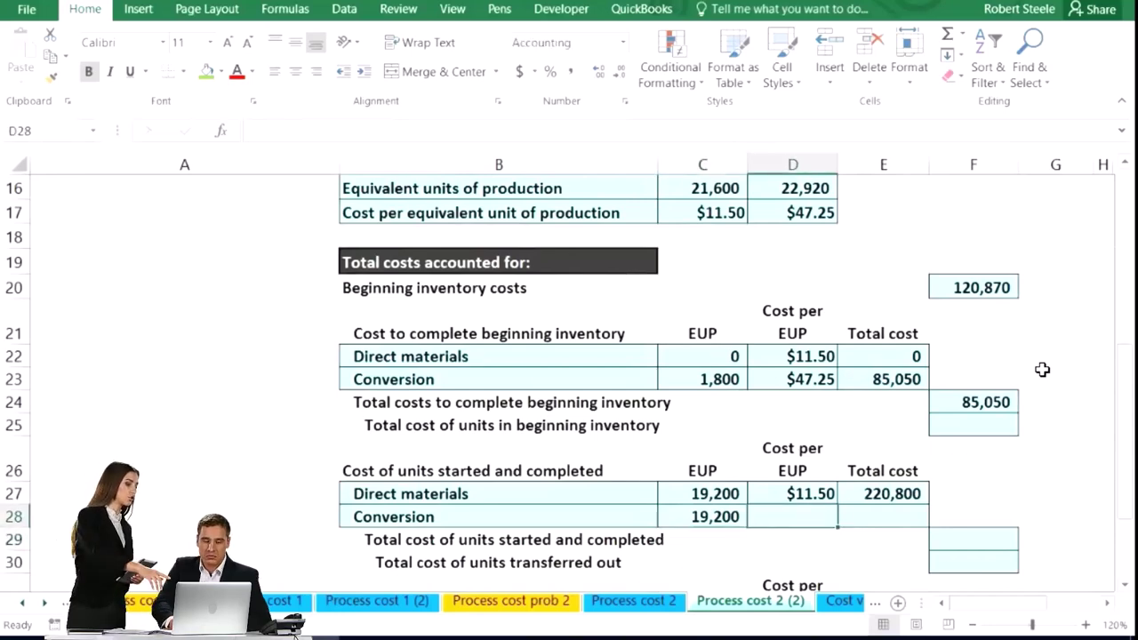
pyautogui.write('=')
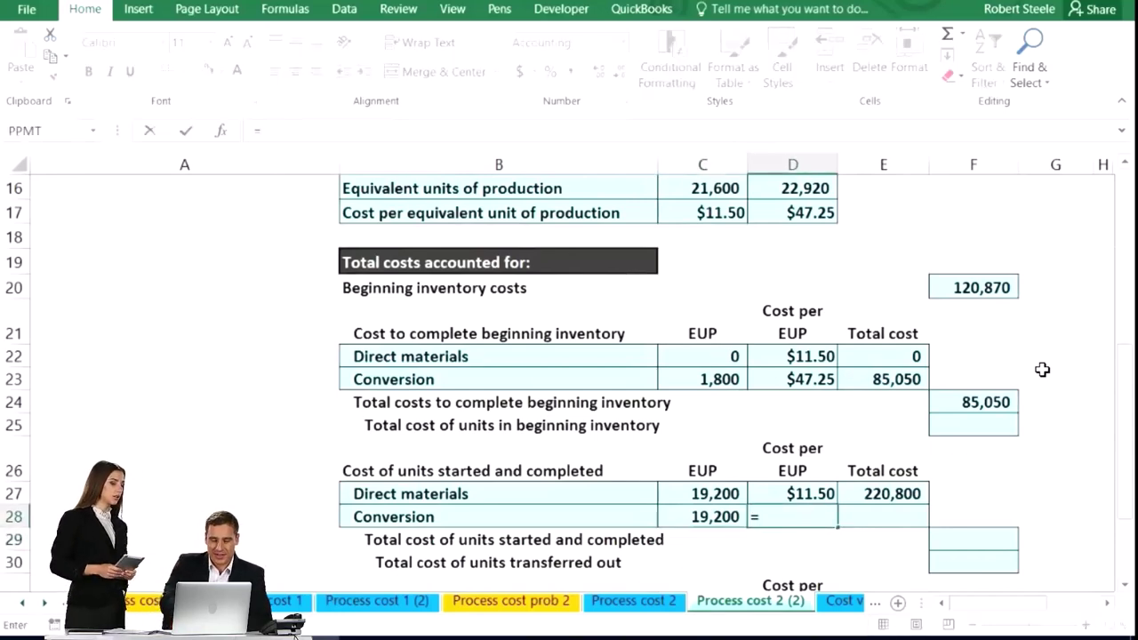
pyautogui.scroll(1, 1042, 370)
pyautogui.click(807, 287)
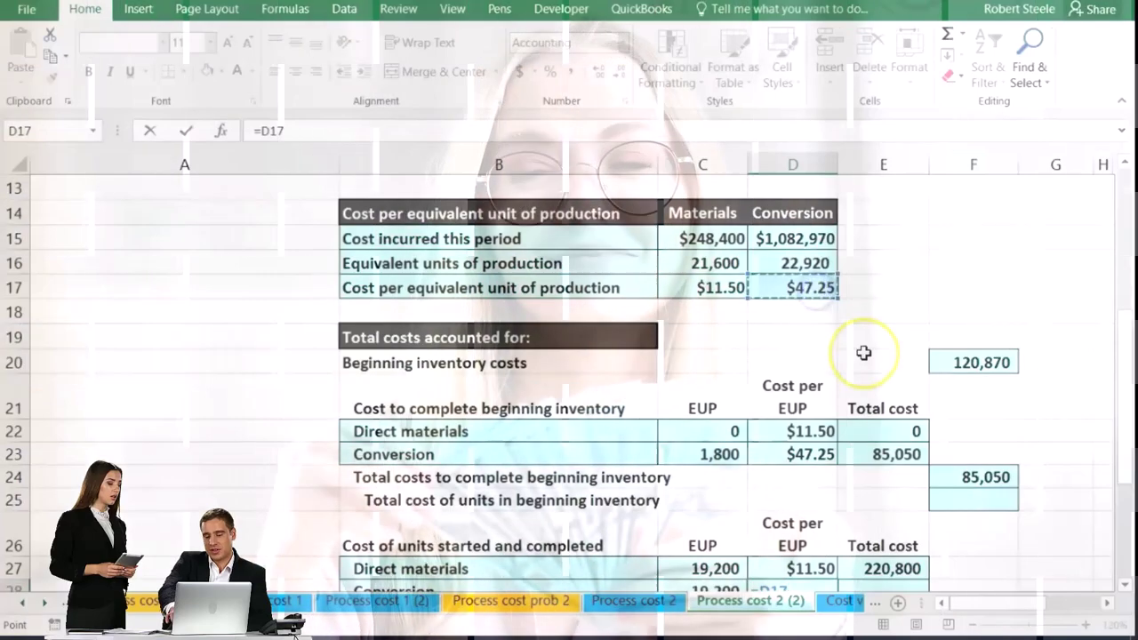
pyautogui.press('Return')
pyautogui.press('Down')
pyautogui.press('Down')
pyautogui.press('Up')
pyautogui.press('Up')
pyautogui.press('Up')
pyautogui.press('Right')
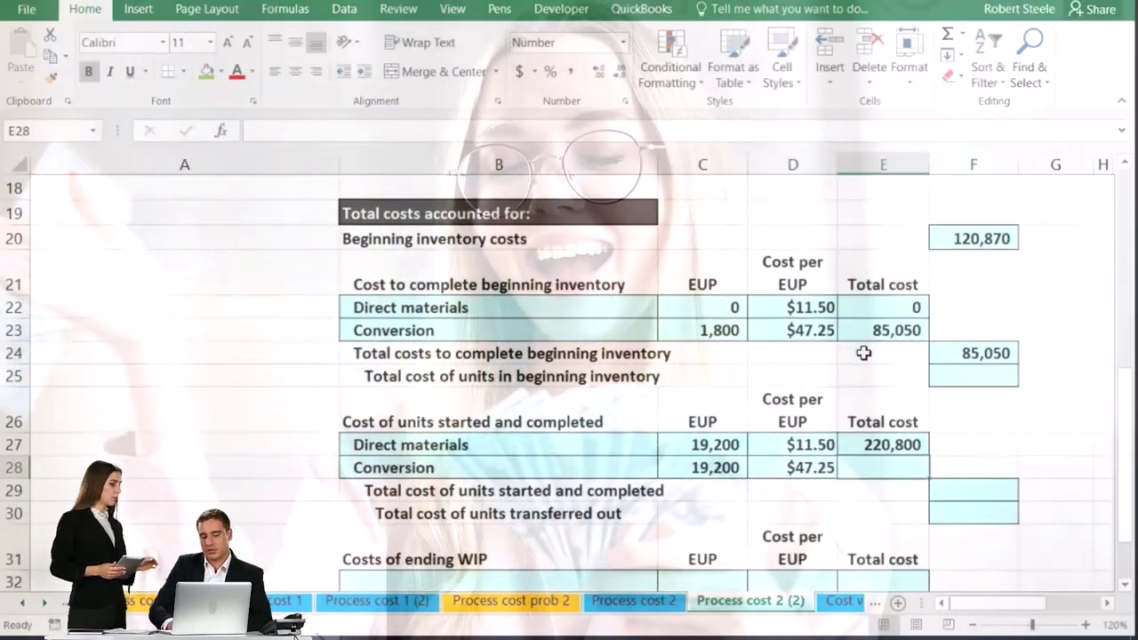
# Step: Calculate the Conversion total cost of units started and completed in E28 as C28*D28
pyautogui.write('=')
pyautogui.click(711, 468)
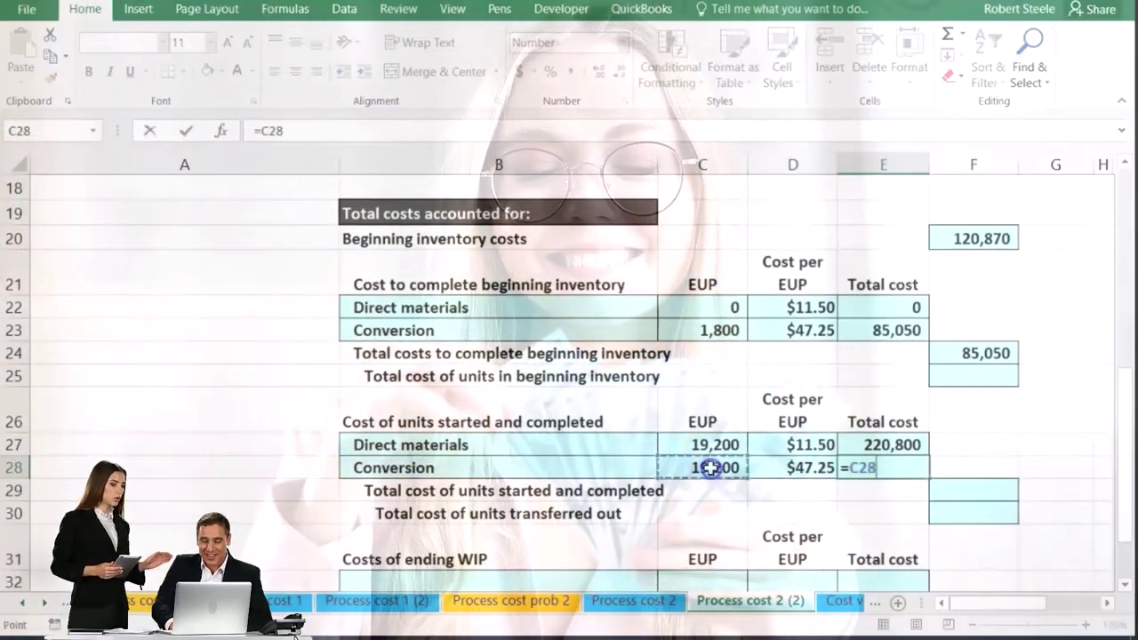
pyautogui.write('*')
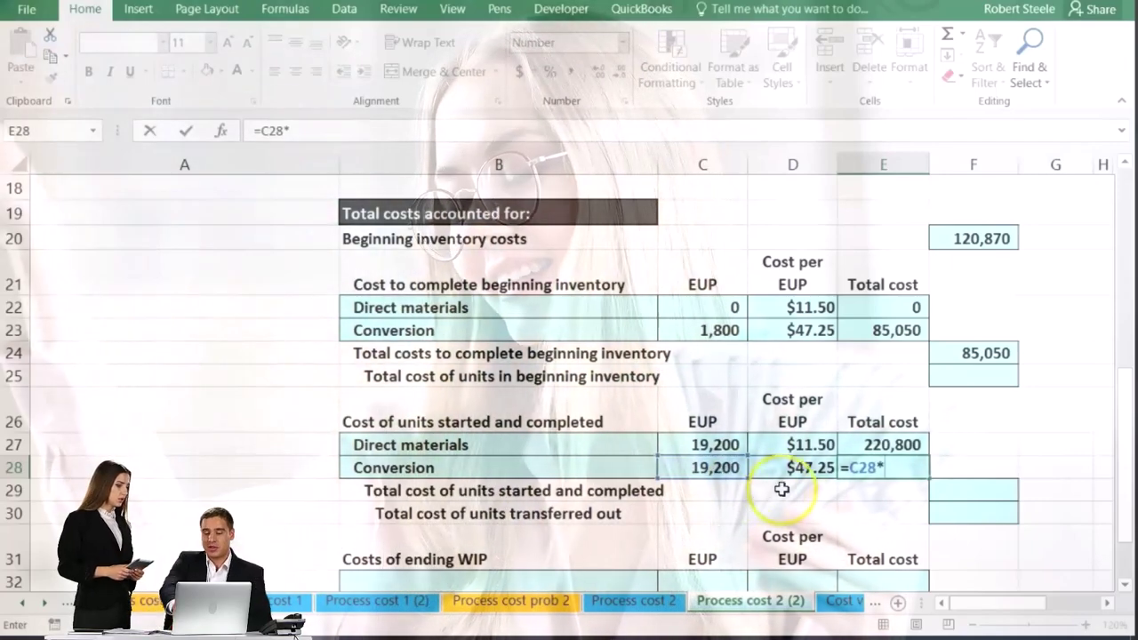
pyautogui.click(792, 467)
pyautogui.press('Return')
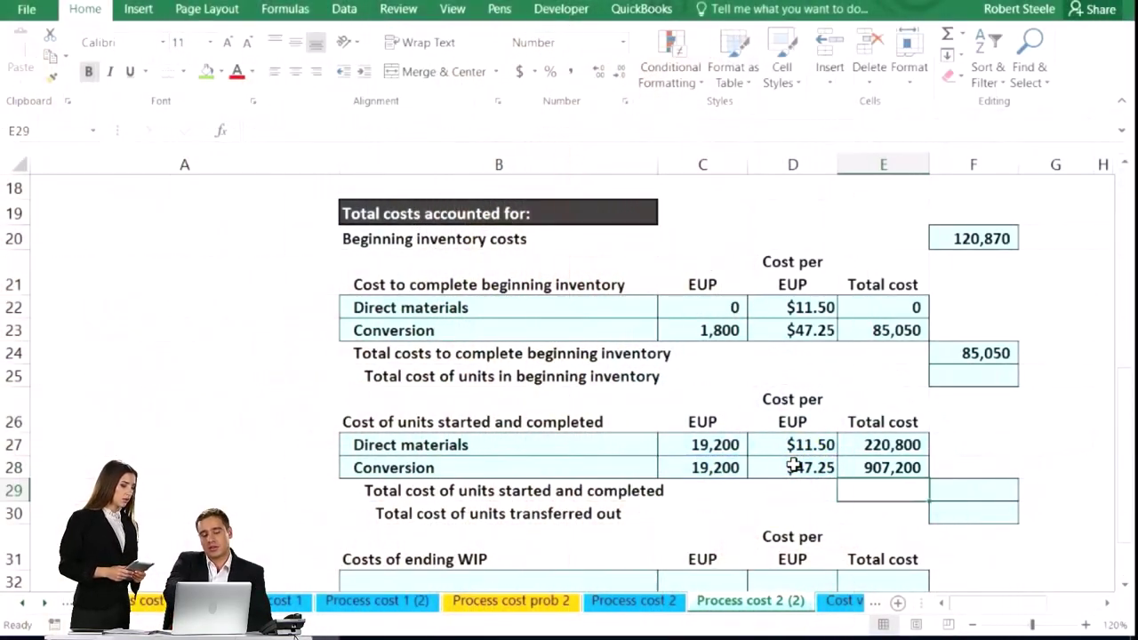
# Step: Calculate "Total cost of units started and completed" in F29 as the SUM of E27:E28
pyautogui.press('Right')
pyautogui.scroll(-1, 792, 467)
pyautogui.write('=sum(')
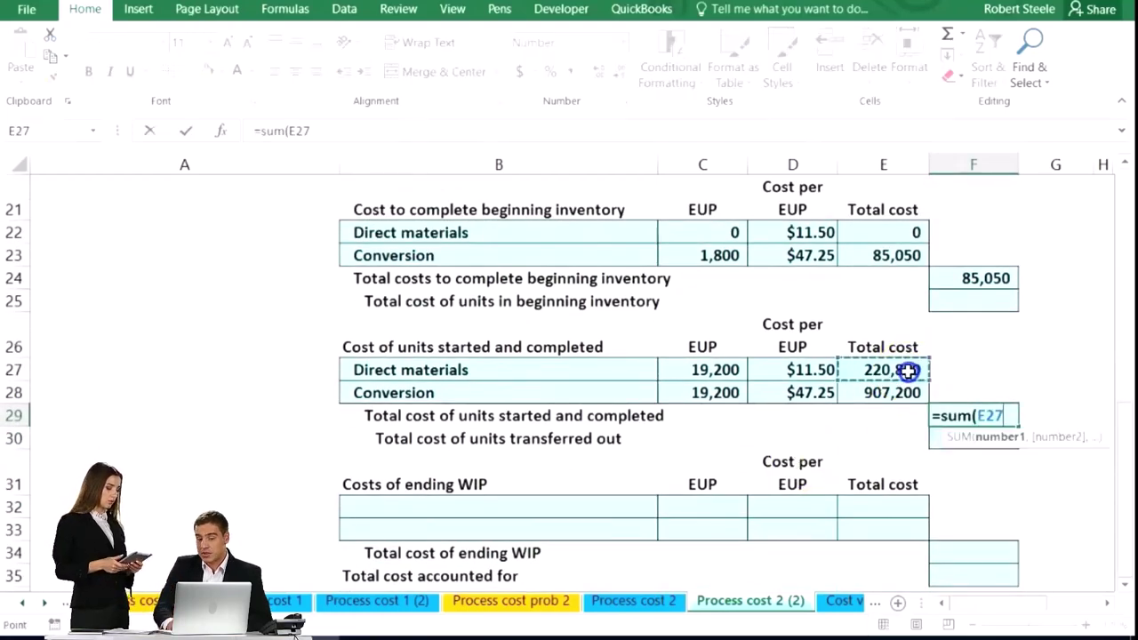
pyautogui.moveTo(906, 388); pyautogui.dragTo(906, 387)
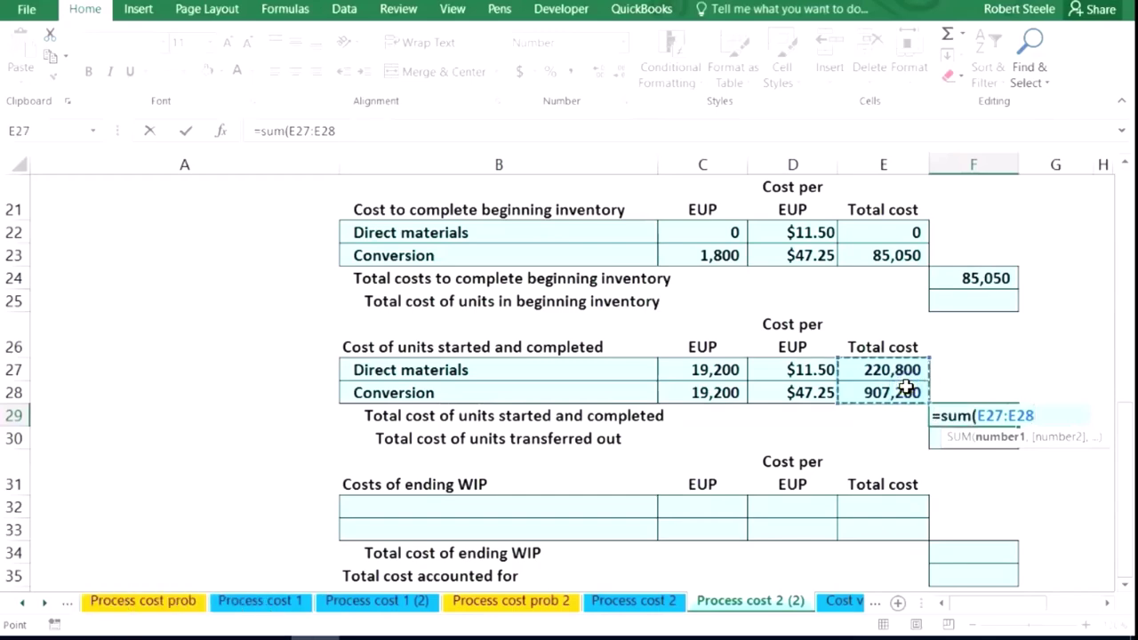
pyautogui.press('Return')
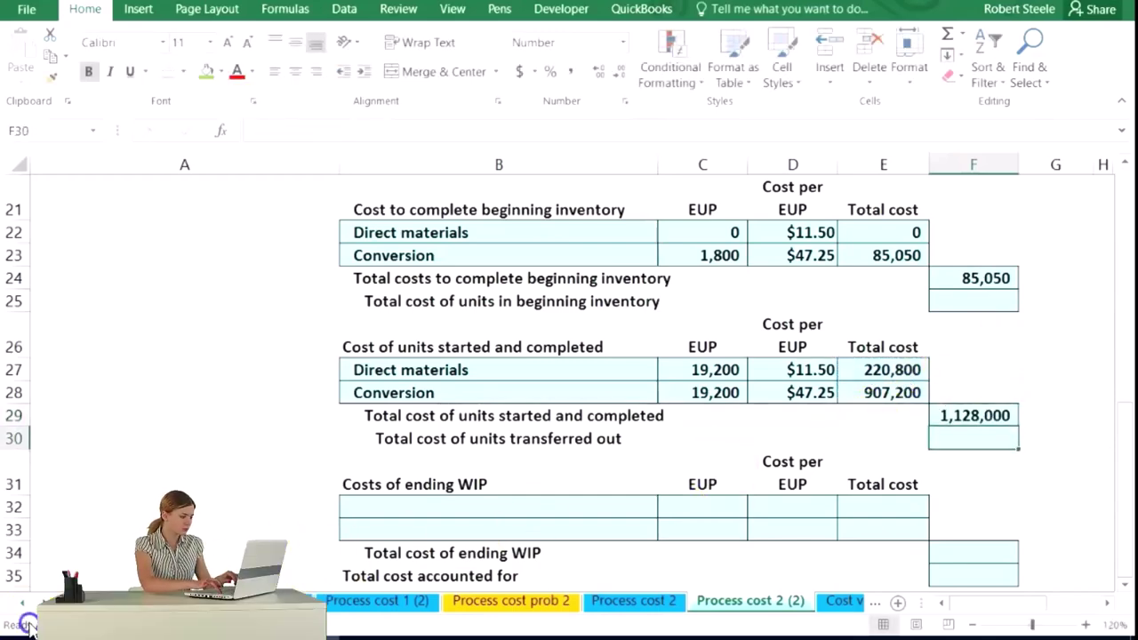
# Step: Fill the "Units started and completed this period" row, B10:G10, in the equivalent units table with light green
pyautogui.scroll(1, 350, 421)
pyautogui.scroll(2, 352, 430)
pyautogui.scroll(2, 350, 430)
pyautogui.moveTo(400, 331); pyautogui.dragTo(1061, 333)
pyautogui.rightClick(1061, 332)
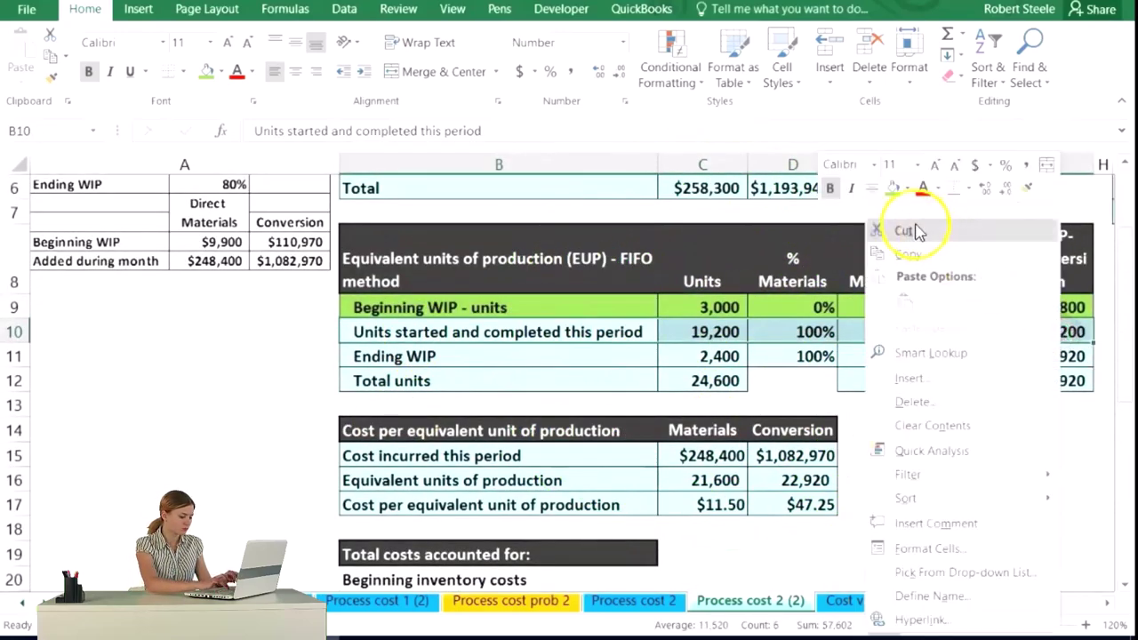
pyautogui.click(478, 361)
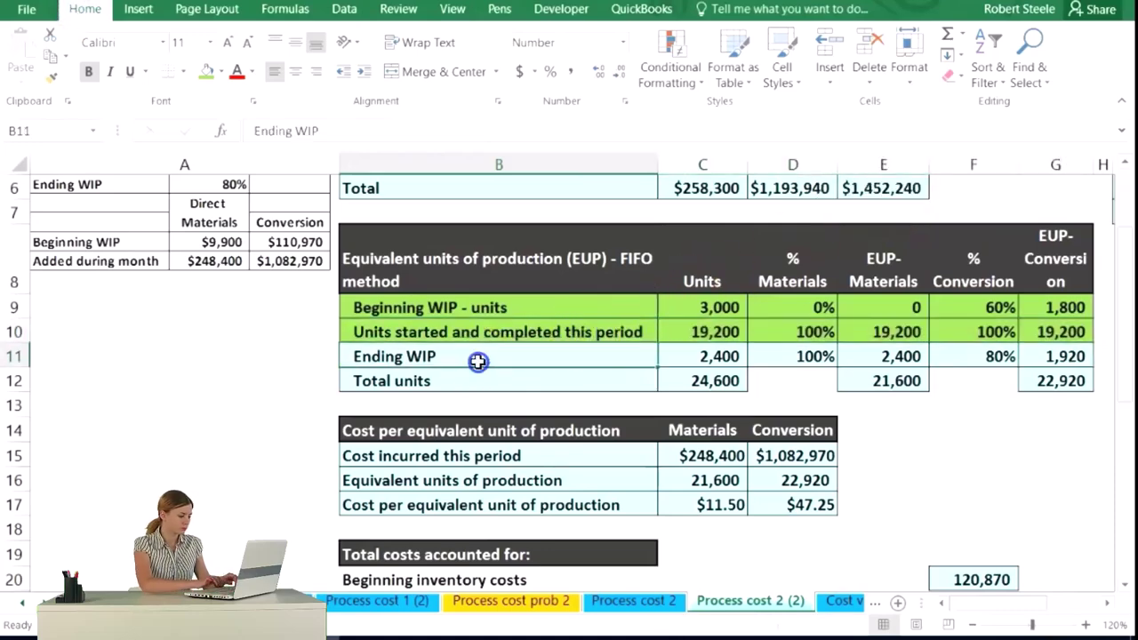
# Step: Review the "Total cost of units in beginning inventory" line and trace the beginning inventory costs in F20 to their source cell
pyautogui.scroll(-3, 266, 428)
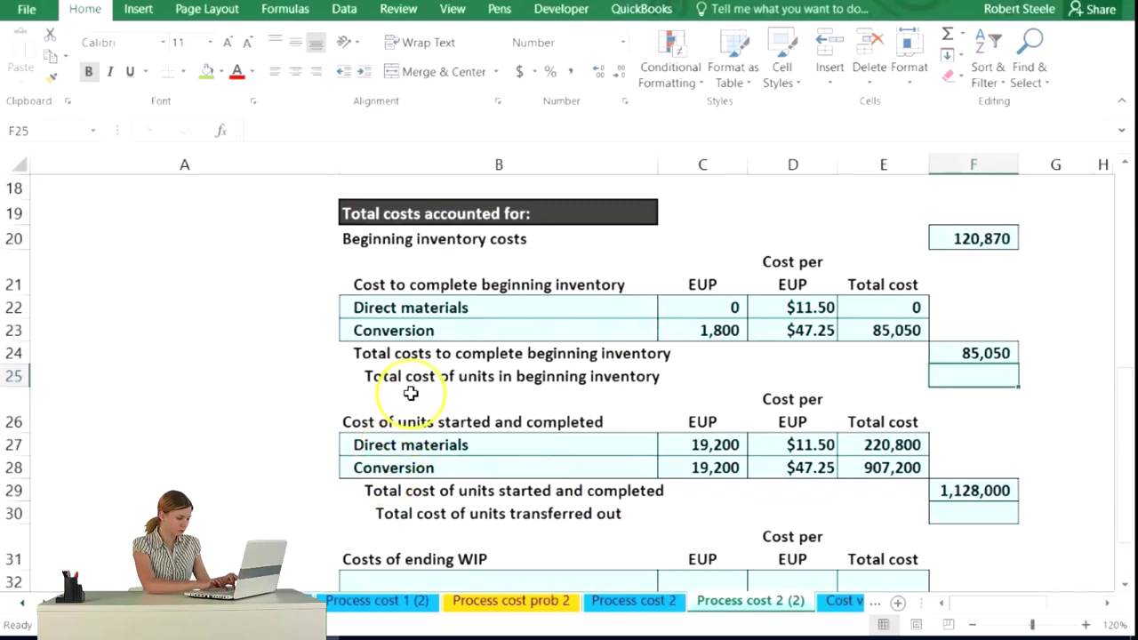
pyautogui.click(409, 394)
pyautogui.click(396, 376)
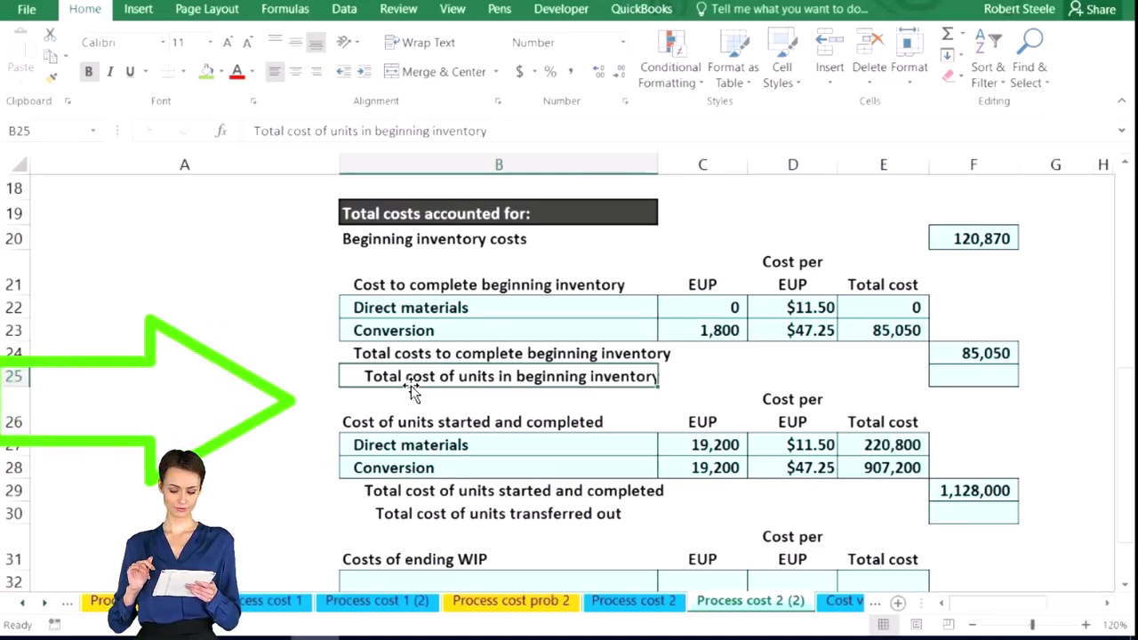
pyautogui.click(954, 242)
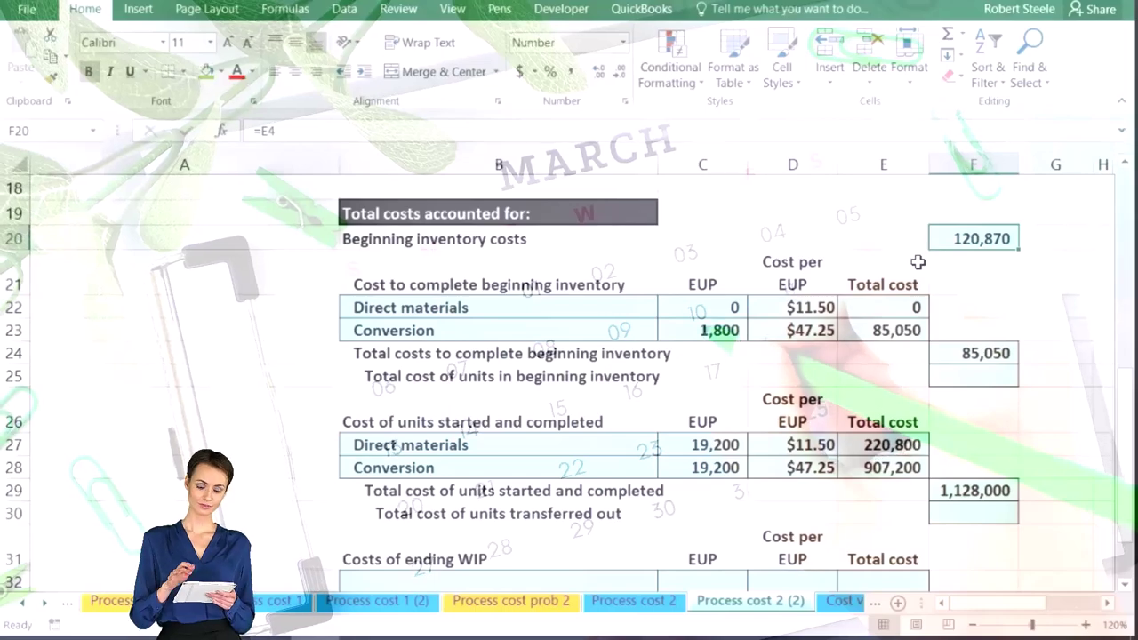
pyautogui.hotkey('ctrl', '[')
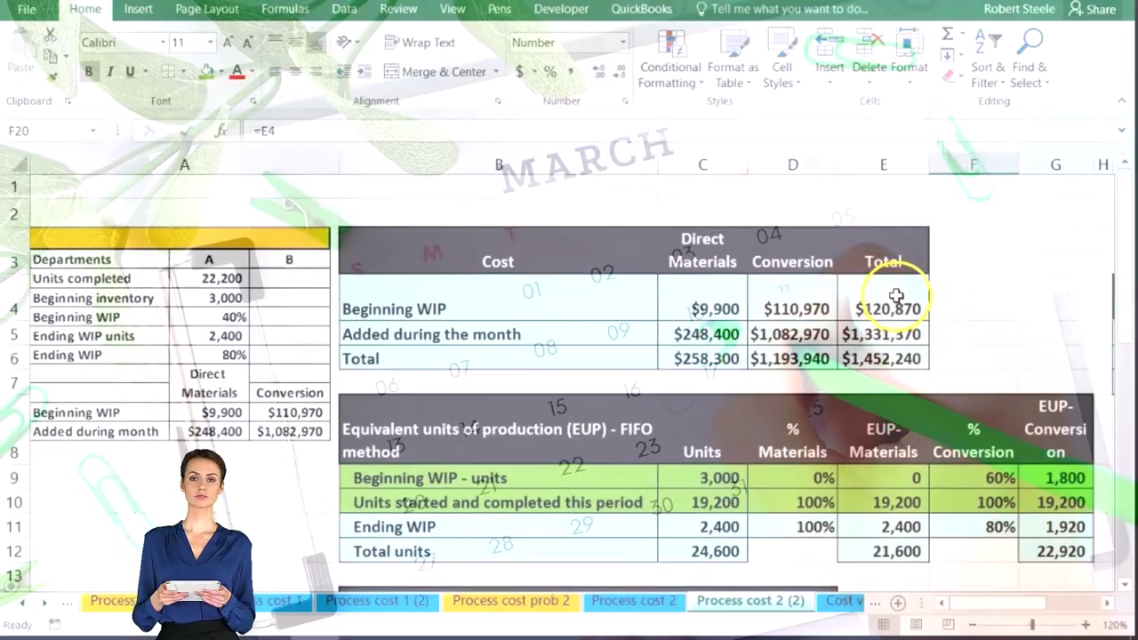
pyautogui.scroll(-9, 950, 290)
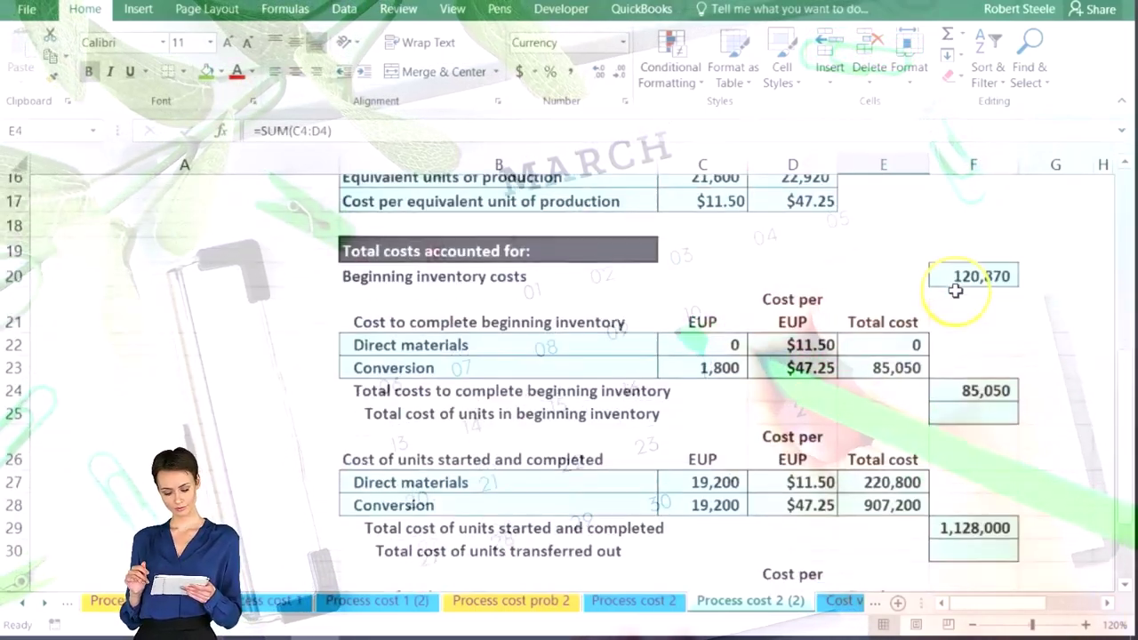
pyautogui.scroll(3, 955, 291)
pyautogui.click(971, 212)
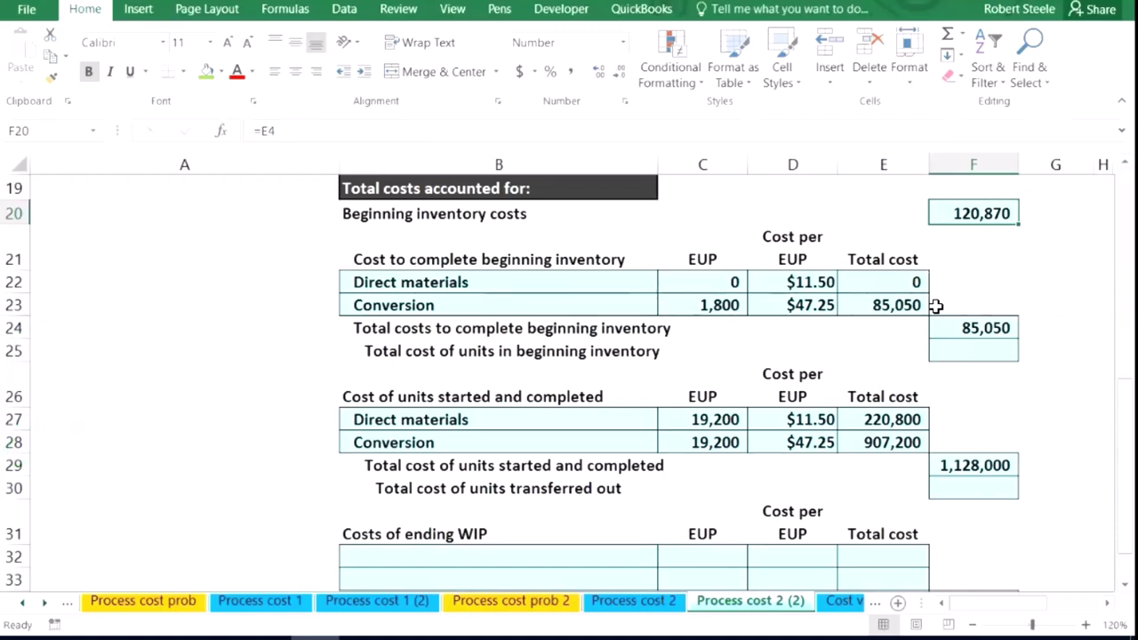
# Step: Calculate "Total cost of units in beginning inventory" in F25 as the SUM of F20:F24
pyautogui.click(943, 349)
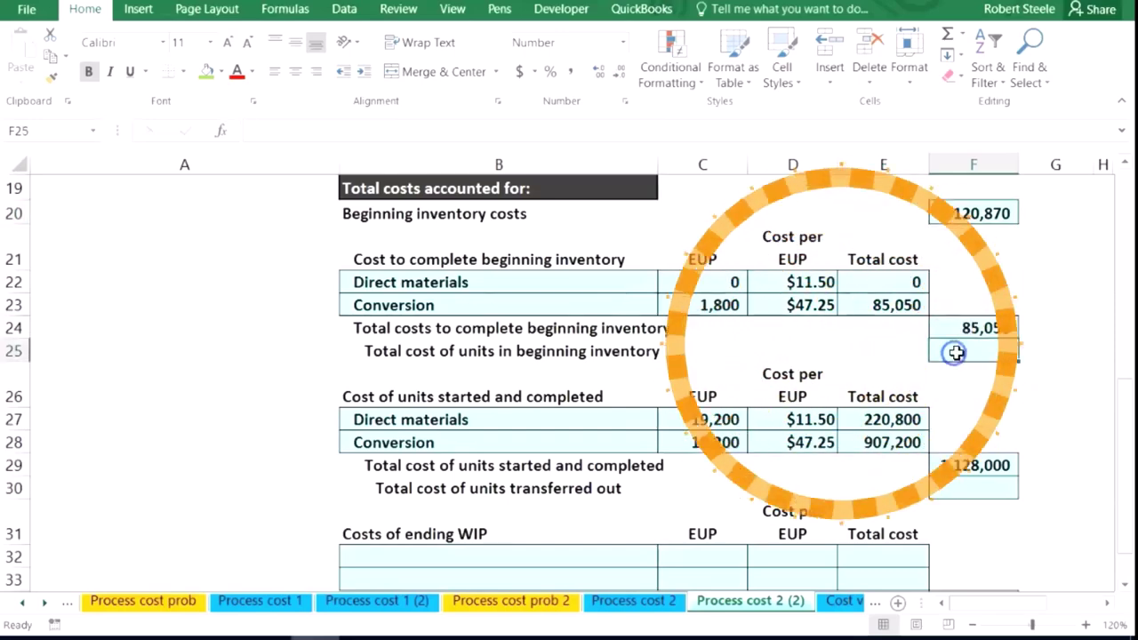
pyautogui.write('=sum(')
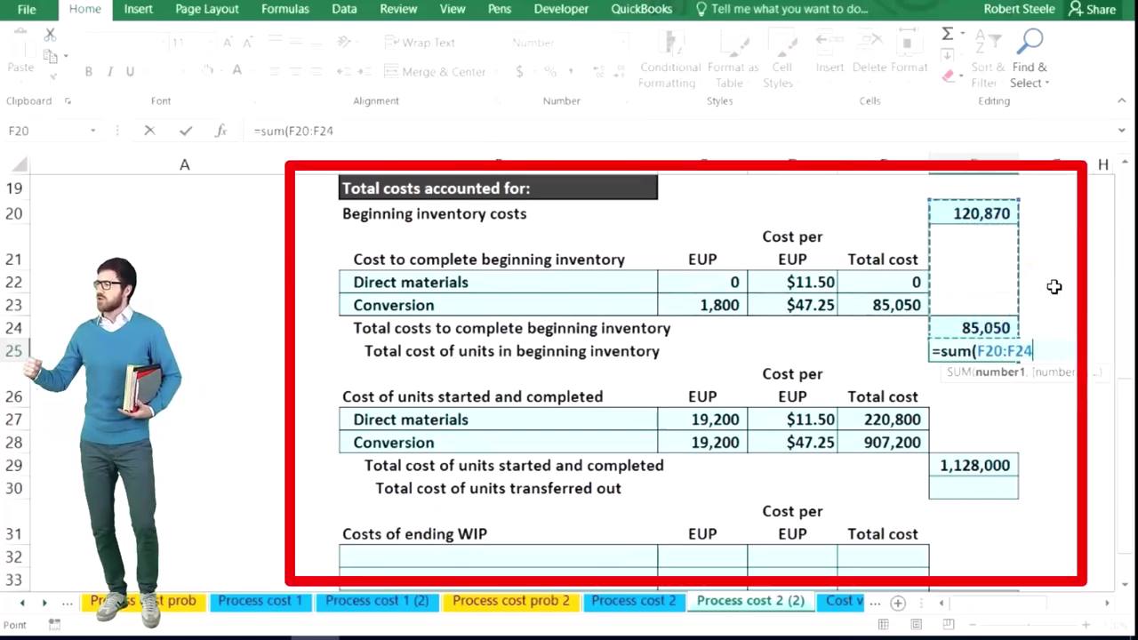
pyautogui.hotkey('ctrl', 'Return')
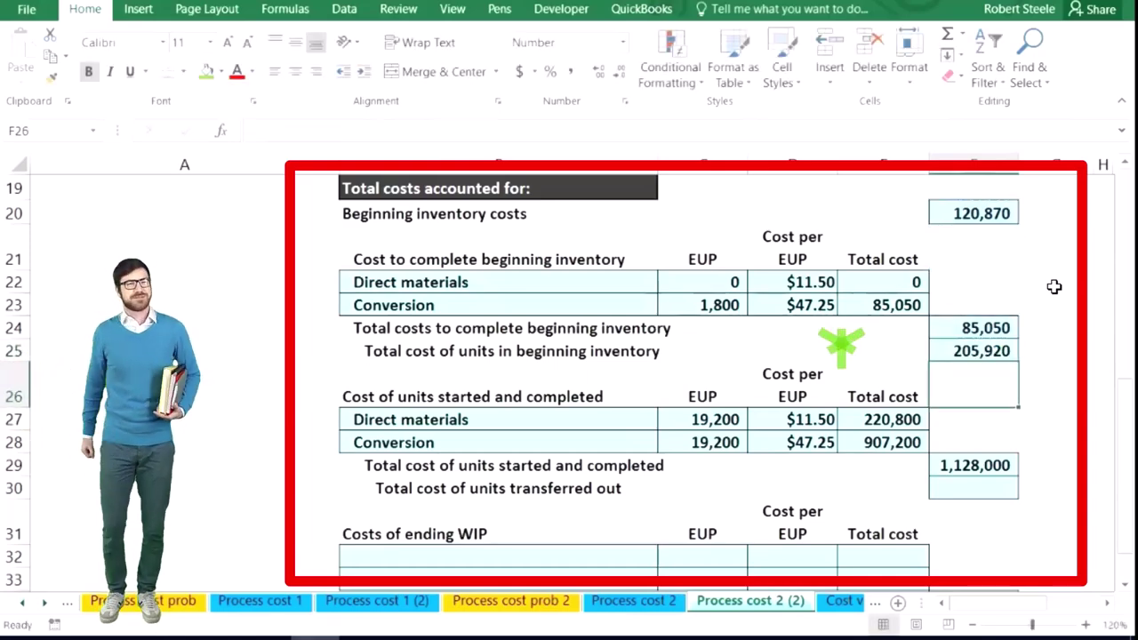
# Step: Calculate "Total cost of units transferred out" in F30 as the SUM of F25:F29
pyautogui.click(786, 466)
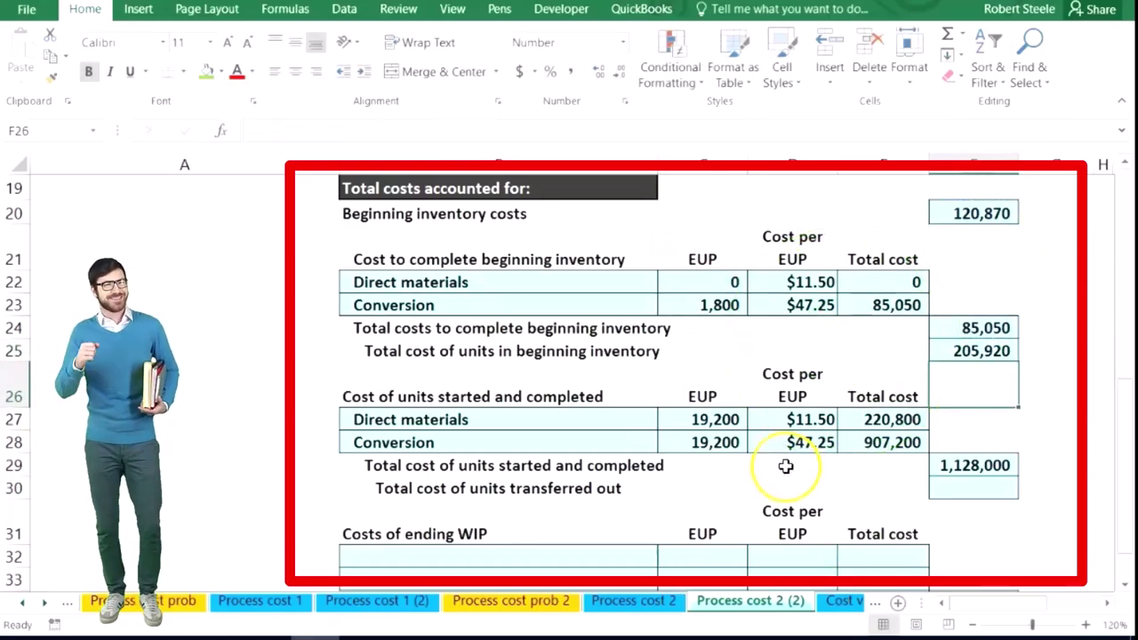
pyautogui.click(598, 490)
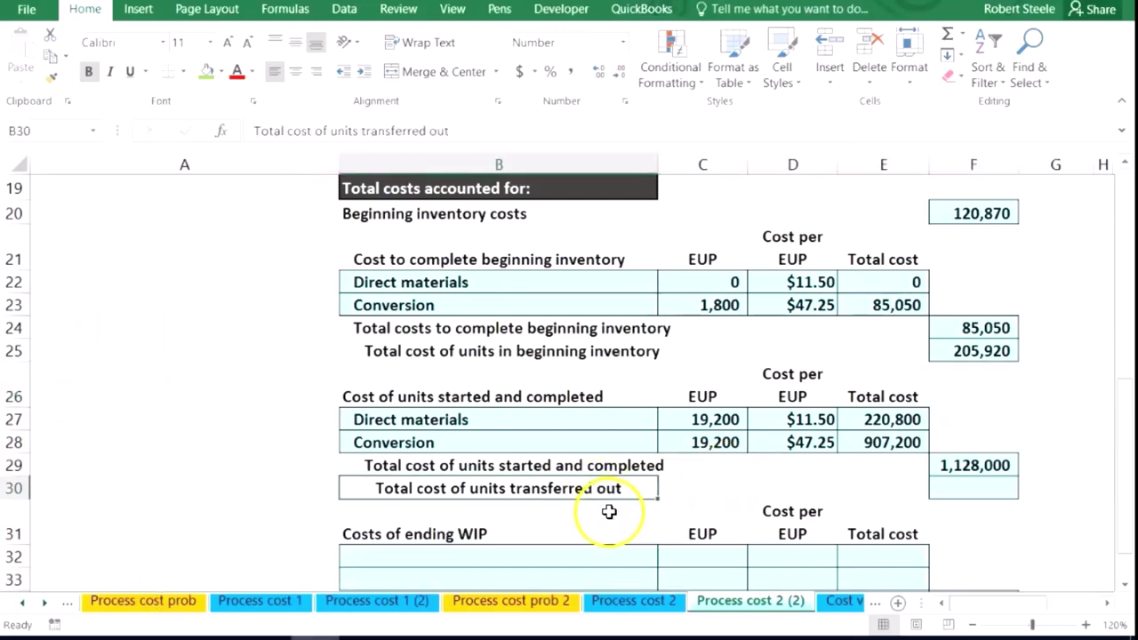
pyautogui.click(951, 484)
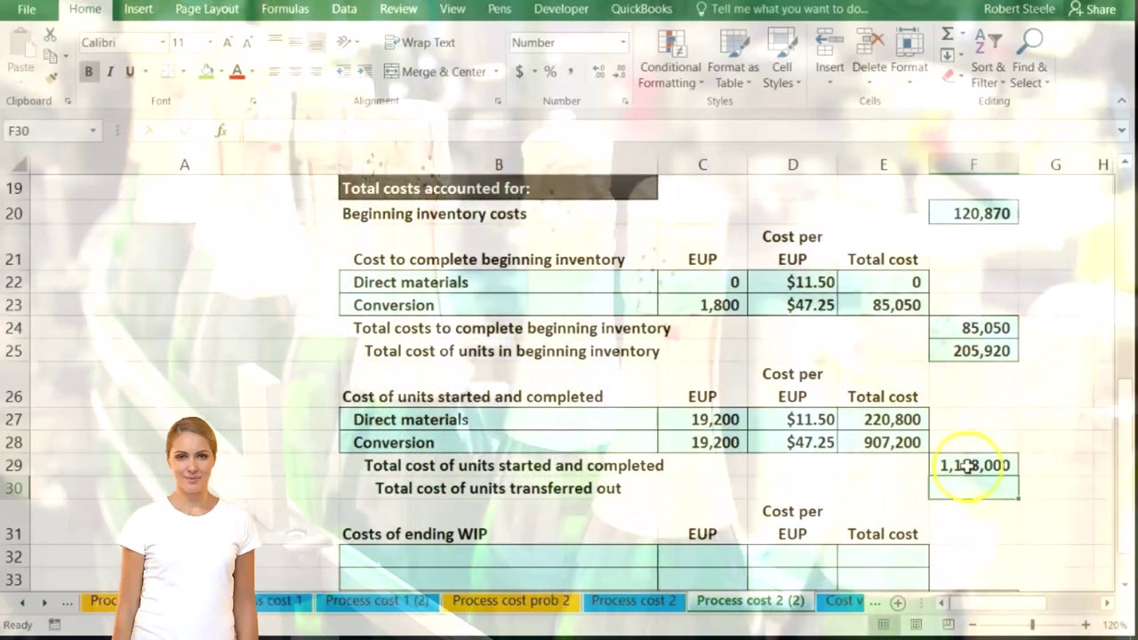
pyautogui.click(967, 353)
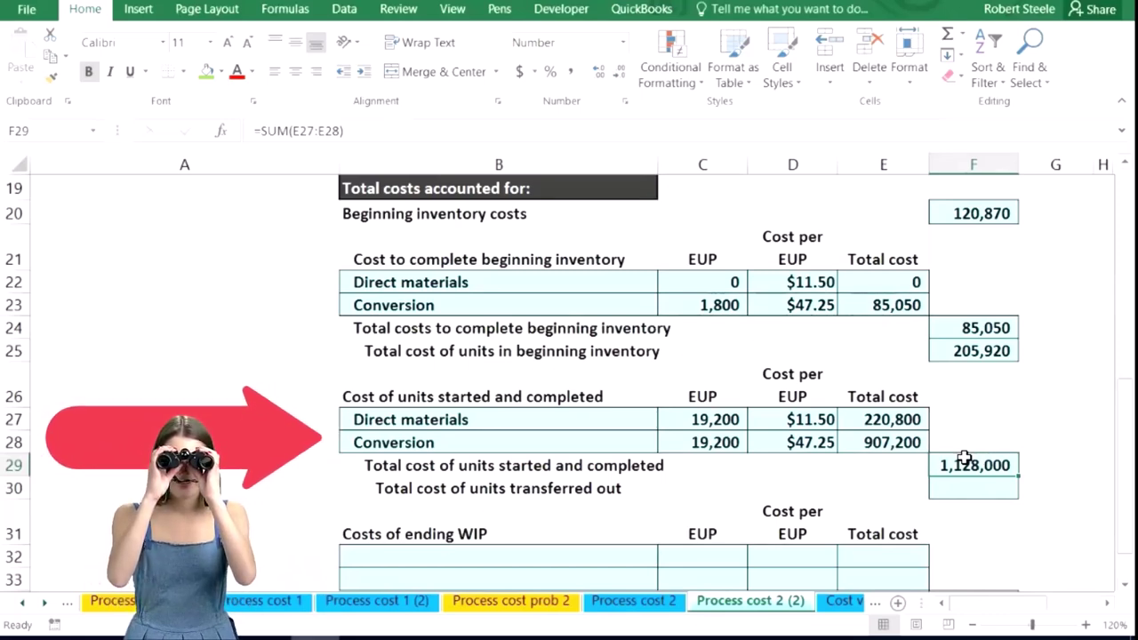
pyautogui.press('Return')
pyautogui.write('=sum(')
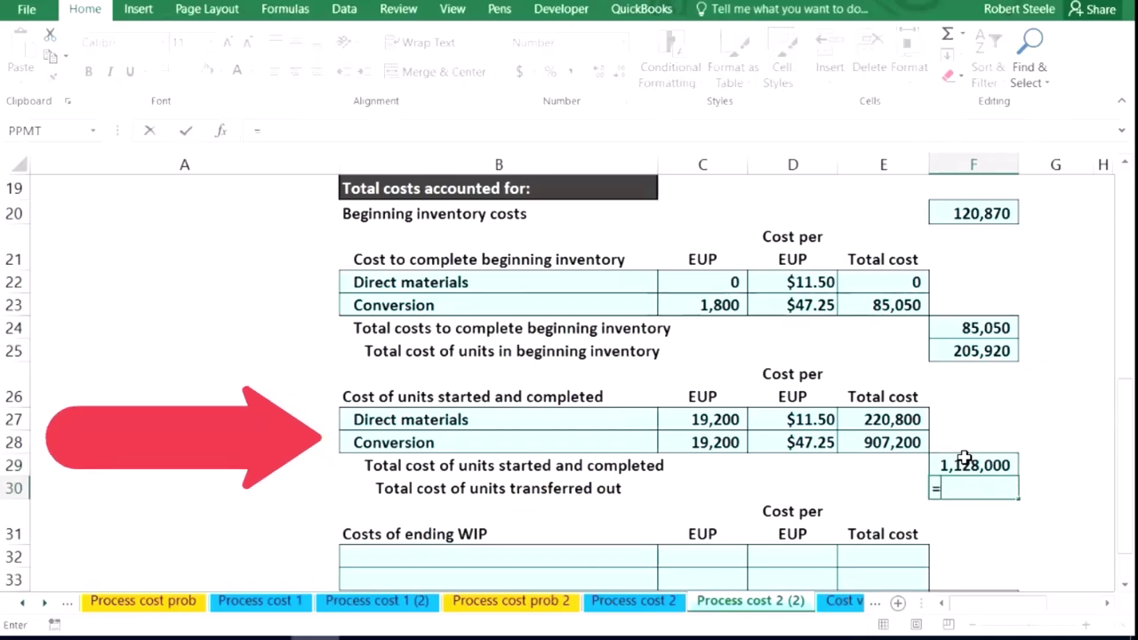
pyautogui.click(976, 354)
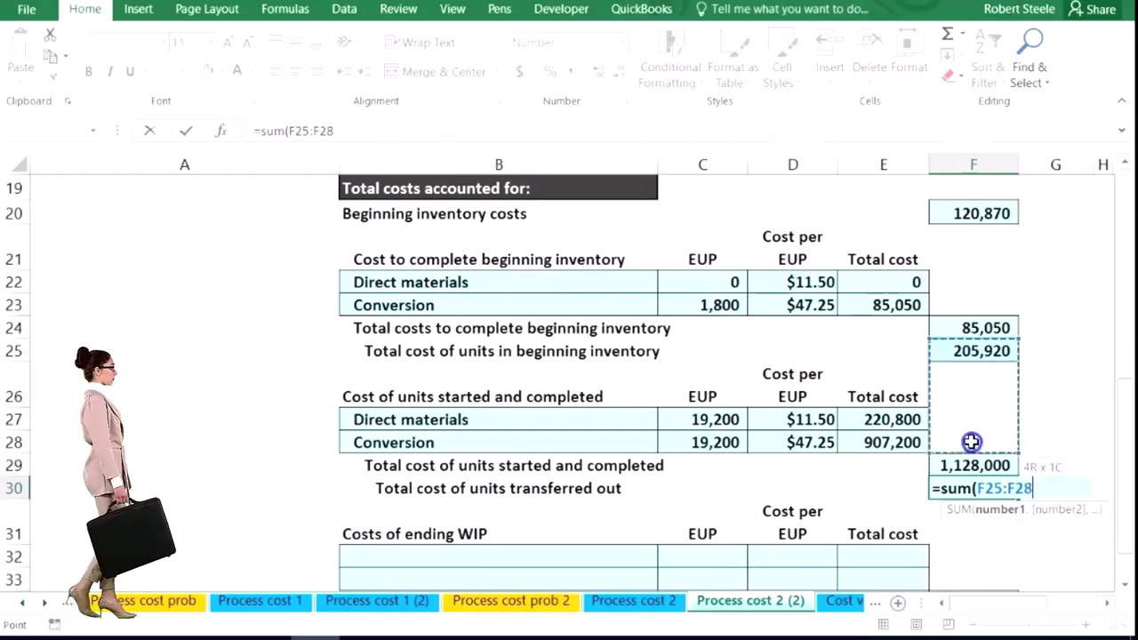
pyautogui.moveTo(972, 466); pyautogui.dragTo(971, 466)
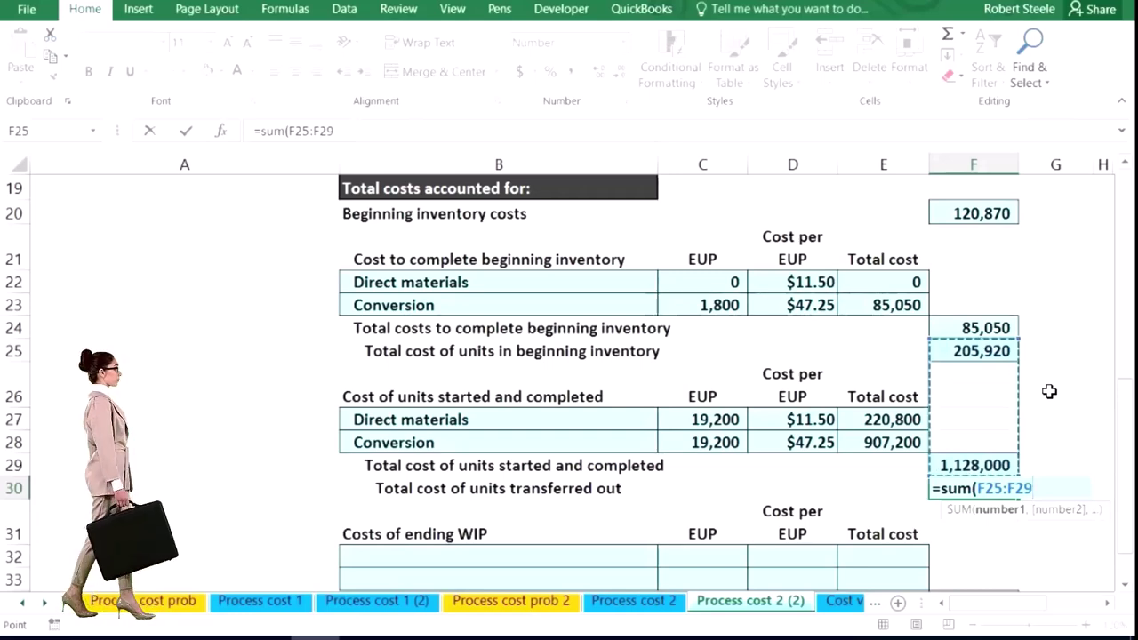
pyautogui.press('Return')
pyautogui.click(979, 488)
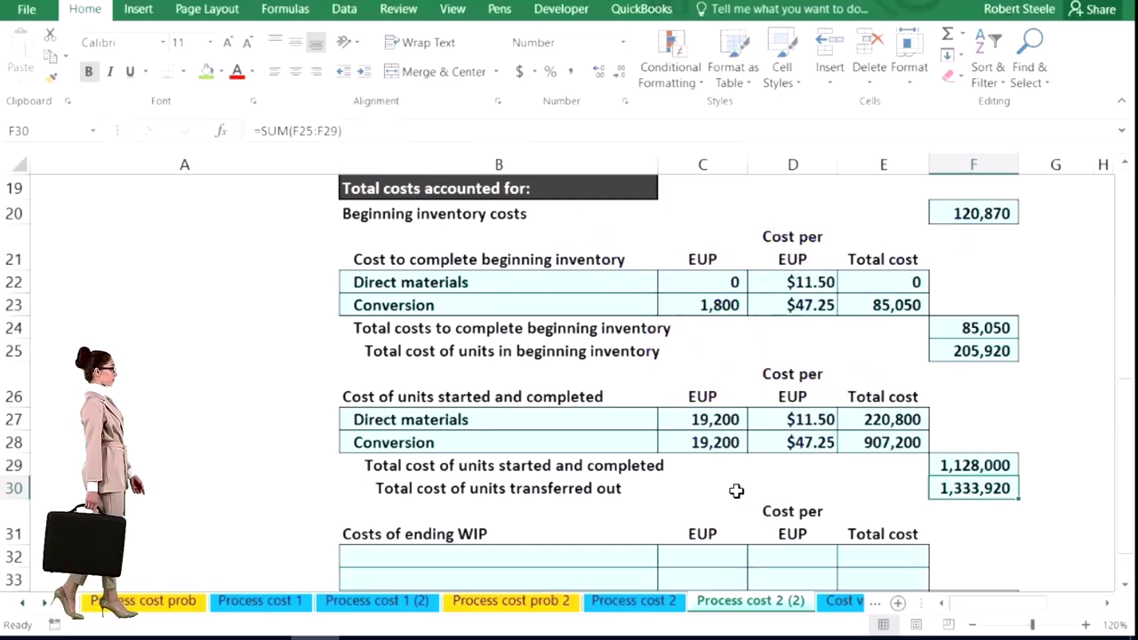
# Step: Label the first row under "Costs of ending WIP" in B32 by referencing the "Direct materials" label in B27
pyautogui.scroll(-1, 736, 490)
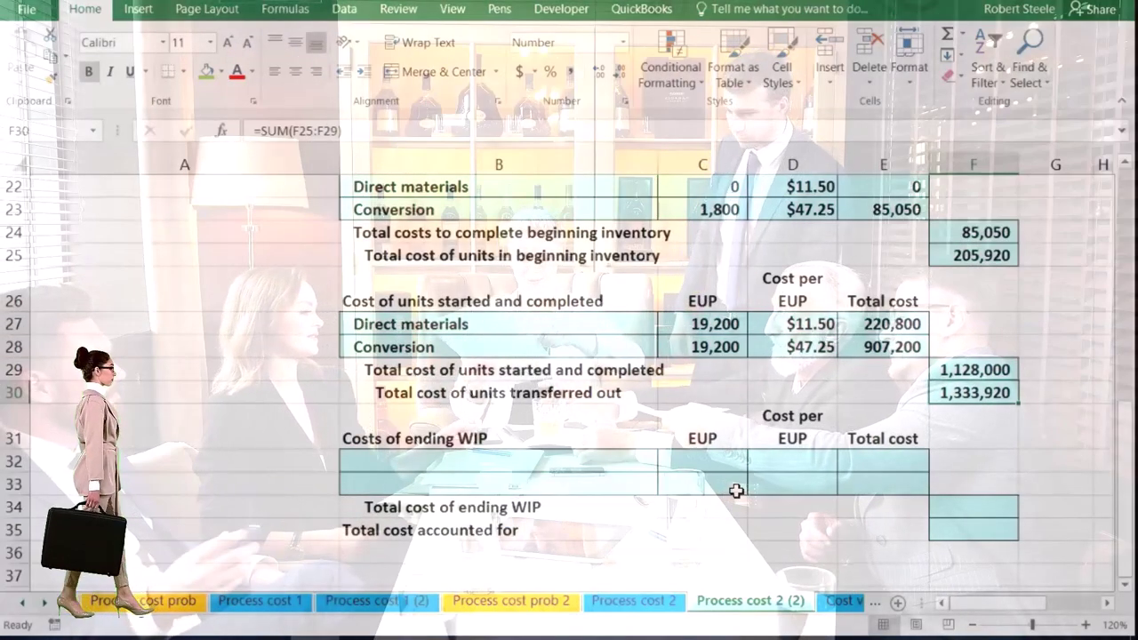
pyautogui.click(547, 469)
pyautogui.write('=')
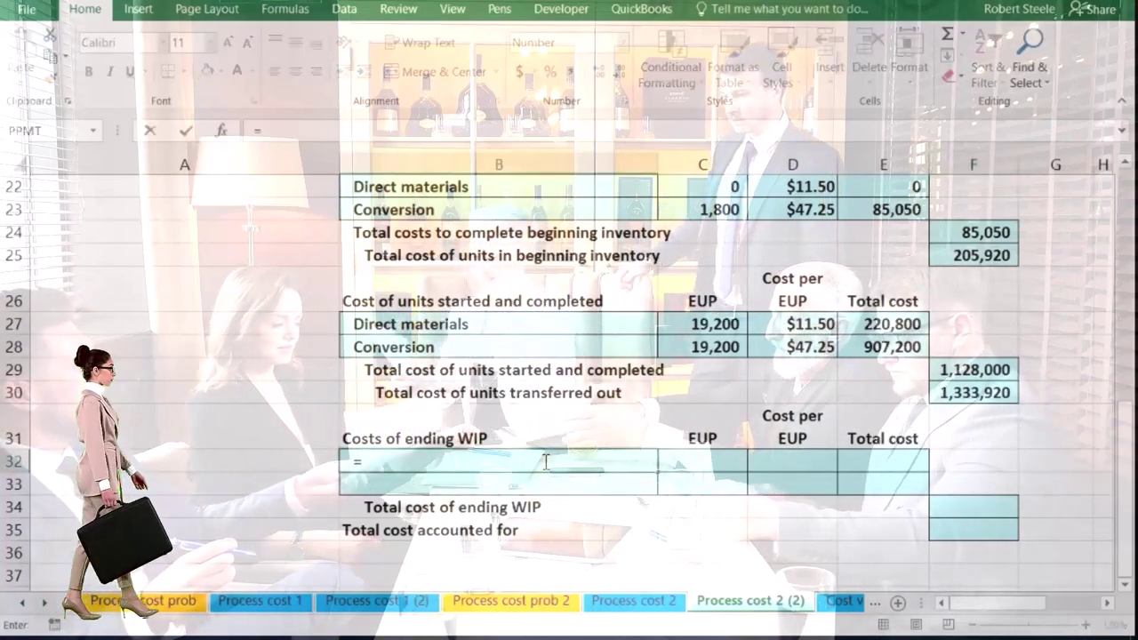
pyautogui.press('Up')
pyautogui.press('Up')
pyautogui.press('Up')
pyautogui.press('Up')
pyautogui.press('Up')
pyautogui.press('Tab')
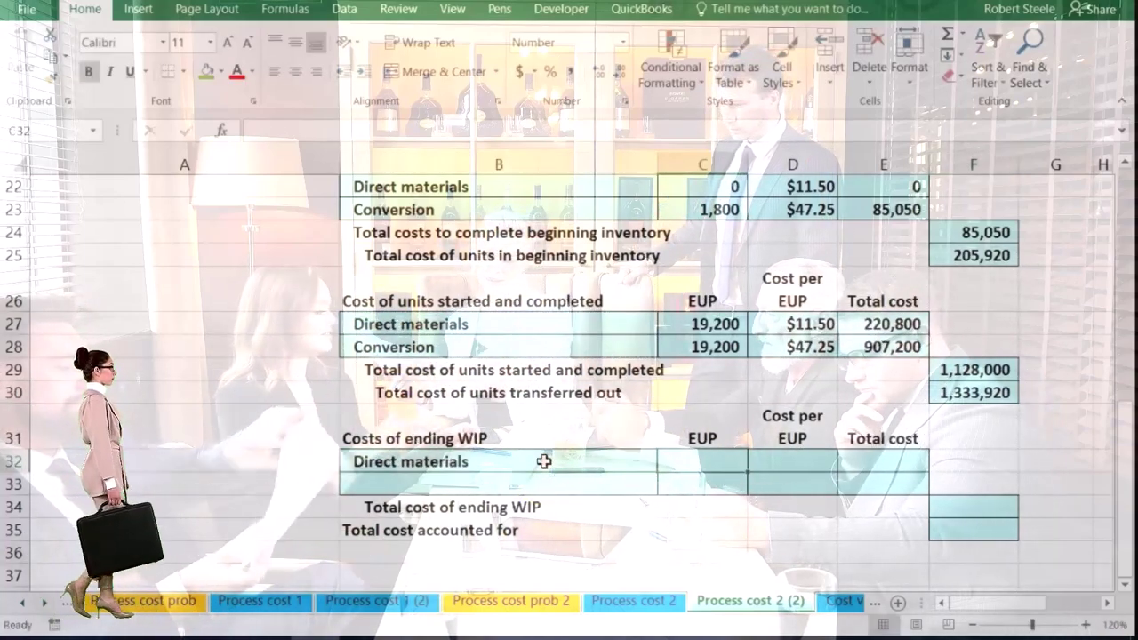
# Step: Link the ending WIP direct materials EUP in C32 to the Ending WIP materials equivalent units in E11
pyautogui.write('=')
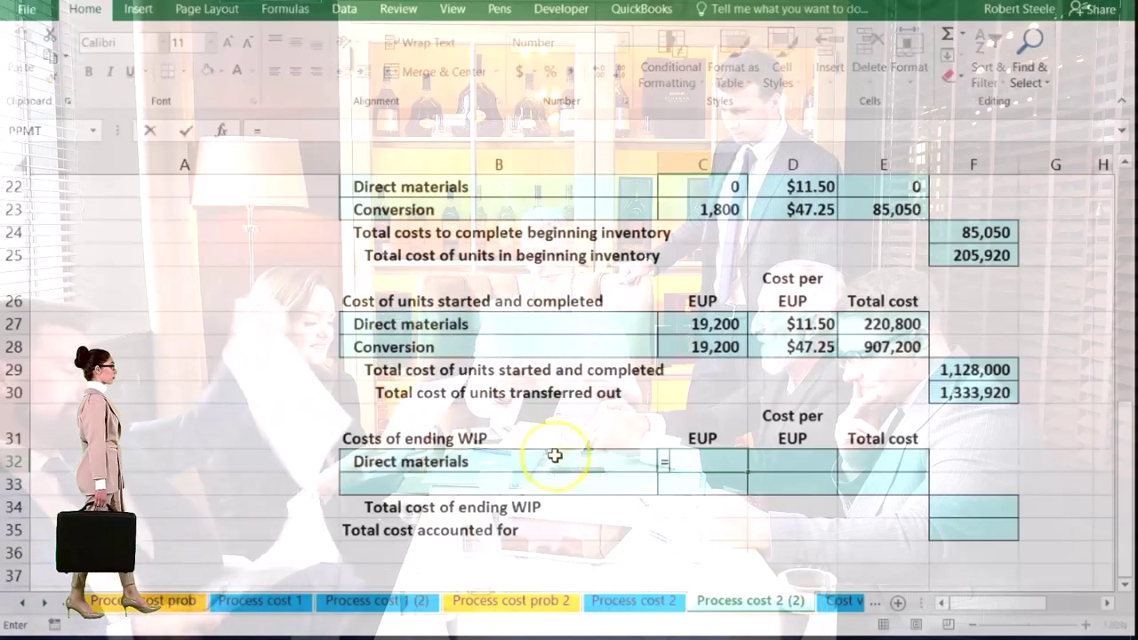
pyautogui.scroll(5, 556, 457)
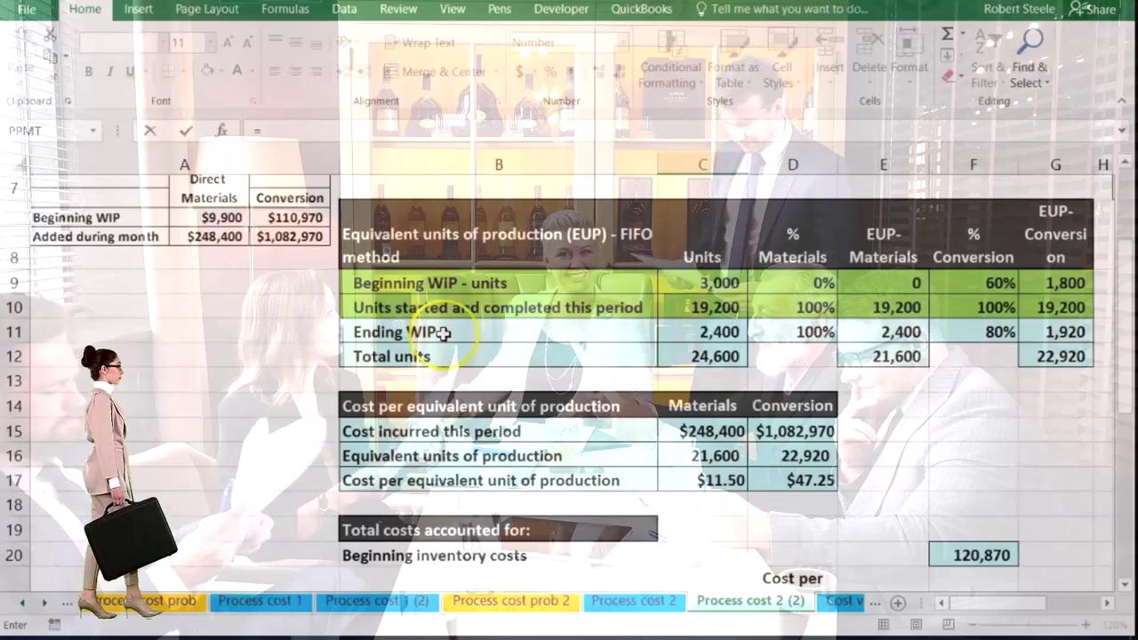
pyautogui.click(889, 332)
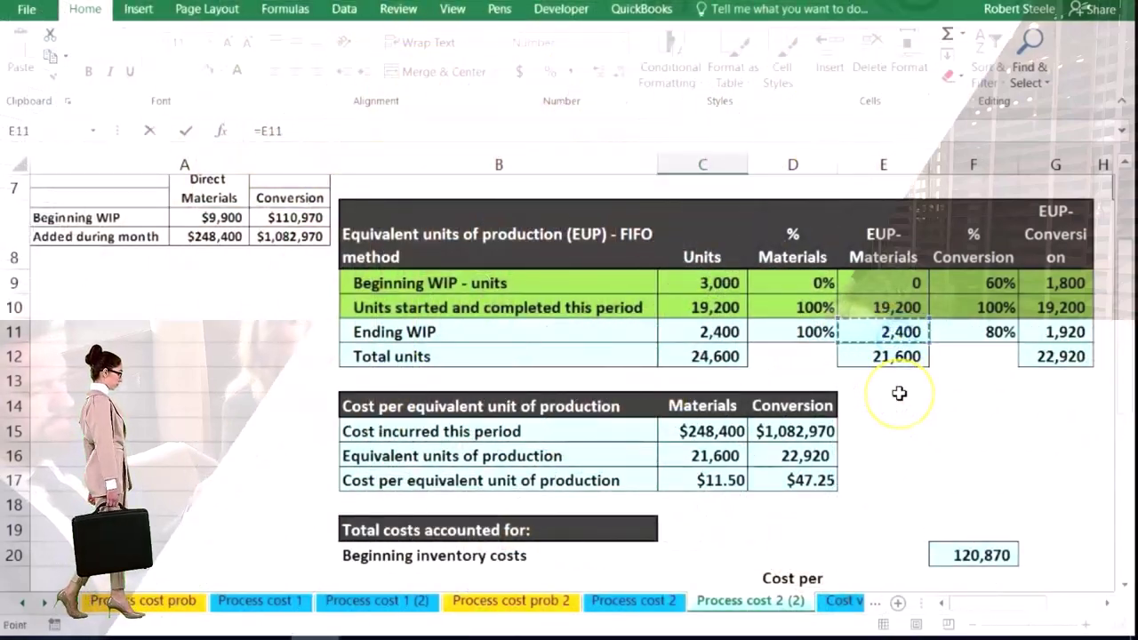
pyautogui.press('Return')
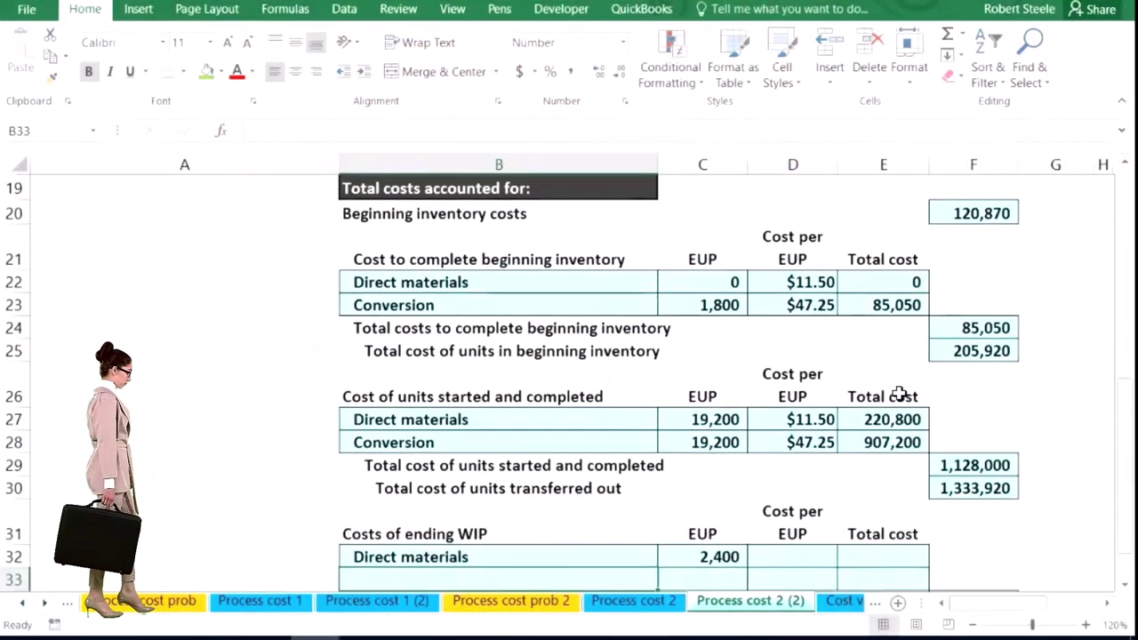
# Step: Link the ending WIP direct materials cost per EUP in D32 to the materials cost per equivalent unit in C17
pyautogui.press('Up')
pyautogui.press('Right')
pyautogui.press('Right')
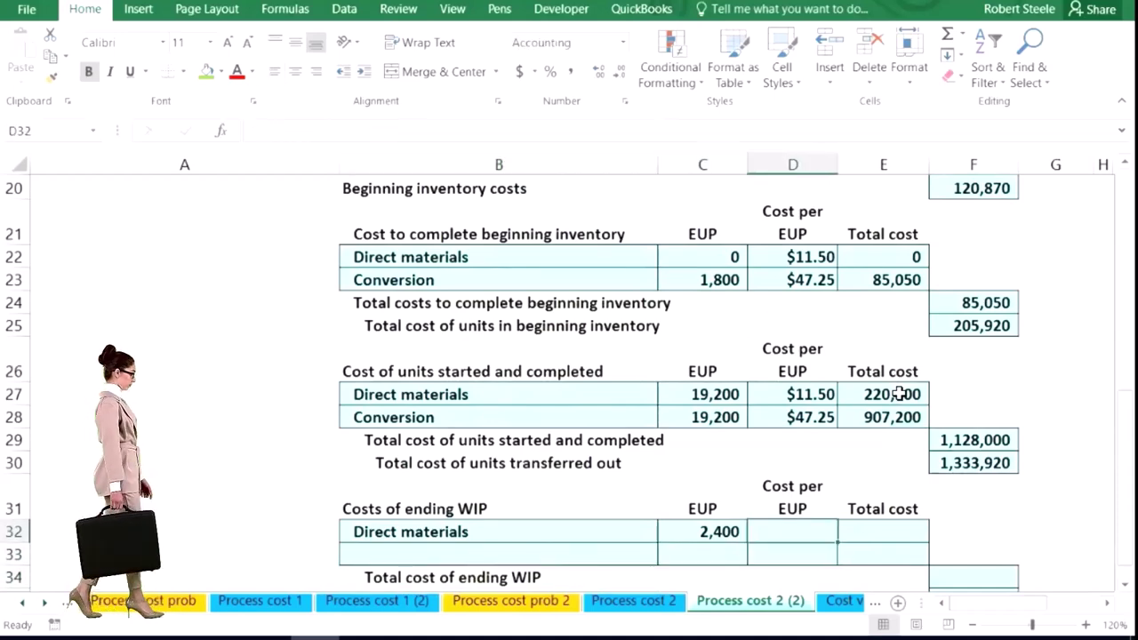
pyautogui.scroll(-1, 899, 394)
pyautogui.write('=')
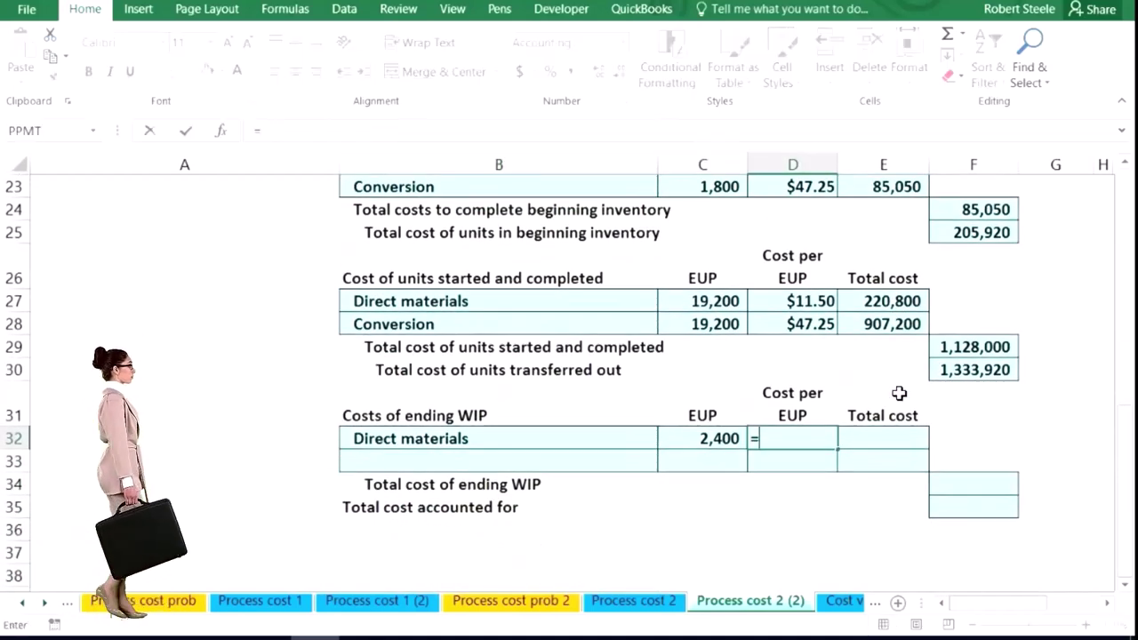
pyautogui.scroll(3, 868, 477)
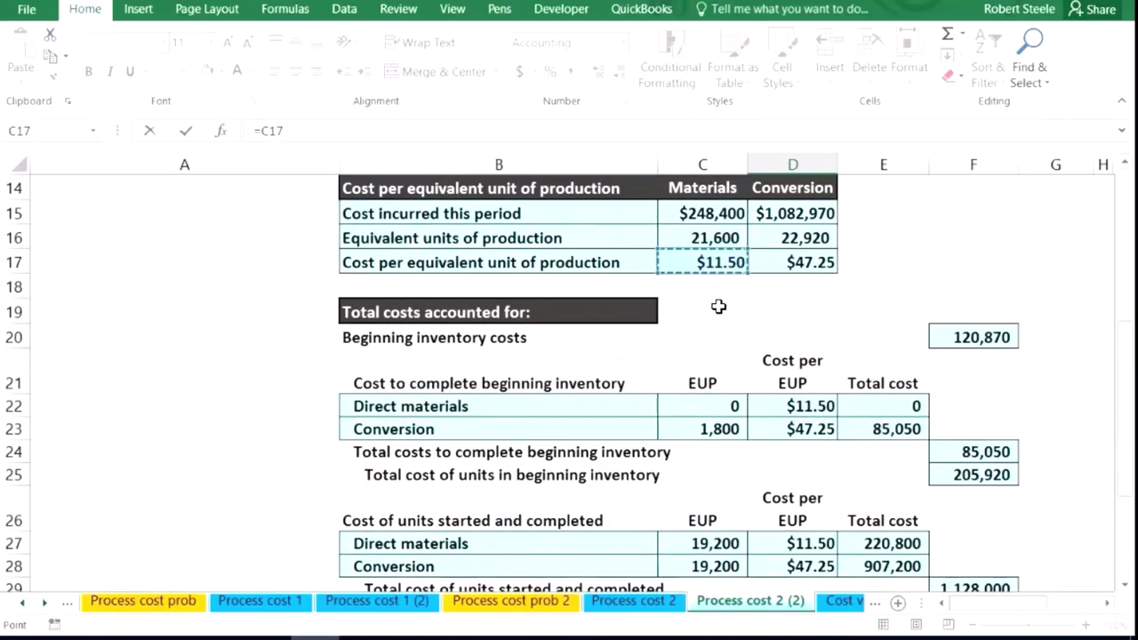
pyautogui.press('Tab')
# Step: Calculate the ending WIP direct materials total cost in E32 as C32*D32
pyautogui.scroll(-1, 718, 305)
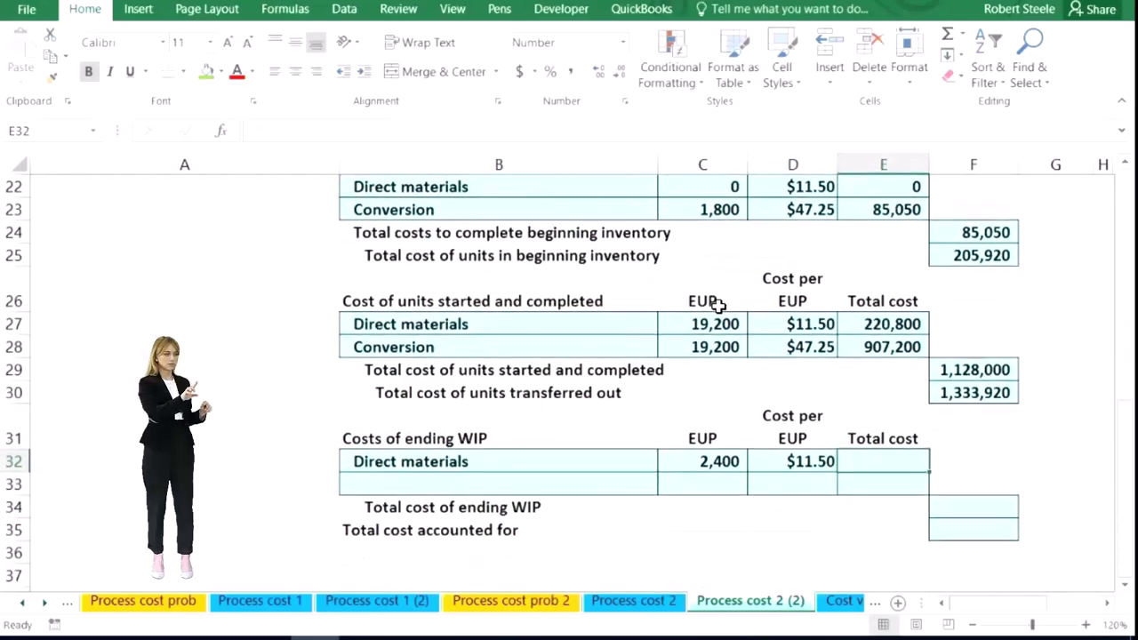
pyautogui.write('=')
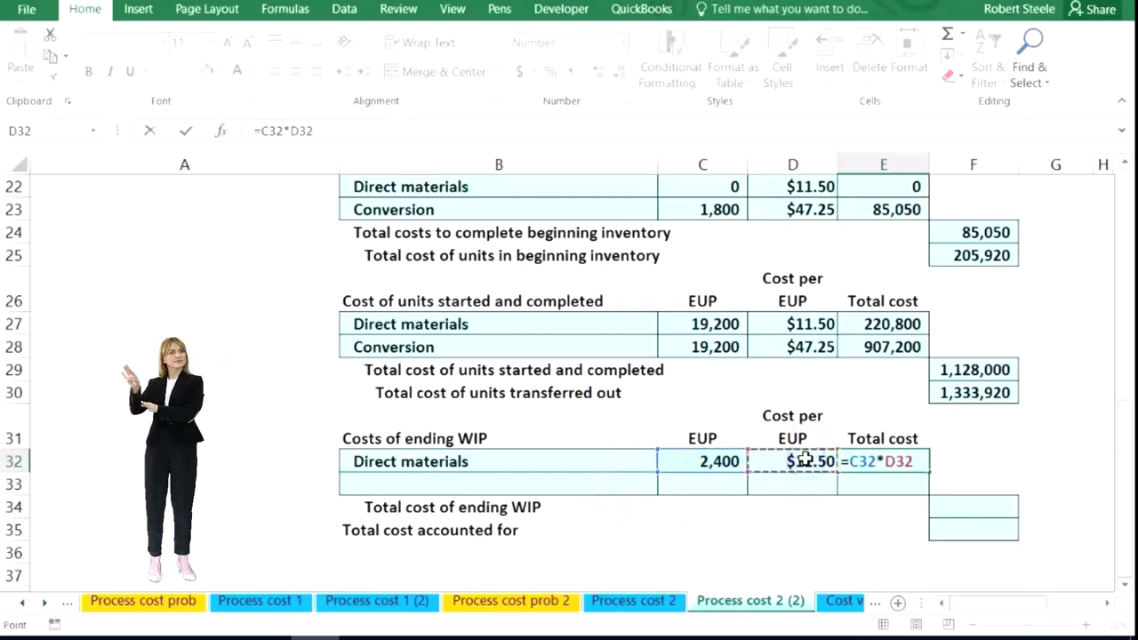
pyautogui.press('Return')
# Step: Label the second ending WIP cost row in B33 by referencing the "Conversion" label in B28
pyautogui.press('Left')
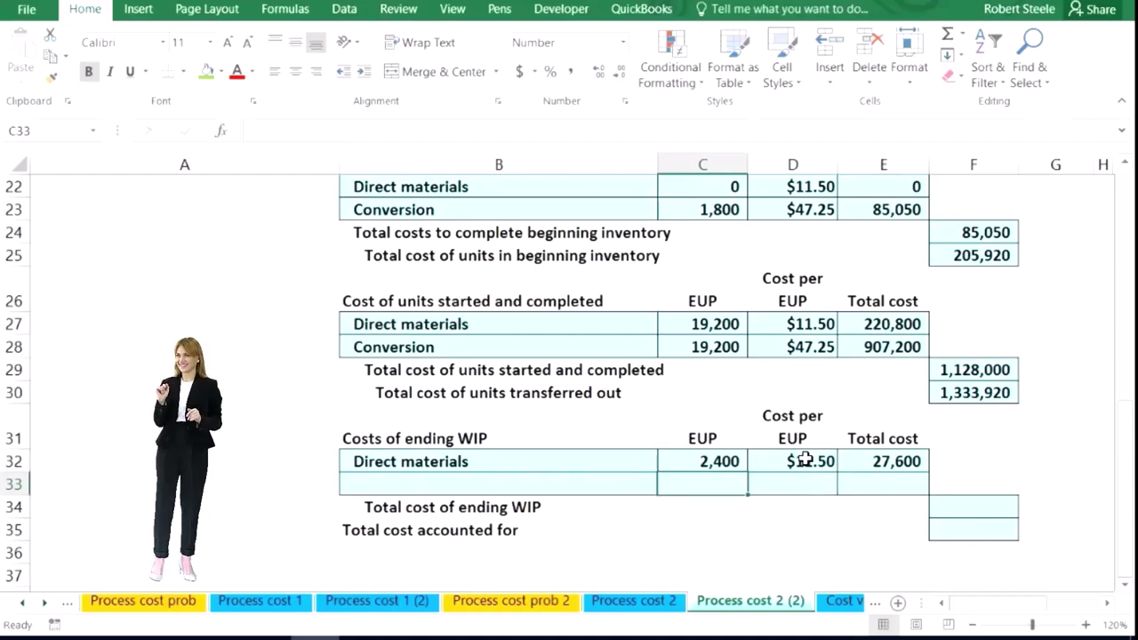
pyautogui.click(529, 488)
pyautogui.write('=')
pyautogui.click(461, 348)
pyautogui.press('Return')
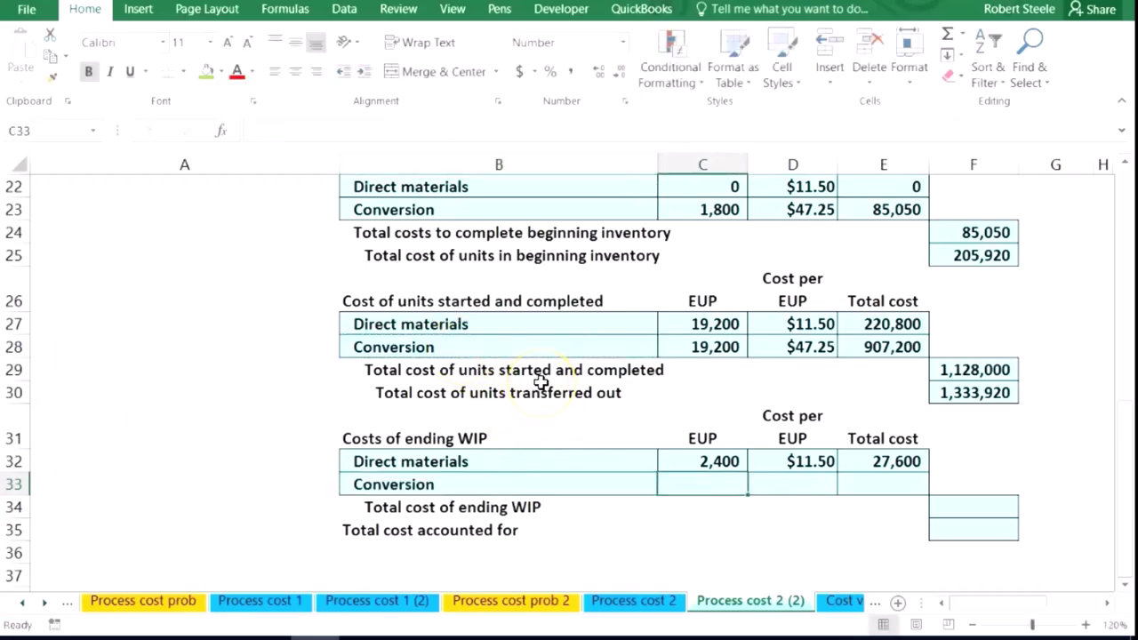
# Step: Link the ending WIP conversion EUP in C33 to the Ending WIP conversion equivalent units in G11
pyautogui.write('=')
pyautogui.scroll(5, 769, 485)
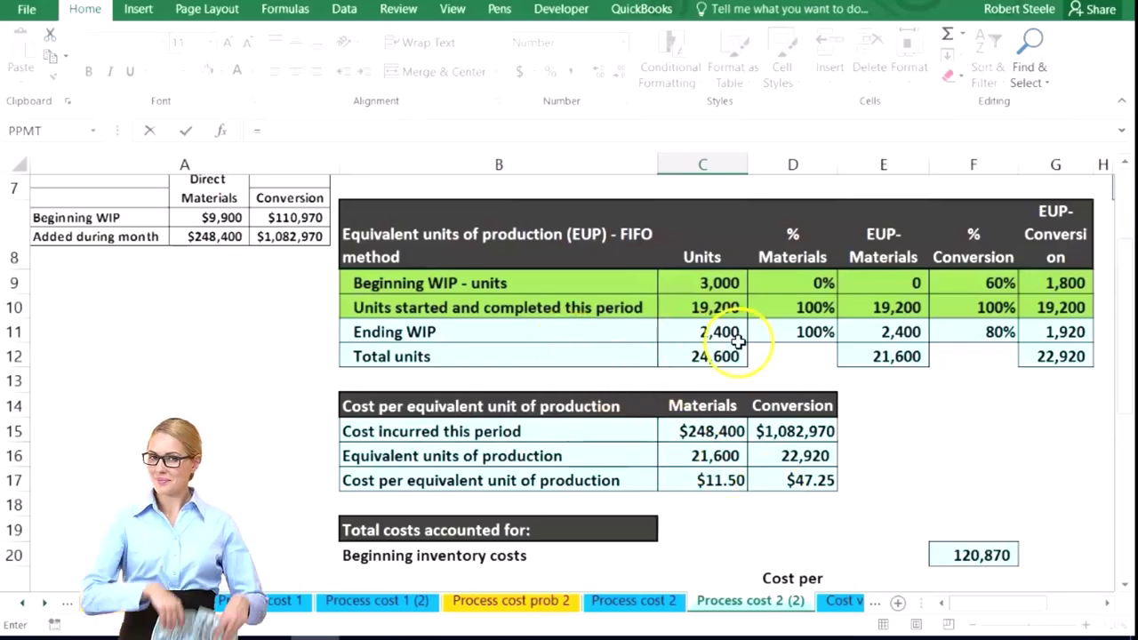
pyautogui.click(1055, 330)
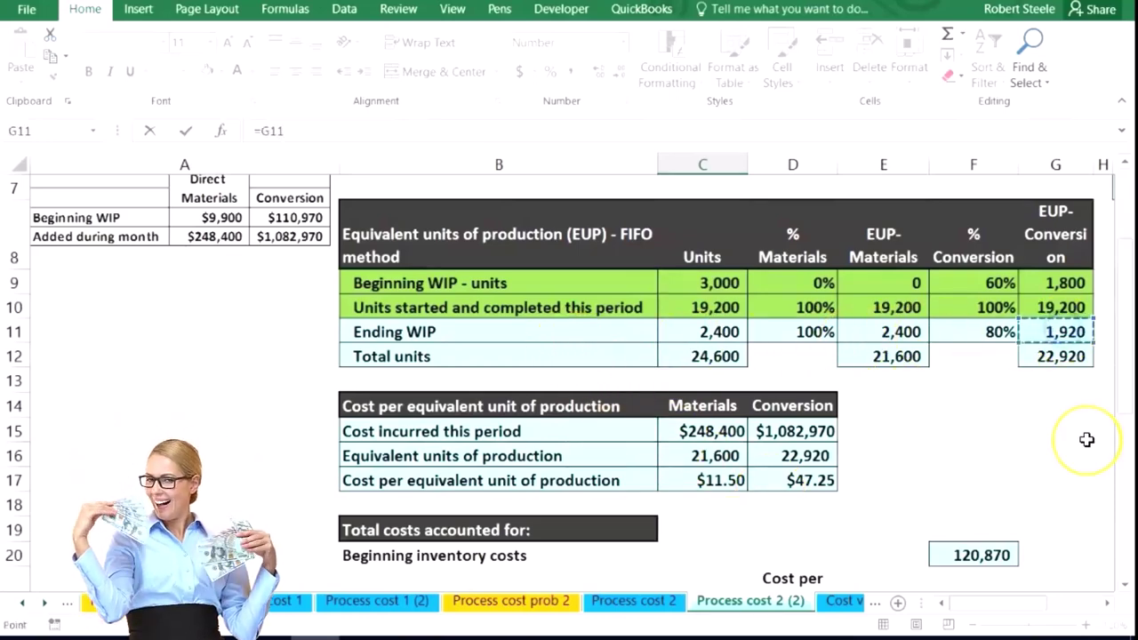
pyautogui.press('Return')
# Step: Link the ending WIP conversion cost per EUP in D33 to the conversion cost per equivalent unit in D17
pyautogui.press('Left')
pyautogui.scroll(-2, 1086, 439)
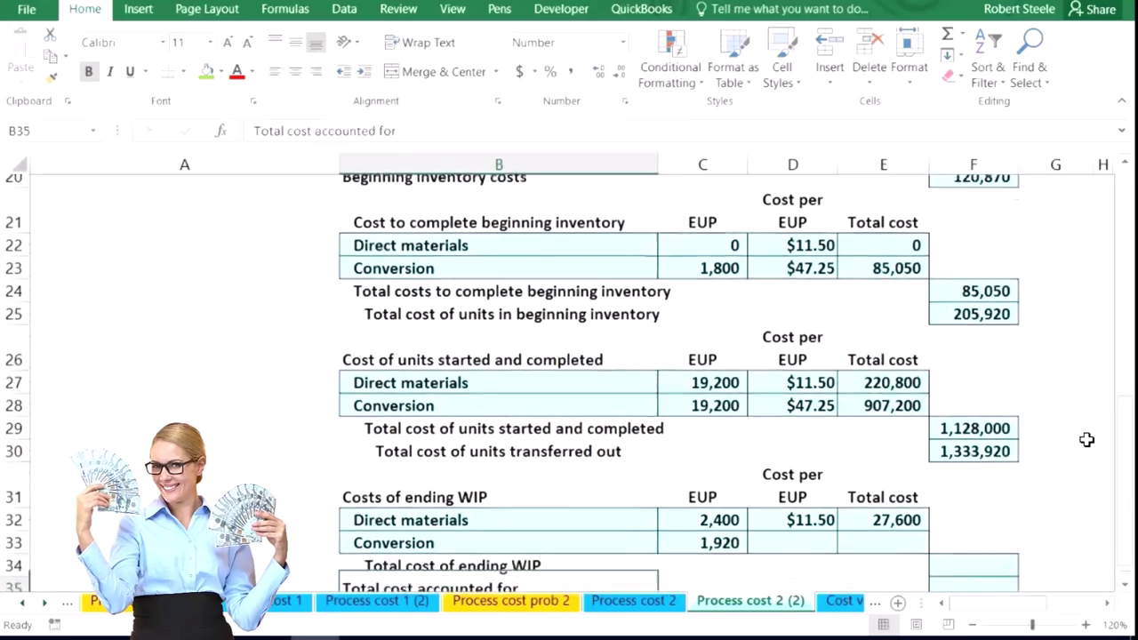
pyautogui.press('Up')
pyautogui.press('Right')
pyautogui.press('Right')
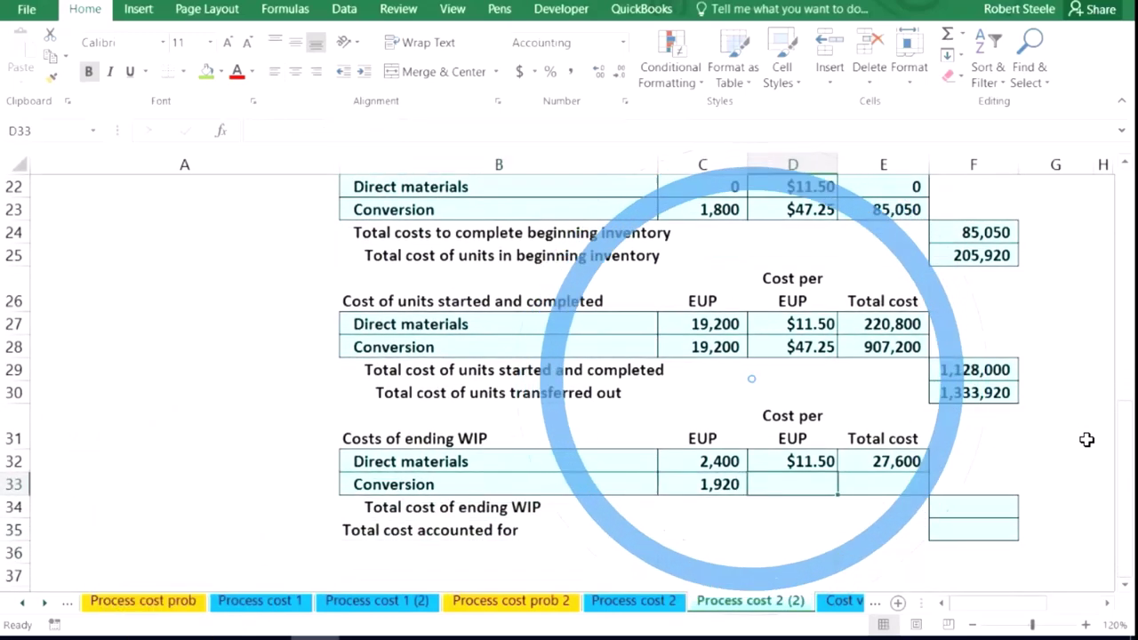
pyautogui.write('=')
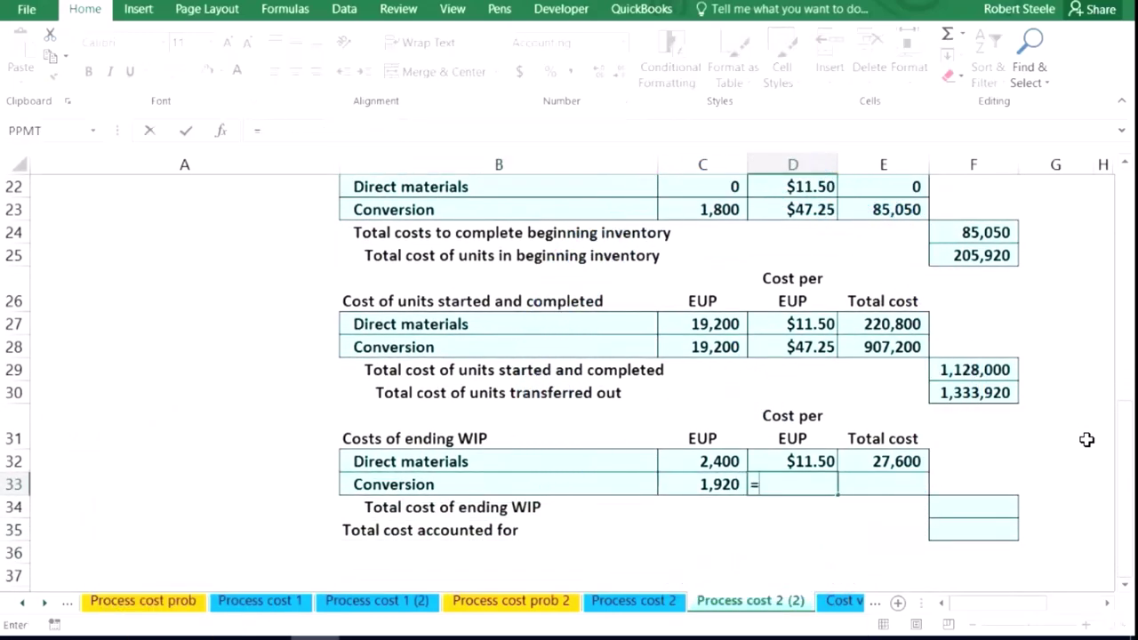
pyautogui.scroll(2, 856, 246)
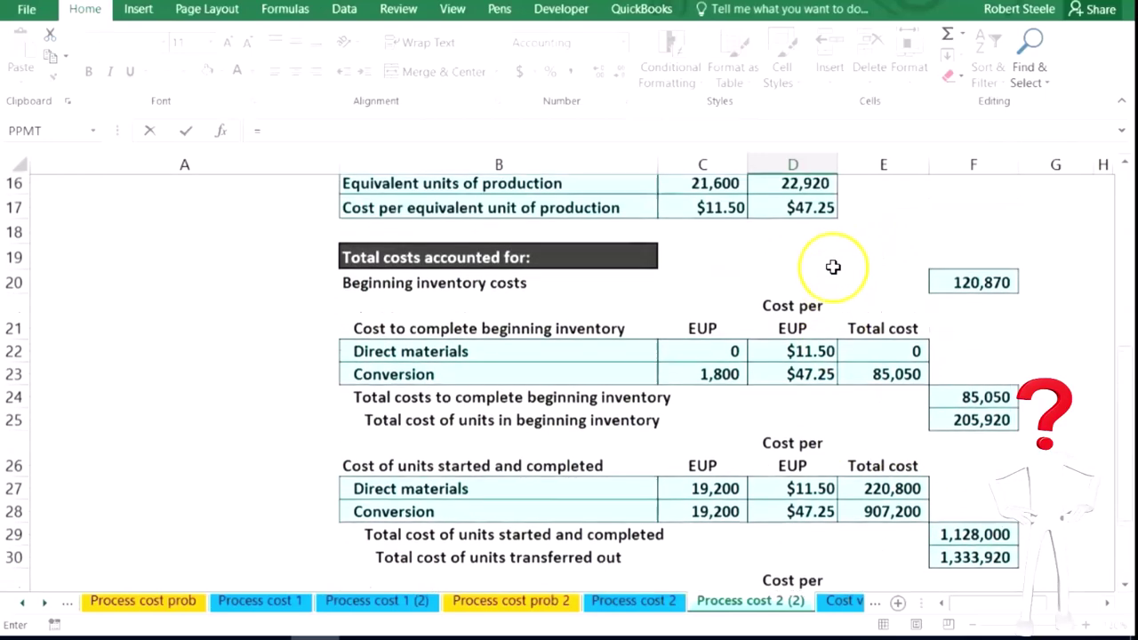
pyautogui.click(816, 218)
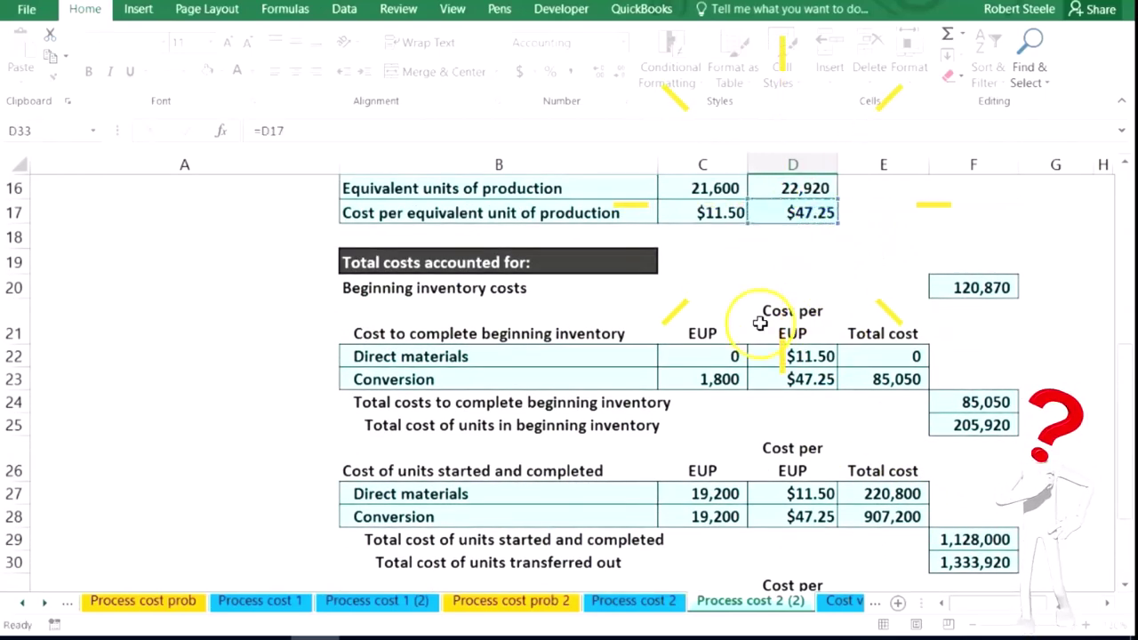
pyautogui.press('Return')
# Step: Calculate the ending WIP conversion total cost in E33 as C33*D33
pyautogui.scroll(-2, 760, 325)
pyautogui.press('Right')
pyautogui.press('Up')
pyautogui.press('Up')
pyautogui.press('Up')
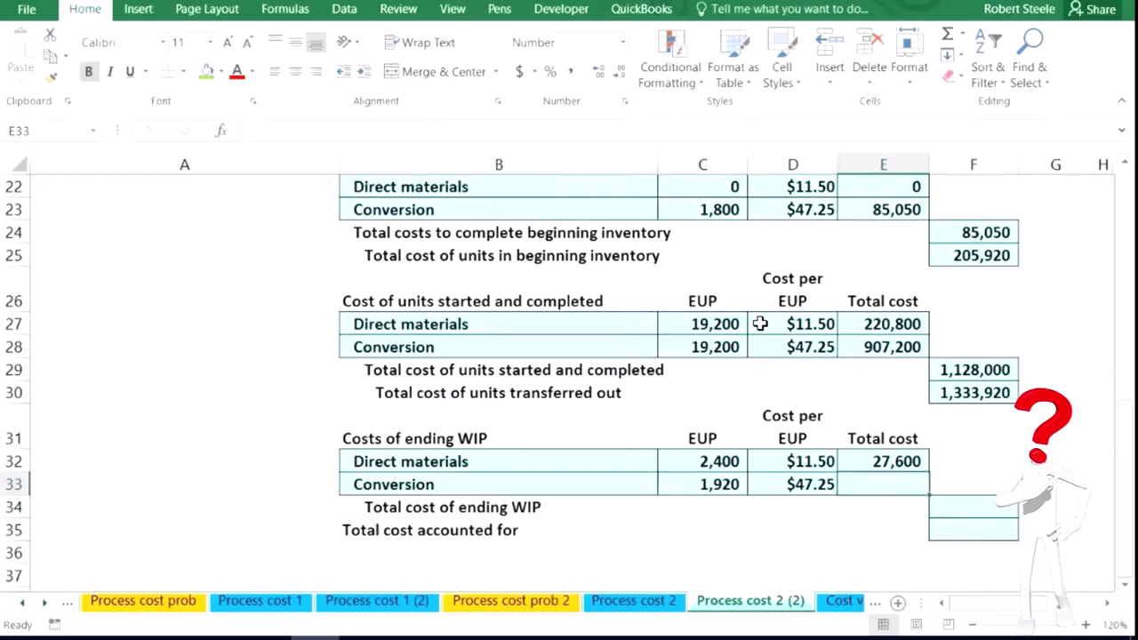
pyautogui.write('=')
pyautogui.click(716, 483)
pyautogui.write('*')
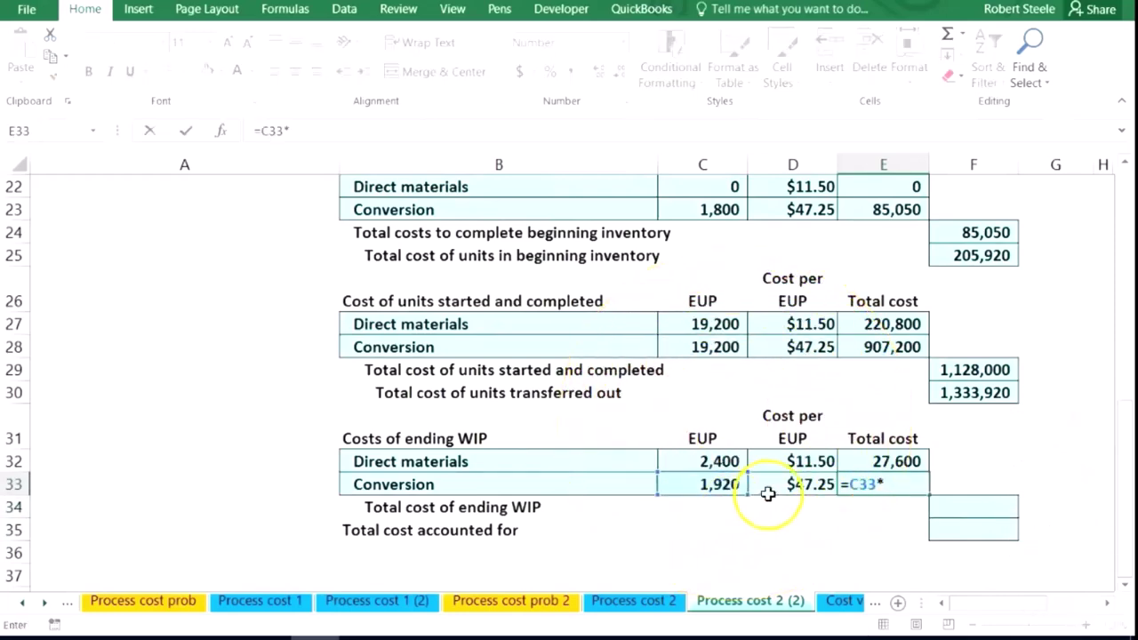
pyautogui.press('Return')
# Step: Calculate "Total cost of ending WIP" in F34 as the SUM of E32:E33
pyautogui.press('Right')
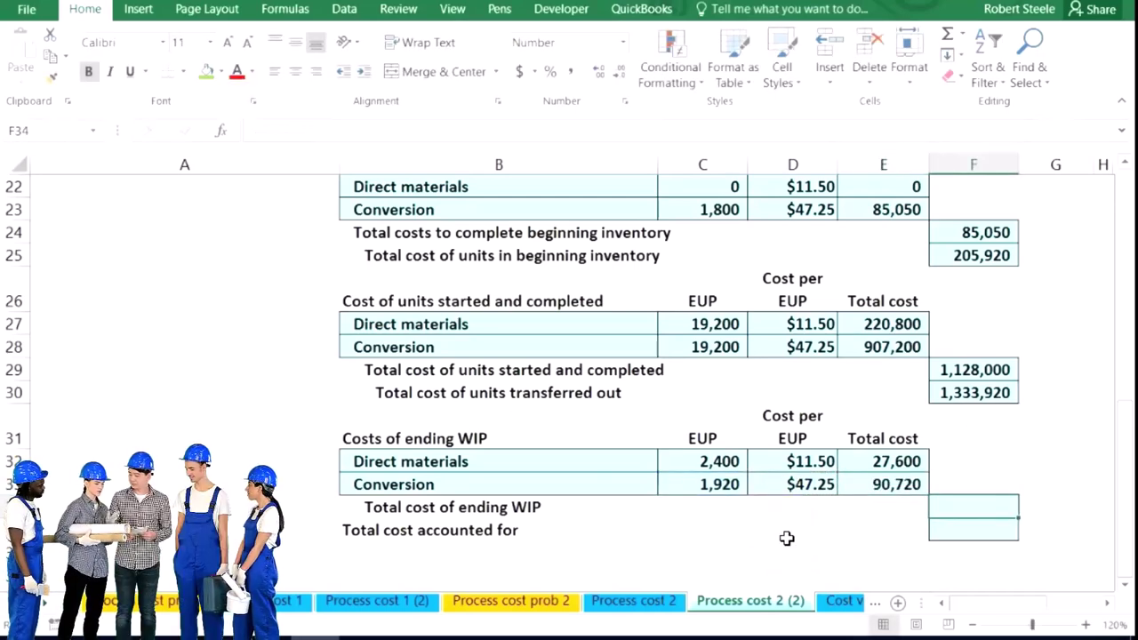
pyautogui.write('=s')
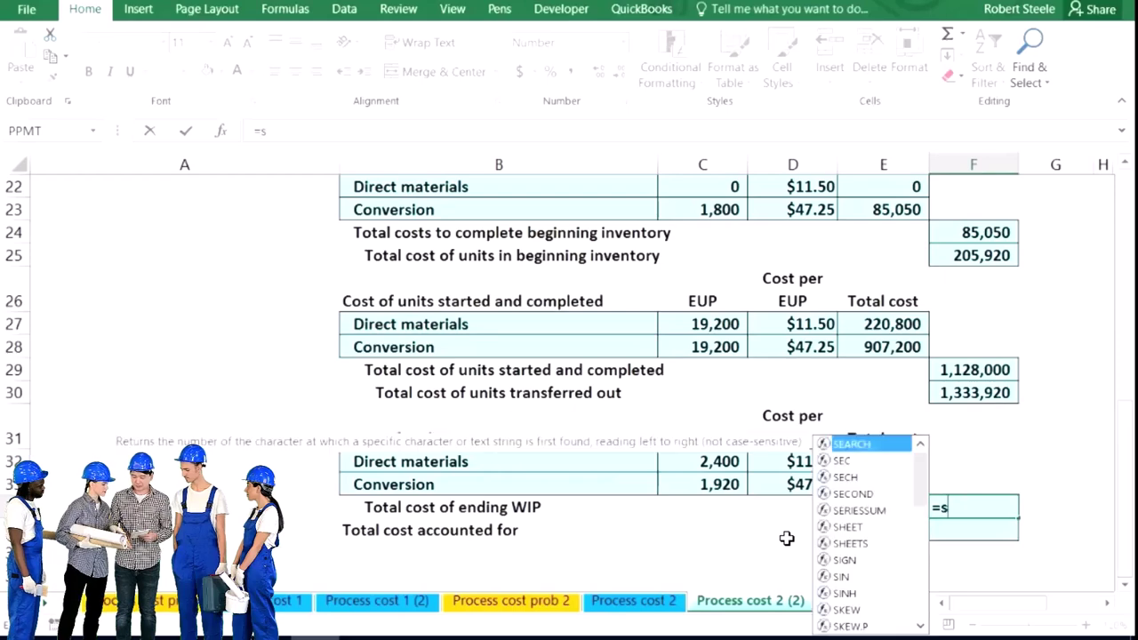
pyautogui.write('um(')
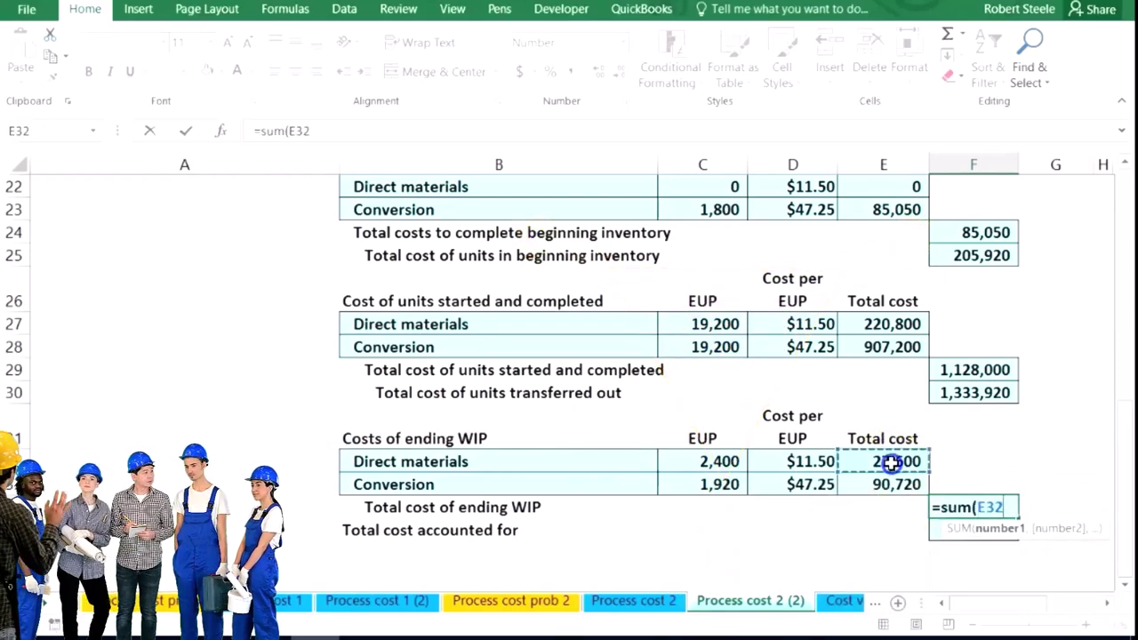
pyautogui.press('Return')
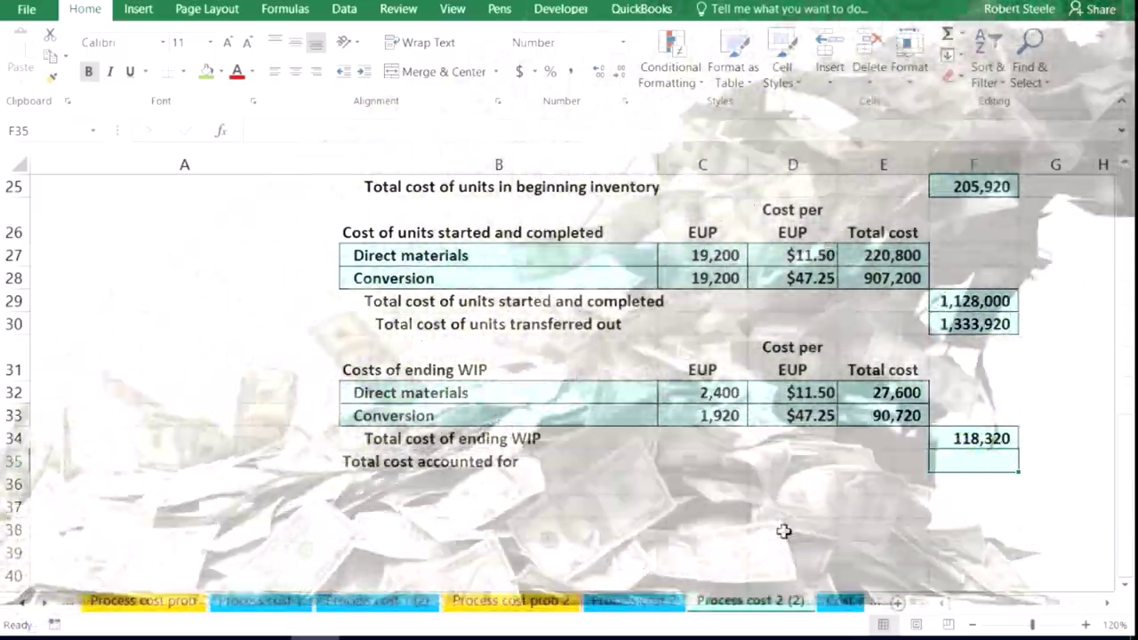
# Step: Calculate "Total cost accounted for" in F35 as the SUM of F30:F34
pyautogui.write('=')
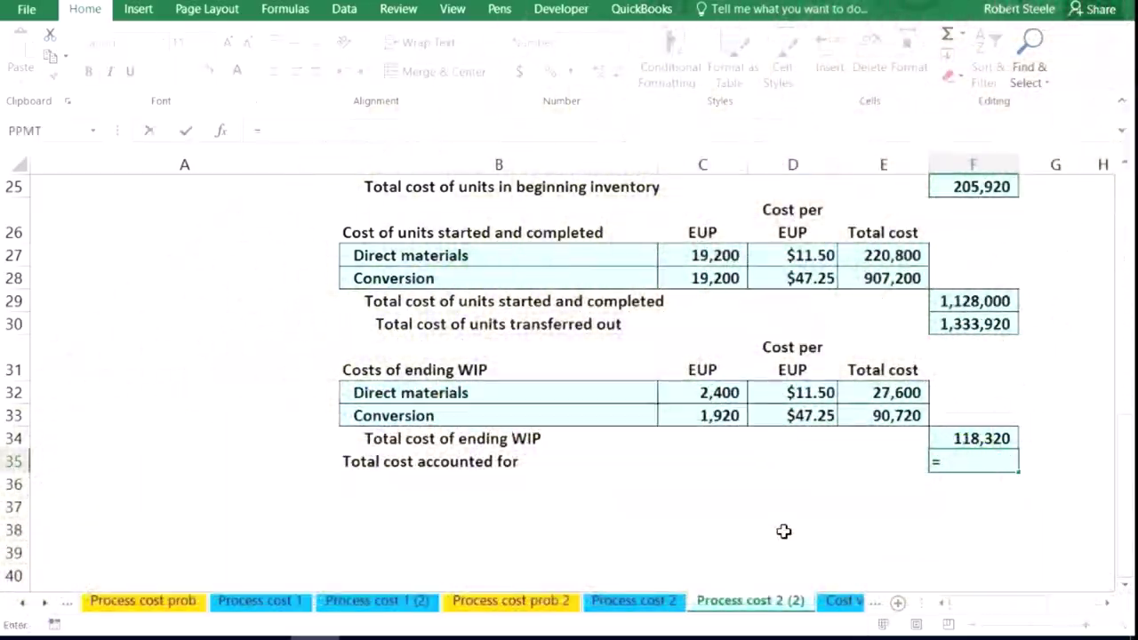
pyautogui.write('sum(')
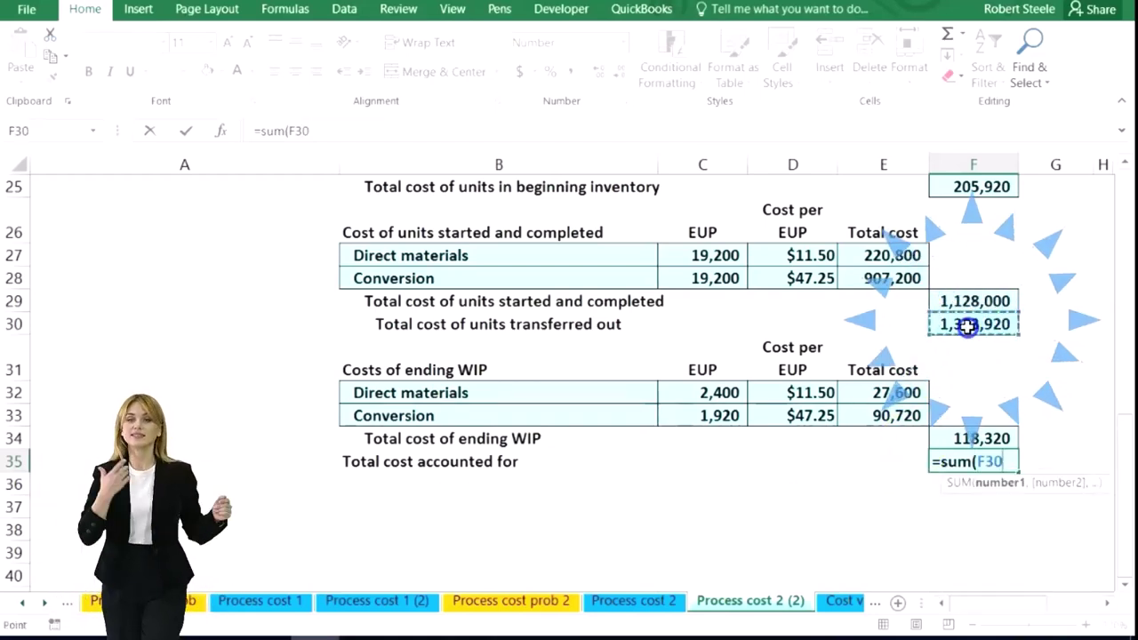
pyautogui.moveTo(967, 327); pyautogui.dragTo(967, 430)
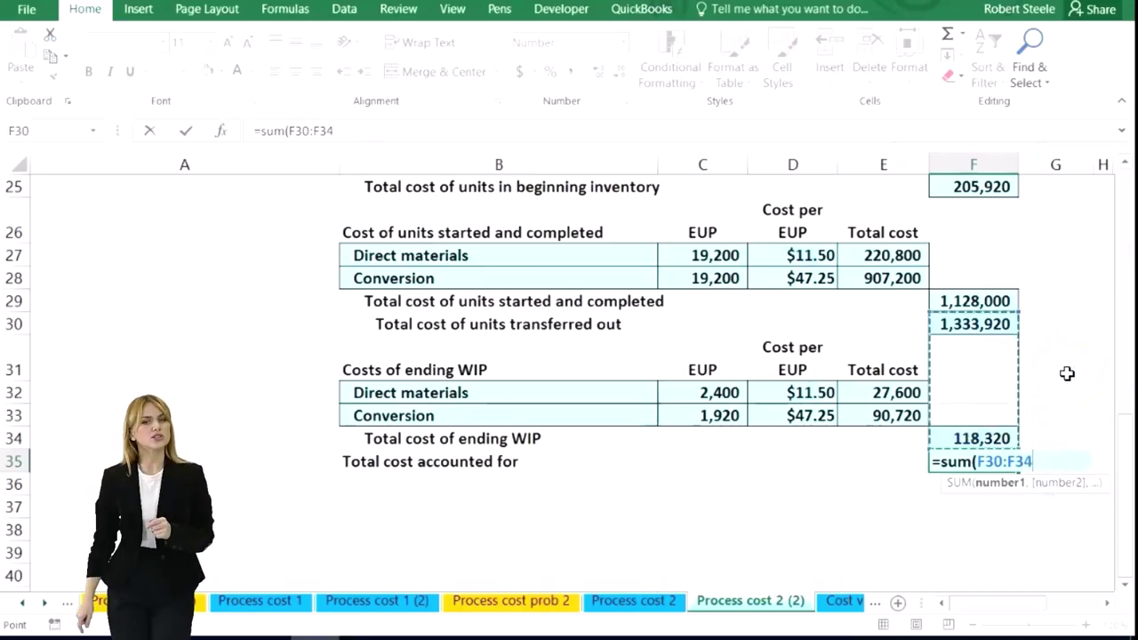
pyautogui.press('Return')
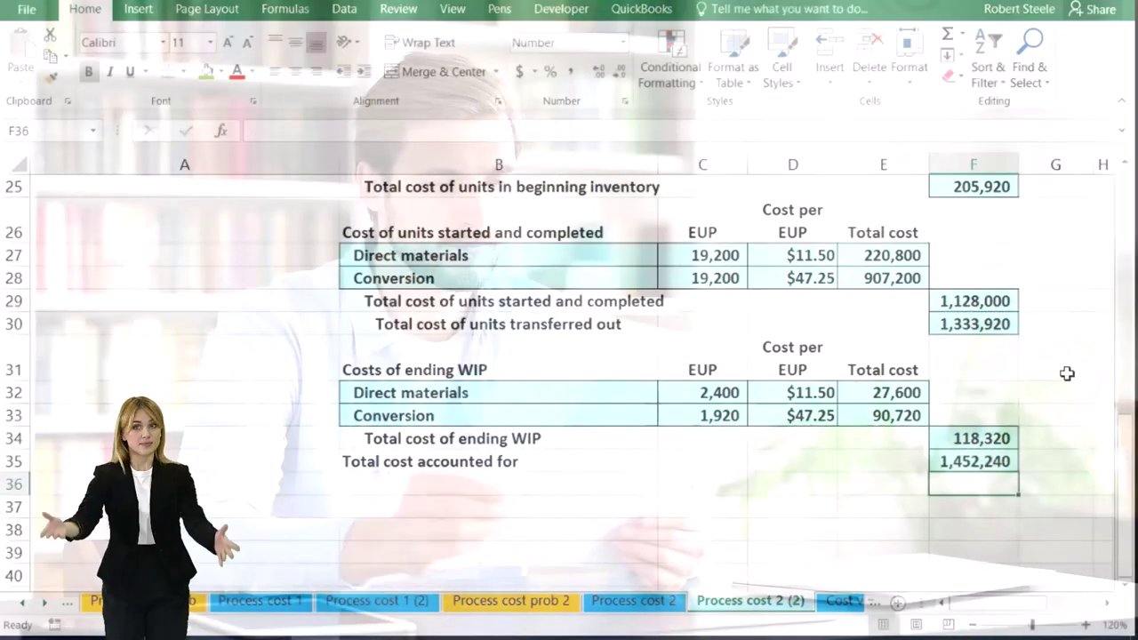
# Step: Compare the total cost accounted for in F35 with the total cost in E6 and its components in E4 and E5
pyautogui.click(975, 462)
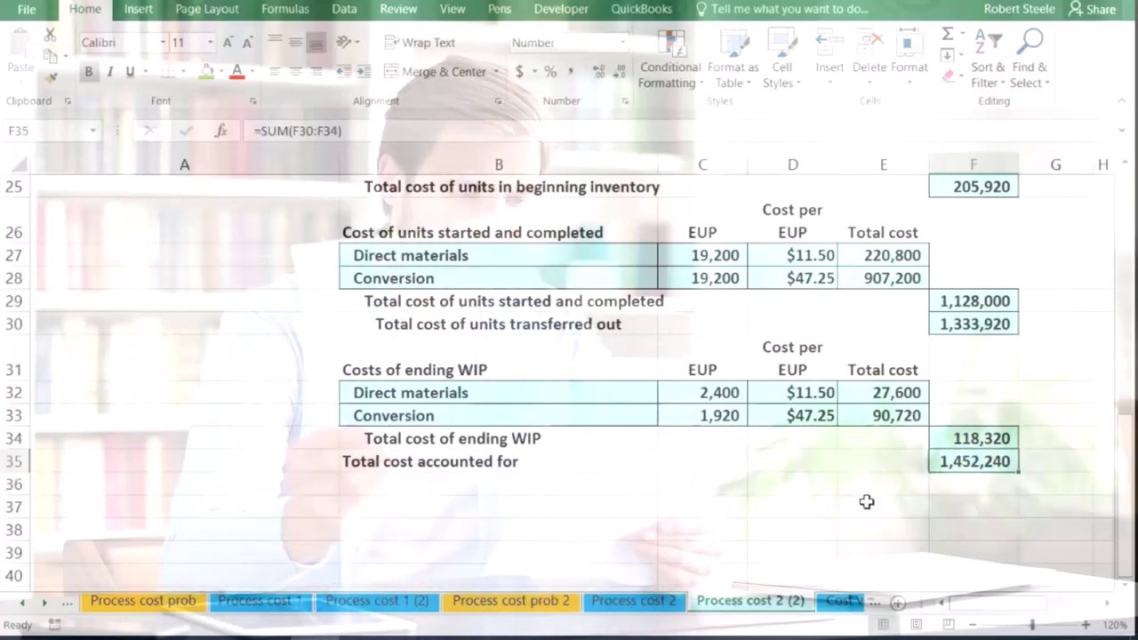
pyautogui.scroll(6, 867, 503)
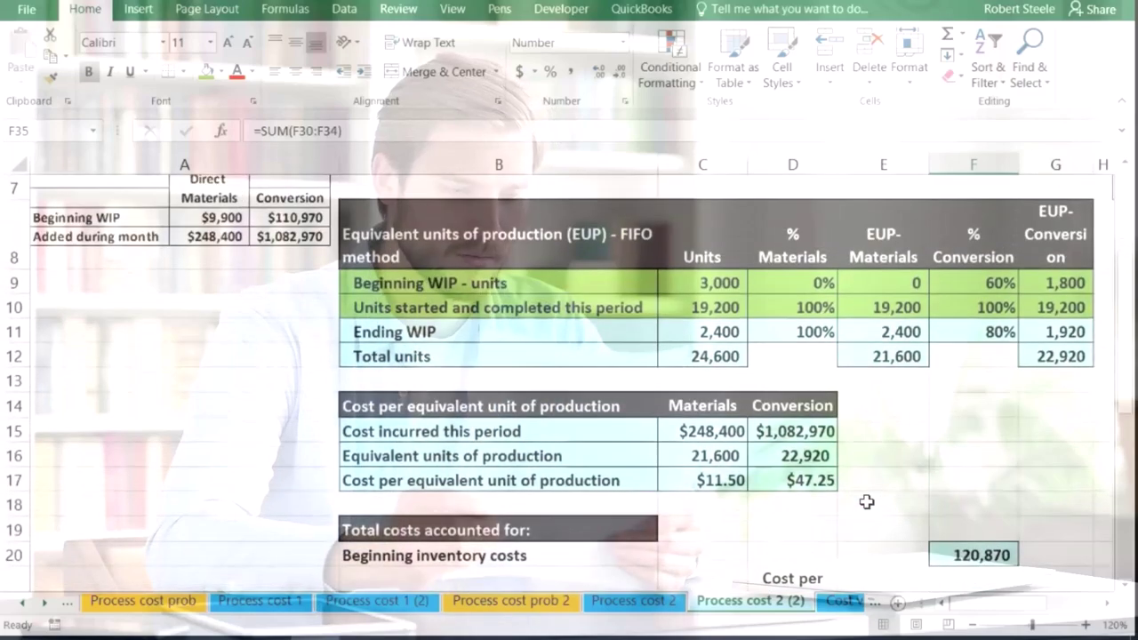
pyautogui.scroll(2, 867, 502)
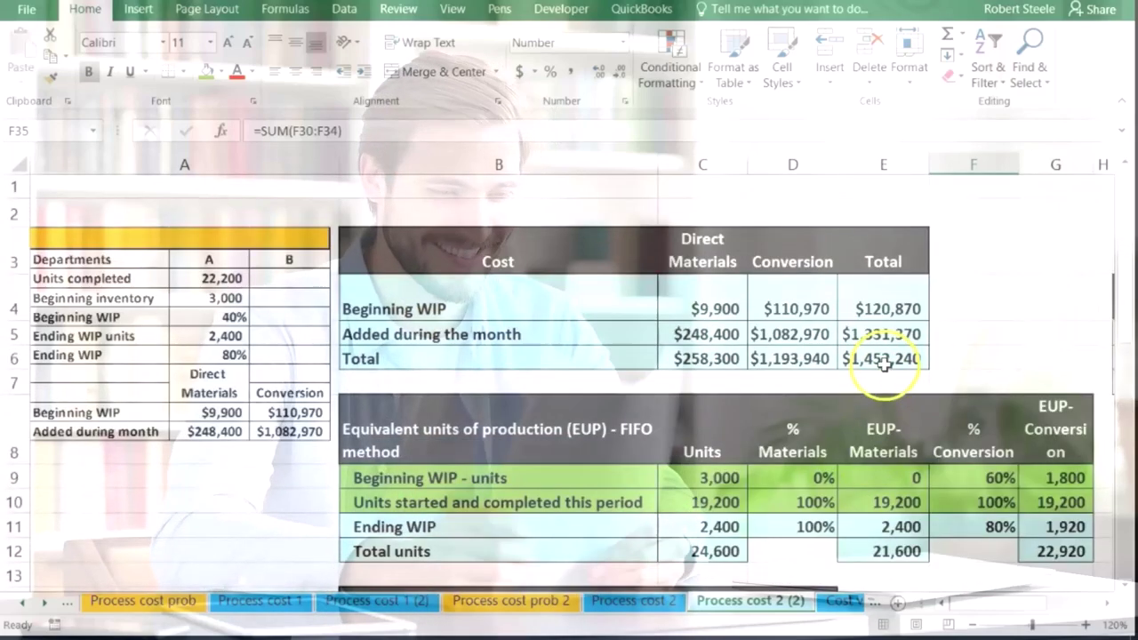
pyautogui.click(915, 358)
pyautogui.scroll(-8, 959, 327)
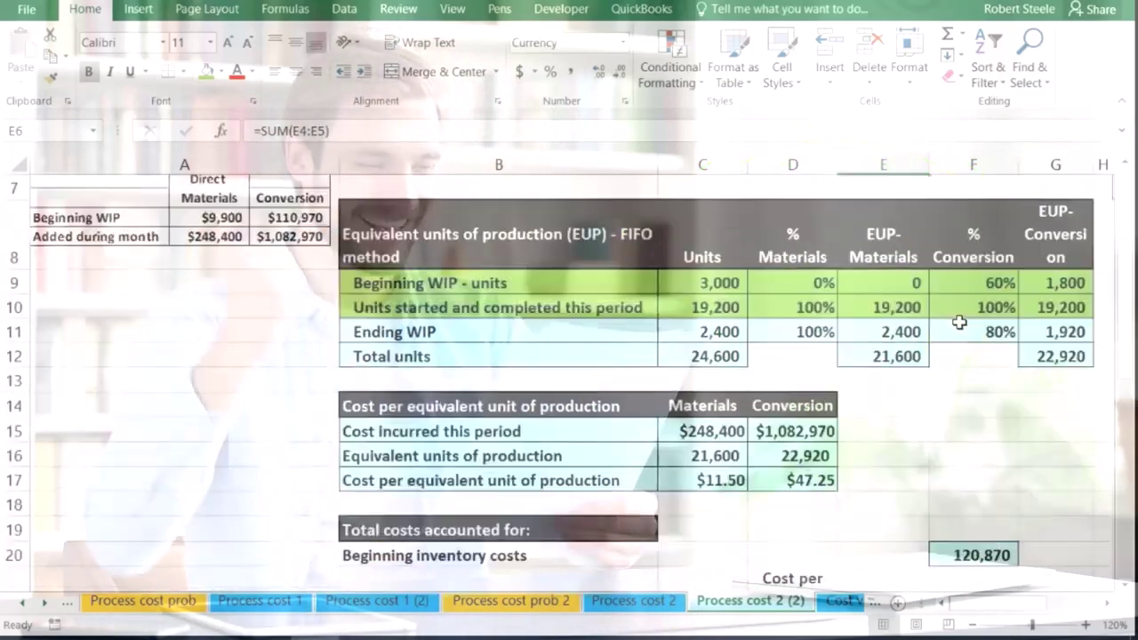
pyautogui.click(964, 458)
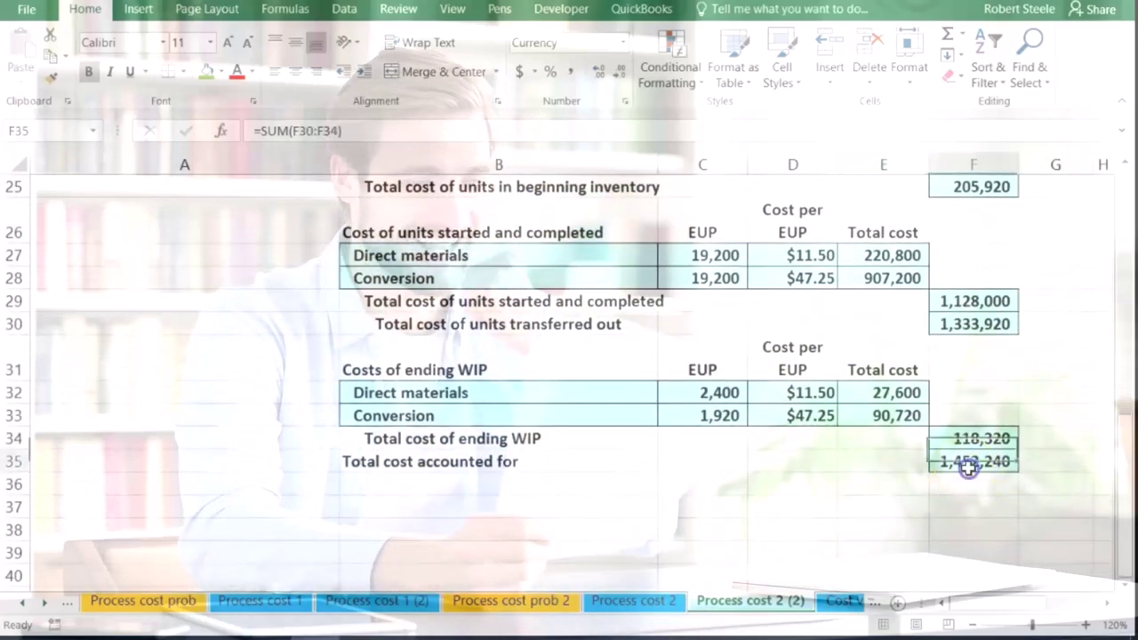
pyautogui.scroll(8, 965, 382)
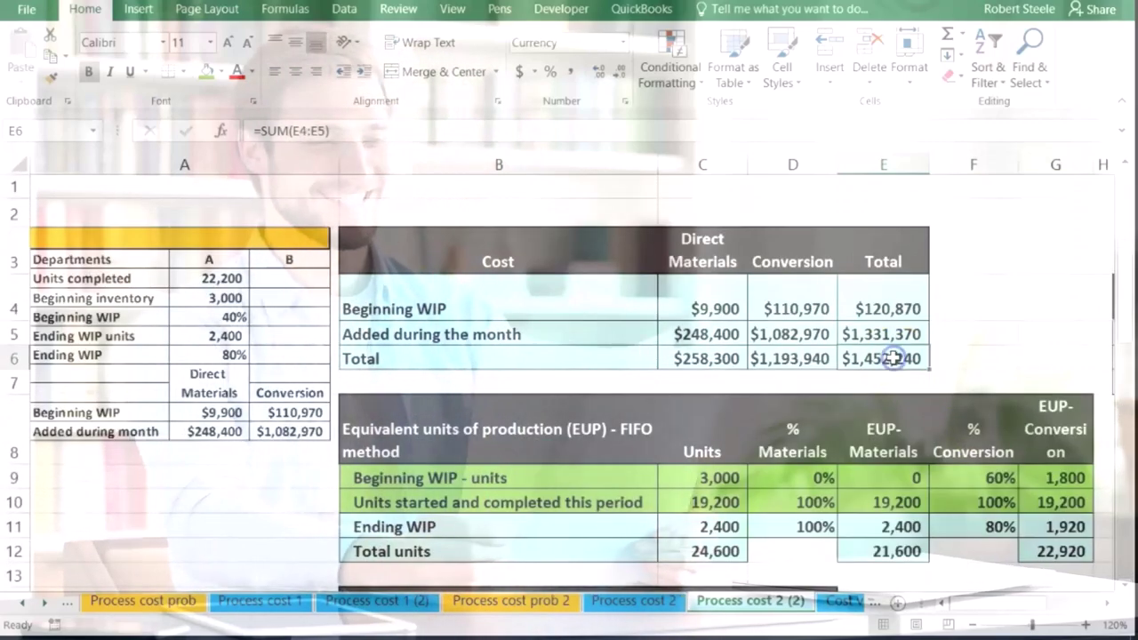
pyautogui.click(915, 358)
pyautogui.click(883, 307)
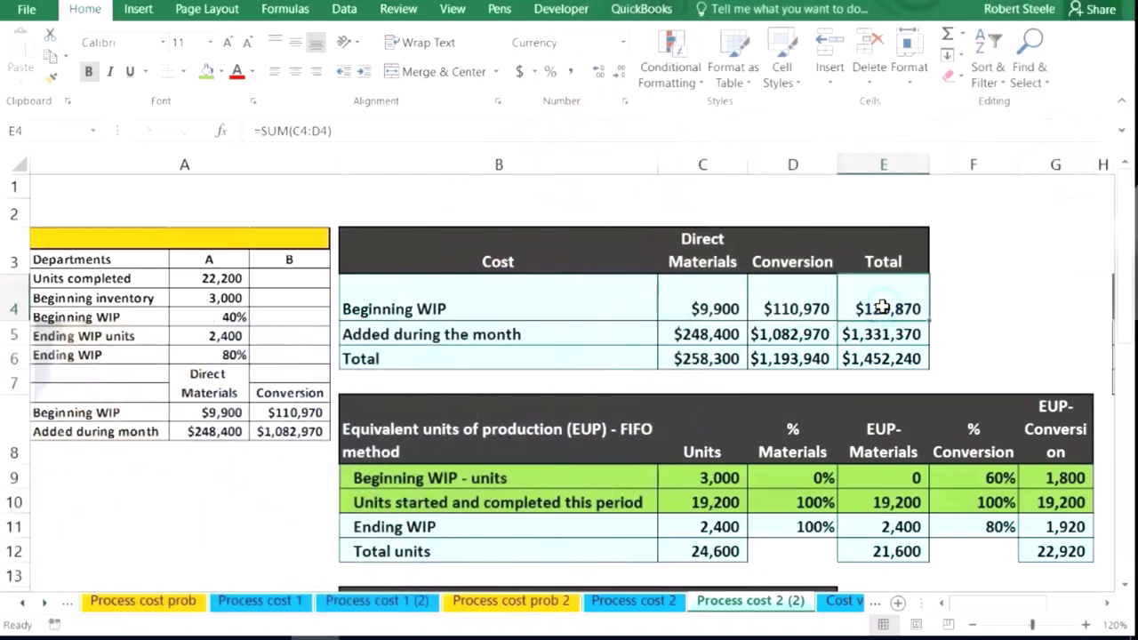
pyautogui.click(903, 337)
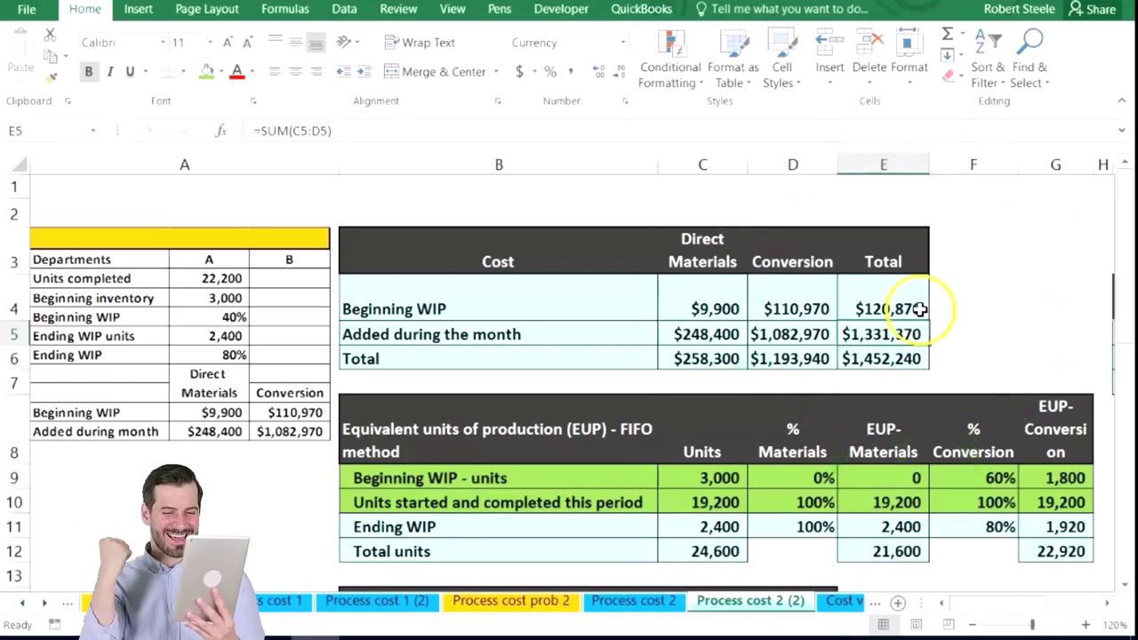
pyautogui.scroll(-7, 937, 318)
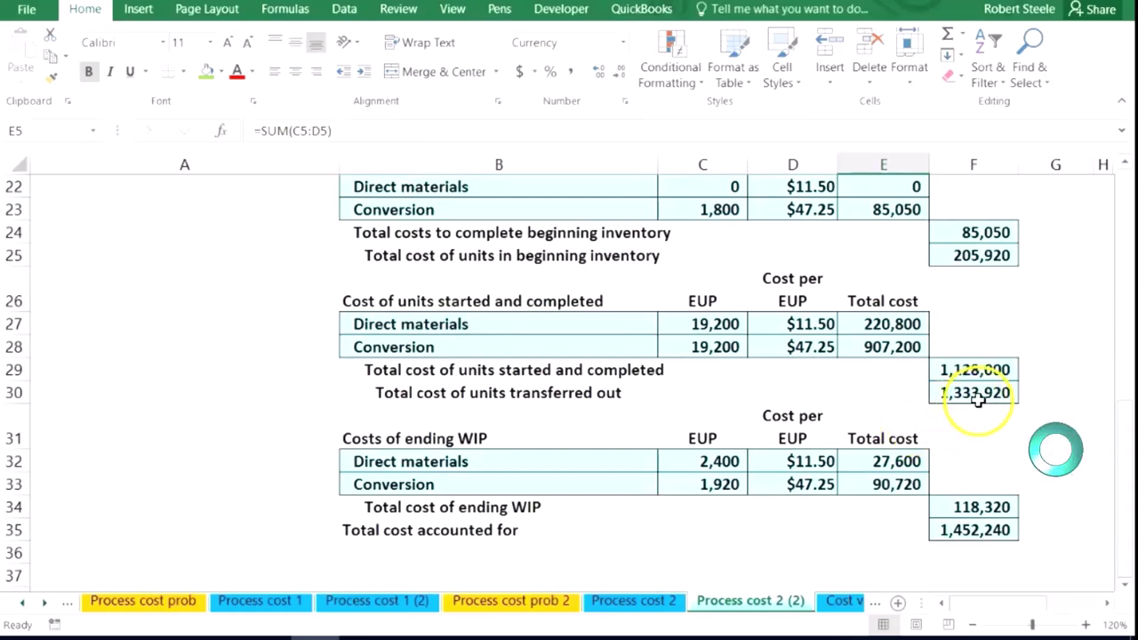
pyautogui.click(974, 397)
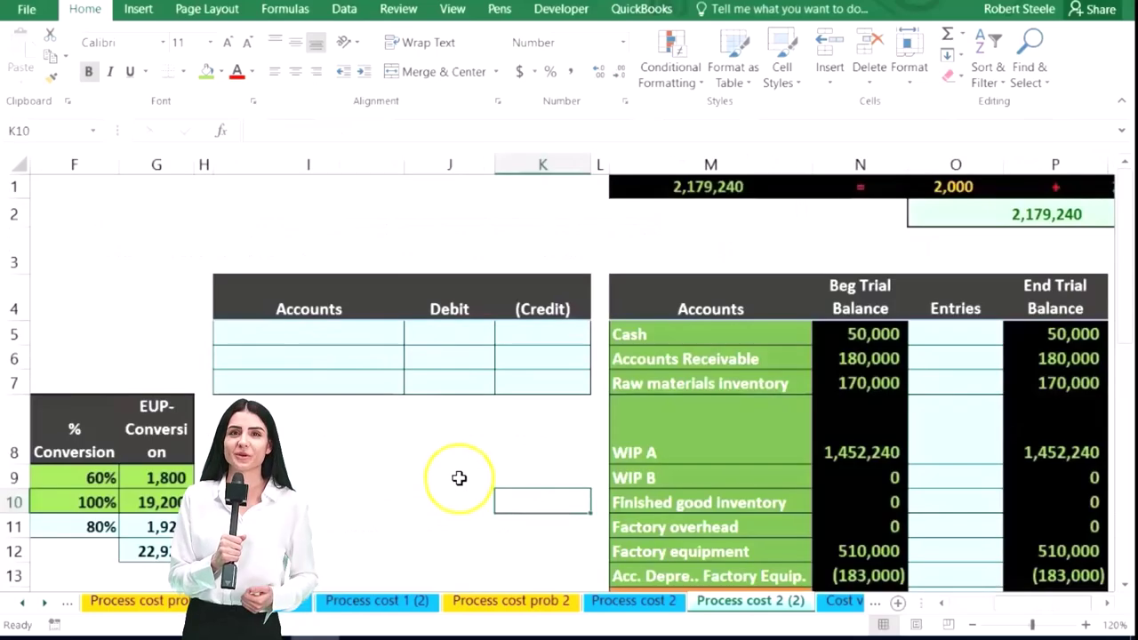
# Step: Examine the beginning trial balance beside the blank journal entry table, particularly the WIP A balance in N8
pyautogui.click(457, 475)
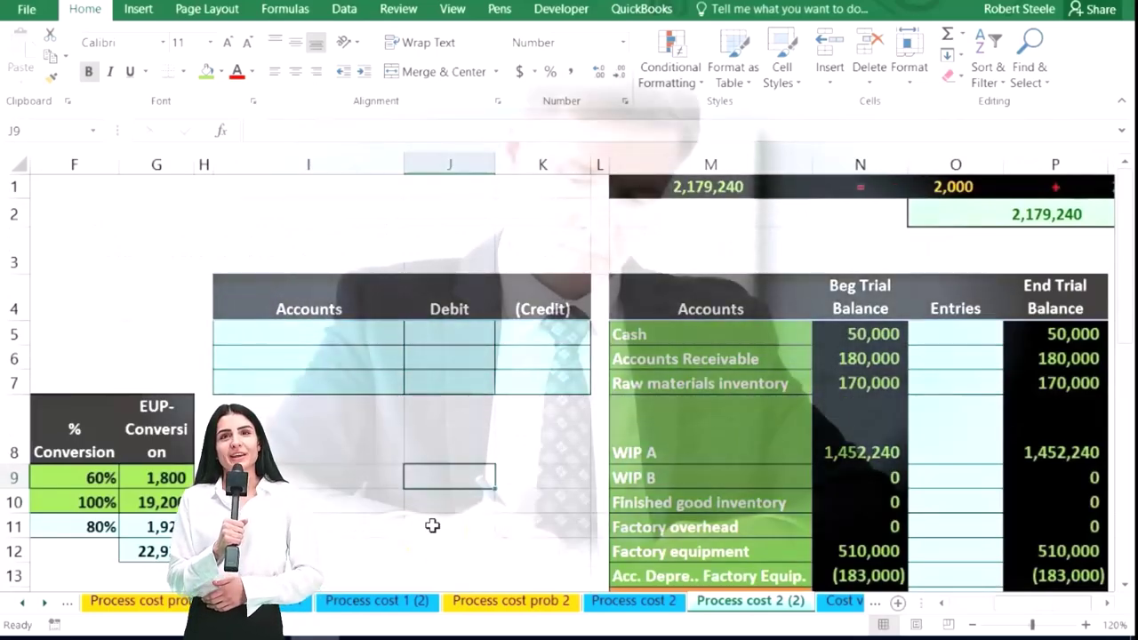
pyautogui.press('Right')
pyautogui.press('Right')
pyautogui.press('Right')
pyautogui.press('Right')
pyautogui.press('Right')
pyautogui.press('Right')
pyautogui.press('Right')
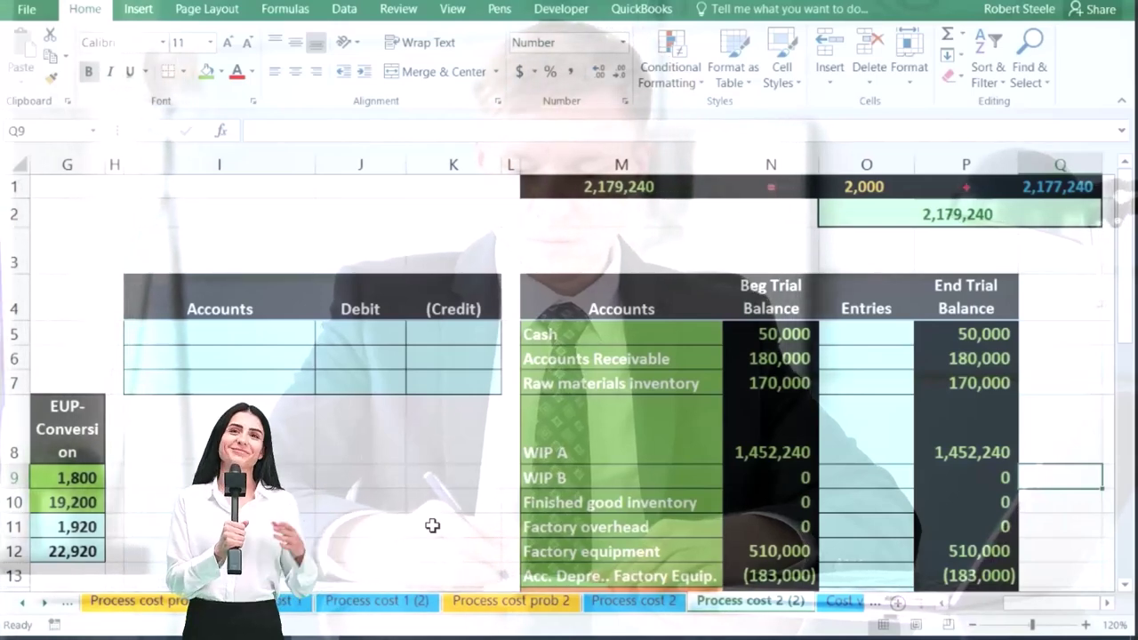
pyautogui.click(764, 333)
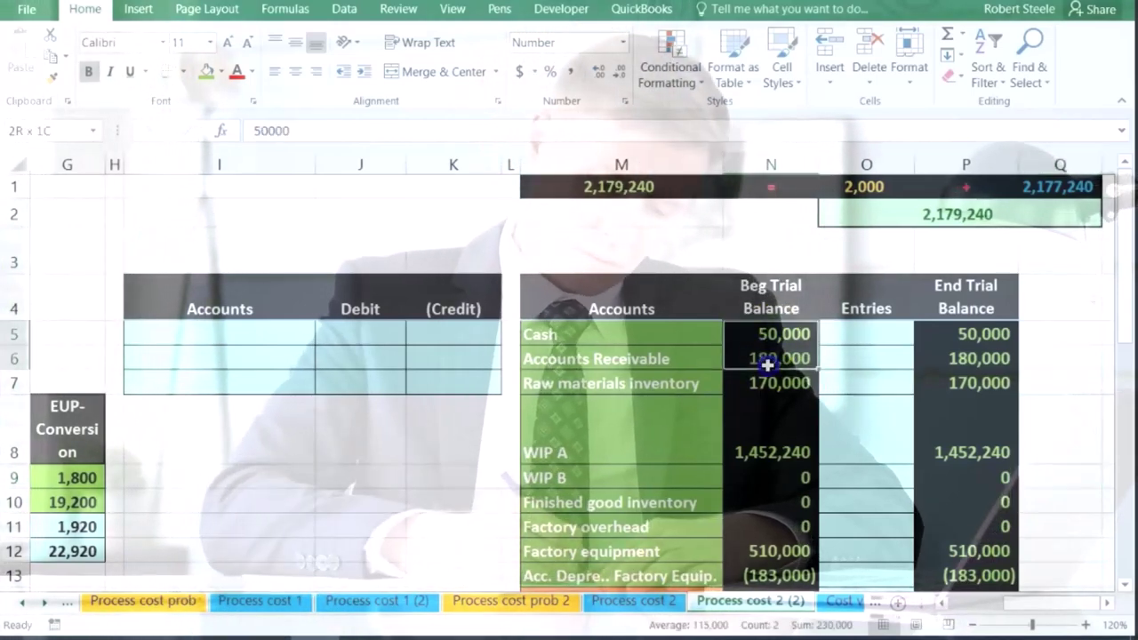
pyautogui.click(770, 444)
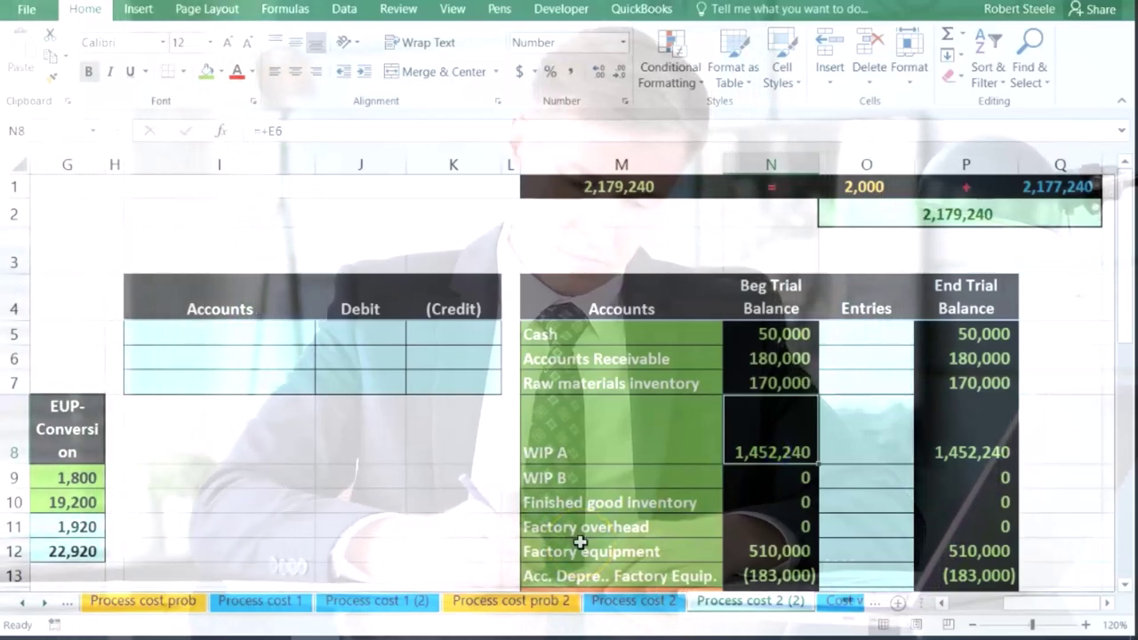
# Step: Compare the beginning WIP and added costs in E4:E5 with the WIP A beginning trial balance in N8
pyautogui.press('Left')
pyautogui.press('Left')
pyautogui.press('Left')
pyautogui.press('Left')
pyautogui.press('Left')
pyautogui.press('Left')
pyautogui.press('Left')
pyautogui.press('Left')
pyautogui.press('Left')
pyautogui.press('Left')
pyautogui.press('Left')
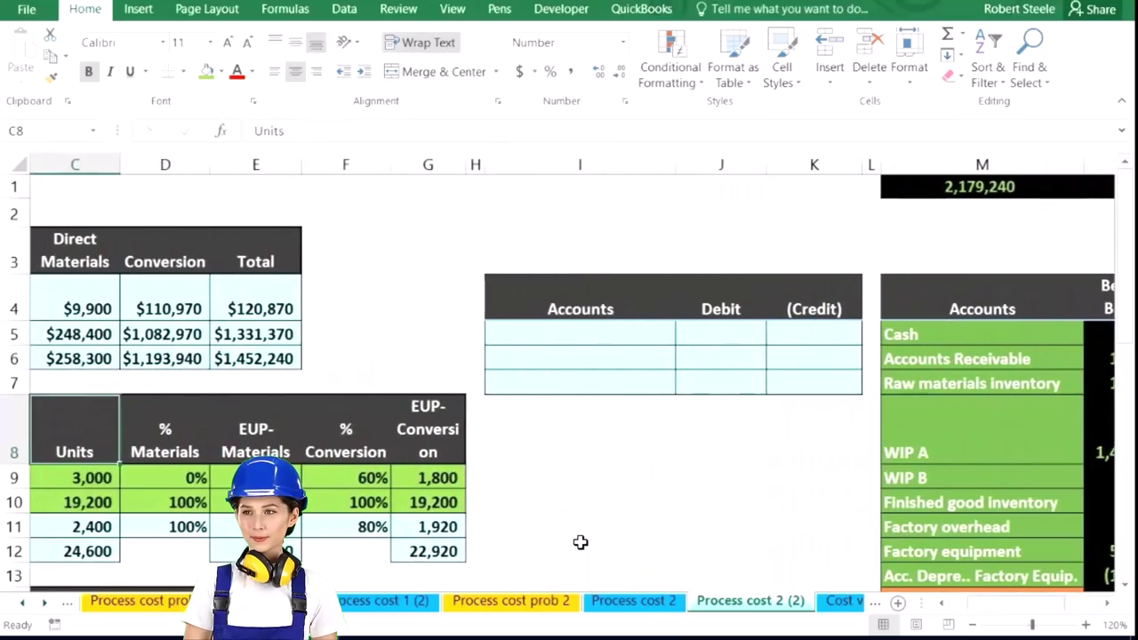
pyautogui.moveTo(279, 299); pyautogui.dragTo(277, 334)
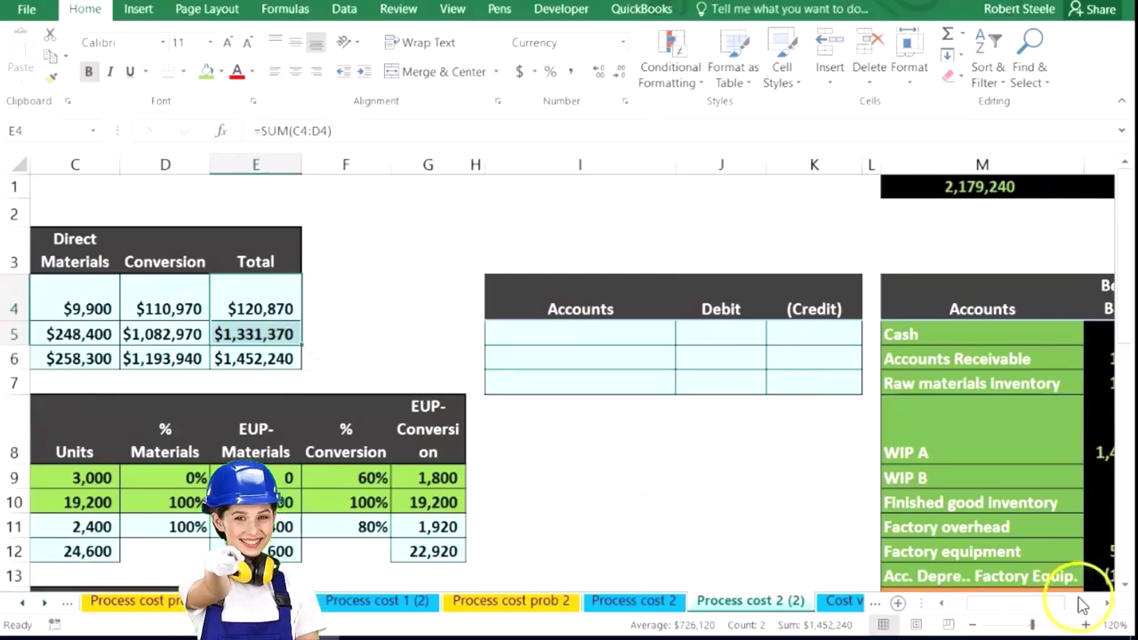
pyautogui.click(1109, 604)
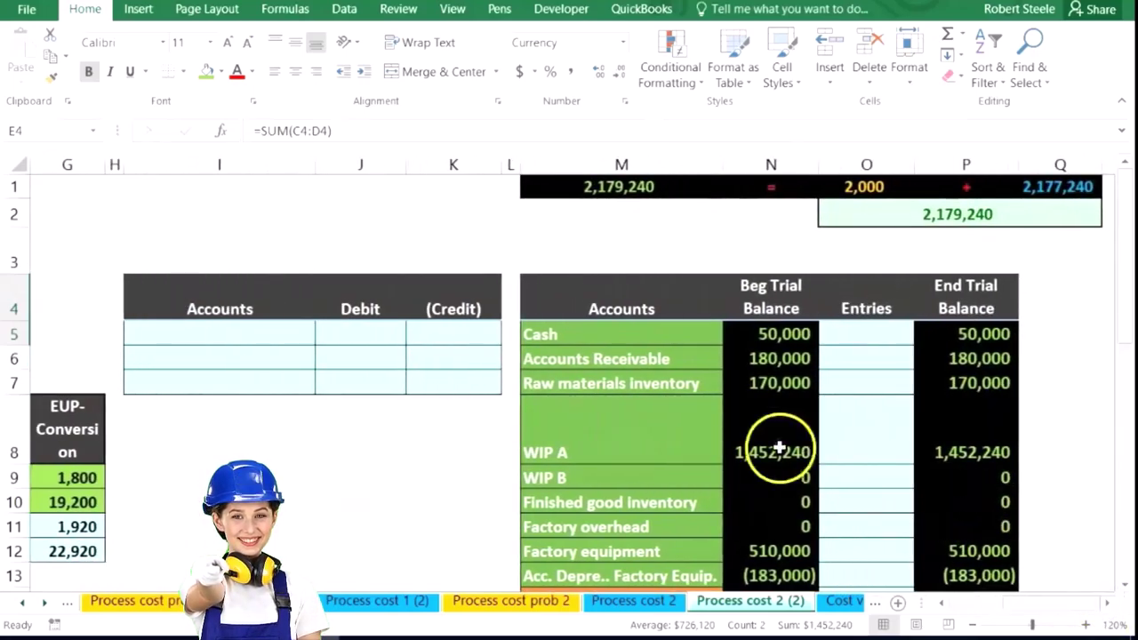
pyautogui.click(787, 451)
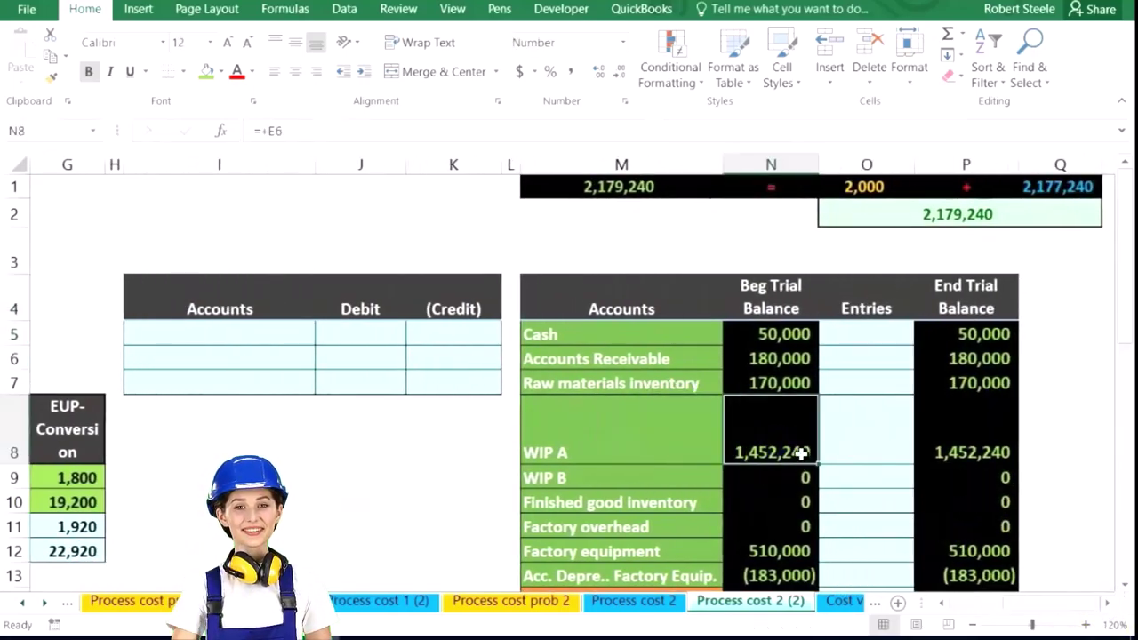
# Step: Check the WIP B beginning balance in N9 and the formula behind "Total Debits - Total (credits)" in N19
pyautogui.click(789, 476)
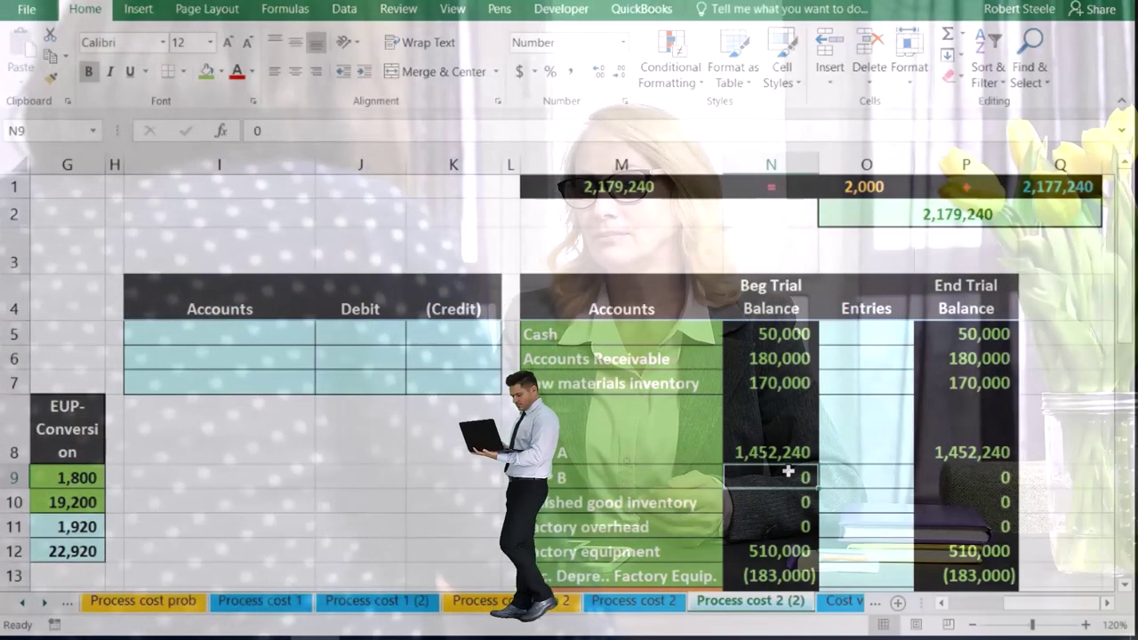
pyautogui.scroll(-2, 788, 476)
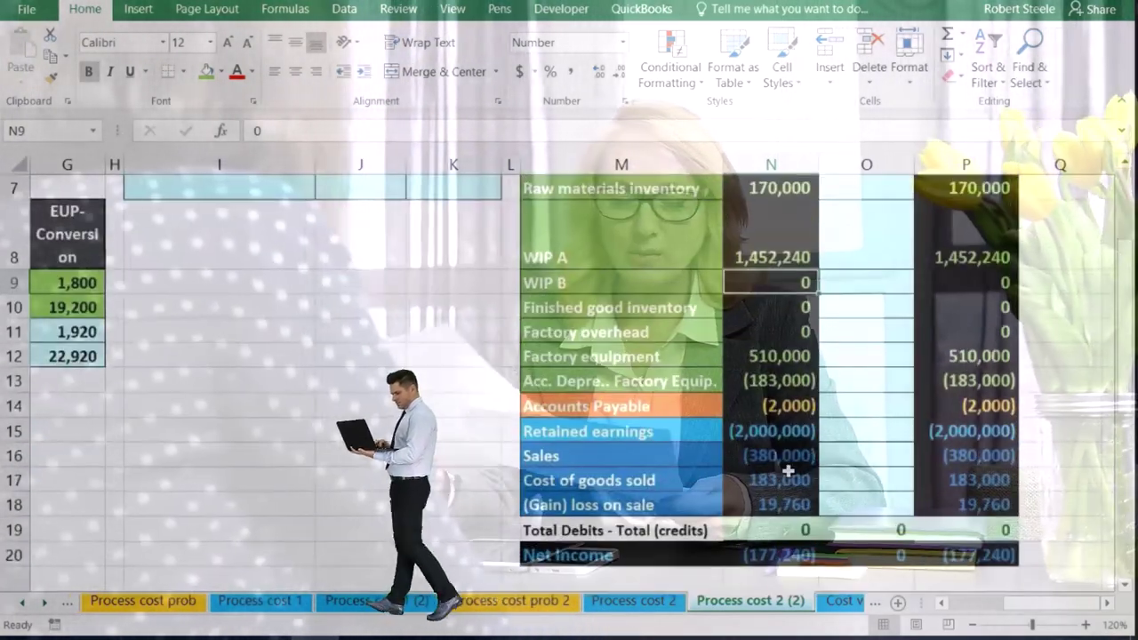
pyautogui.click(773, 530)
pyautogui.hotkey('alt', '=')
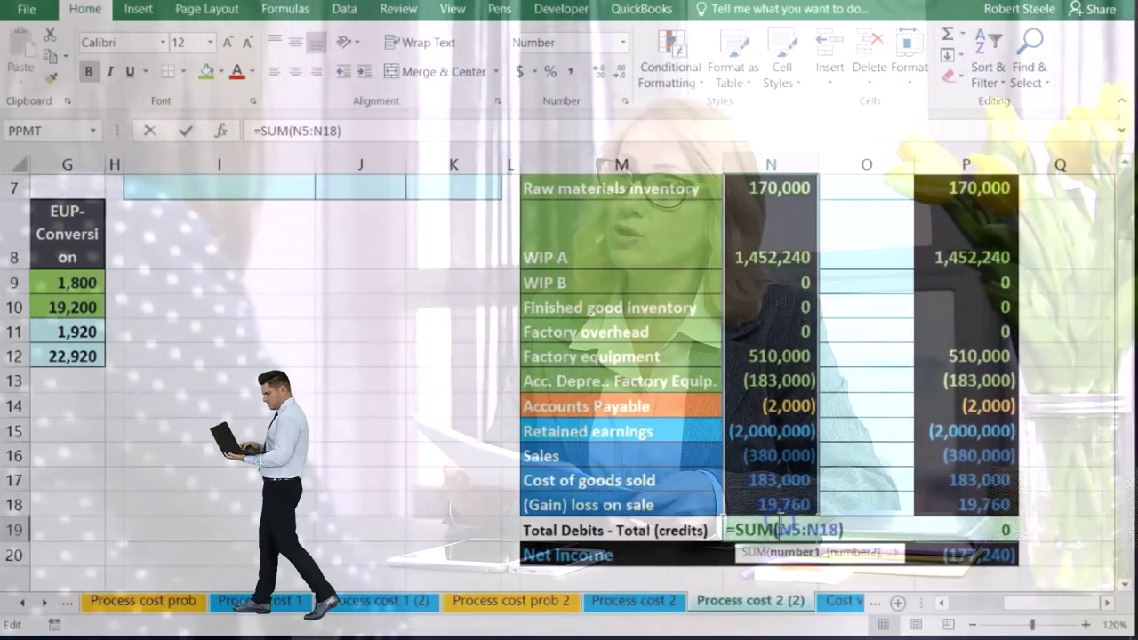
pyautogui.press('Return')
pyautogui.scroll(1, 796, 505)
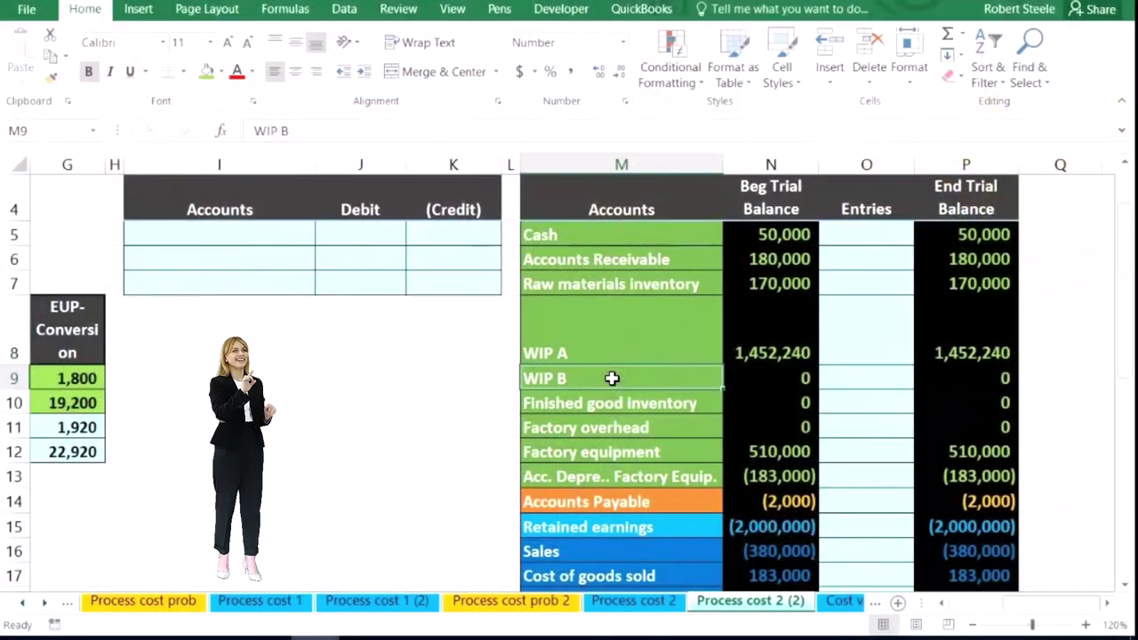
# Step: Copy the WIP B account name from M9 into the journal entry's first account cell, I5, as values only
pyautogui.rightClick(613, 378)
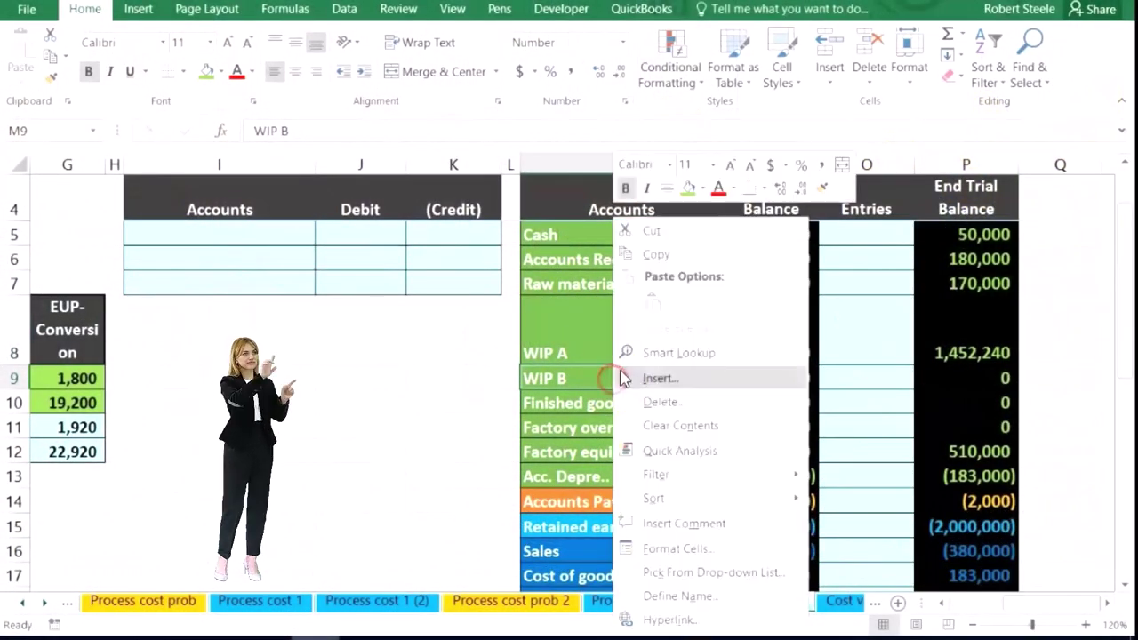
pyautogui.click(649, 256)
pyautogui.rightClick(235, 233)
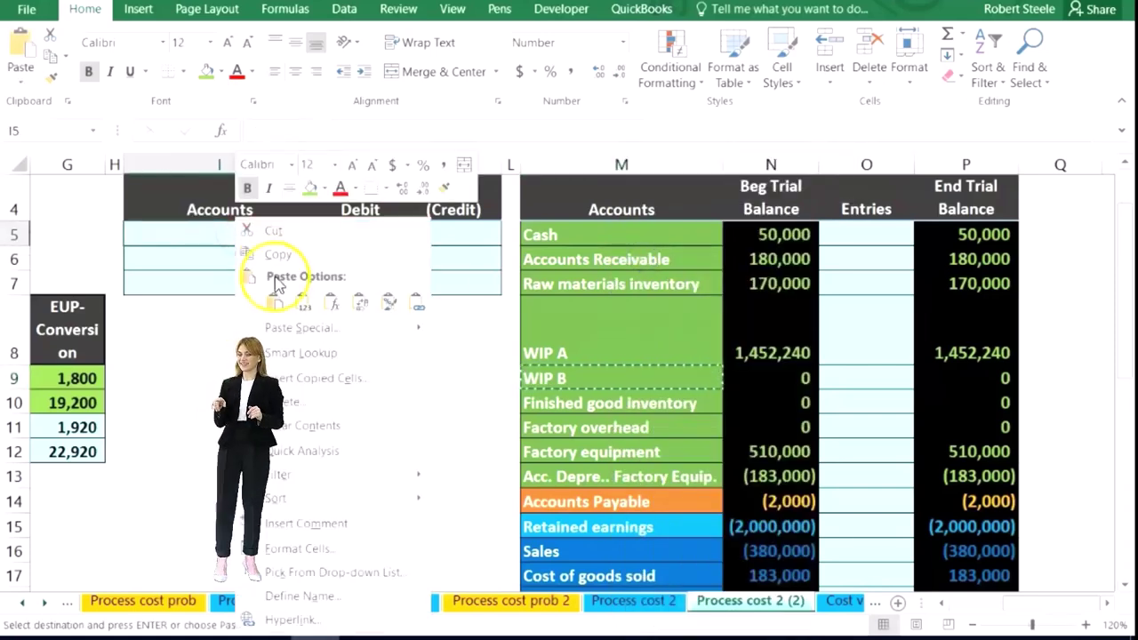
pyautogui.click(302, 303)
# Step: Link the WIP B debit in J5 to the "Total cost of units transferred out" in F30
pyautogui.click(336, 233)
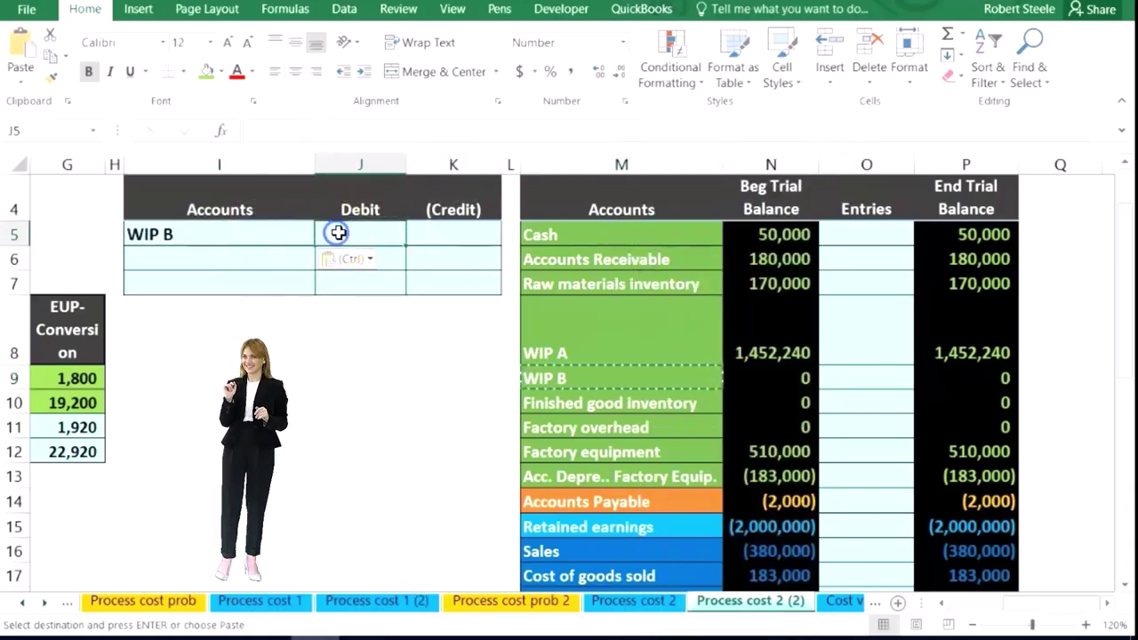
pyautogui.write('=')
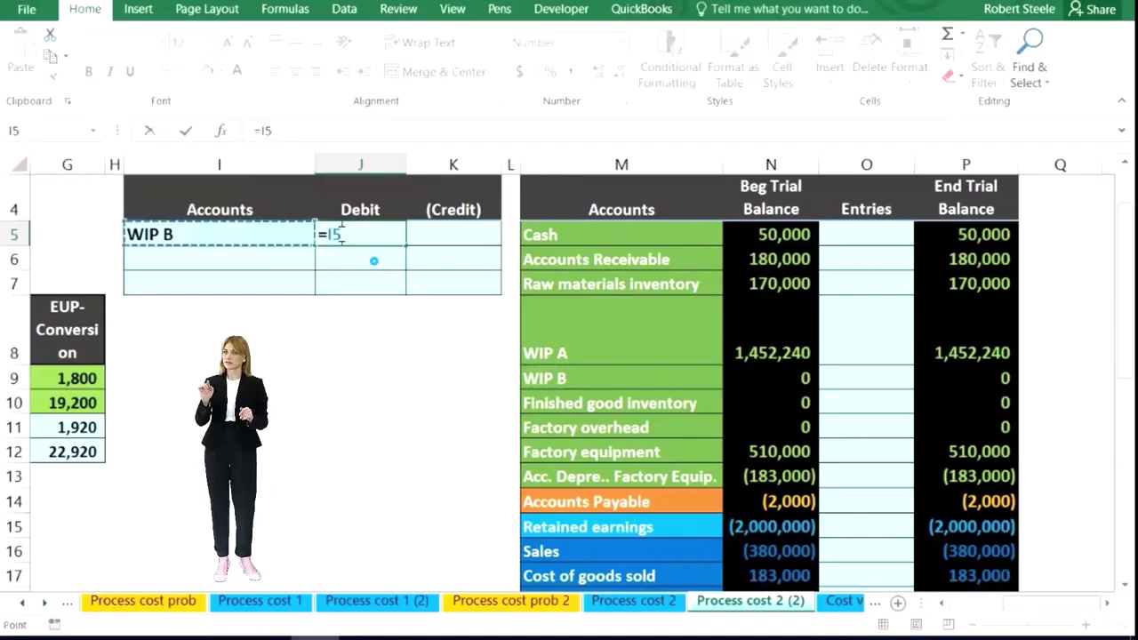
pyautogui.press('Left')
pyautogui.press('Left')
pyautogui.press('Left')
pyautogui.press('Left')
pyautogui.press('Left')
pyautogui.press('Left')
pyautogui.press('Left')
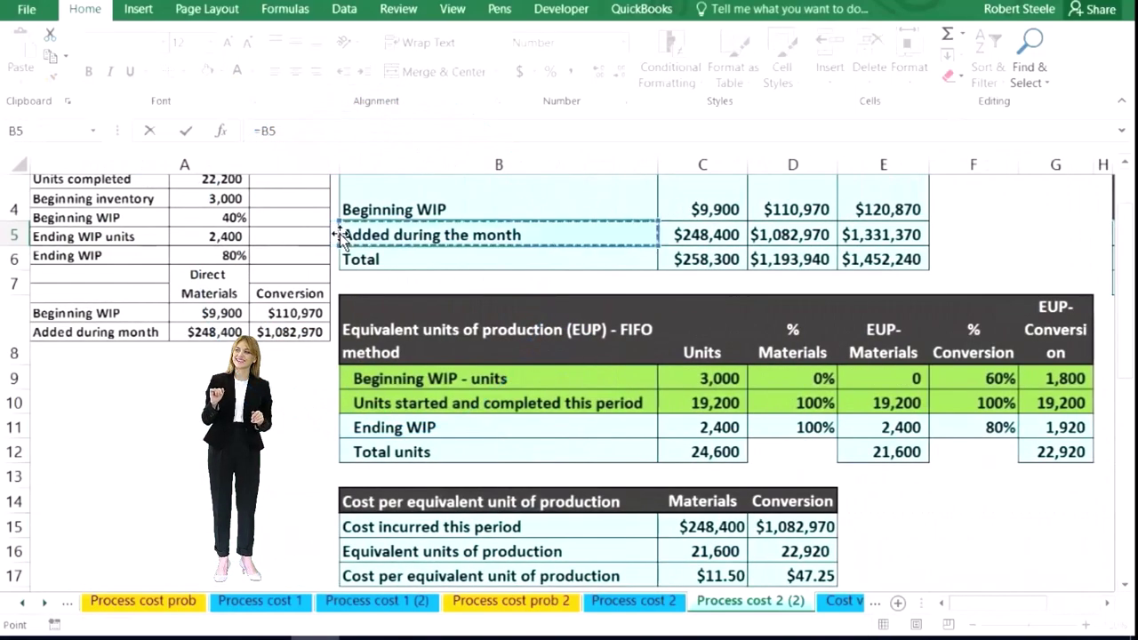
pyautogui.press('Right')
pyautogui.press('Down')
pyautogui.press('Down')
pyautogui.press('Down')
pyautogui.press('Down')
pyautogui.press('Down')
pyautogui.press('Down')
pyautogui.press('Down')
pyautogui.press('Down')
pyautogui.press('Down')
pyautogui.press('Down')
pyautogui.press('Down')
pyautogui.press('Down')
pyautogui.press('Down')
pyautogui.press('Down')
pyautogui.press('Down')
pyautogui.press('Down')
pyautogui.press('Down')
pyautogui.press('Down')
pyautogui.press('Down')
pyautogui.press('Down')
pyautogui.press('Down')
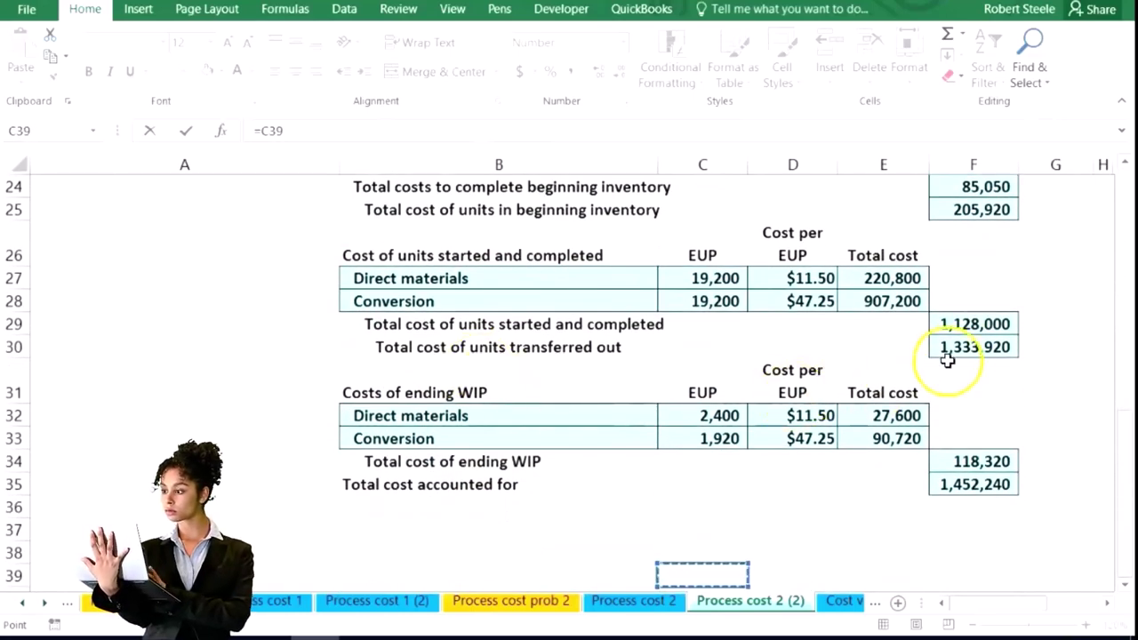
pyautogui.scroll(1, 969, 391)
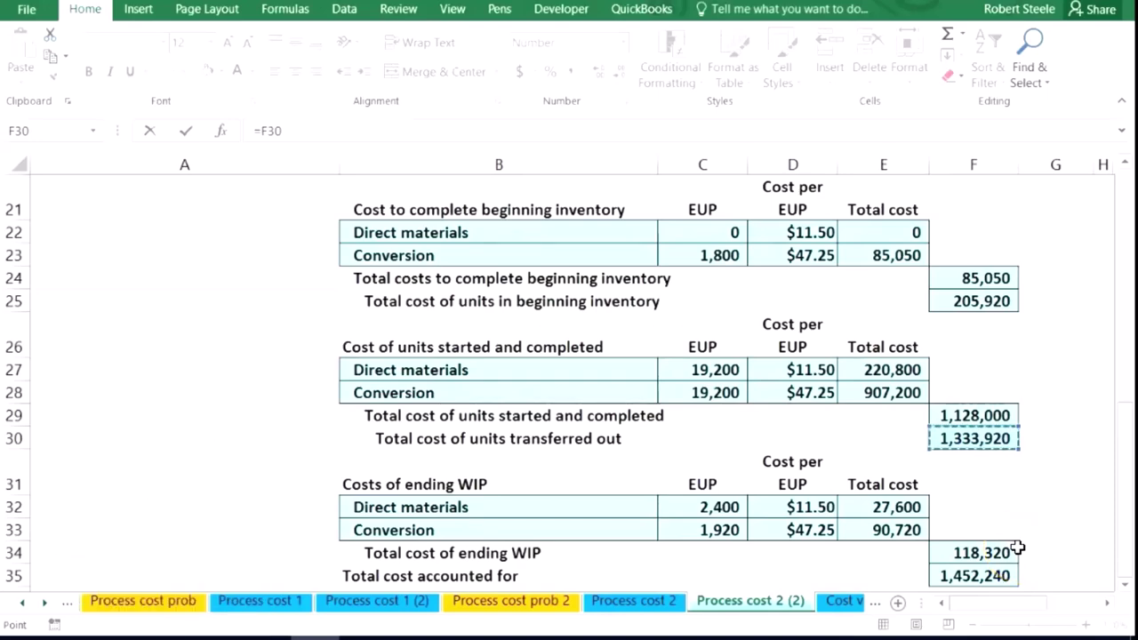
pyautogui.press('Return')
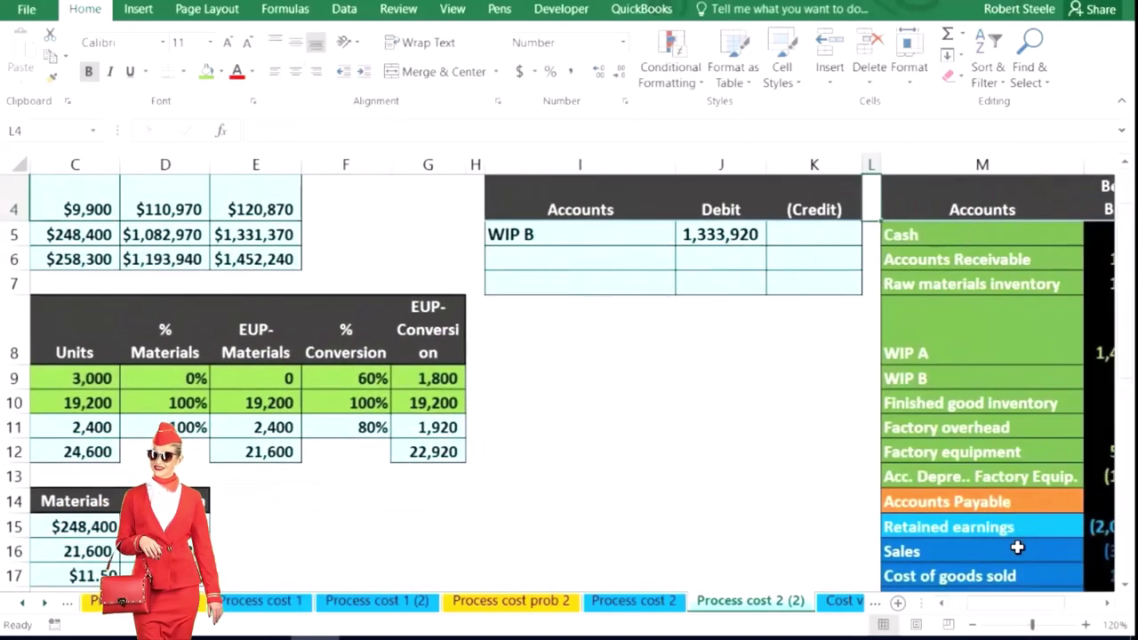
# Step: Enter the journal entry's credit in K6 as the negative of the WIP B debit in J5
pyautogui.write('-')
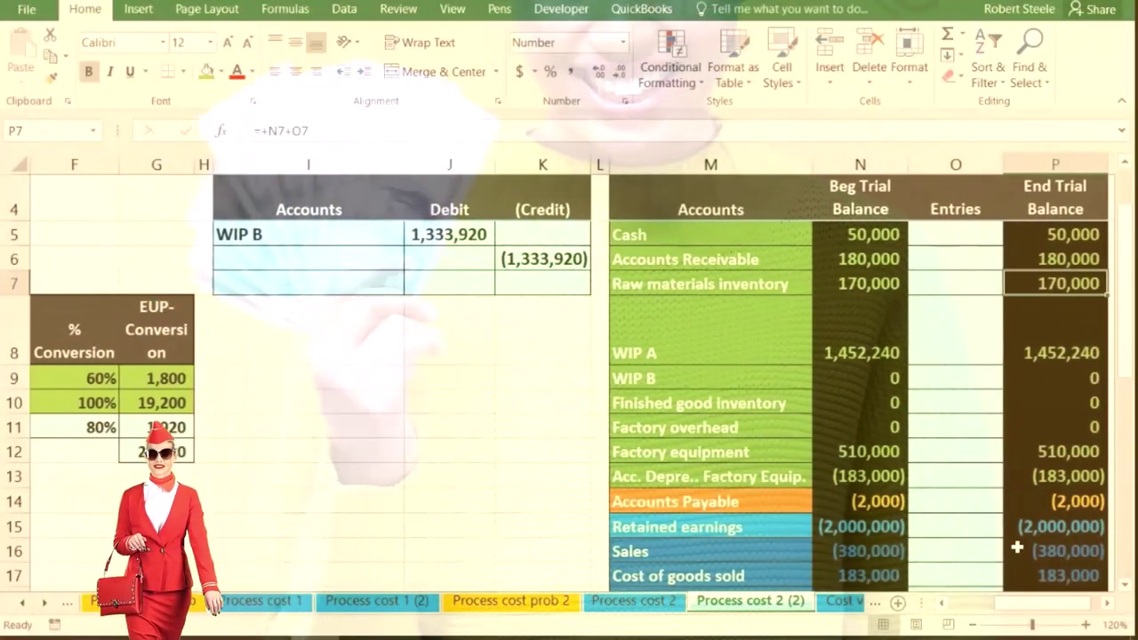
# Step: Copy the WIP A account name from M8 into the journal entry's second account cell, I6, as values only
pyautogui.click(682, 356)
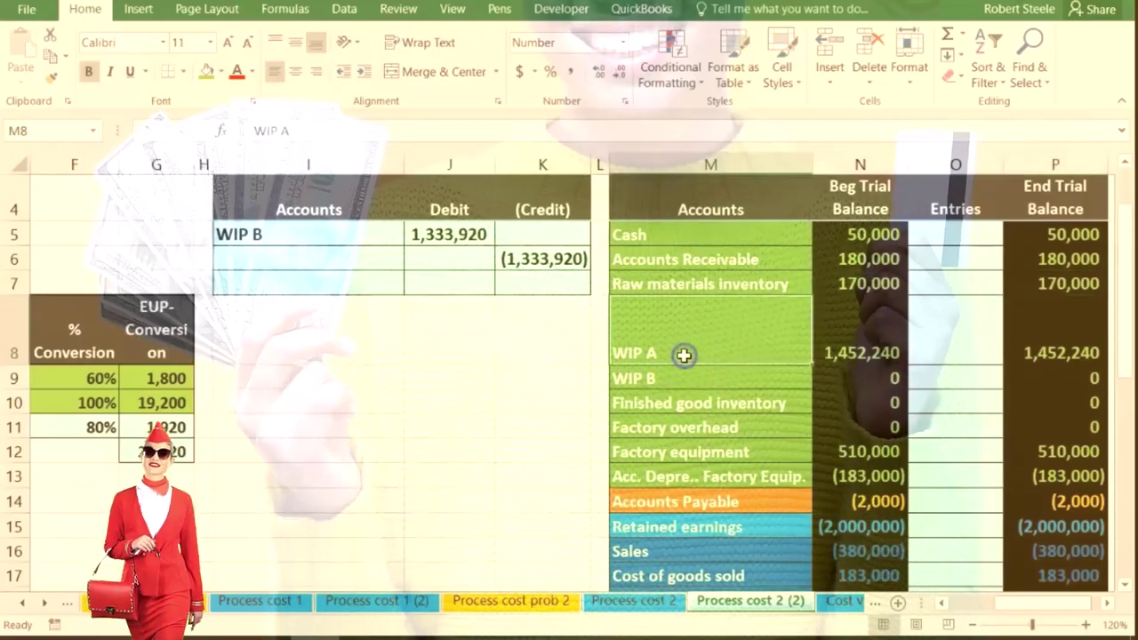
pyautogui.rightClick(685, 357)
pyautogui.click(728, 254)
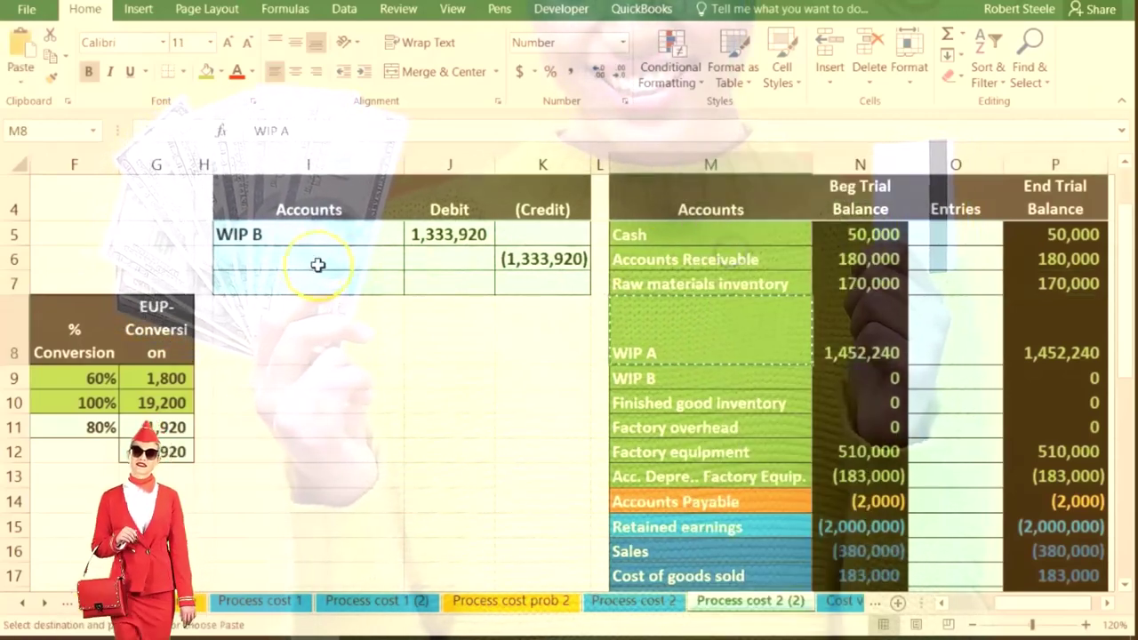
pyautogui.rightClick(303, 259)
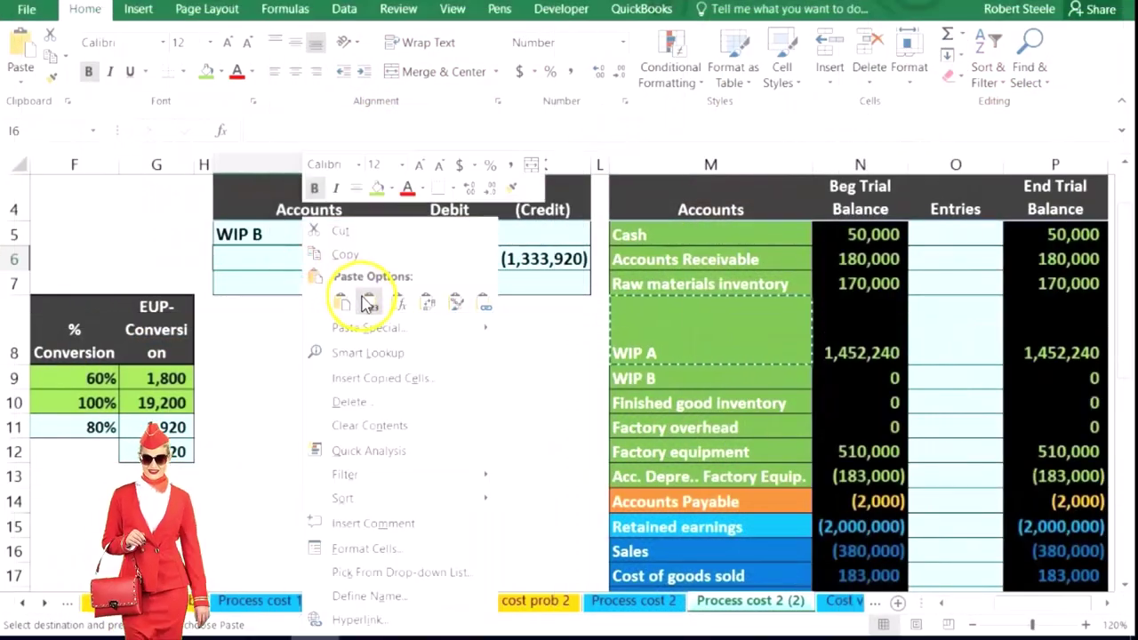
pyautogui.click(367, 303)
# Step: Post the journal entry's debit to WIP B in the trial balance by linking Entries cell O9 to J5
pyautogui.click(437, 396)
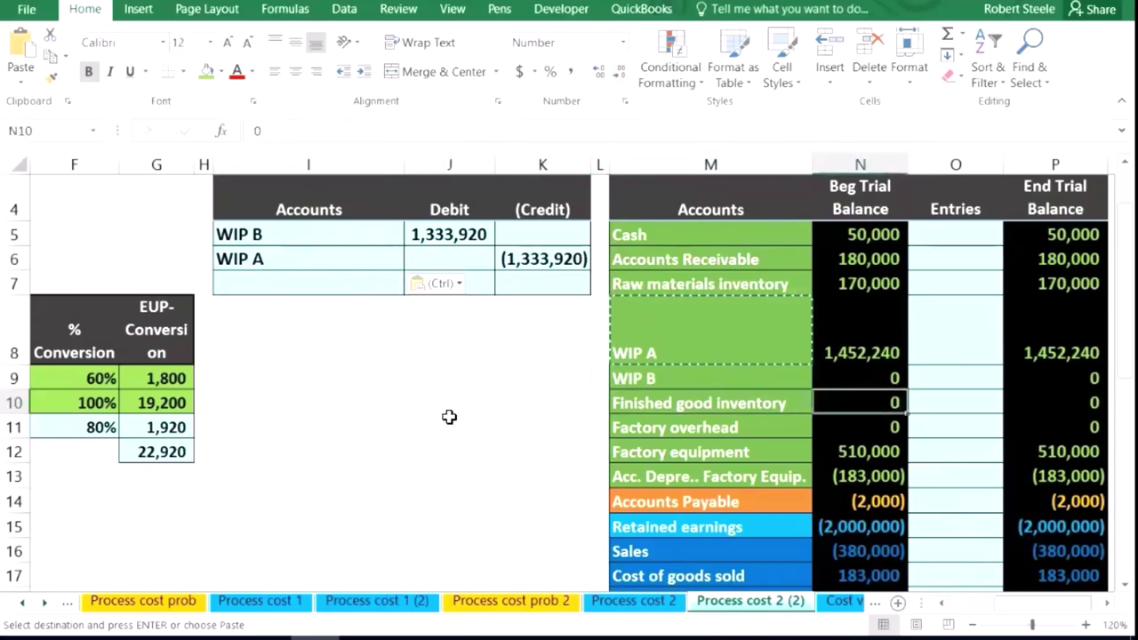
pyautogui.press('Right')
pyautogui.press('Right')
pyautogui.press('Left')
pyautogui.press('Up')
pyautogui.press('Up')
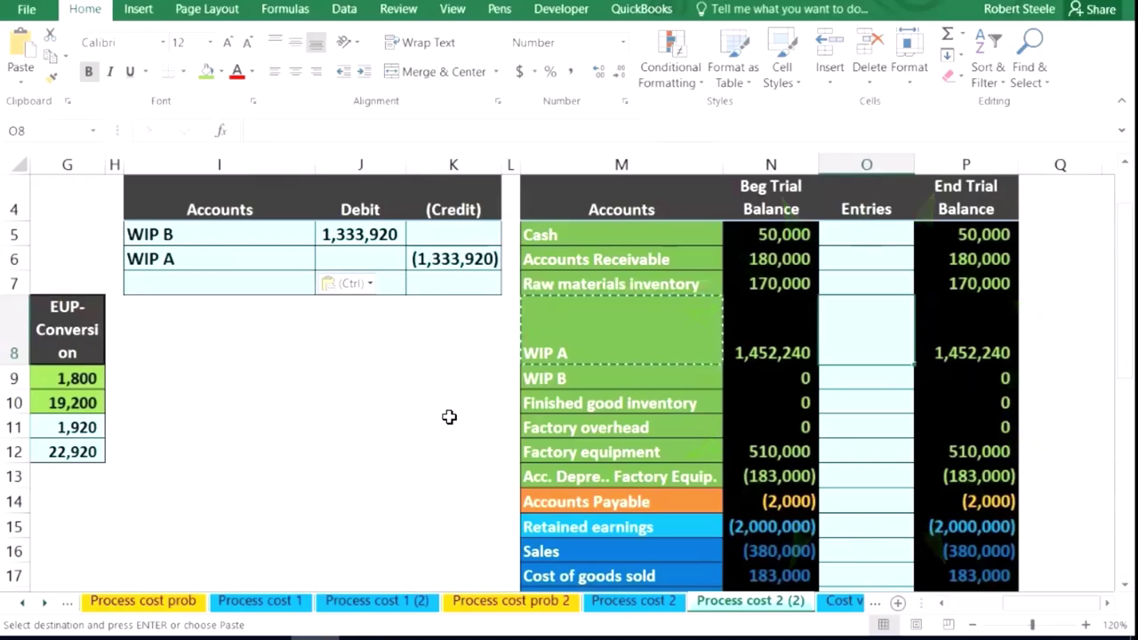
pyautogui.write('=')
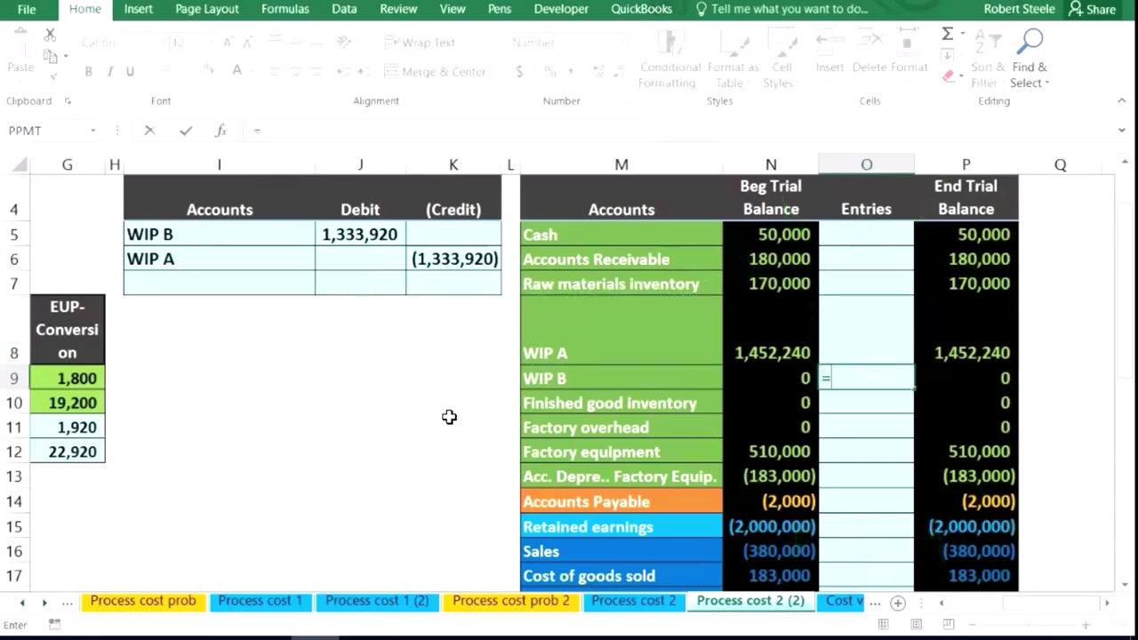
pyautogui.click(356, 234)
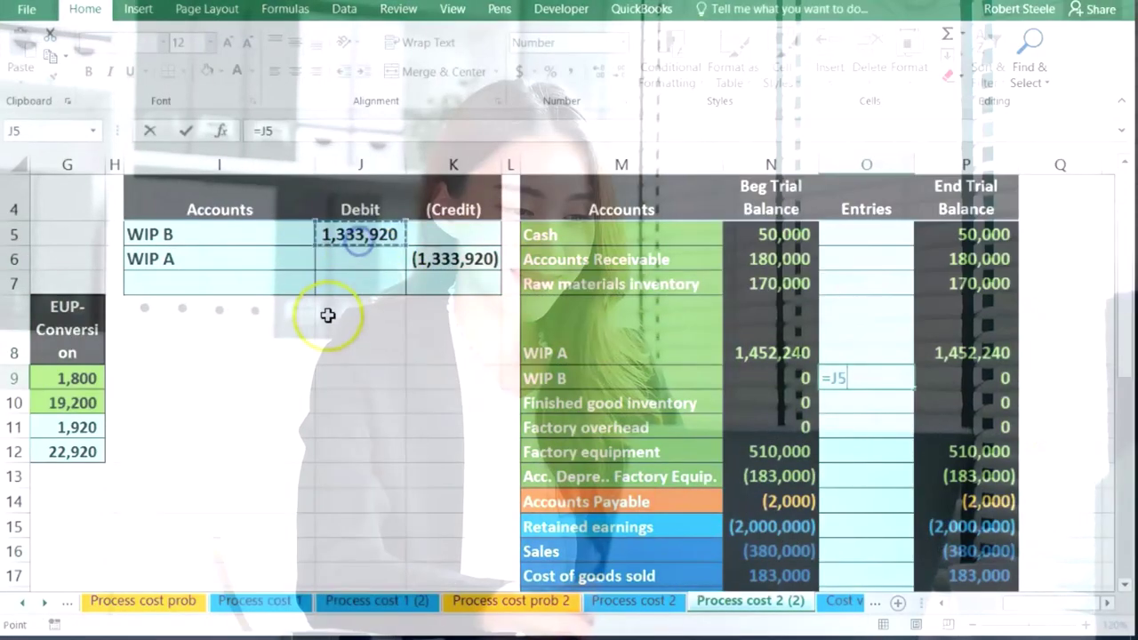
pyautogui.press('Return')
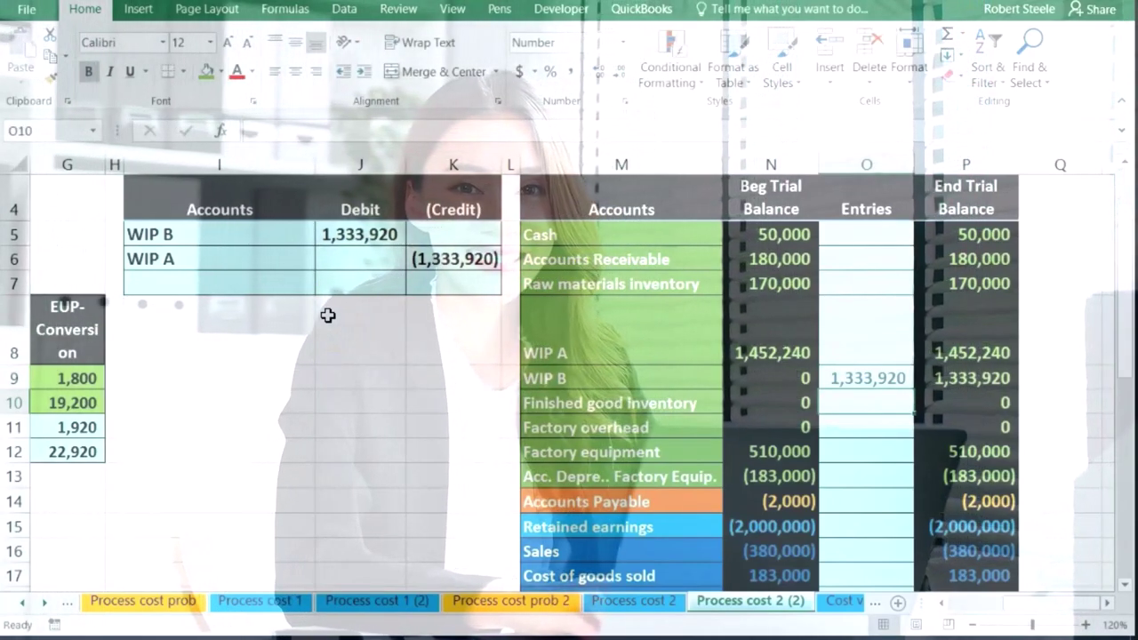
# Step: Post the journal entry's credit to WIP A in the trial balance by linking Entries cell O8 to K6
pyautogui.press('Up')
pyautogui.press('Up')
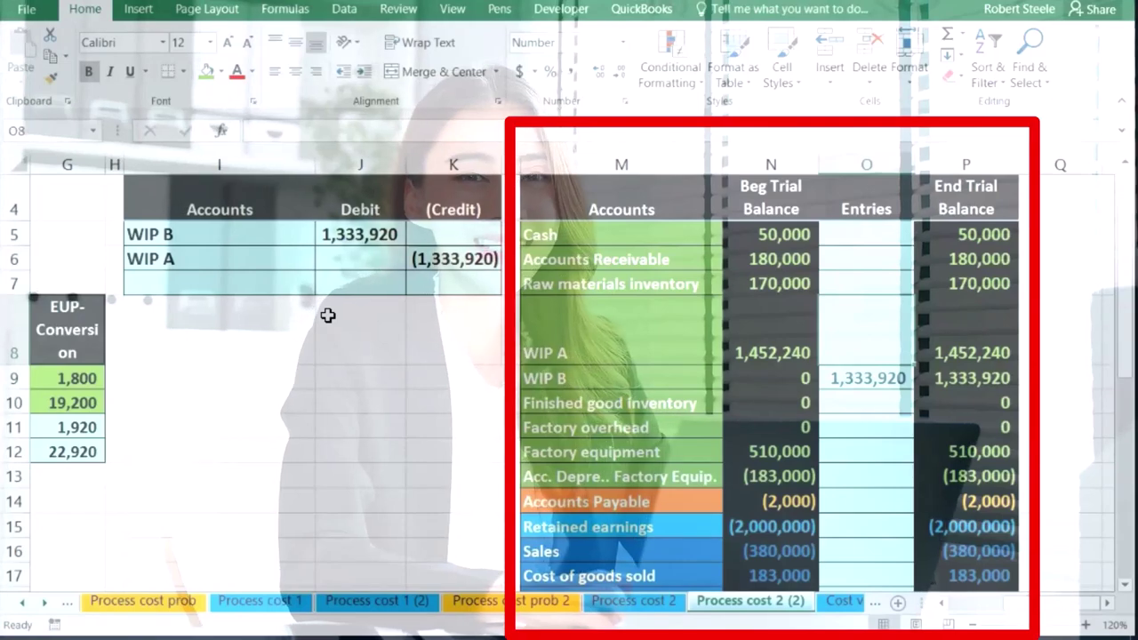
pyautogui.write('=')
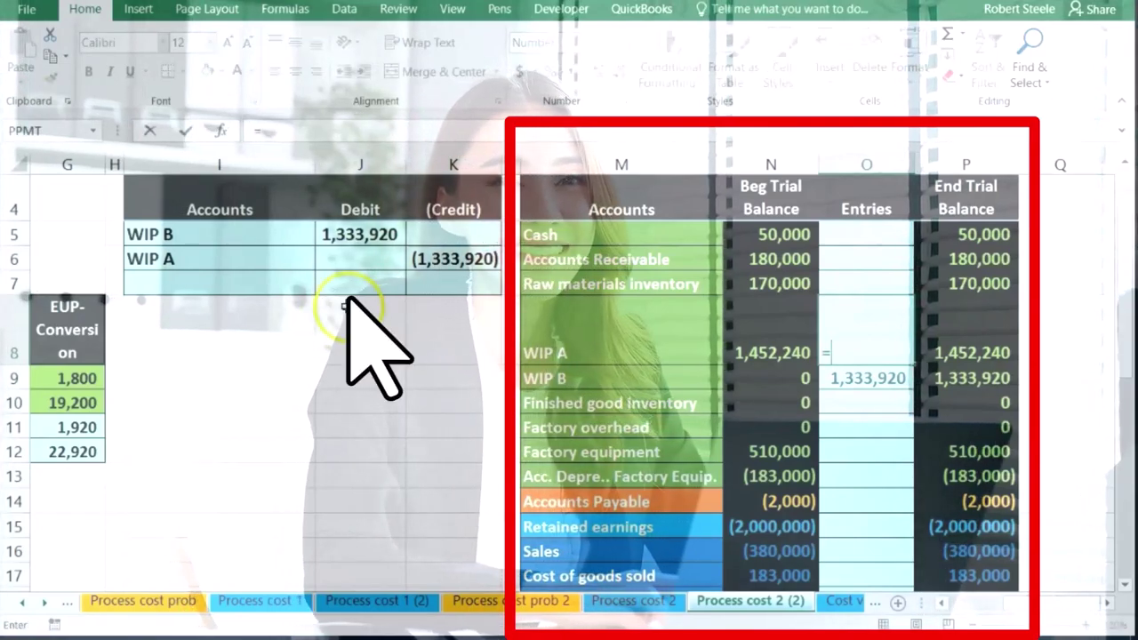
pyautogui.click(439, 259)
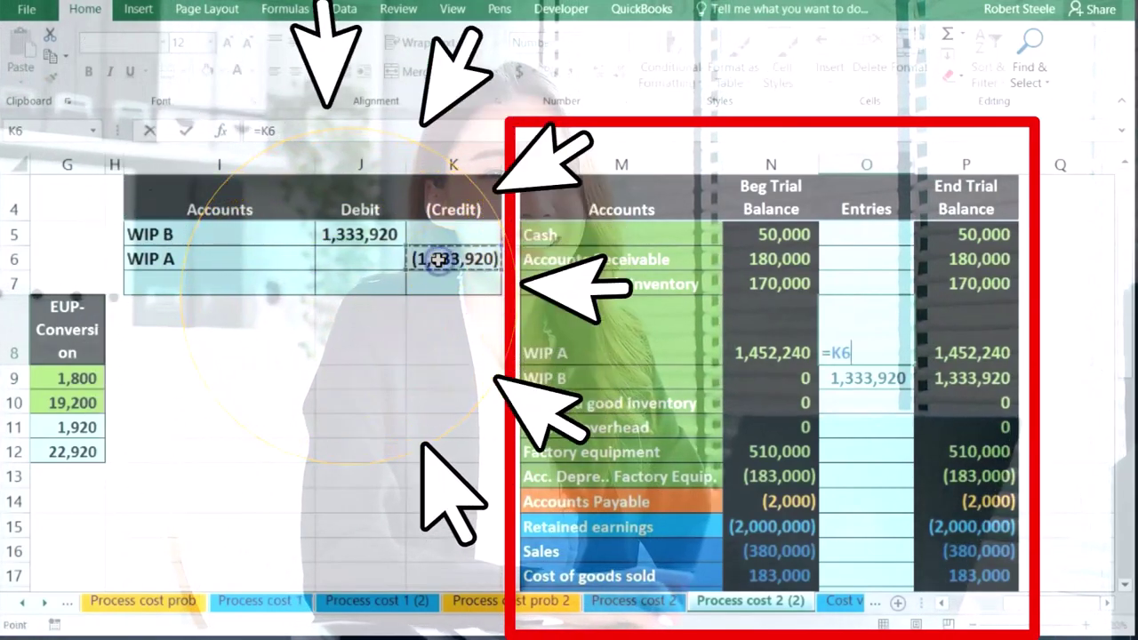
pyautogui.press('Return')
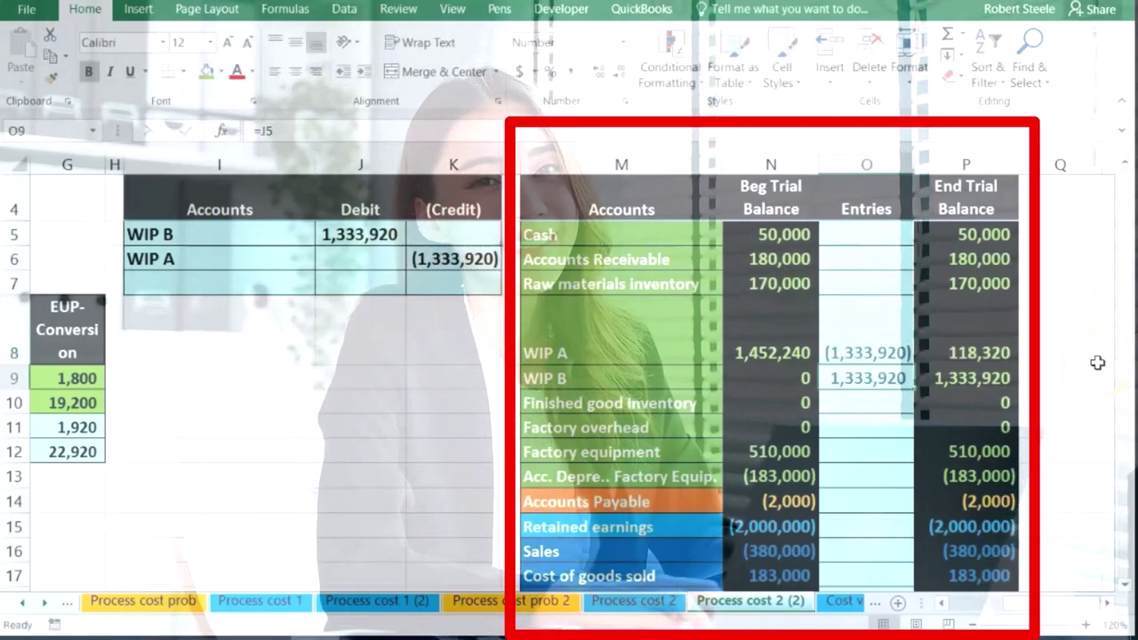
# Step: Check the WIP A ending balance in P8 and the Entries cells O16:O18 for the income statement accounts
pyautogui.press('Up')
pyautogui.press('Right')
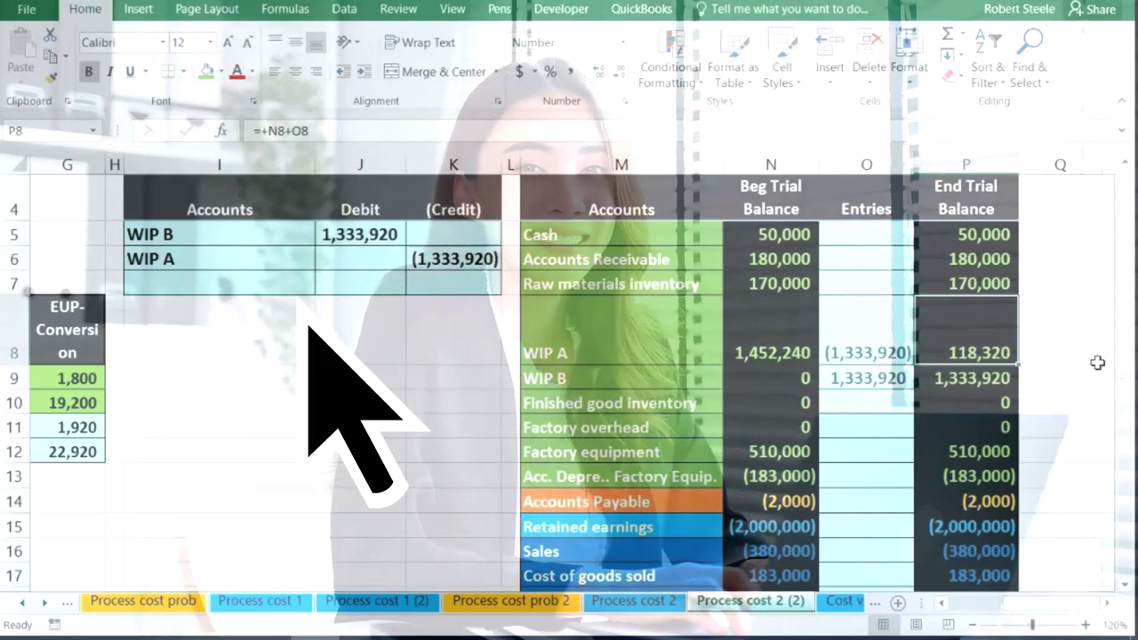
pyautogui.scroll(-1, 1073, 390)
pyautogui.click(855, 453)
pyautogui.moveTo(856, 453); pyautogui.dragTo(851, 502)
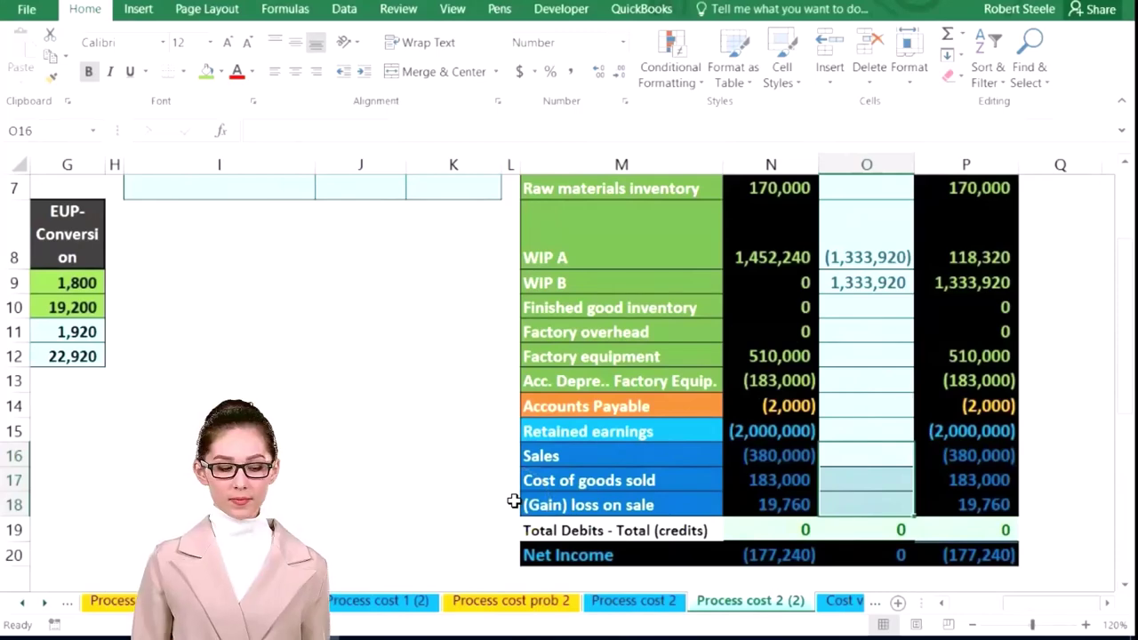
# Step: Review the Cost of goods sold row and the WIP B and Finished good inventory accounts in the trial balance
pyautogui.scroll(1, 514, 501)
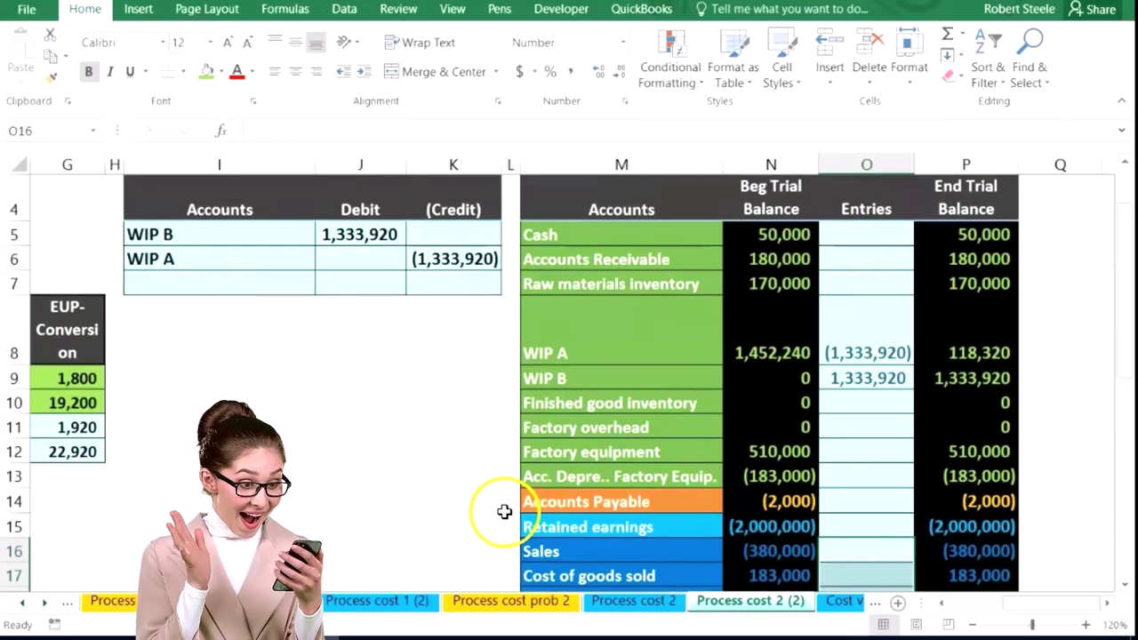
pyautogui.moveTo(552, 576); pyautogui.dragTo(914, 583)
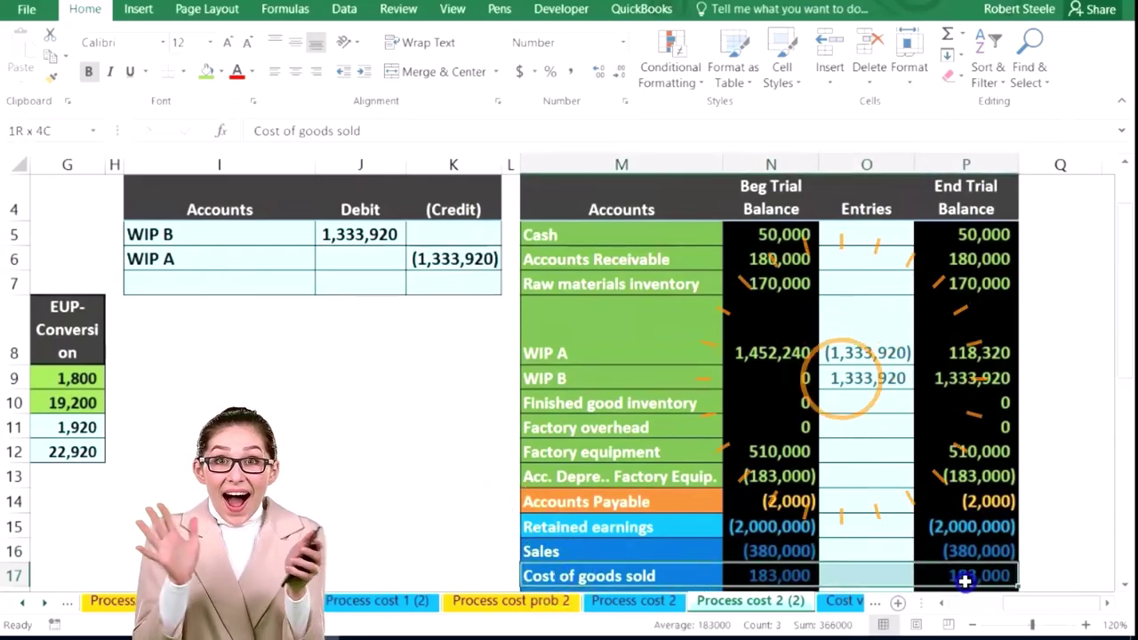
pyautogui.click(348, 471)
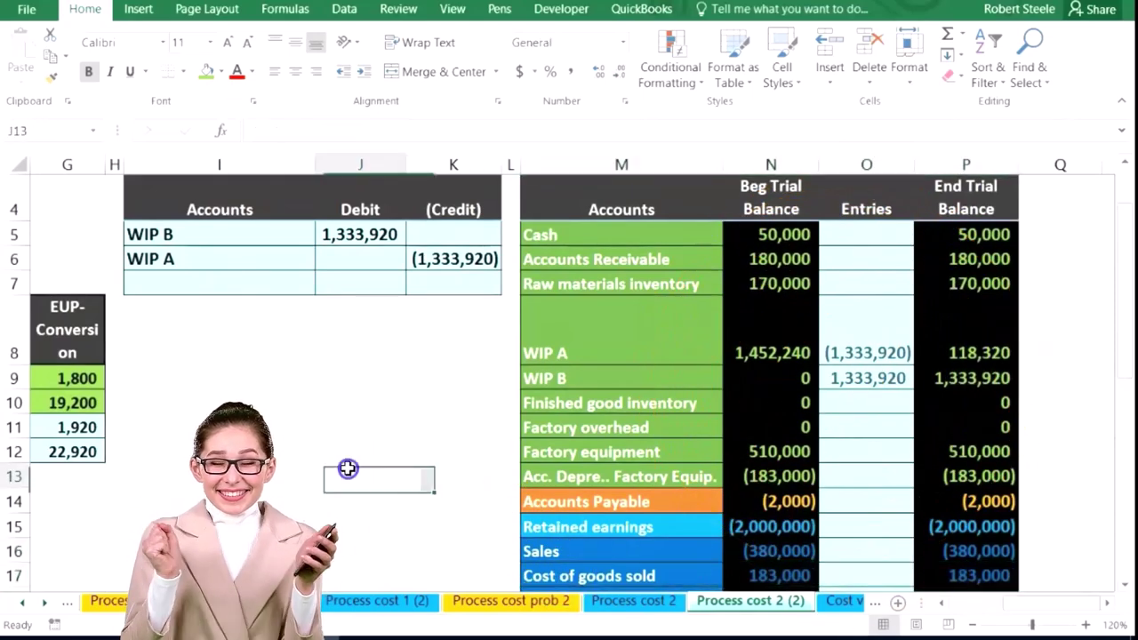
pyautogui.click(523, 379)
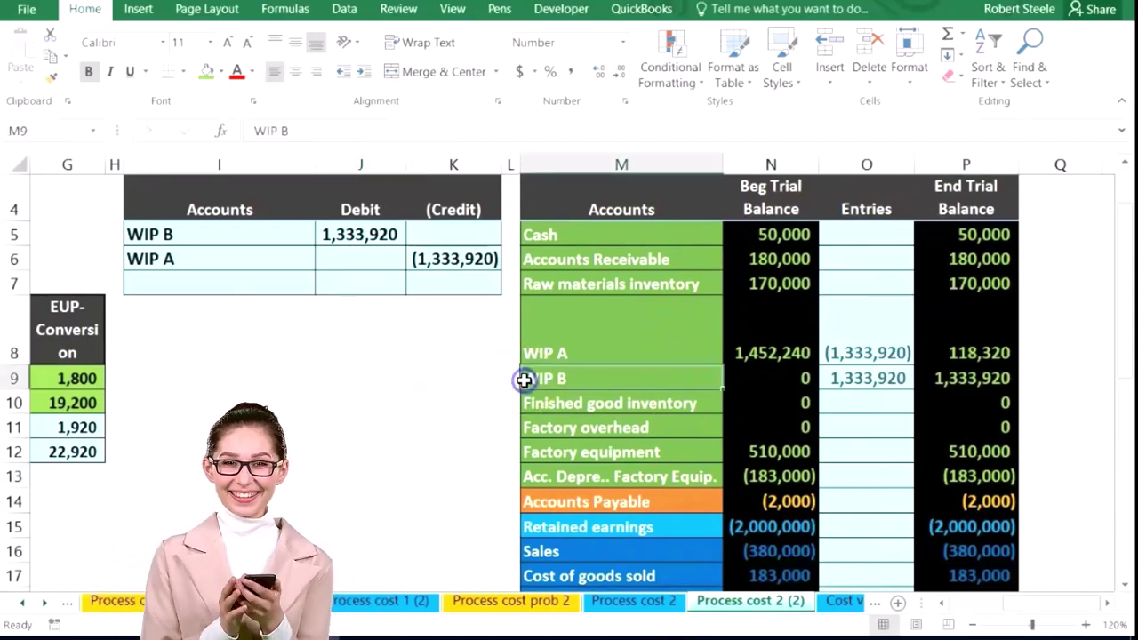
pyautogui.click(533, 402)
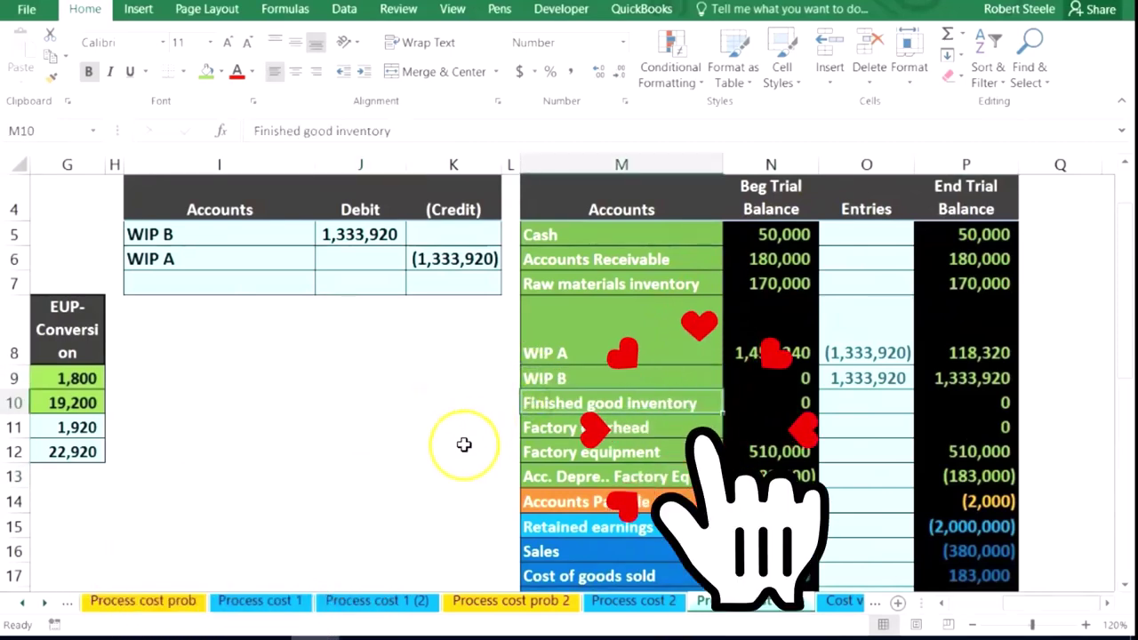